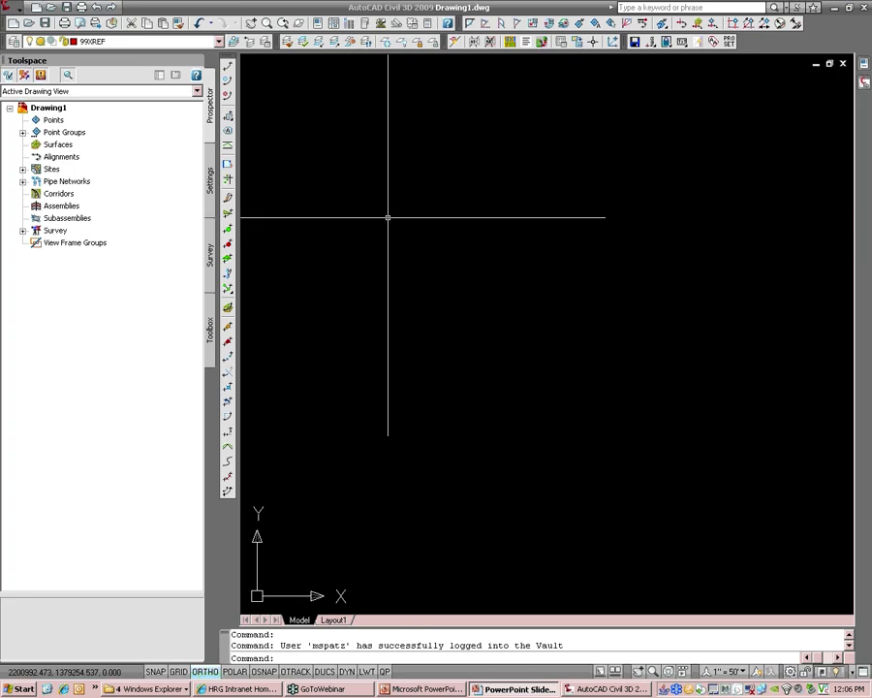
# Show the Prospector tree in Master View and expand the Projects collection.
pyautogui.click(212, 274)
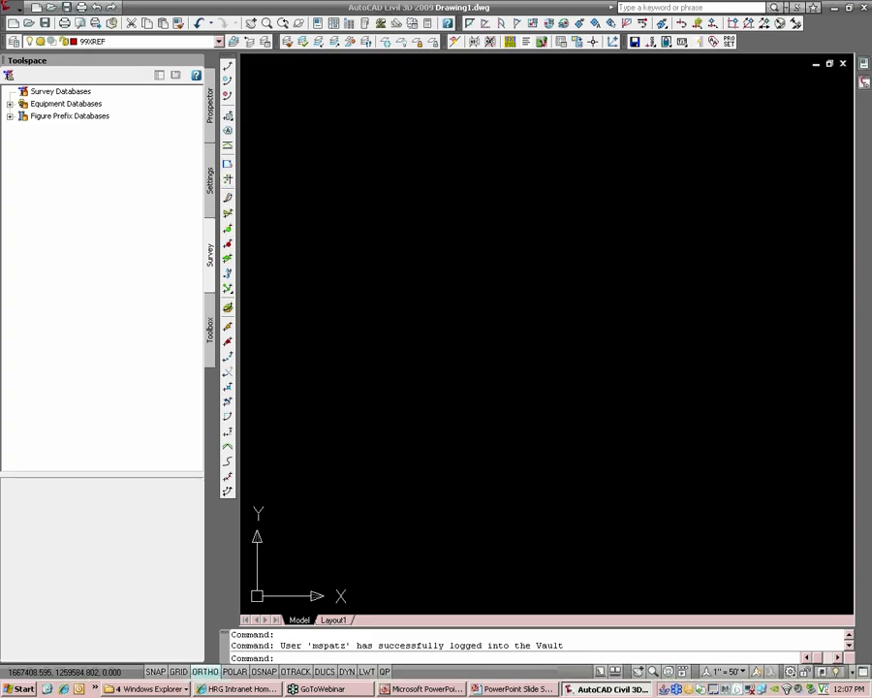
pyautogui.click(211, 135)
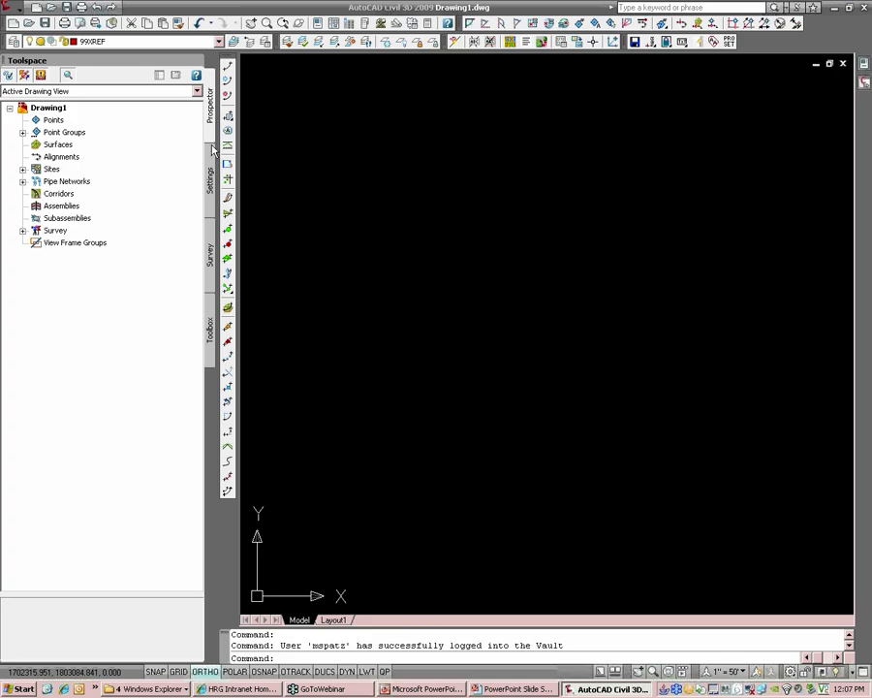
pyautogui.click(27, 93)
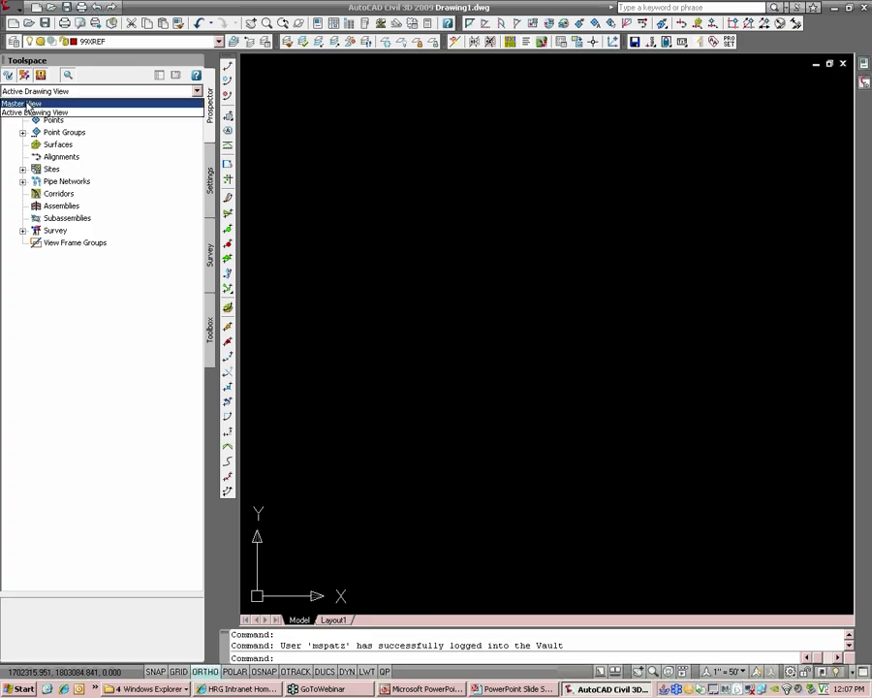
pyautogui.click(24, 102)
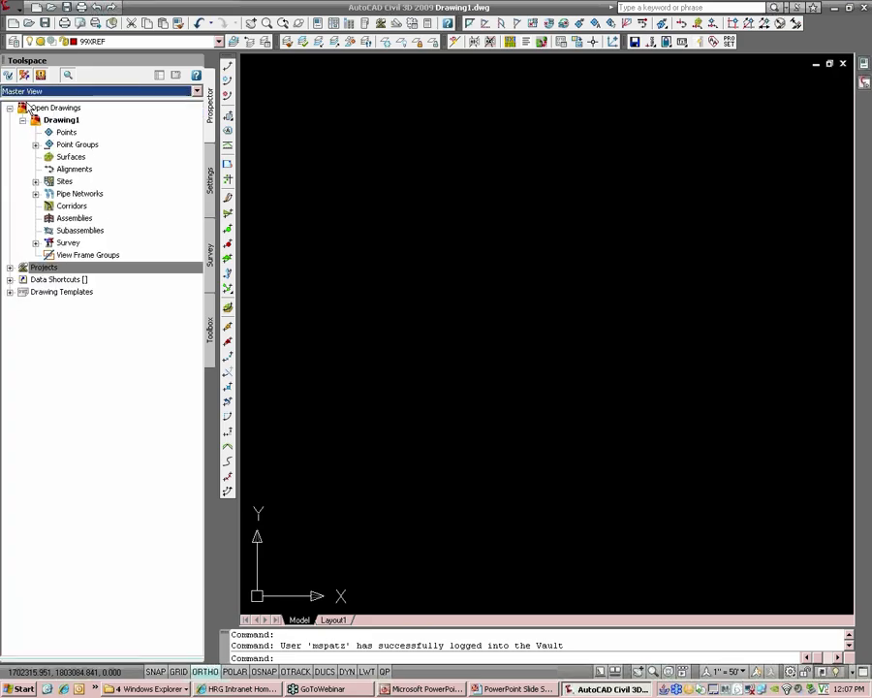
pyautogui.click(11, 268)
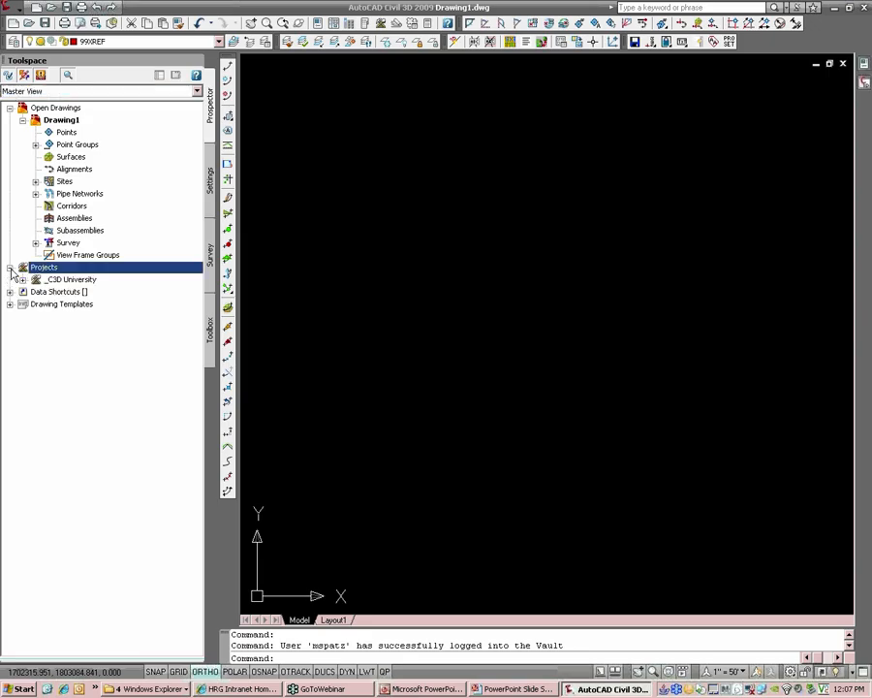
# Start a new project in the Projects collection.
pyautogui.rightClick(54, 267)
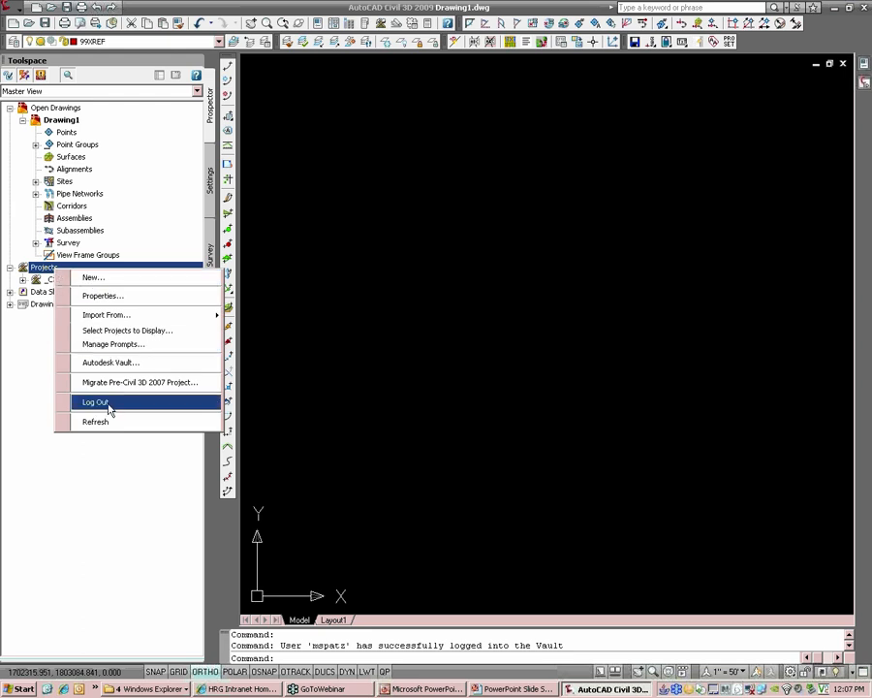
pyautogui.click(106, 281)
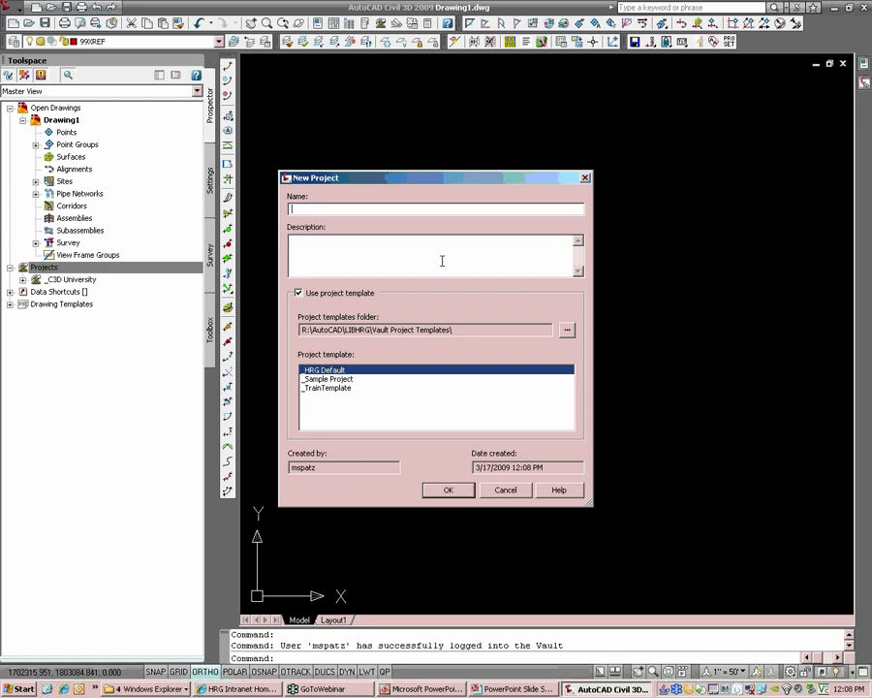
pyautogui.write('01. Survey Class')
pyautogui.moveTo(347, 209); pyautogui.dragTo(305, 209)
pyautogui.press('BackSpace')
pyautogui.press('BackSpace')
pyautogui.press('BackSpace')
pyautogui.press('BackSpace')
pyautogui.press('BackSpace')
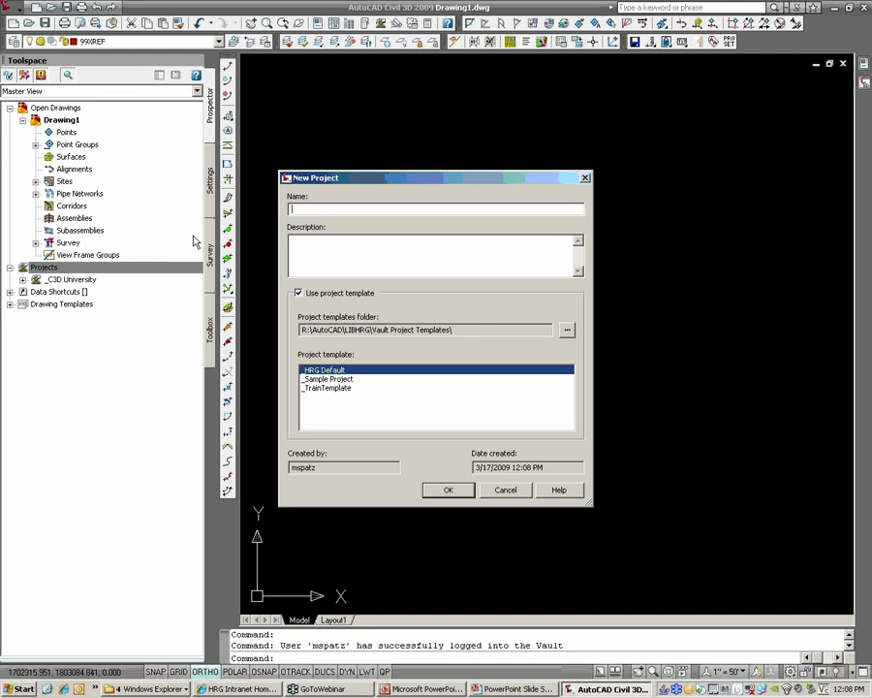
pyautogui.write('666666_4444')
pyautogui.moveTo(348, 208); pyautogui.dragTo(210, 255)
# Name the project "01. Survey Class" and create it from the _HRG Default project template.
pyautogui.write('01. Survey Class')
pyautogui.click(442, 491)
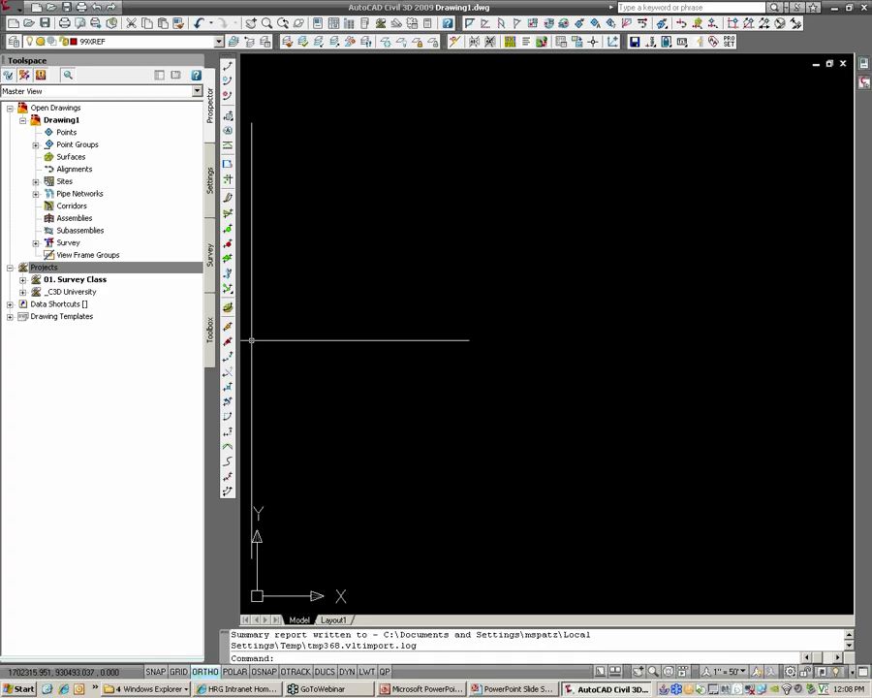
# Expand the 01. Survey Class project and examine its Drawings folders, including Model Files, Build Files and Plan Sets.
pyautogui.click(44, 267)
pyautogui.click(23, 279)
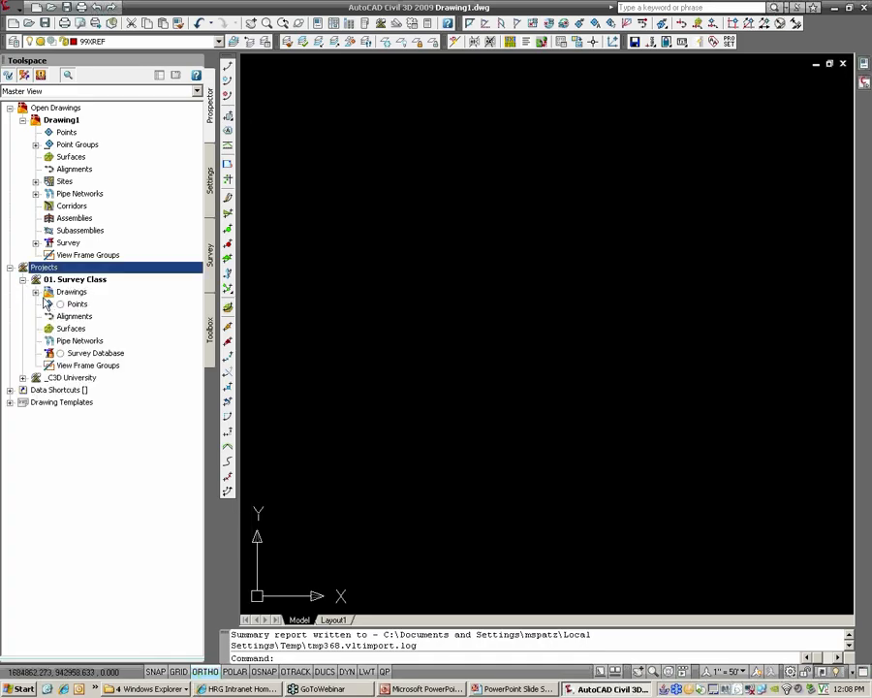
pyautogui.click(35, 292)
pyautogui.click(47, 304)
pyautogui.click(47, 327)
pyautogui.click(60, 316)
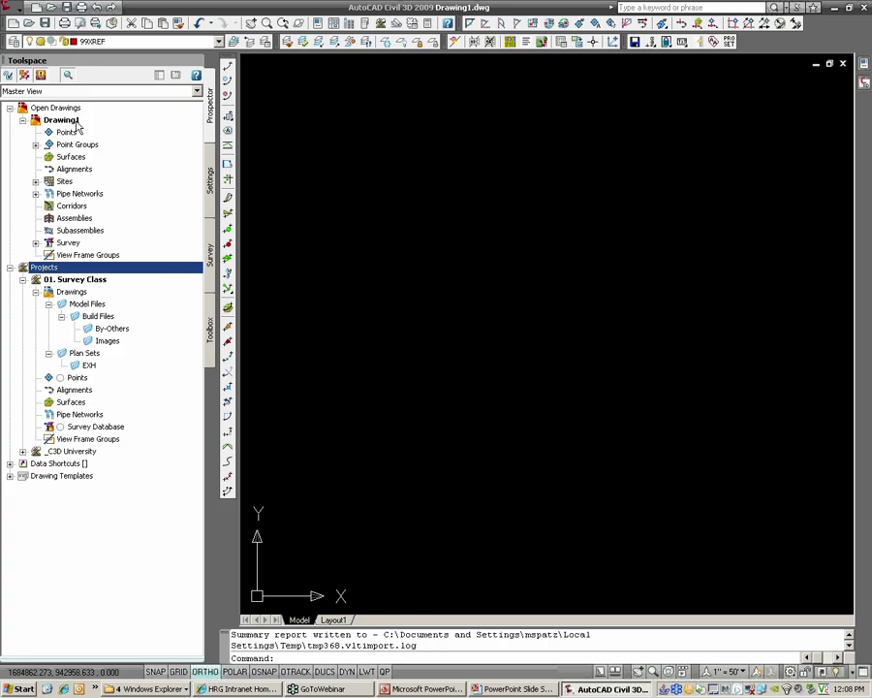
# Expand the Drawing Templates collection and check the options available for the HRG-C3D 2009 template.
pyautogui.click(9, 476)
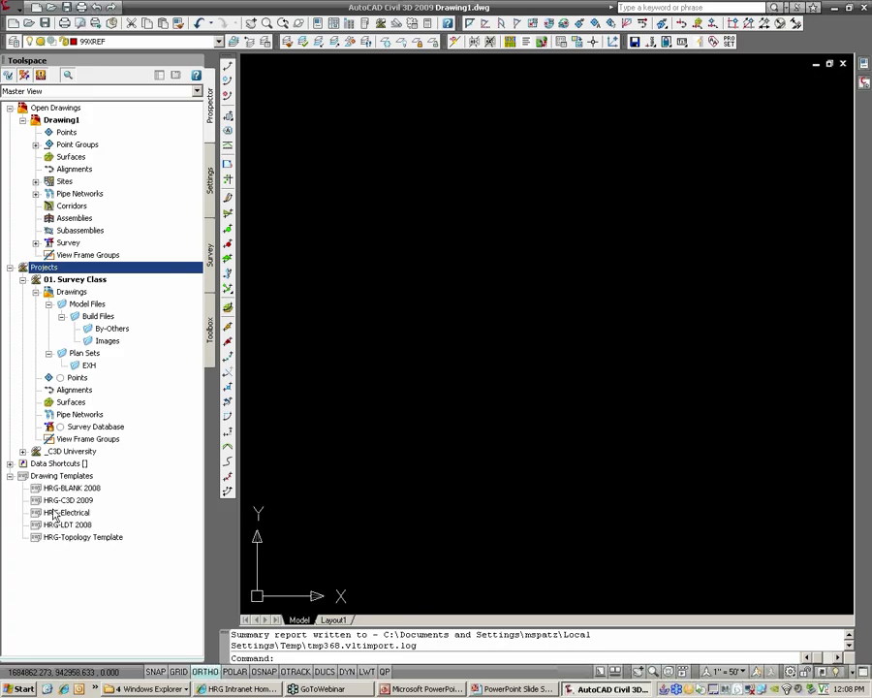
pyautogui.rightClick(67, 501)
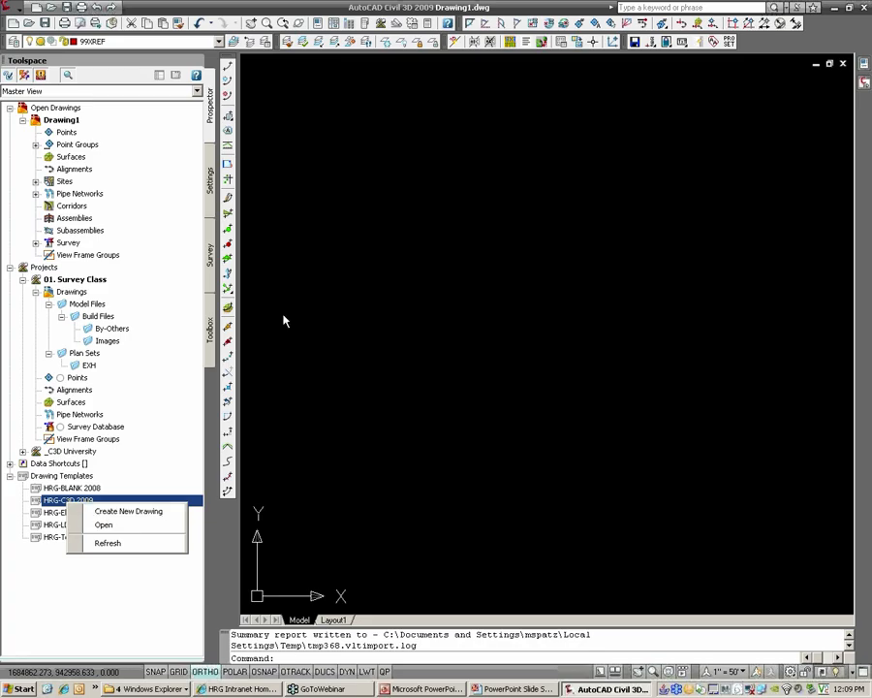
pyautogui.click(76, 121)
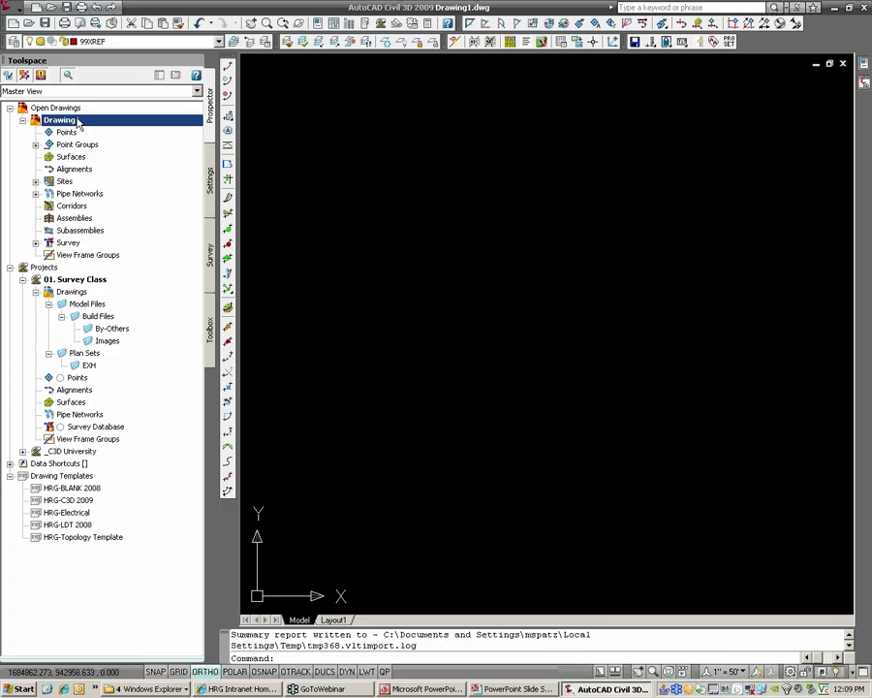
# Examine the surface styles in Drawing1's settings, then return to the Prospector tree.
pyautogui.click(210, 180)
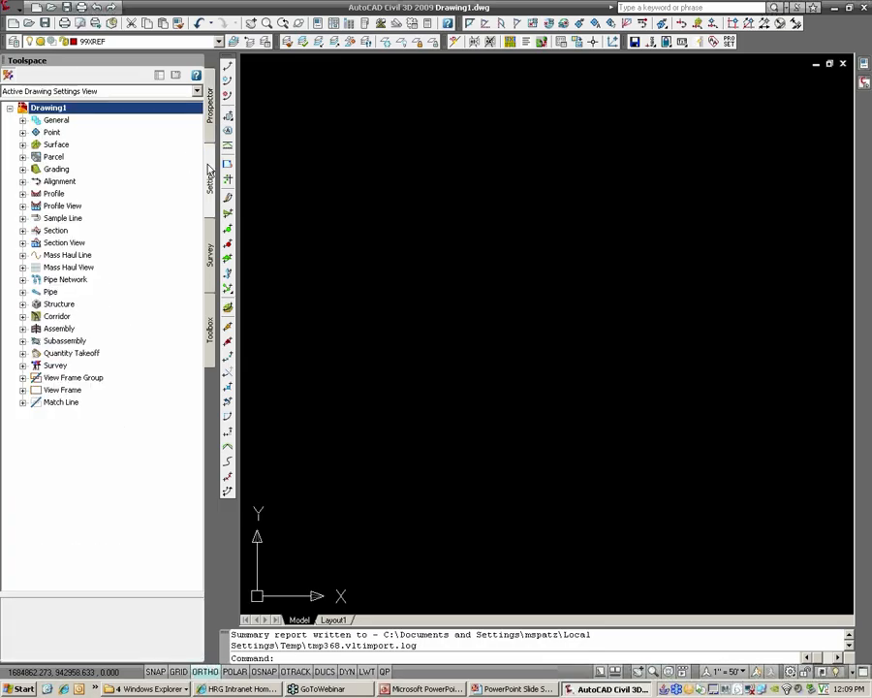
pyautogui.click(22, 145)
pyautogui.click(35, 156)
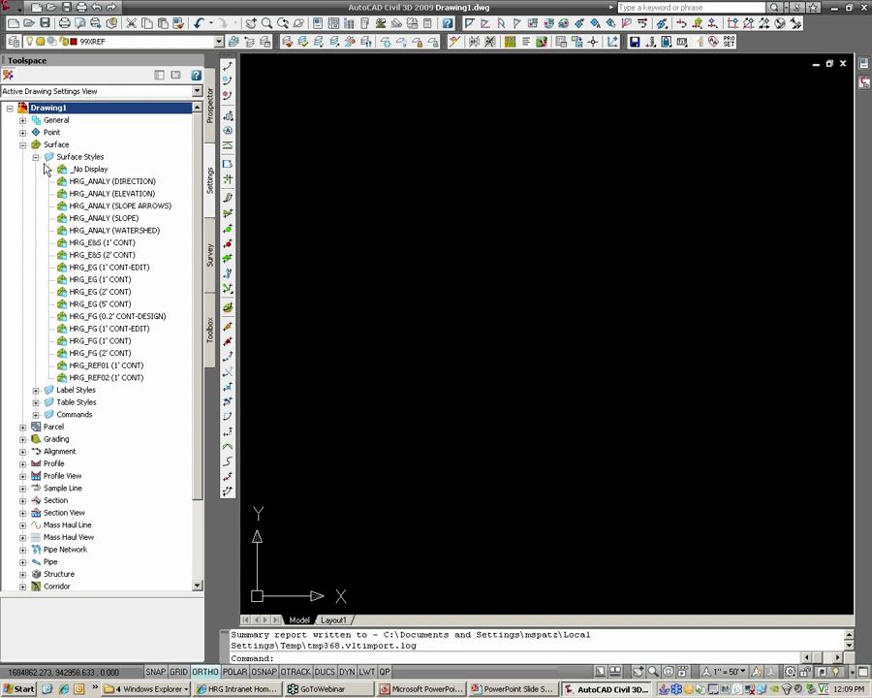
pyautogui.click(209, 131)
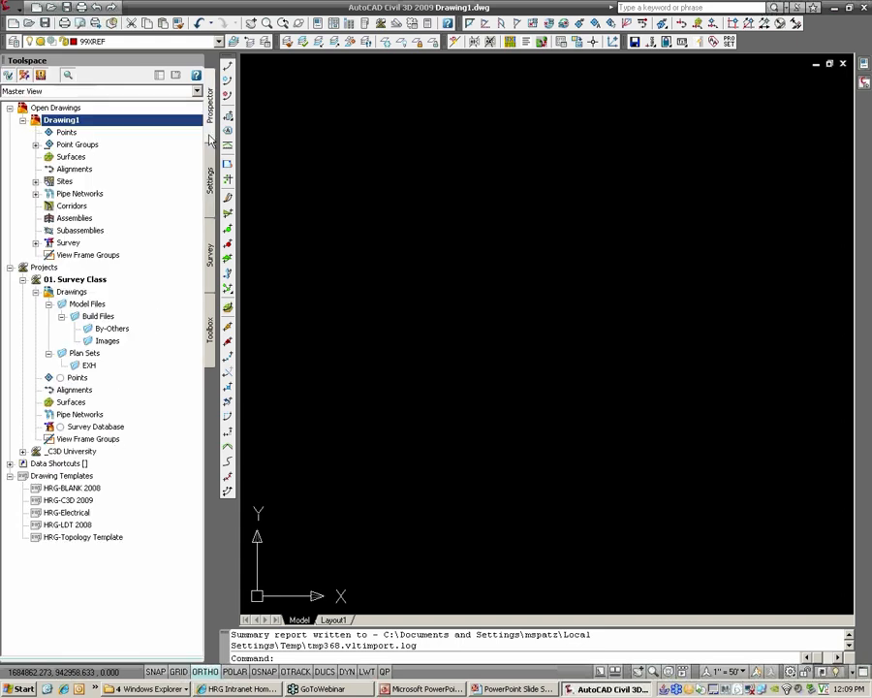
# Create a new drawing from the HRG-C3D 2009 template.
pyautogui.rightClick(85, 501)
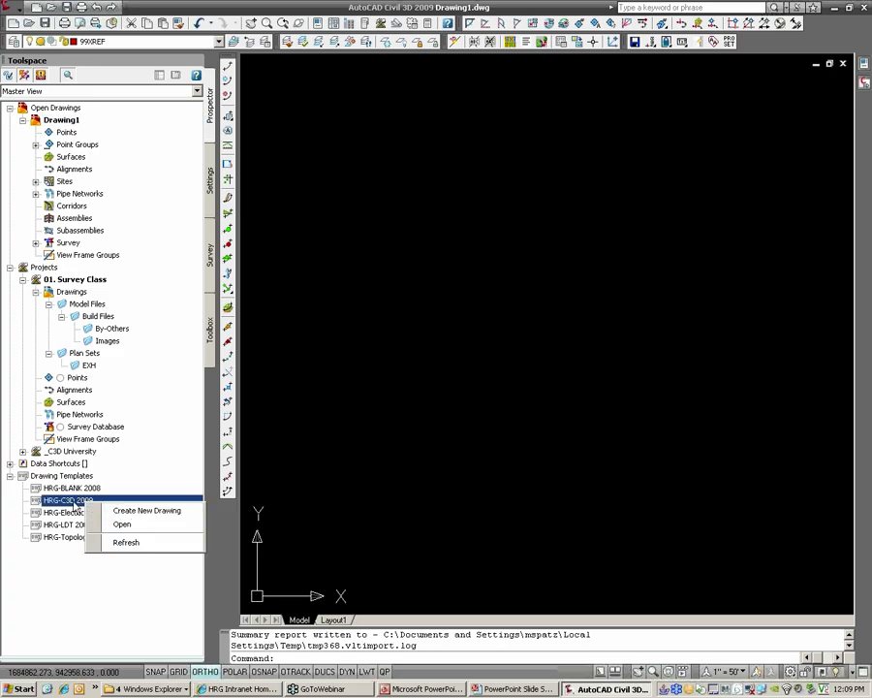
pyautogui.click(75, 504)
pyautogui.rightClick(75, 504)
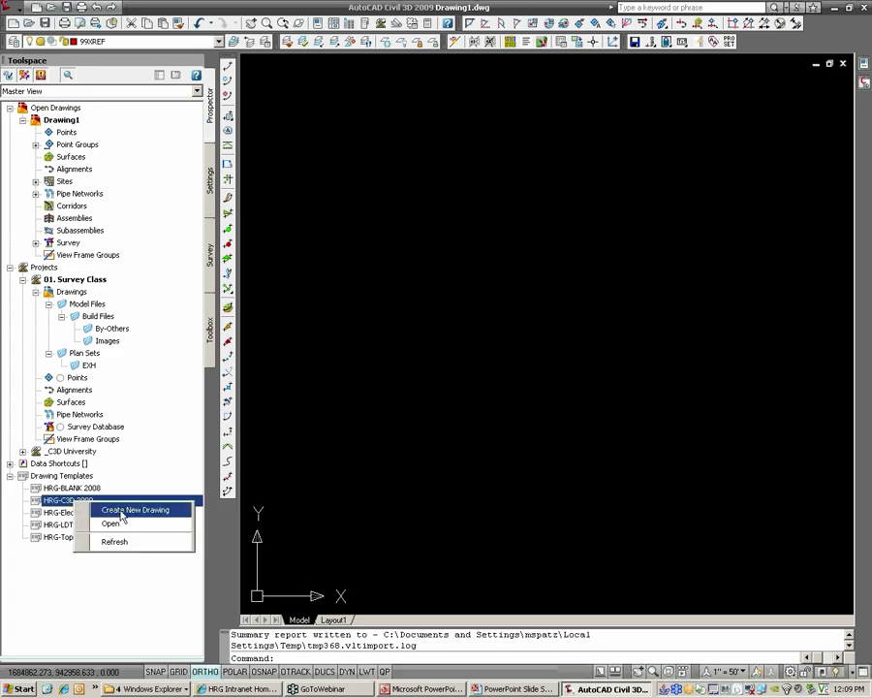
pyautogui.click(121, 512)
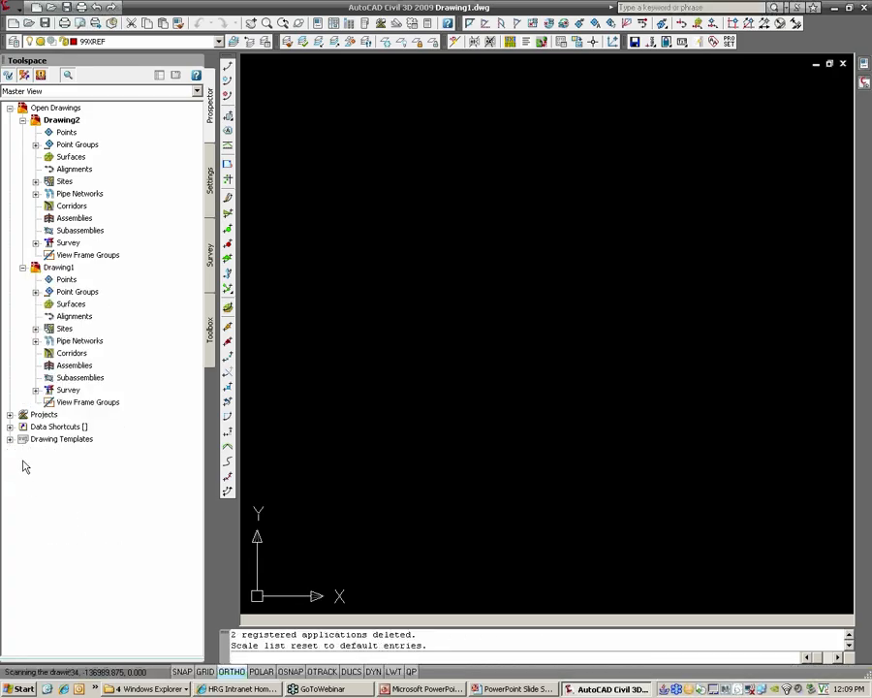
# Review the available drawing templates, selecting HRG-Electrical and HRG-C3D 2009 in turn.
pyautogui.click(10, 439)
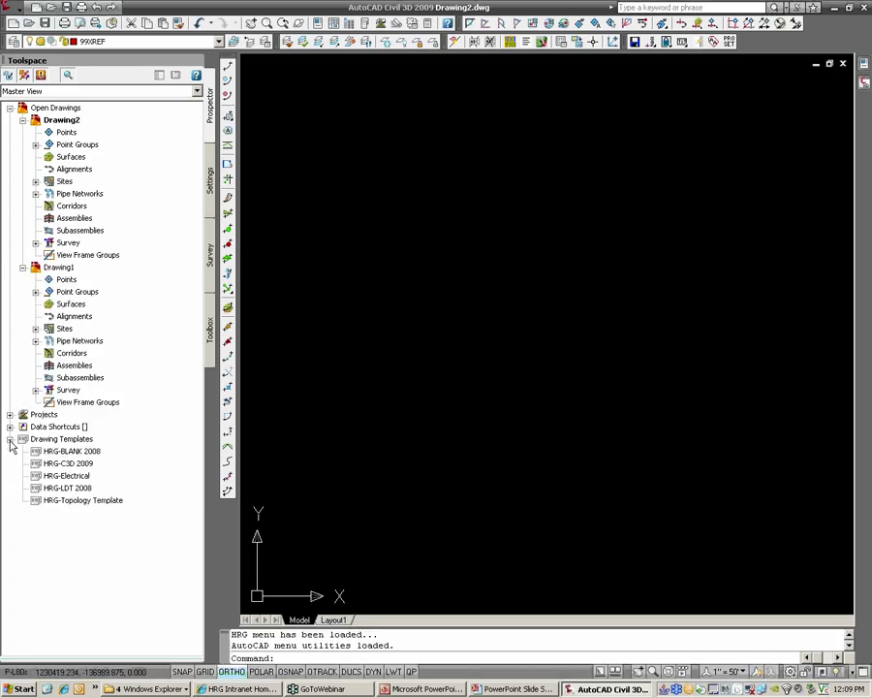
pyautogui.click(60, 476)
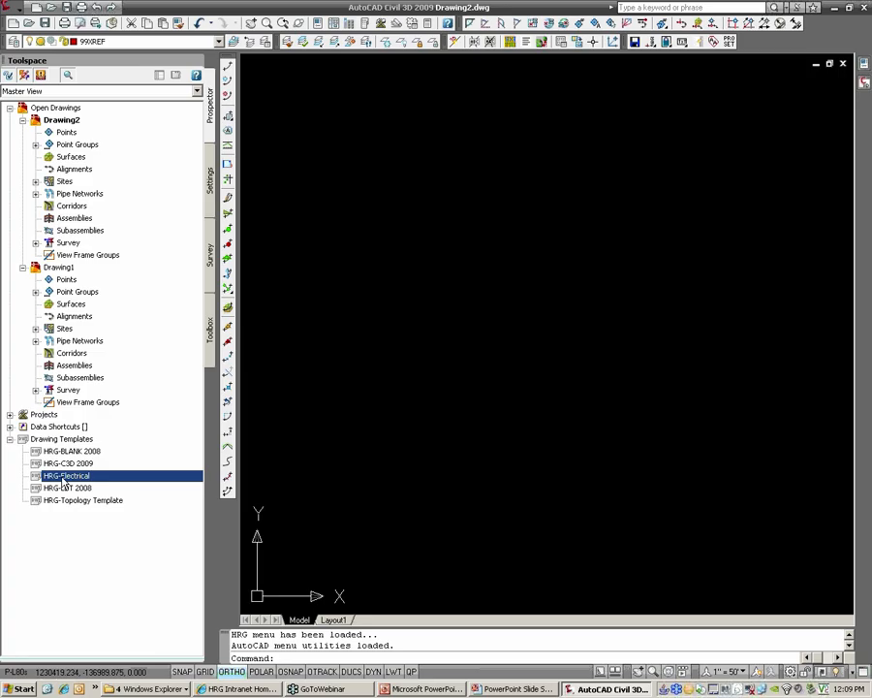
pyautogui.click(75, 465)
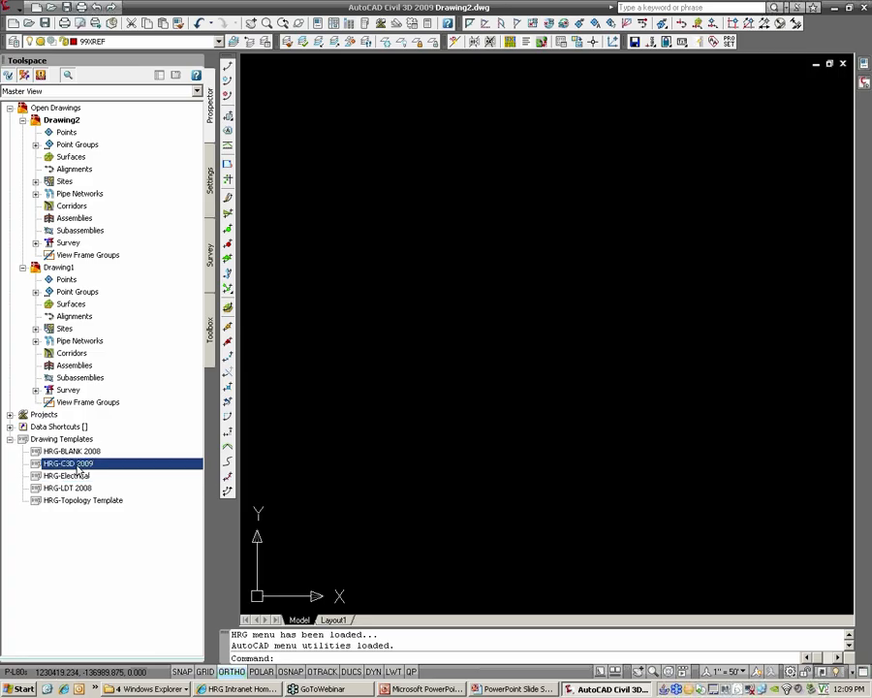
# Close Drawing1 and select Drawing2 in the open drawings list.
pyautogui.click(58, 269)
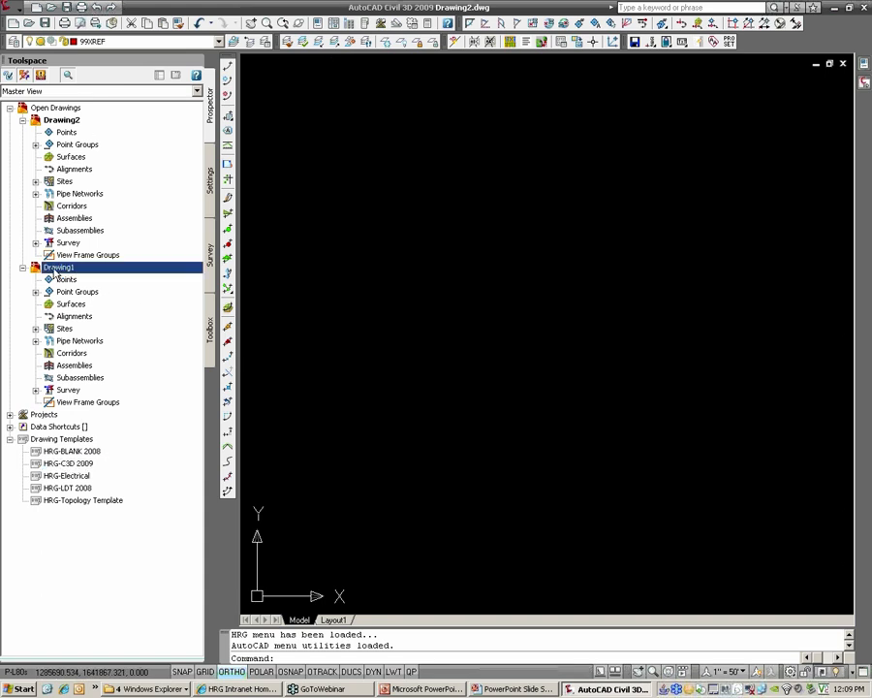
pyautogui.rightClick(55, 270)
pyautogui.click(95, 289)
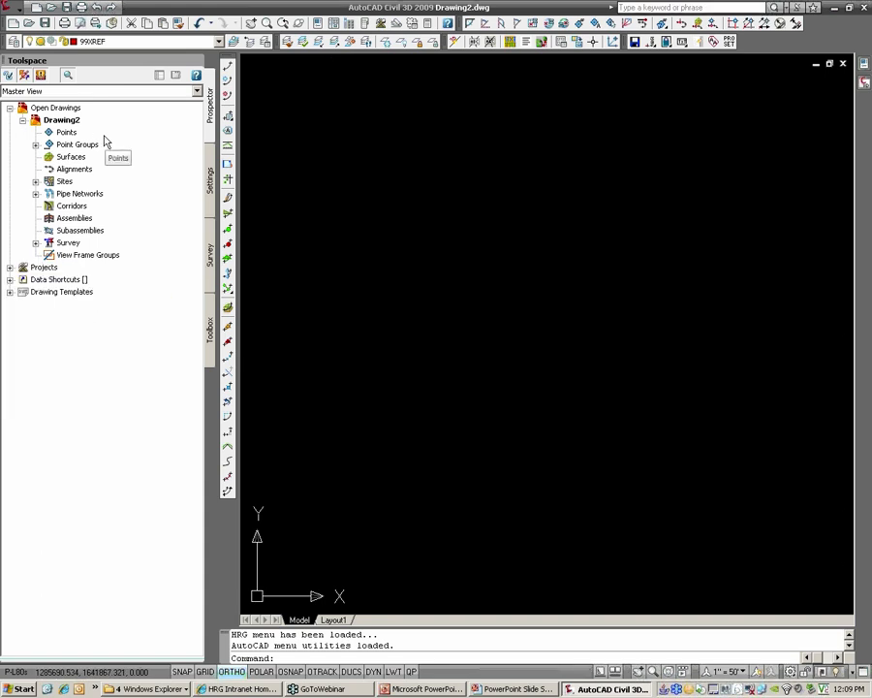
pyautogui.click(61, 118)
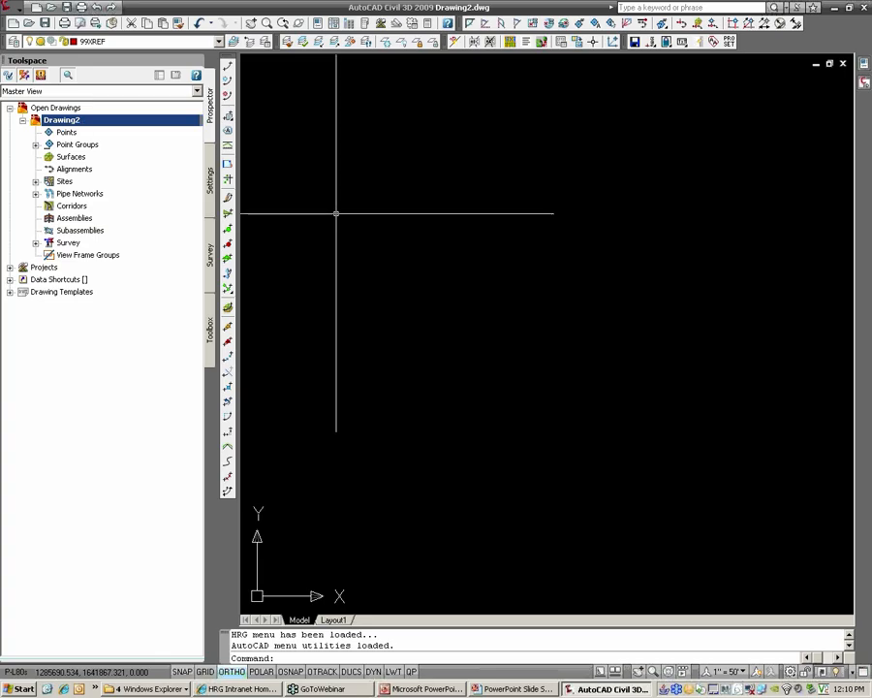
pyautogui.write('saveas')
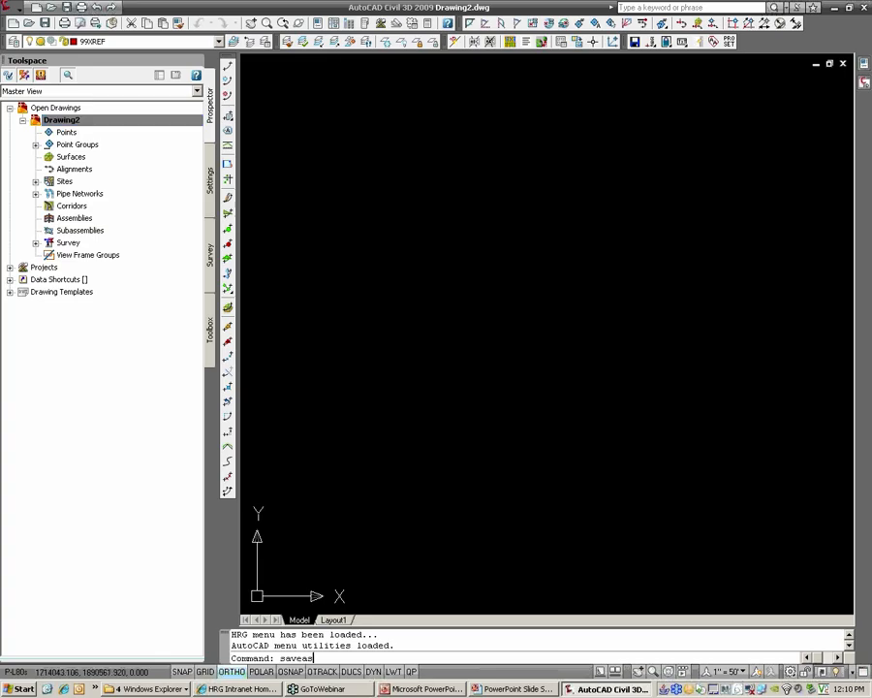
pyautogui.press('Return')
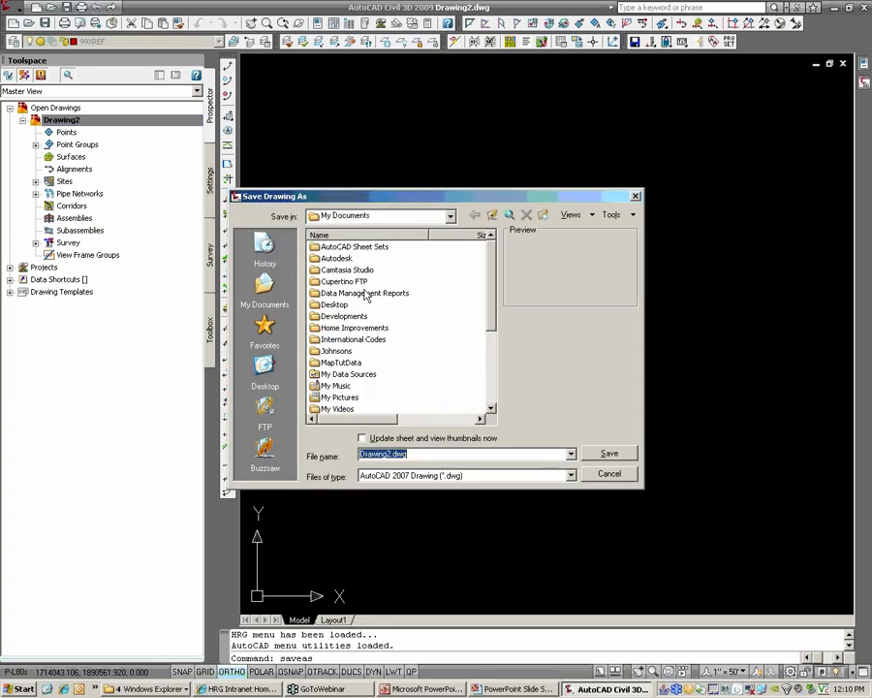
pyautogui.click(264, 374)
pyautogui.doubleClick(374, 453)
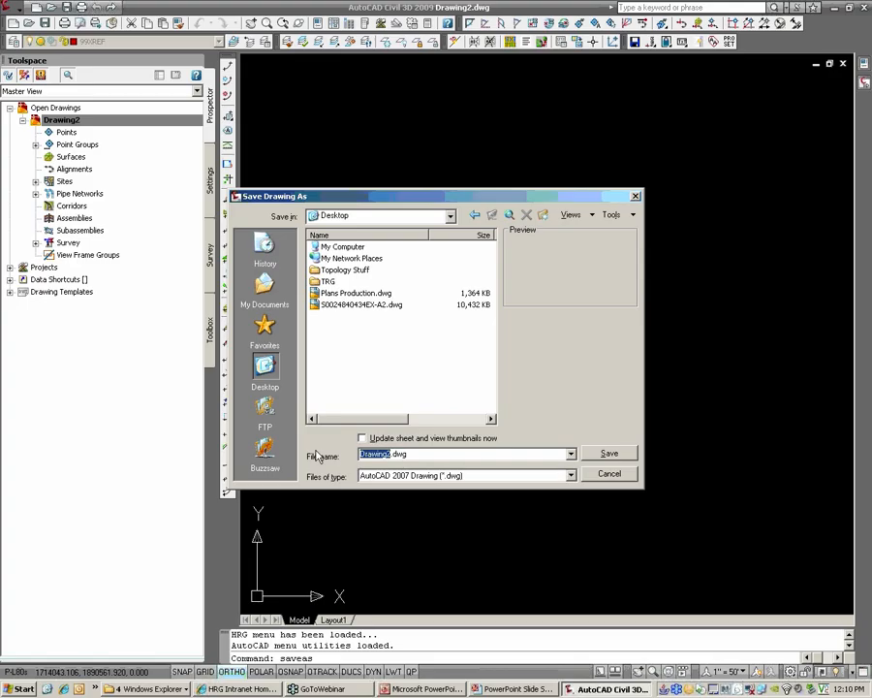
pyautogui.write('1234561234')
pyautogui.press('Left')
pyautogui.press('Left')
pyautogui.press('Left')
pyautogui.press('Left')
pyautogui.hotkey('shift', 'Left')
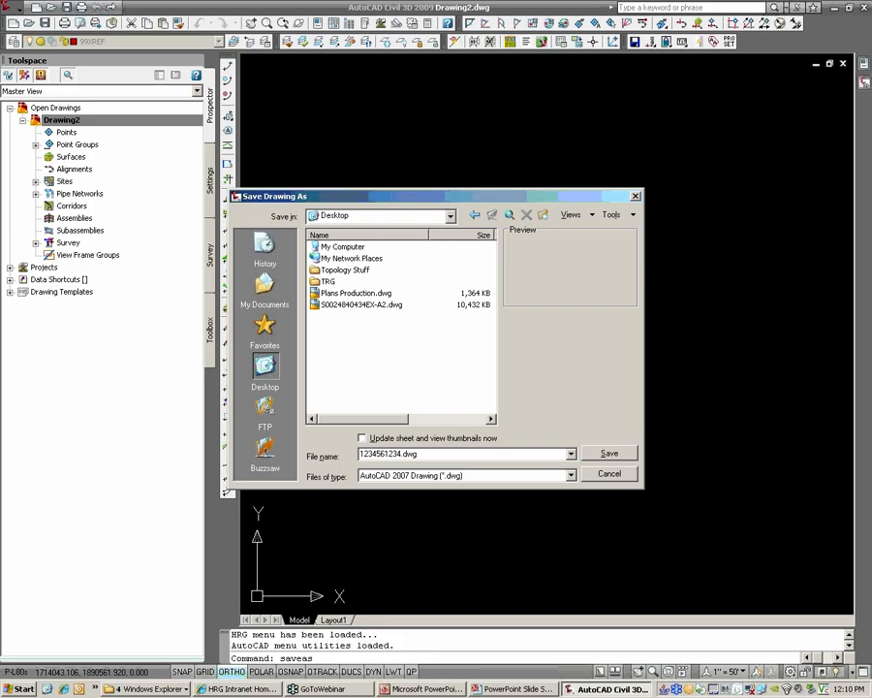
pyautogui.write('EX')
pyautogui.write('S')
pyautogui.press('BackSpace')
pyautogui.write('L')
pyautogui.moveTo(404, 454); pyautogui.dragTo(414, 454)
pyautogui.click(603, 474)
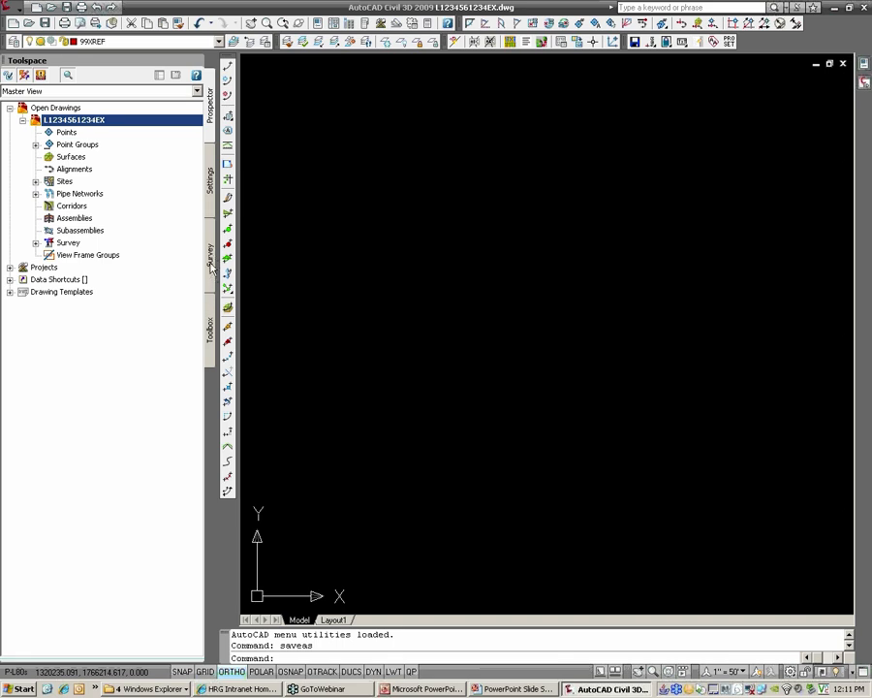
# Switch to the Survey and Topographical workspace and open the Survey Toolspace.
pyautogui.click(791, 671)
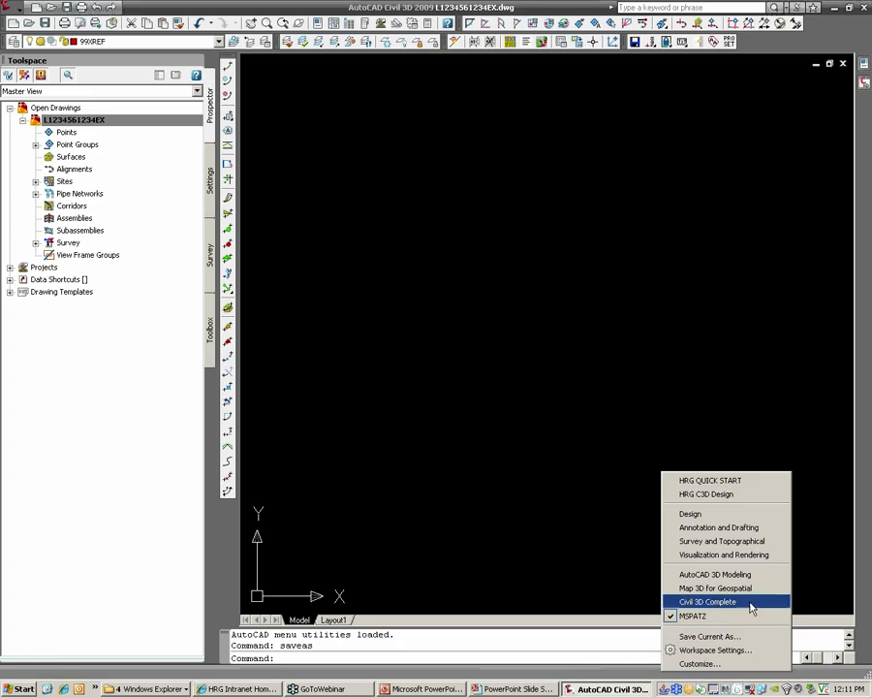
pyautogui.click(724, 545)
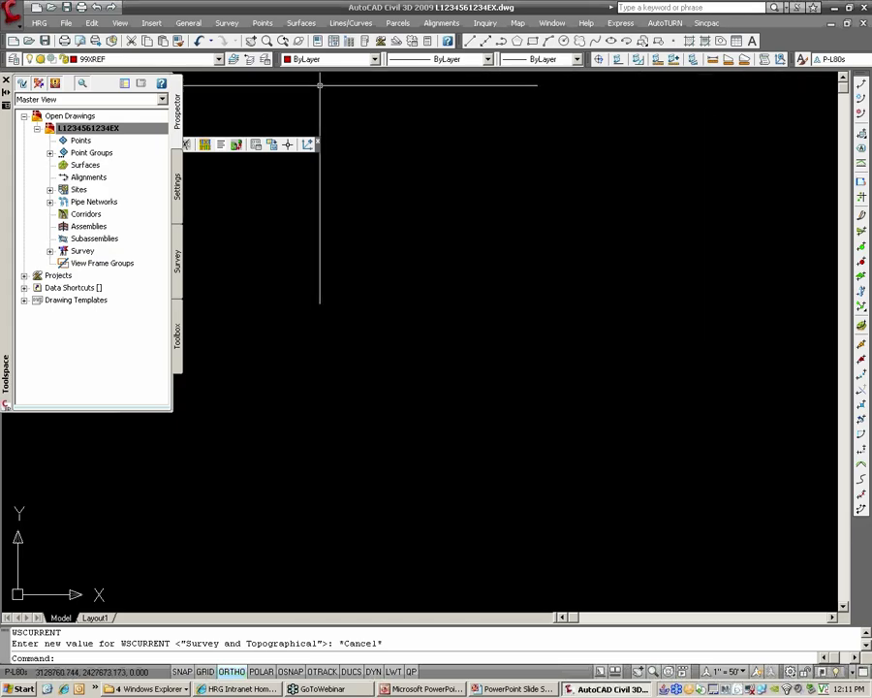
pyautogui.click(227, 23)
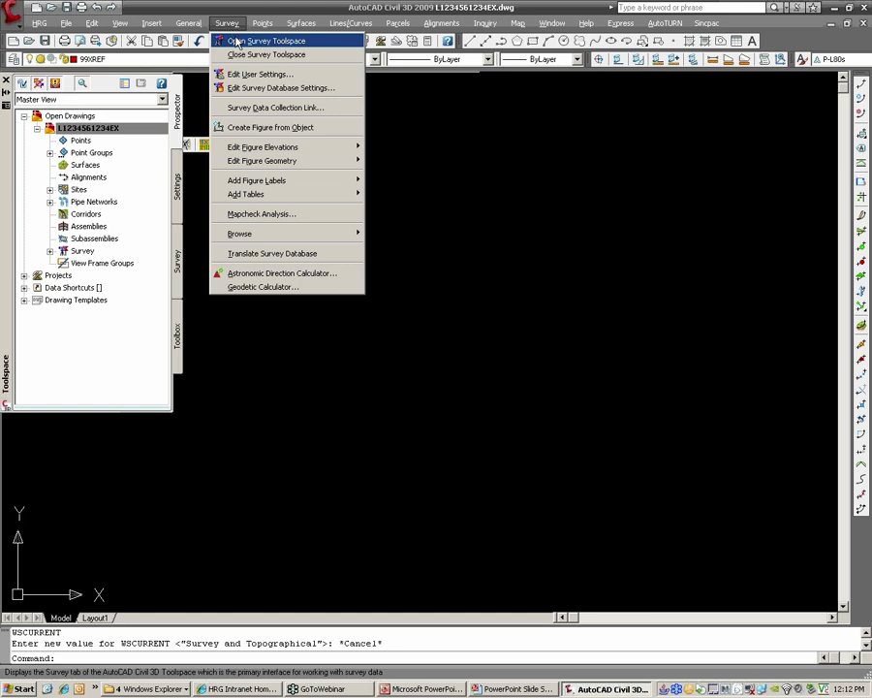
pyautogui.click(238, 44)
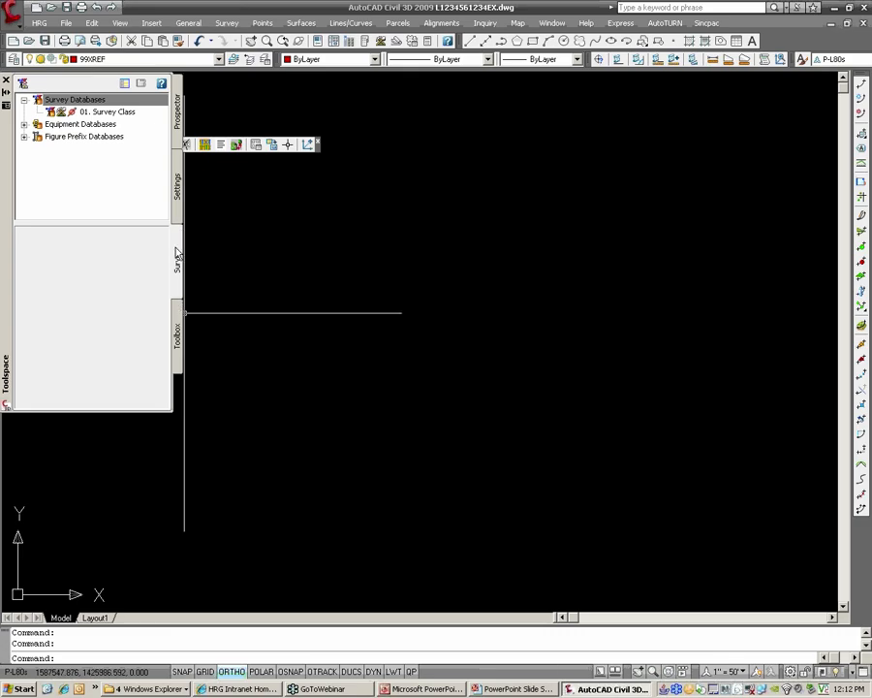
# Switch to the MSPATZ workspace and return the drawing to model space.
pyautogui.click(227, 22)
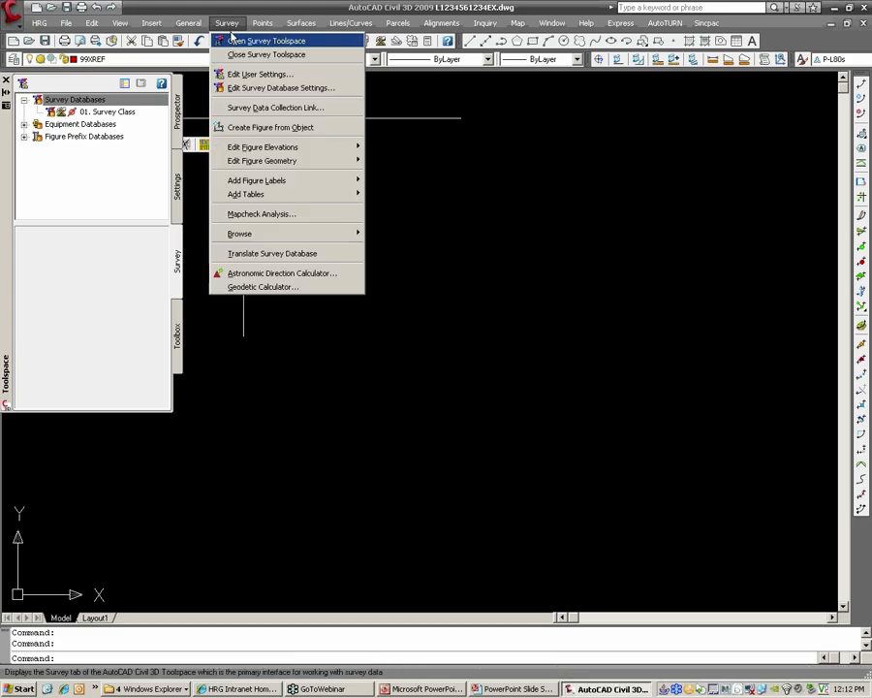
pyautogui.click(179, 259)
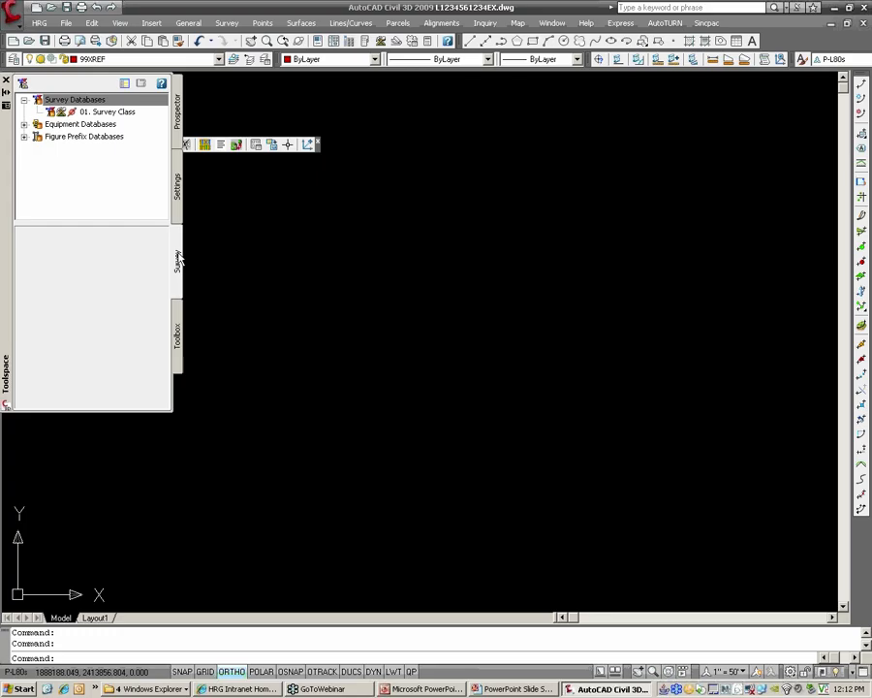
pyautogui.click(790, 672)
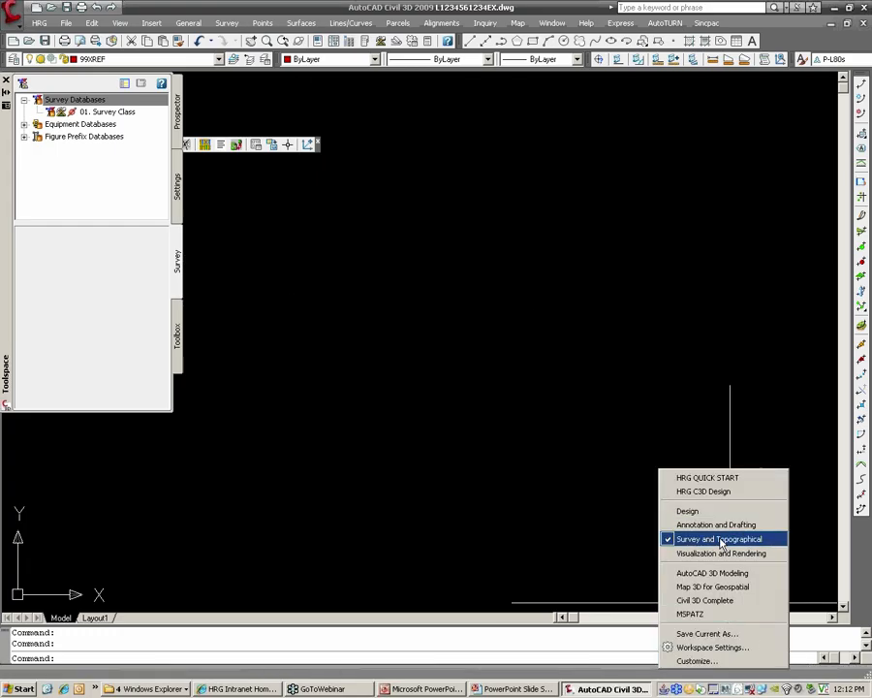
pyautogui.click(720, 615)
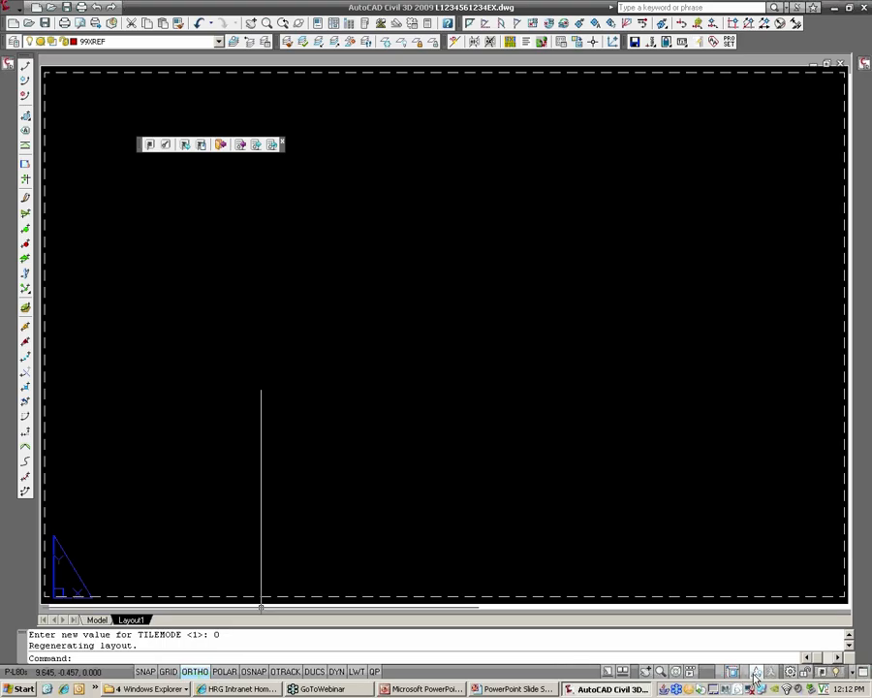
pyautogui.click(790, 671)
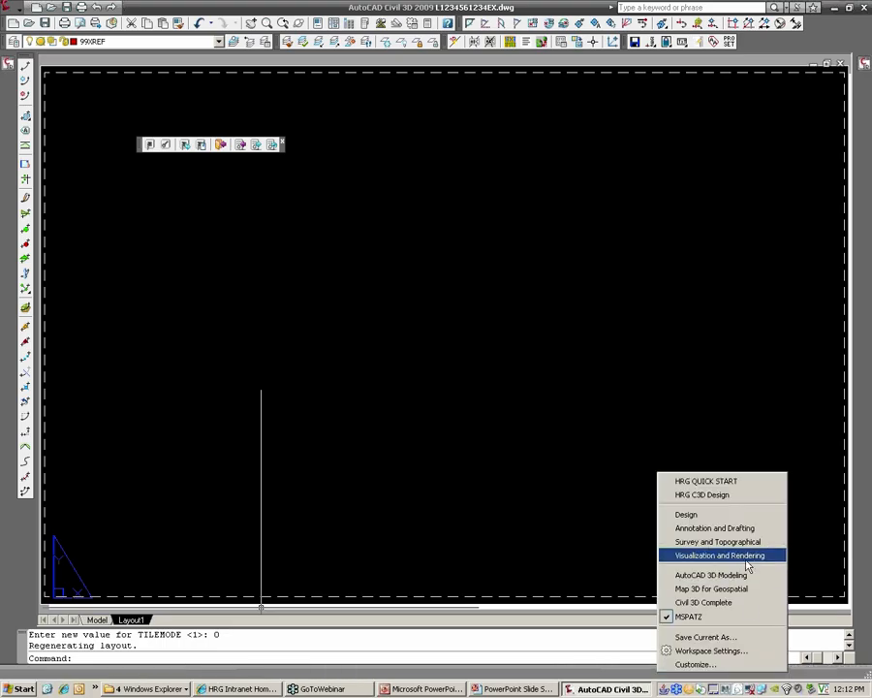
pyautogui.click(542, 520)
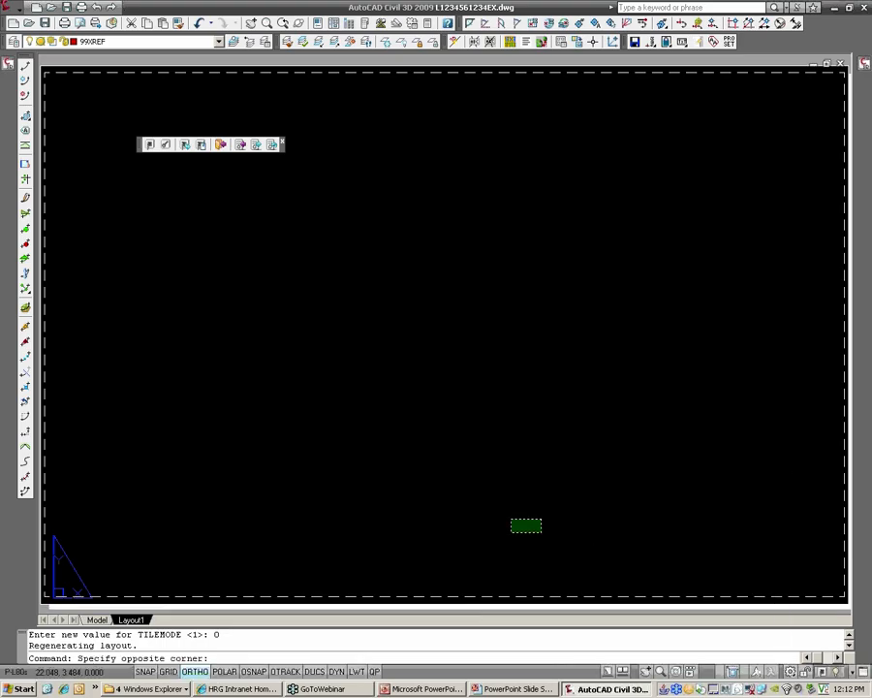
pyautogui.click(512, 532)
pyautogui.click(97, 619)
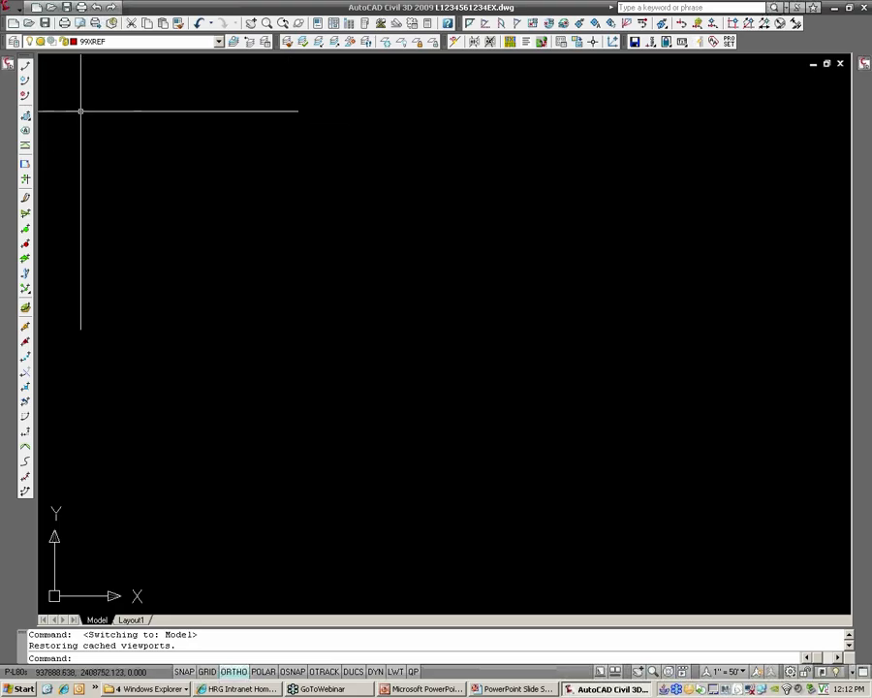
# Expand the 01. Survey Class project in the Toolspace Prospector and check out its Survey Database.
pyautogui.click(27, 76)
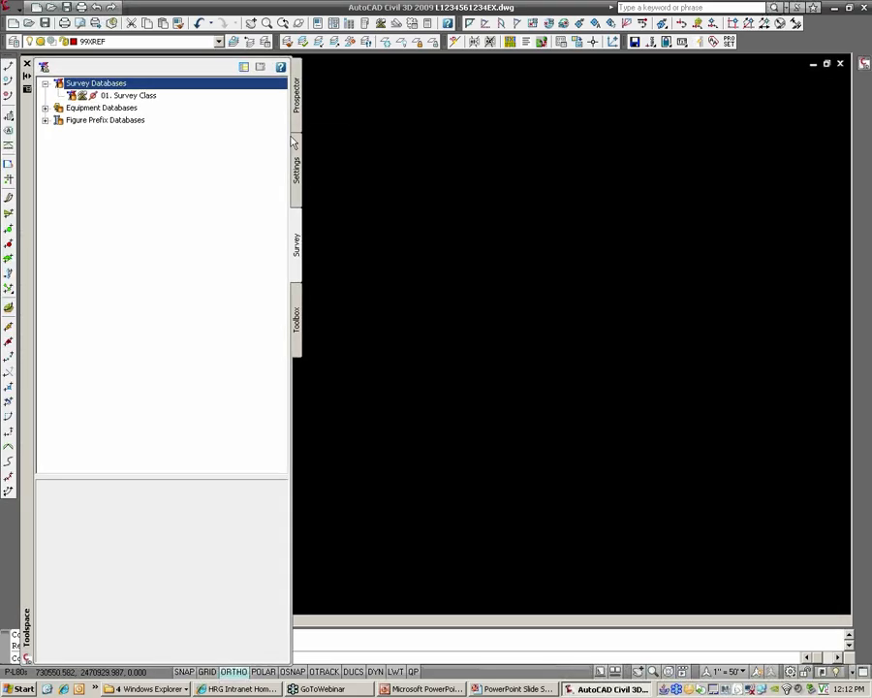
pyautogui.click(296, 106)
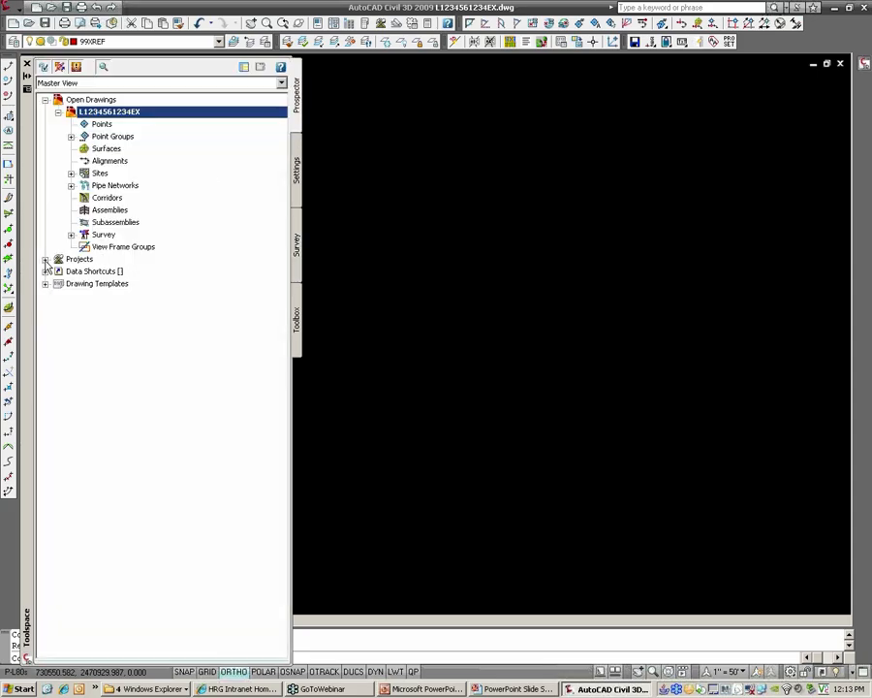
pyautogui.click(44, 259)
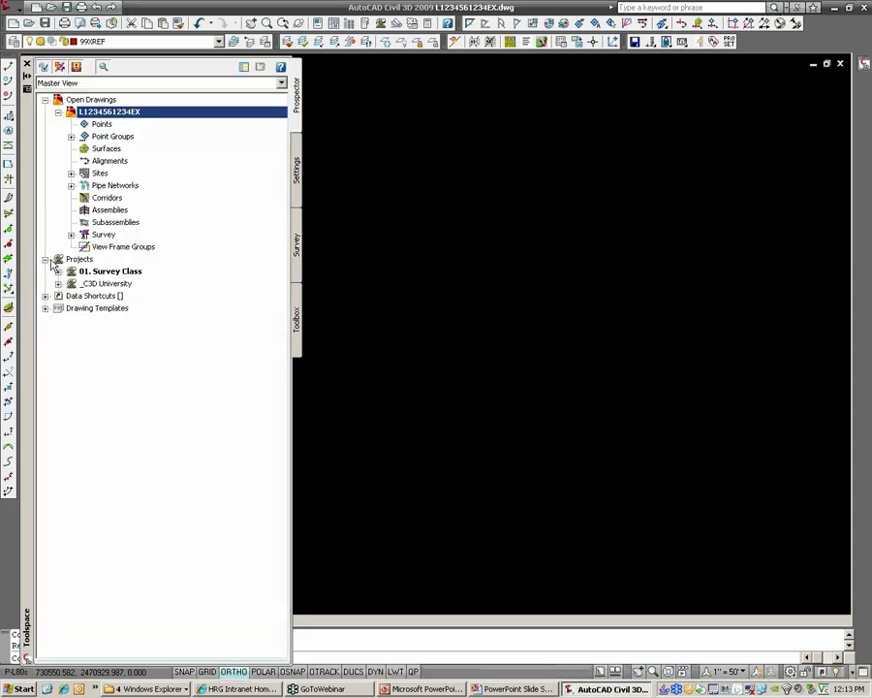
pyautogui.click(58, 272)
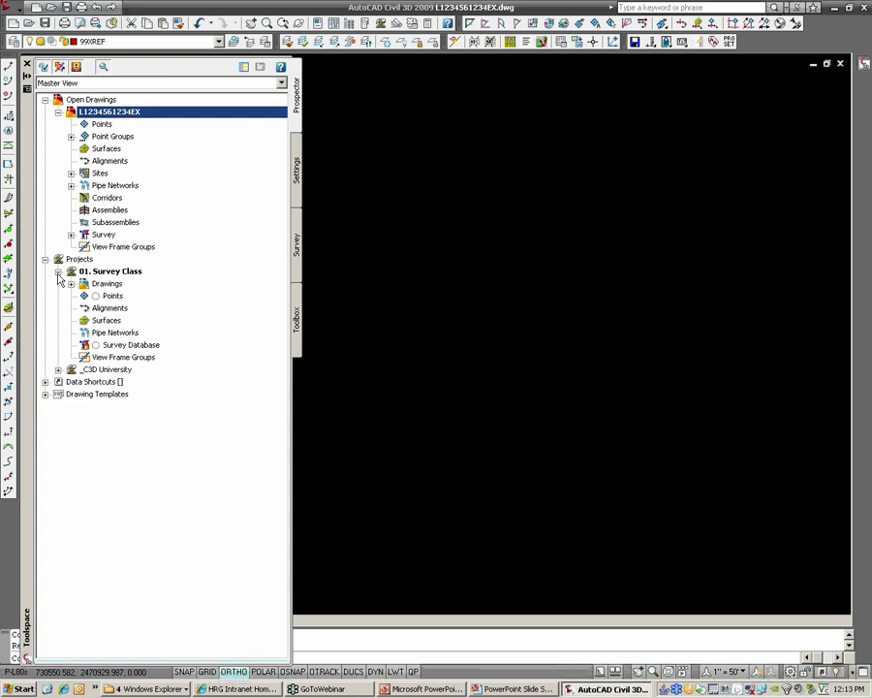
pyautogui.click(142, 346)
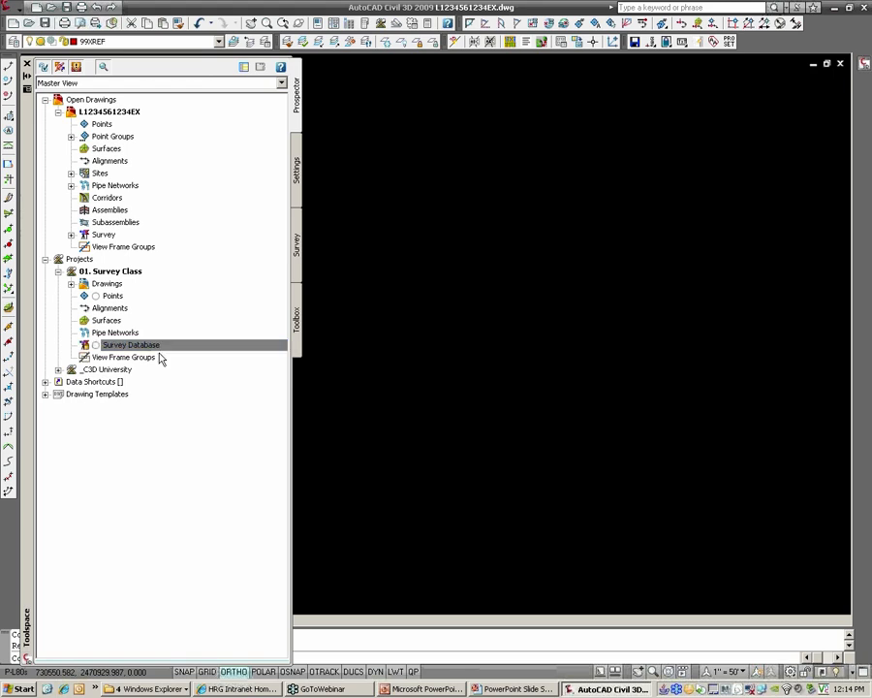
pyautogui.rightClick(165, 348)
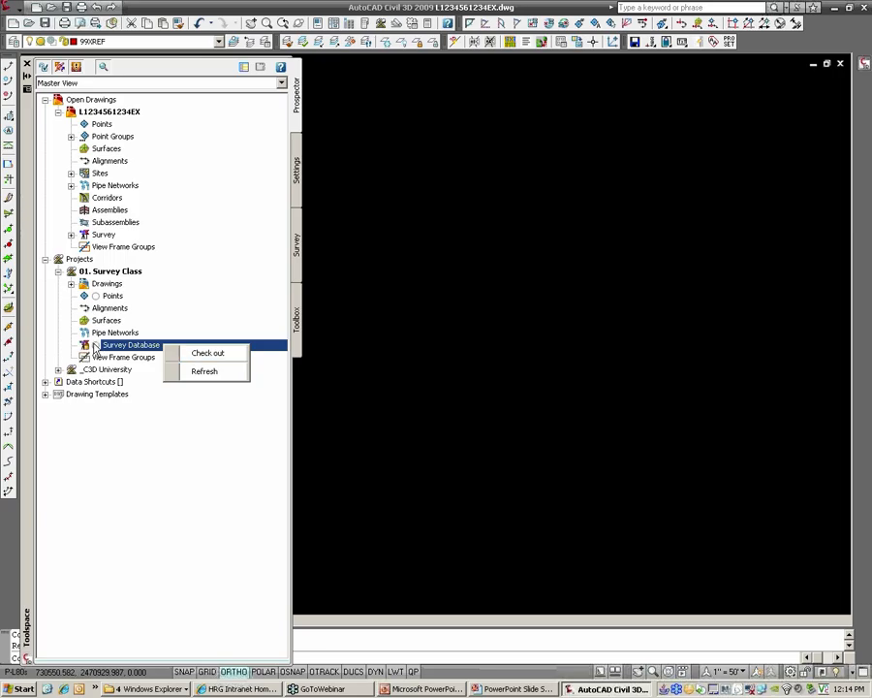
pyautogui.click(204, 355)
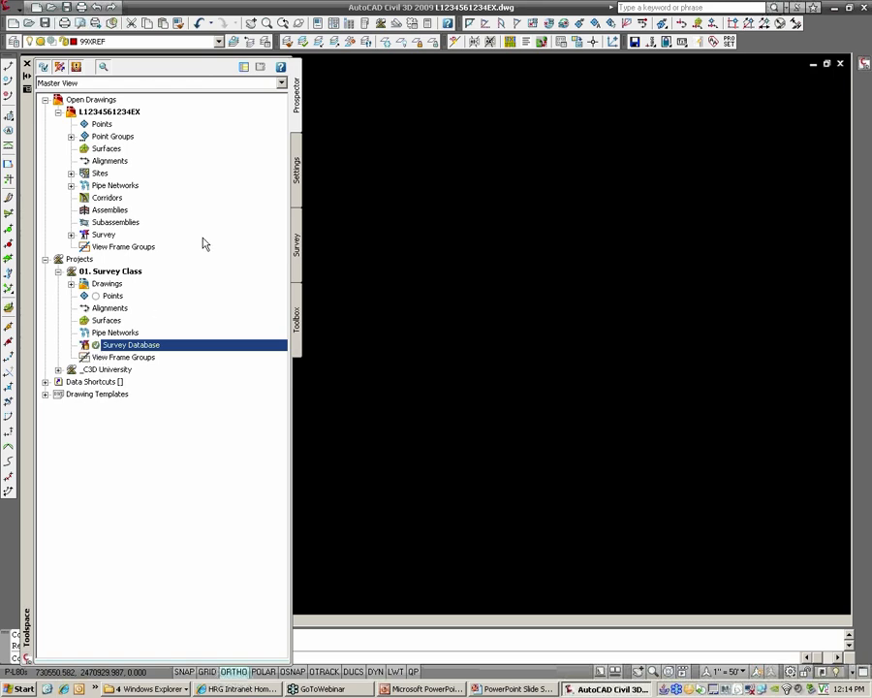
# Open the 01. Survey Class survey database from the Survey Toolspace.
pyautogui.click(297, 227)
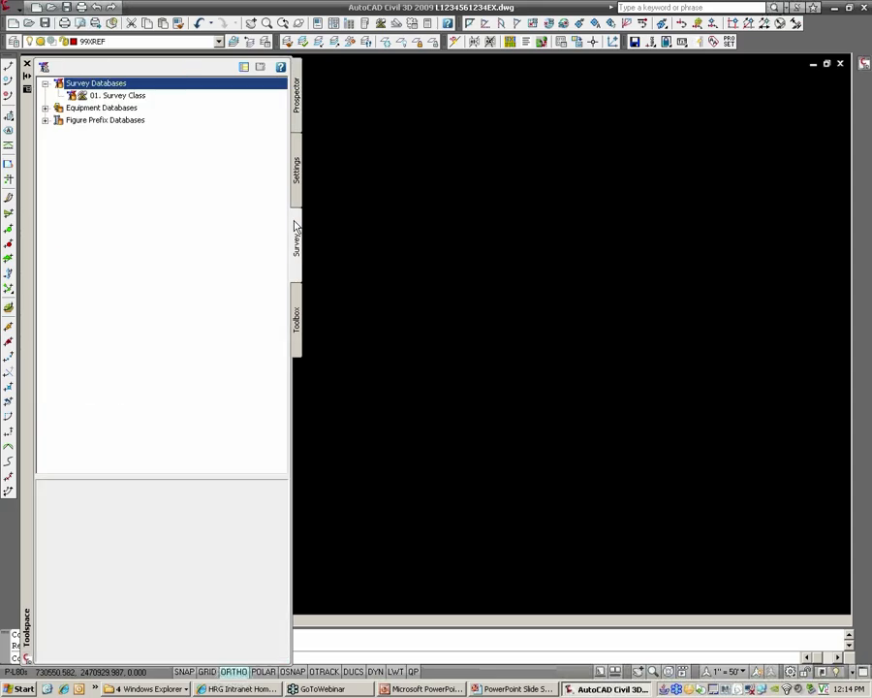
pyautogui.click(146, 97)
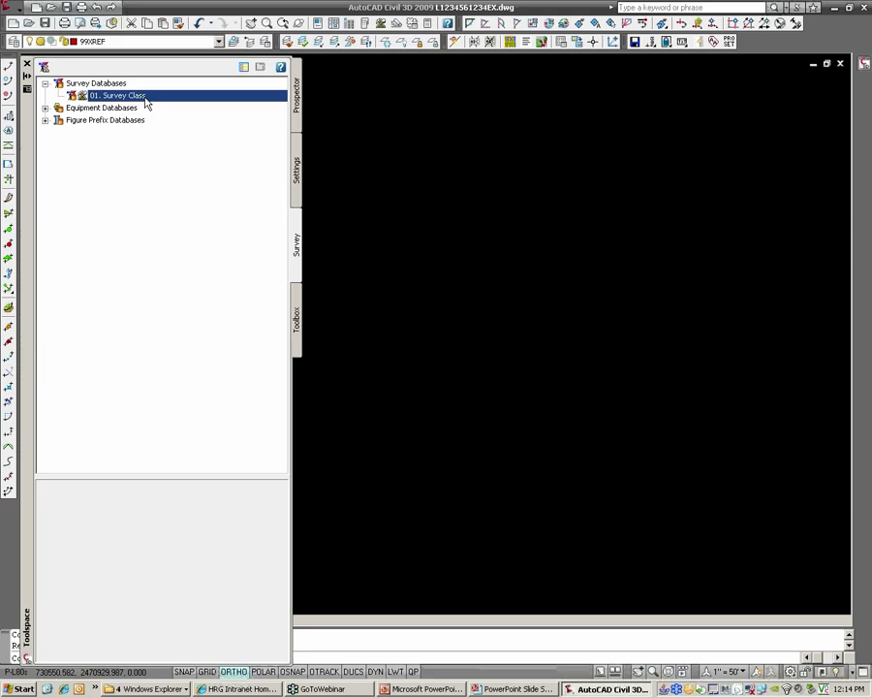
pyautogui.rightClick(145, 101)
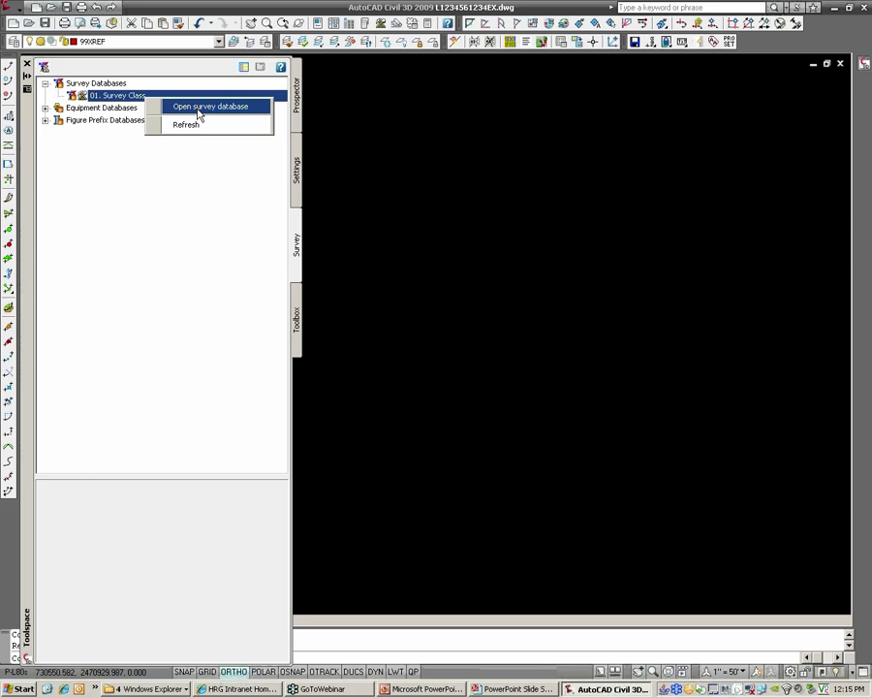
pyautogui.click(198, 110)
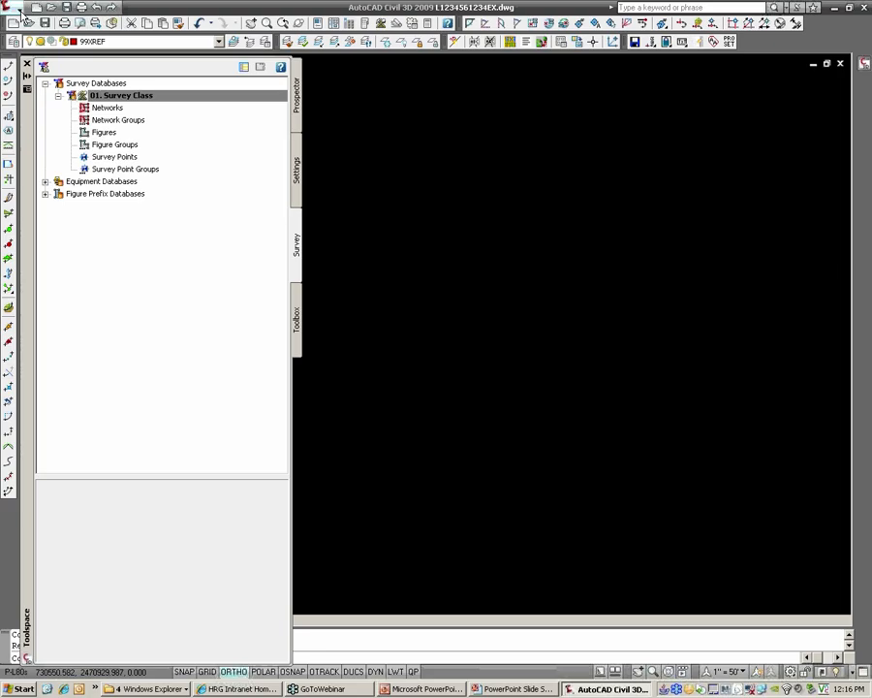
pyautogui.click(110, 98)
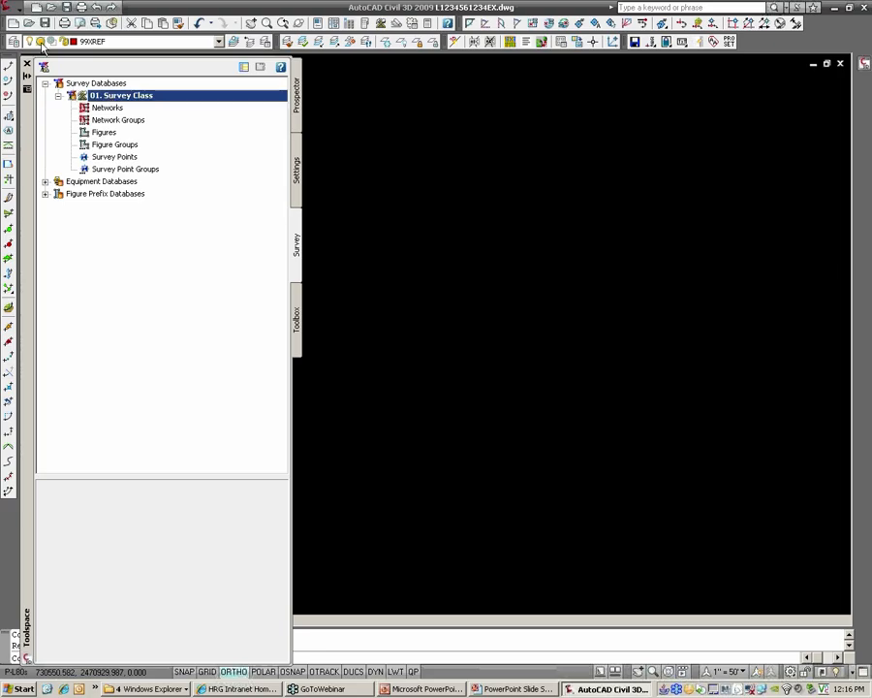
pyautogui.click(16, 11)
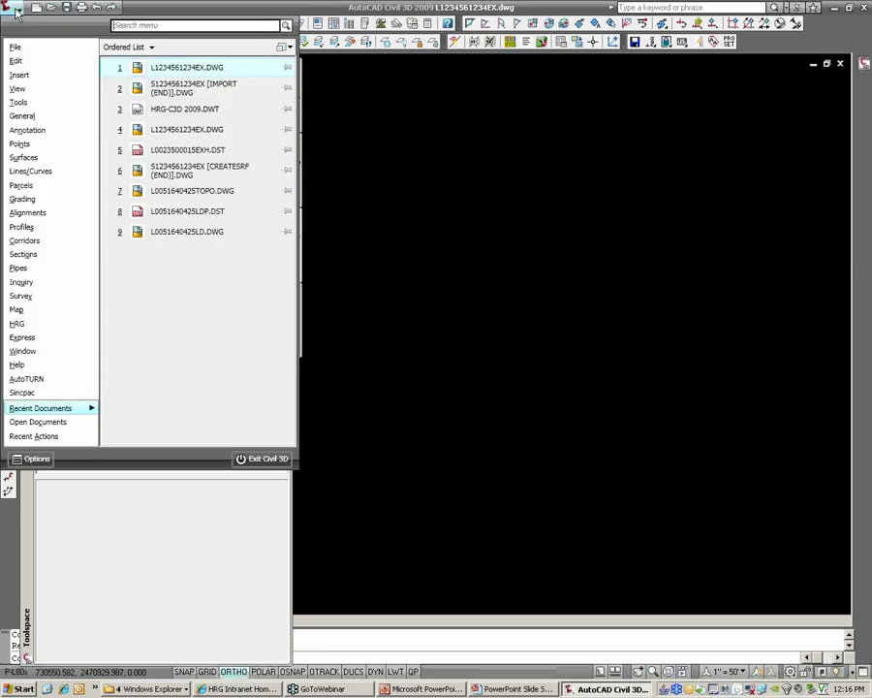
pyautogui.moveTo(27, 297)
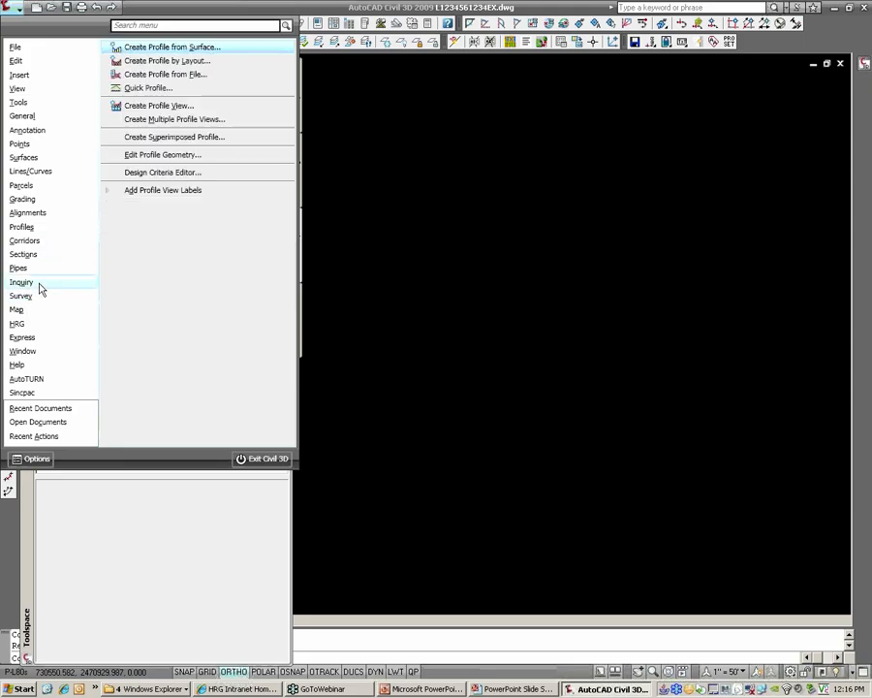
pyautogui.click(481, 336)
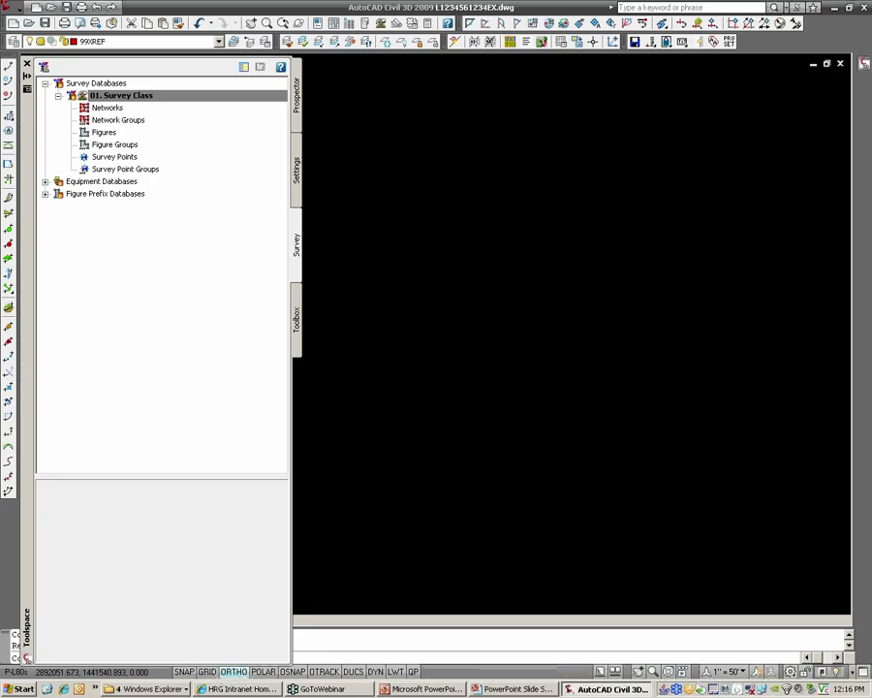
pyautogui.click(453, 310)
pyautogui.click(485, 310)
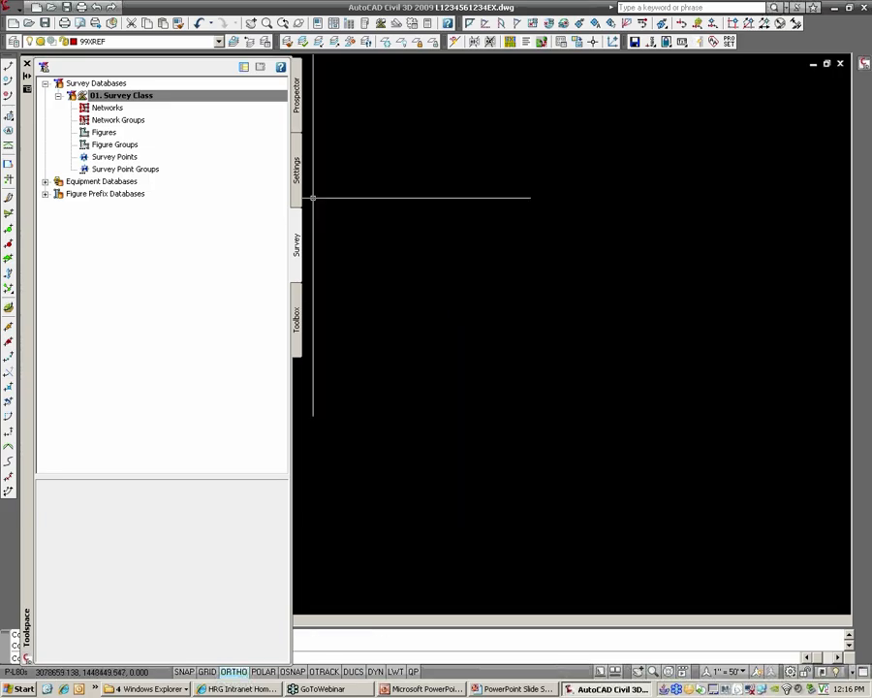
# Allow docking for the Toolspace palette and anchor it on the left side.
pyautogui.click(27, 77)
pyautogui.moveTo(28, 81)
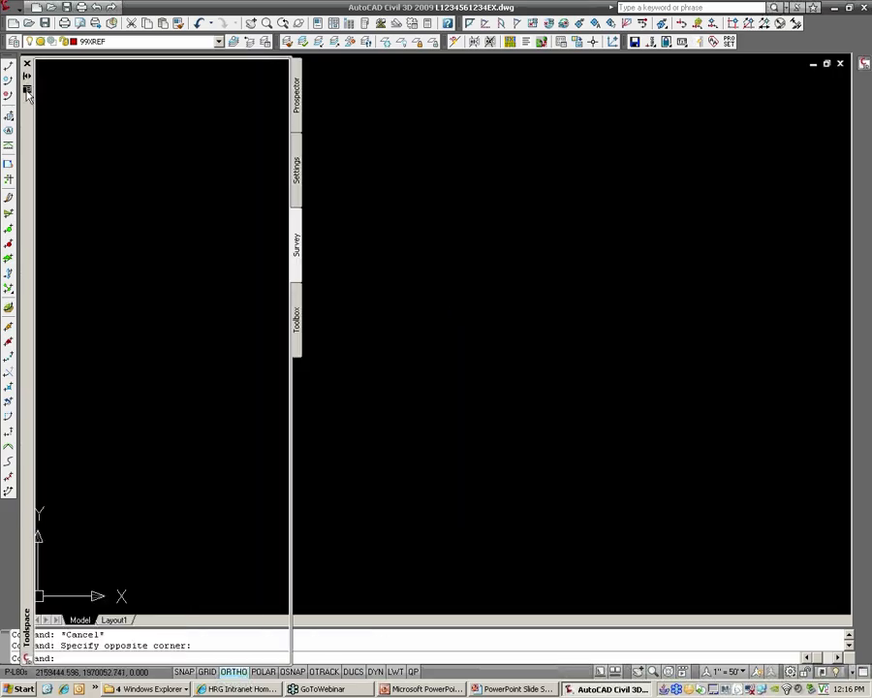
pyautogui.rightClick(9, 106)
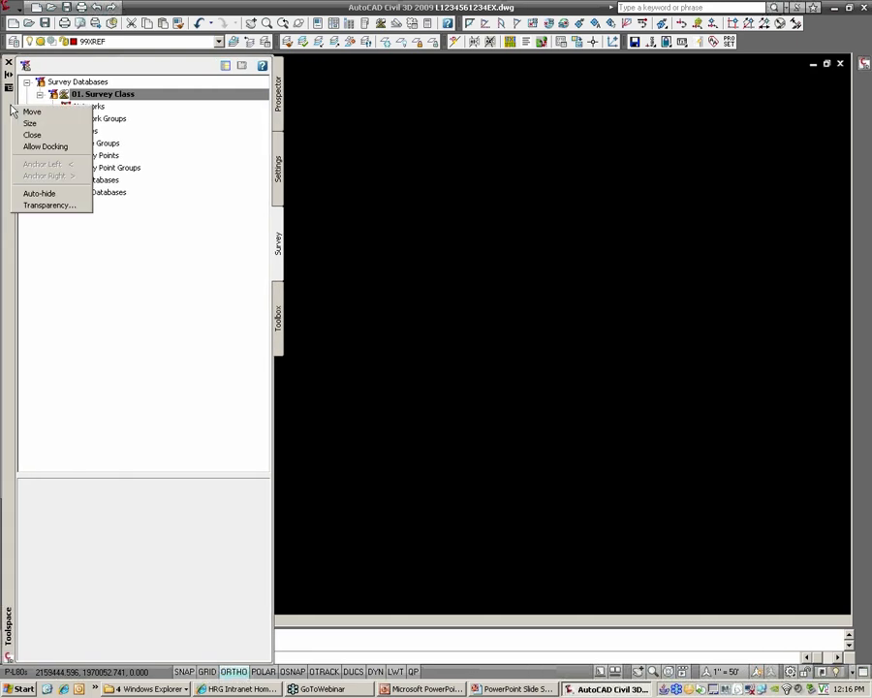
pyautogui.click(23, 145)
pyautogui.rightClick(8, 142)
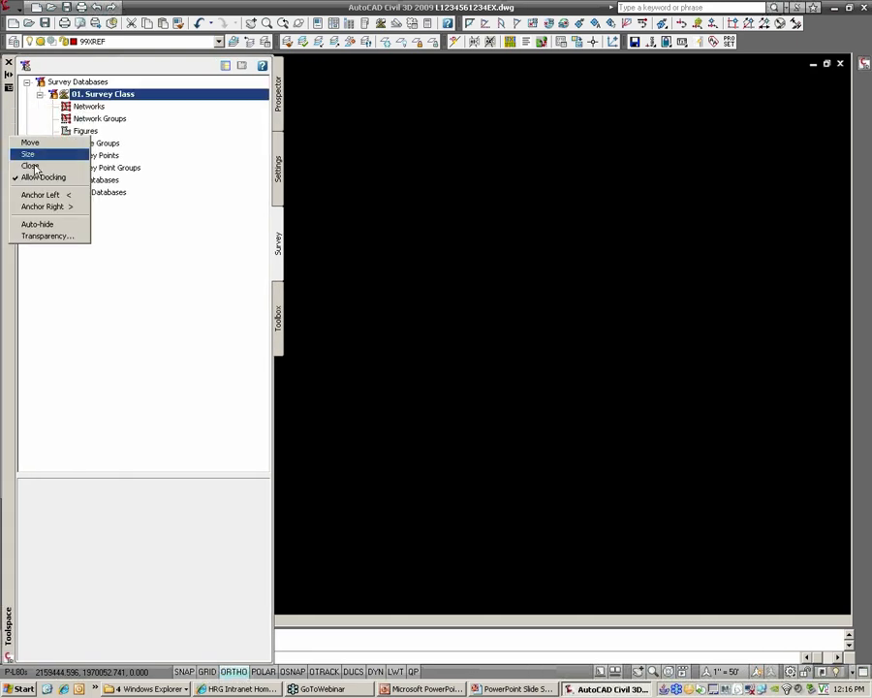
pyautogui.click(51, 194)
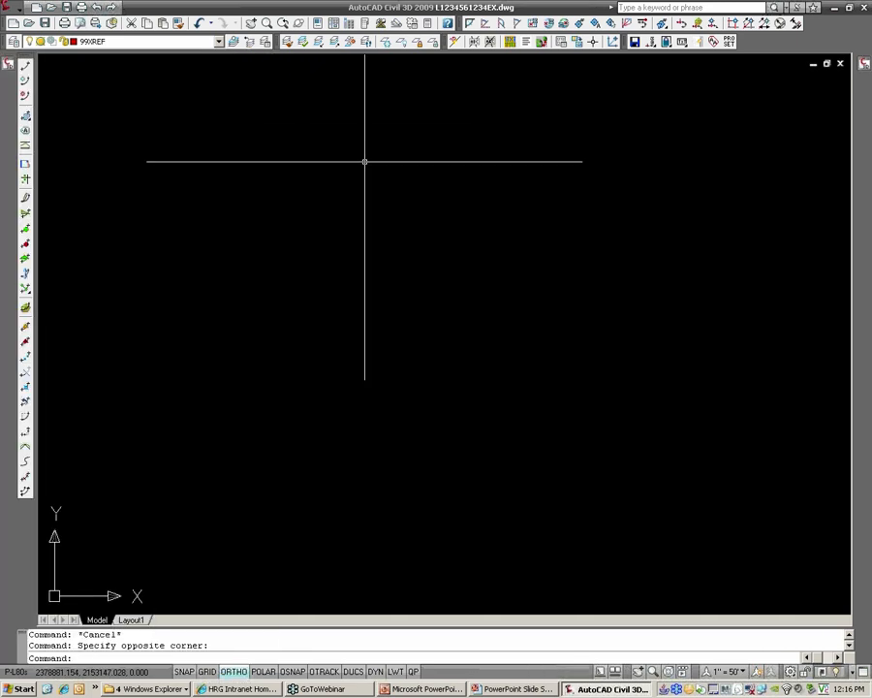
# Turn the menu bar on by setting the MENUBAR system variable to 1.
pyautogui.write('MENUBAR')
pyautogui.press('Return')
pyautogui.write('1')
pyautogui.press('Return')
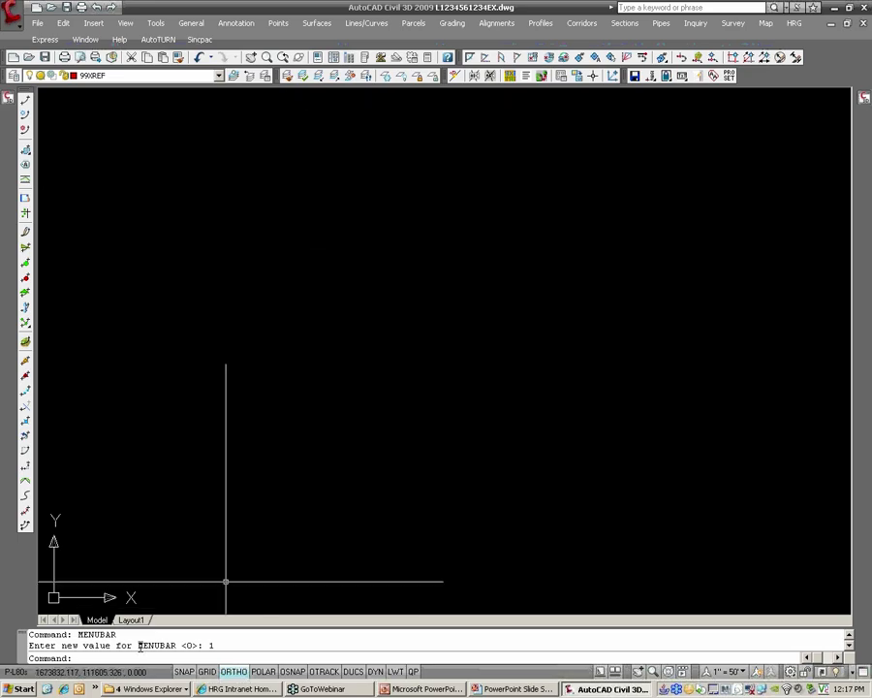
pyautogui.moveTo(138, 645); pyautogui.dragTo(177, 644)
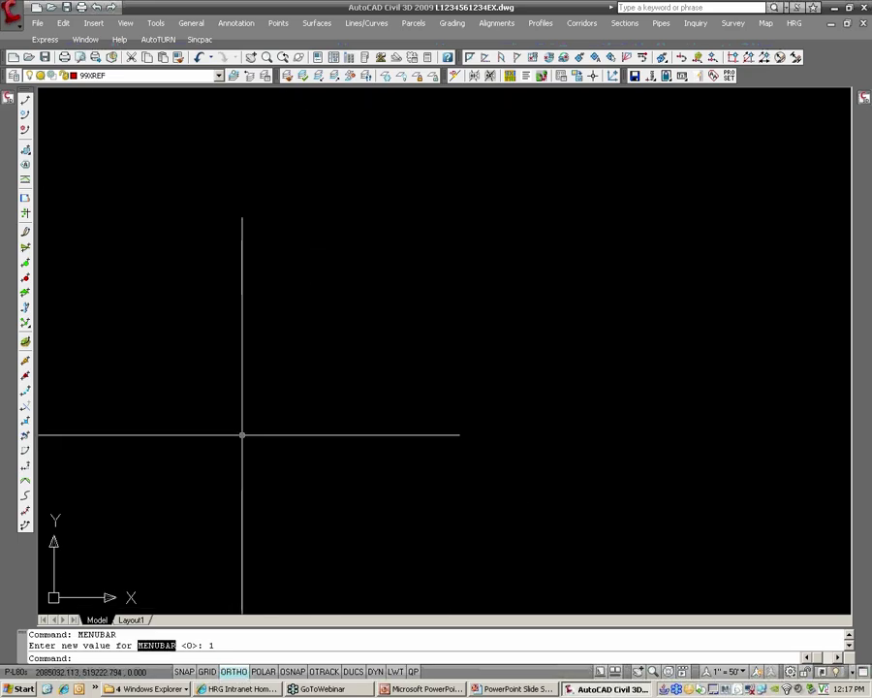
pyautogui.click(23, 29)
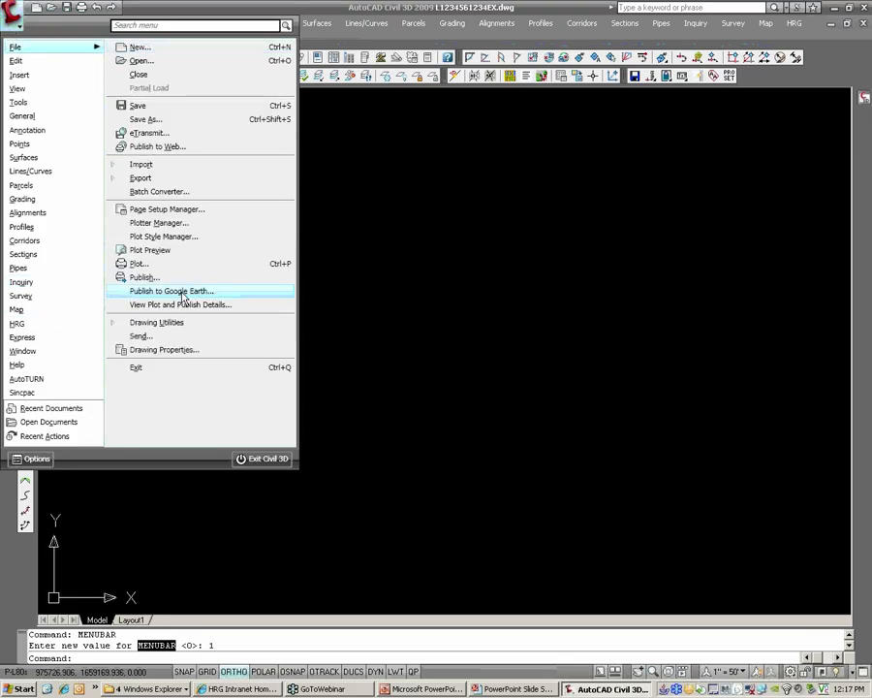
pyautogui.click(624, 530)
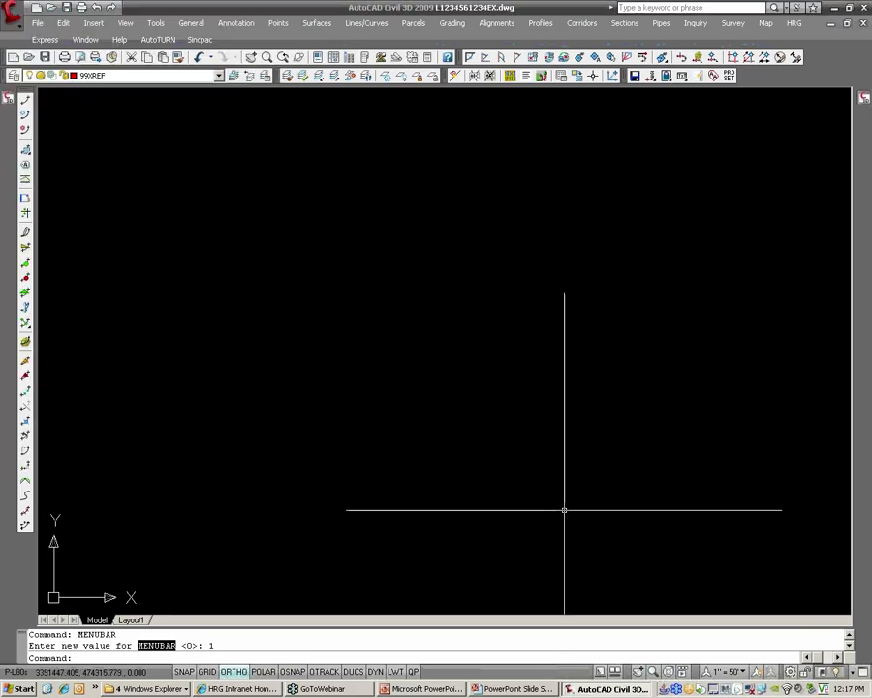
# Turn the menu bar off by setting the MENUBAR system variable to 0.
pyautogui.write('MENUBAR')
pyautogui.press('Return')
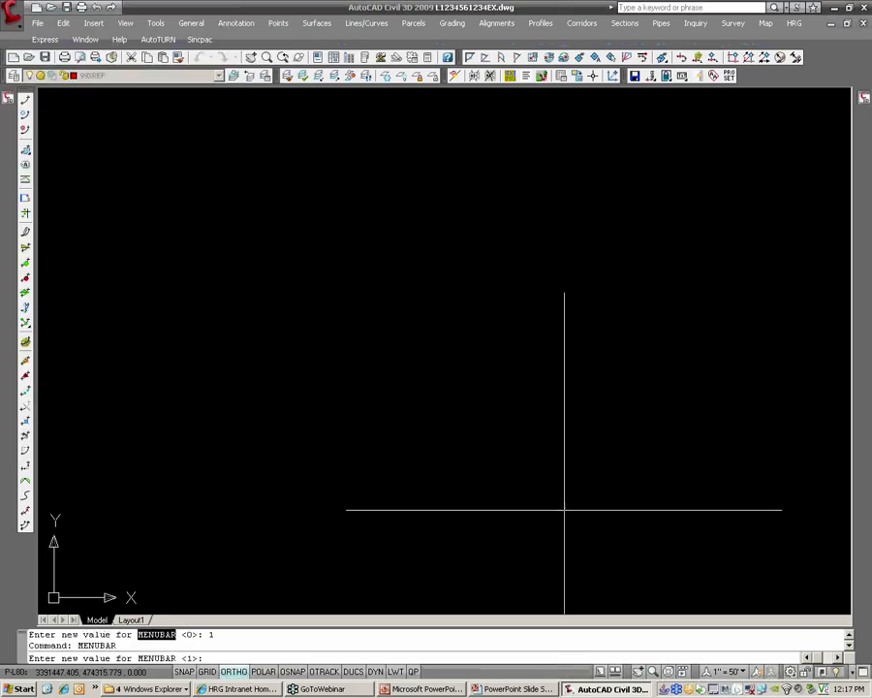
pyautogui.write('0')
pyautogui.press('Return')
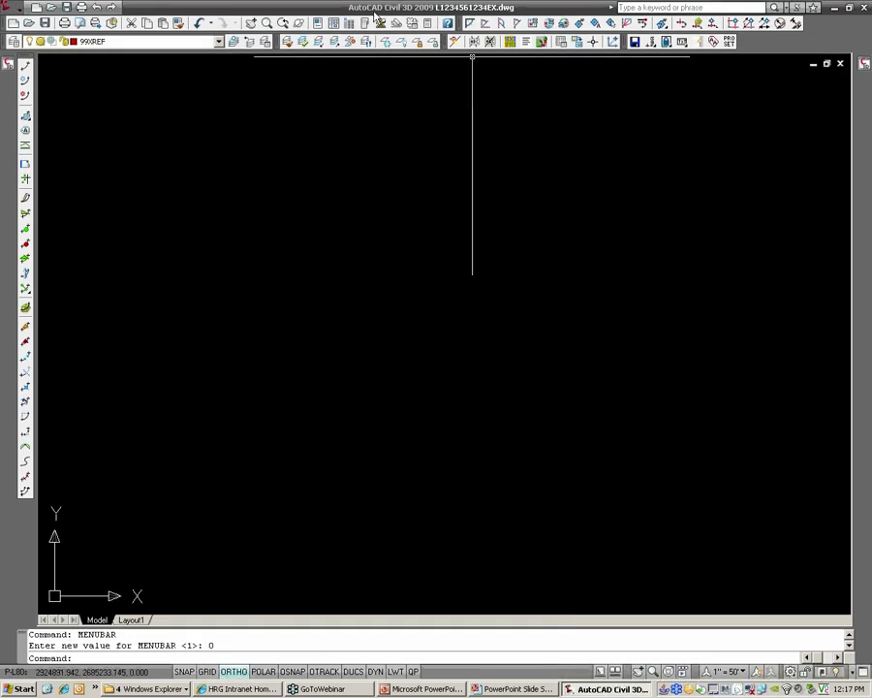
pyautogui.click(13, 11)
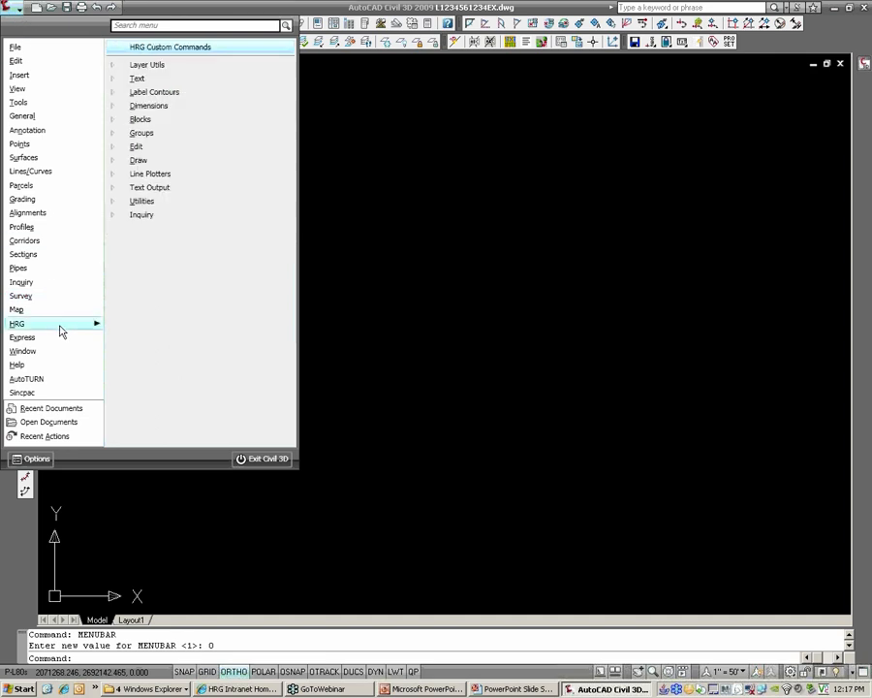
pyautogui.moveTo(56, 395)
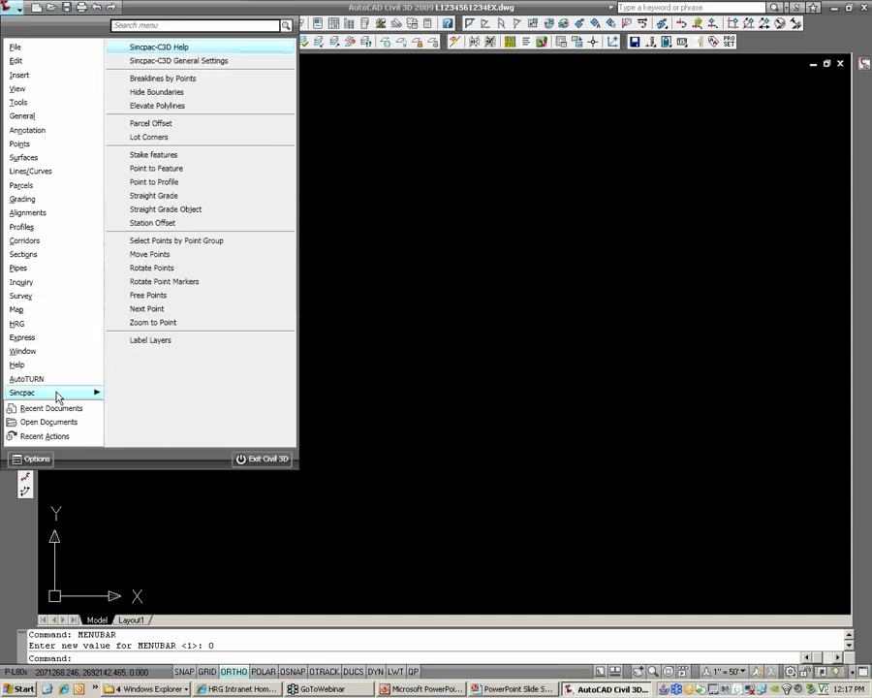
# Launch the Survey Data Collection Link and open its Convert File Format tool.
pyautogui.moveTo(45, 301)
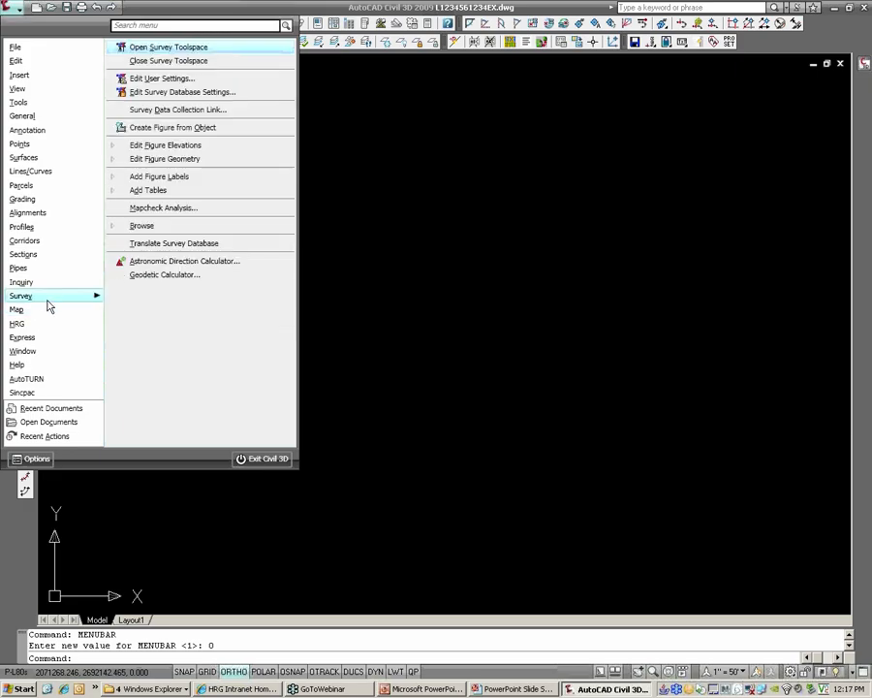
pyautogui.click(189, 111)
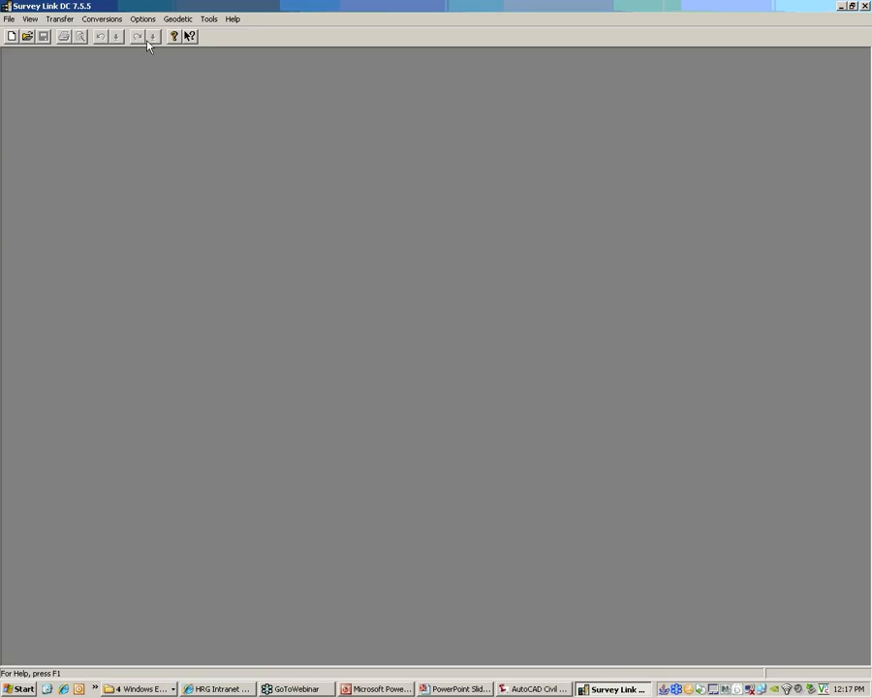
pyautogui.click(93, 20)
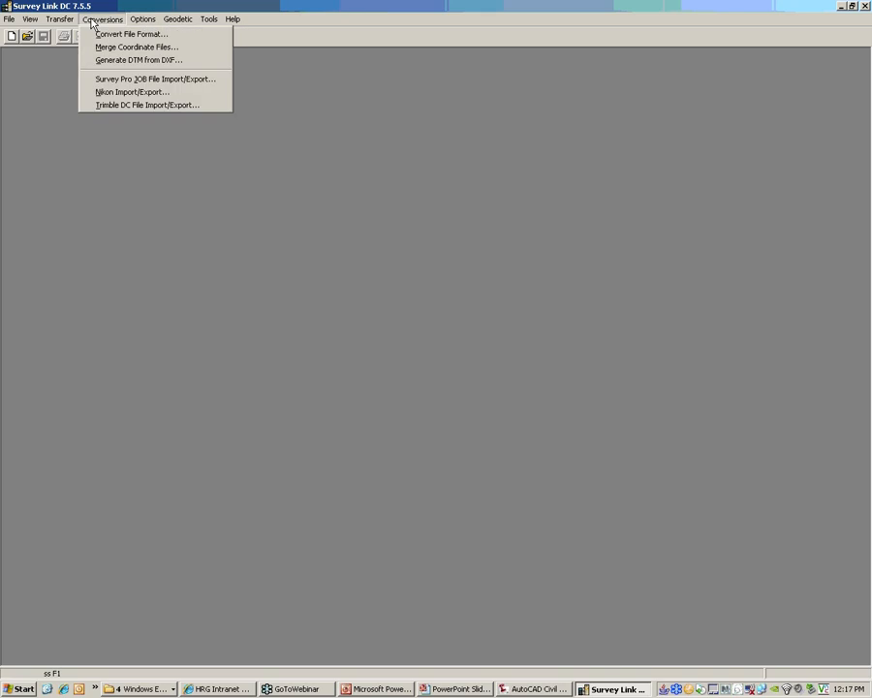
pyautogui.click(142, 34)
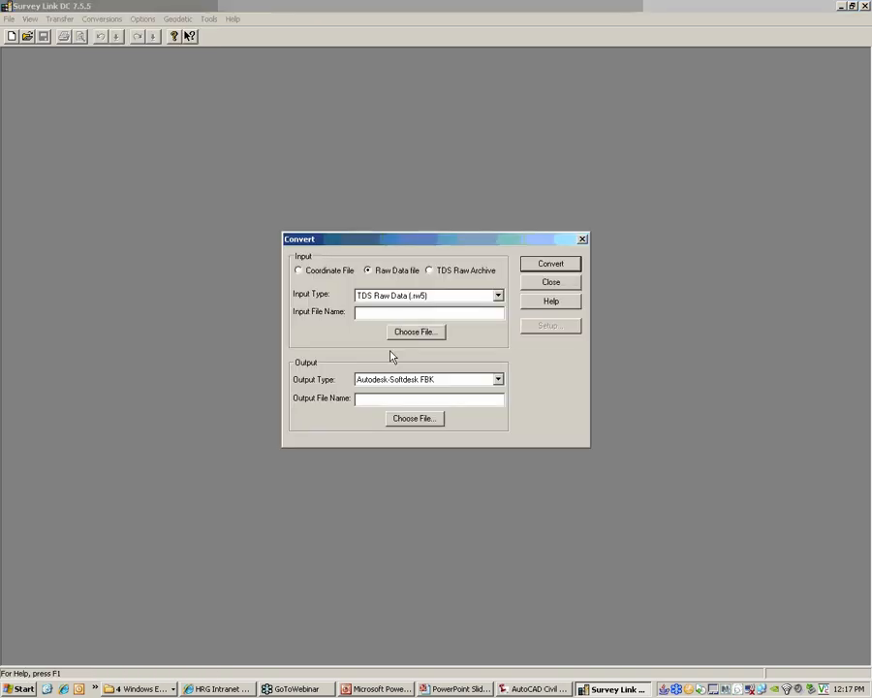
# Set the conversion input to the TDS Coordinates file 3767425a.cr5, keeping Autodesk-Softdesk FBK with linework as the output type.
pyautogui.click(331, 274)
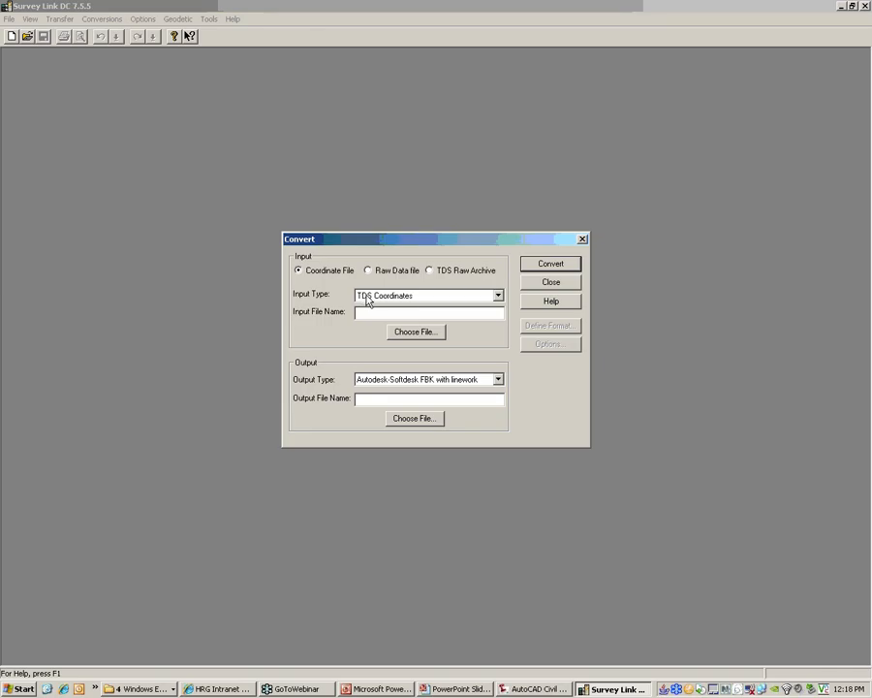
pyautogui.click(425, 334)
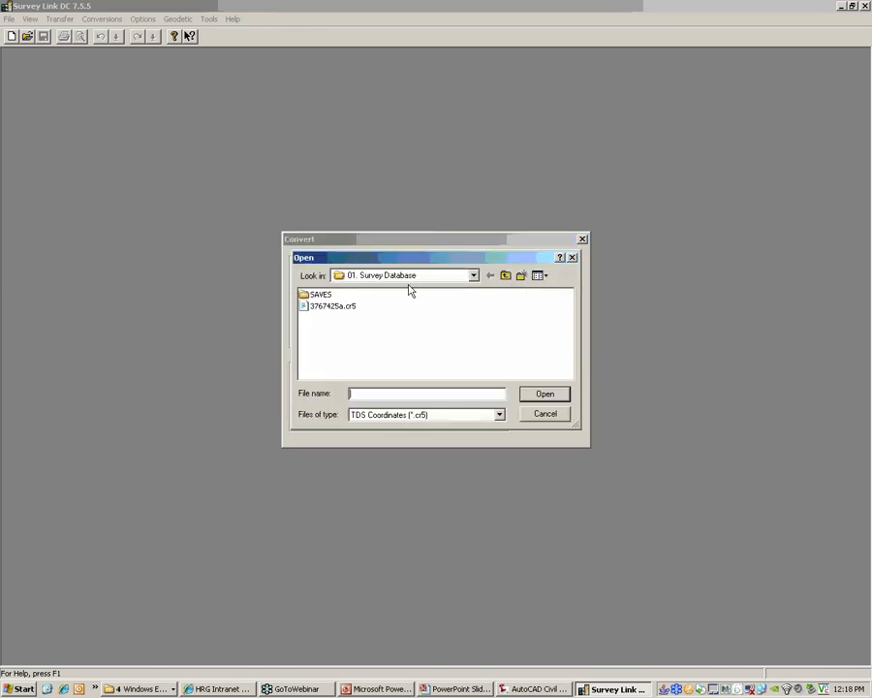
pyautogui.click(339, 306)
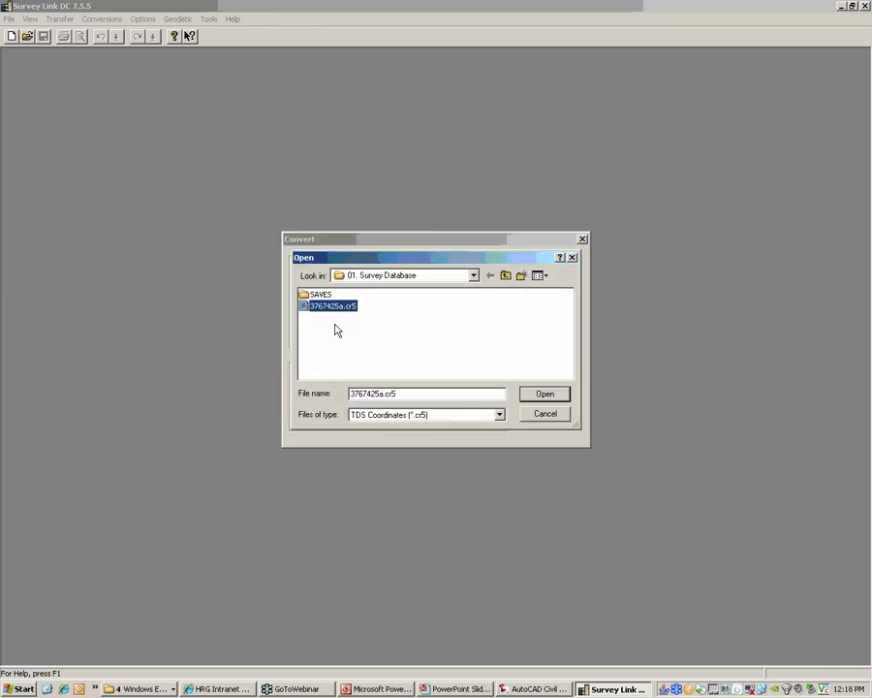
pyautogui.click(545, 394)
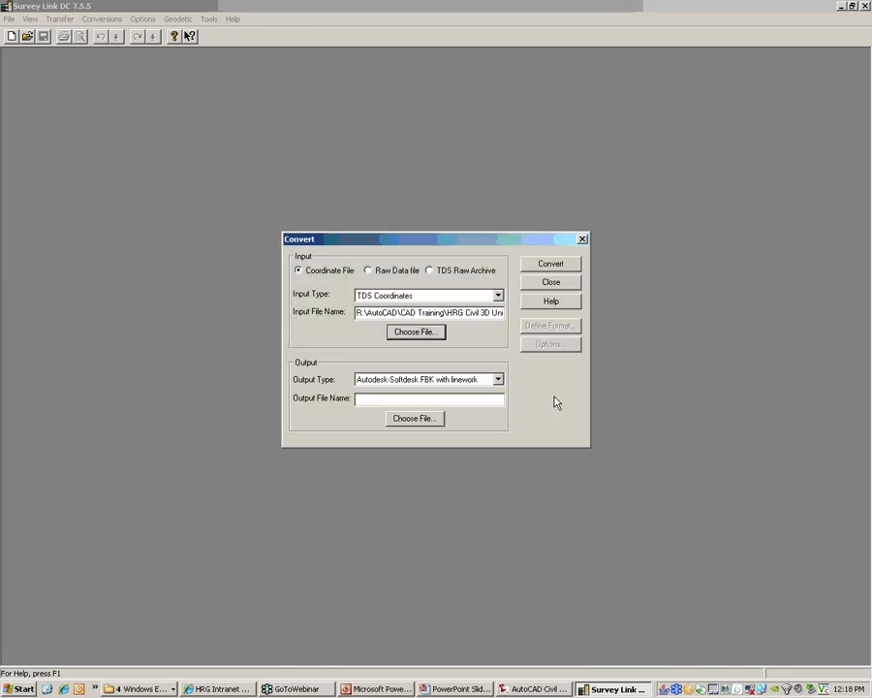
pyautogui.click(452, 382)
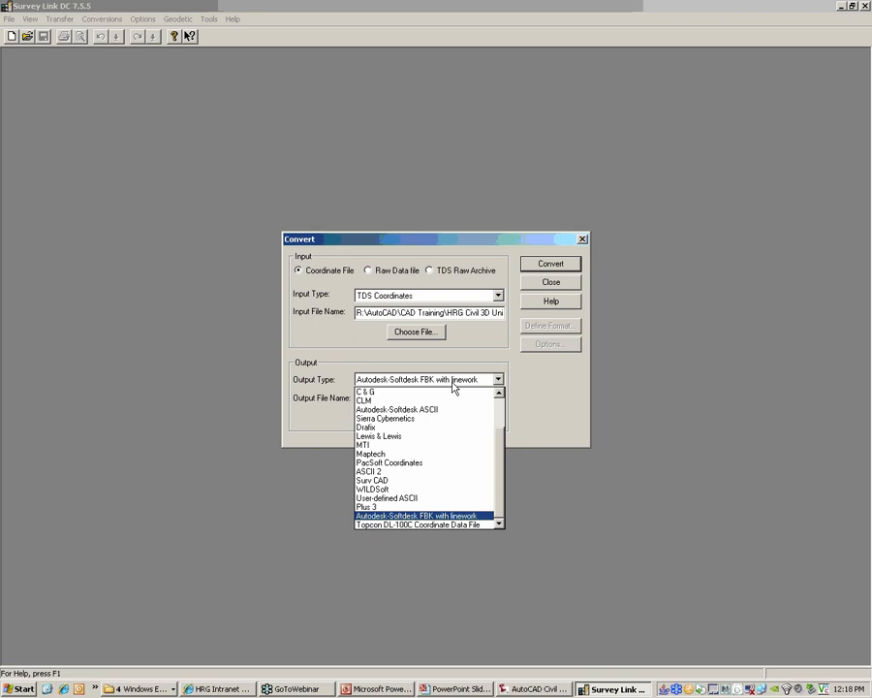
pyautogui.click(470, 372)
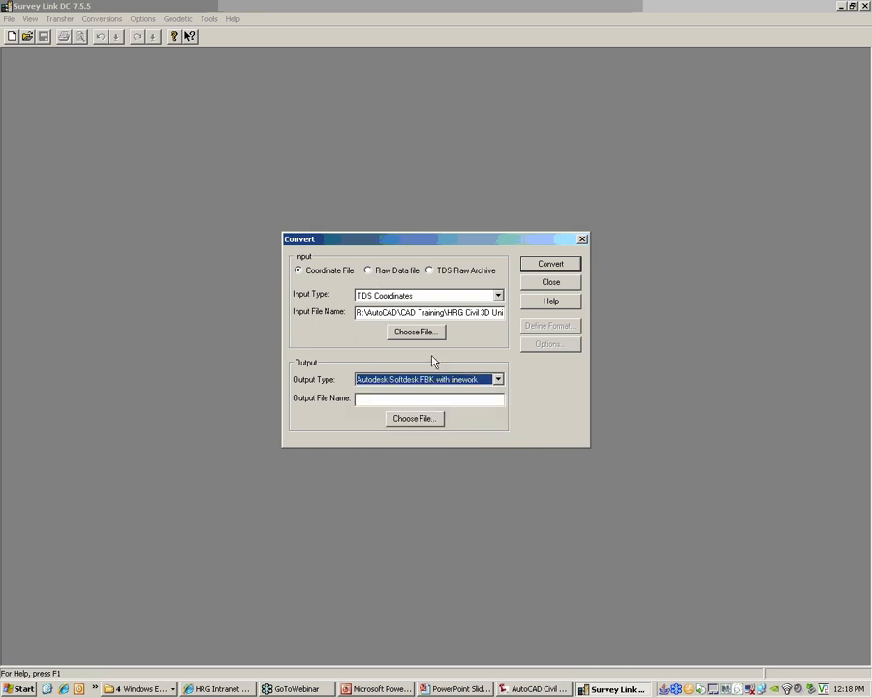
# Try the Raw Data file input with Autodesk-Softdesk FBK output, and return to the Coordinate File input with TDS Coordinates.
pyautogui.click(378, 275)
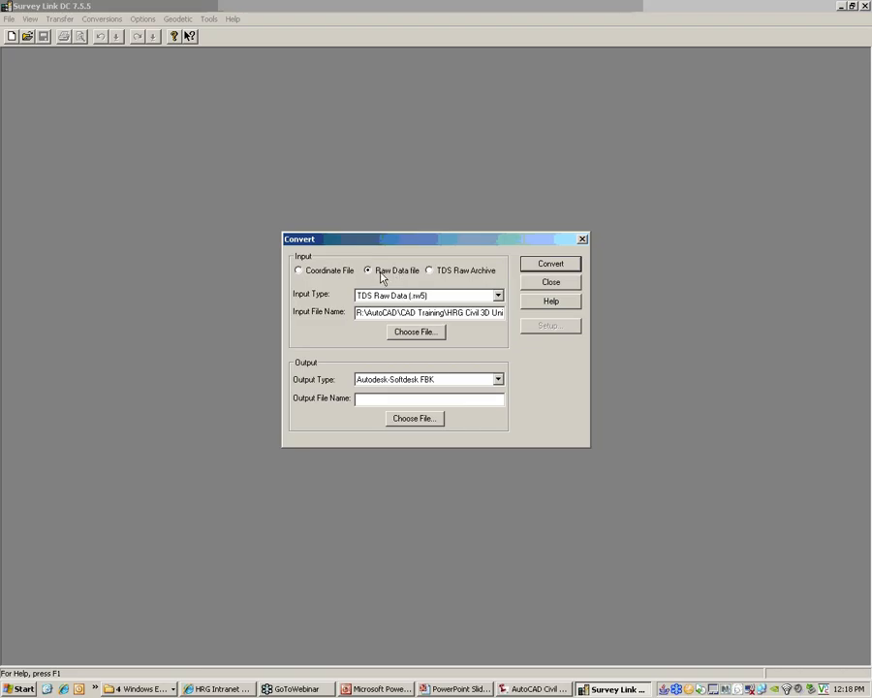
pyautogui.click(429, 383)
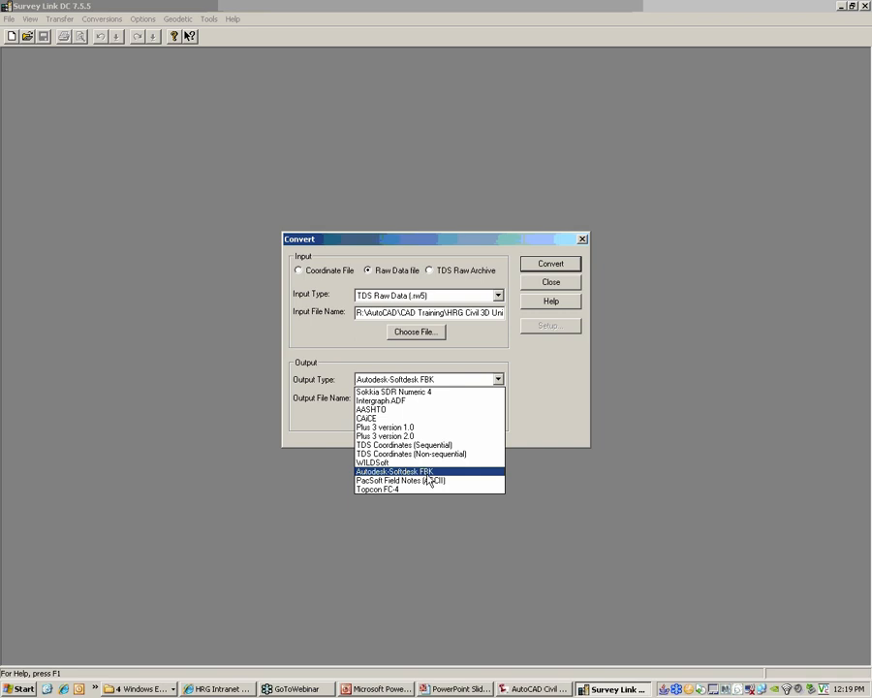
pyautogui.click(425, 473)
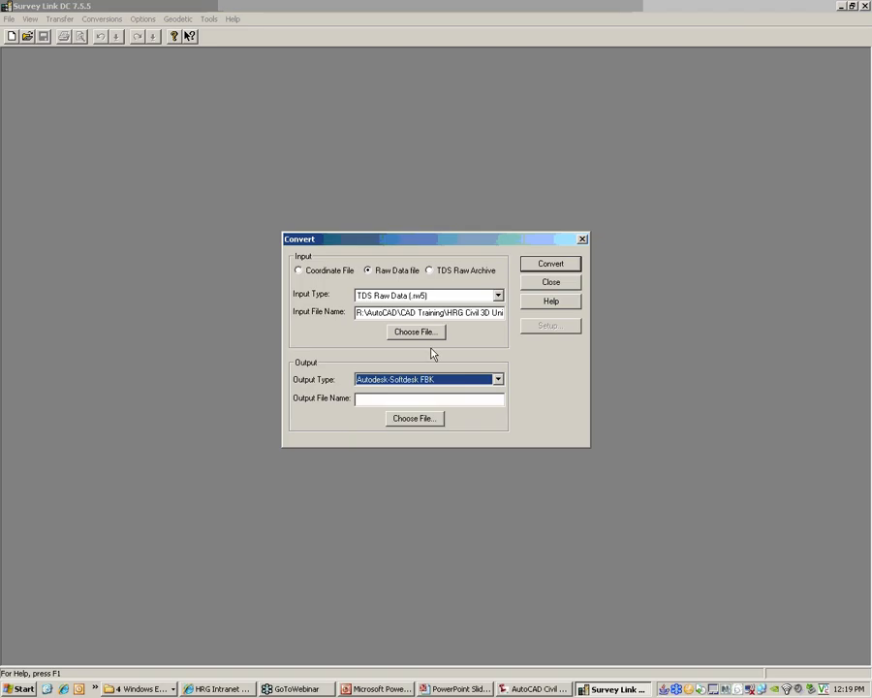
pyautogui.click(333, 275)
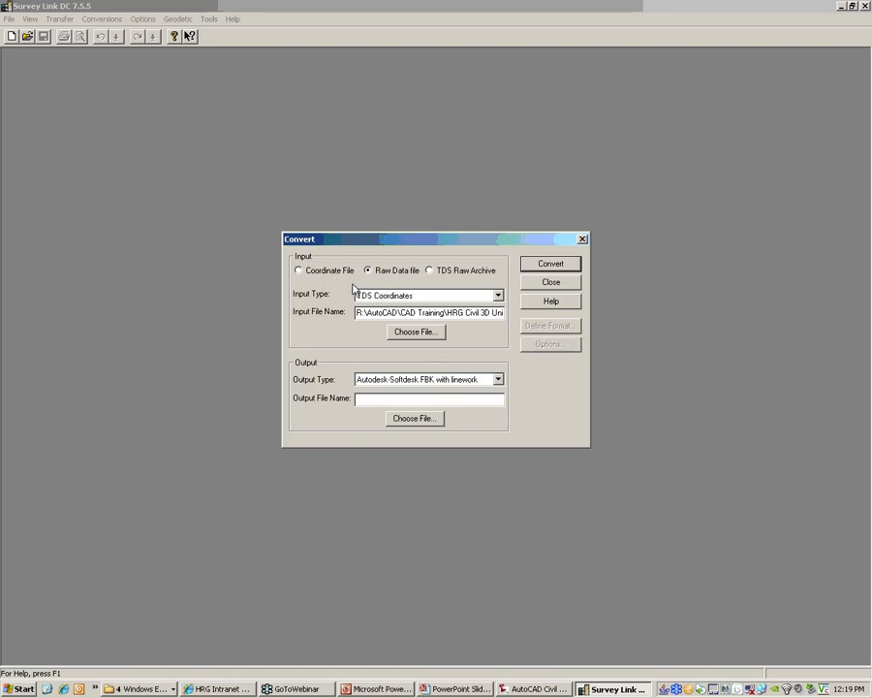
pyautogui.click(415, 296)
pyautogui.click(414, 303)
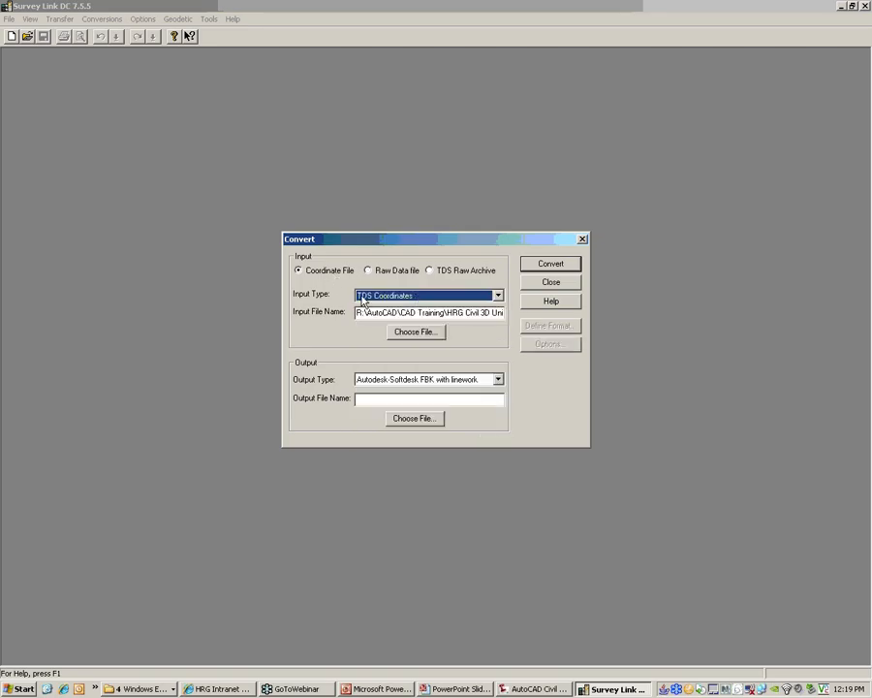
# Name the output field book file ERASEME in the 01. Survey Database folder, with Autodesk-Softdesk FBK with linework as its type.
pyautogui.click(411, 385)
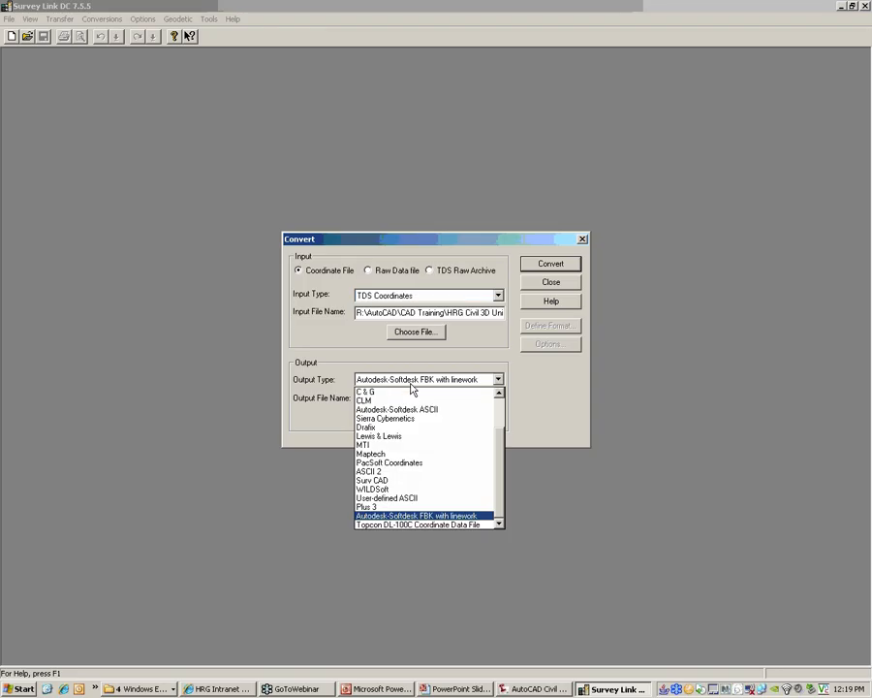
pyautogui.click(422, 417)
pyautogui.click(423, 417)
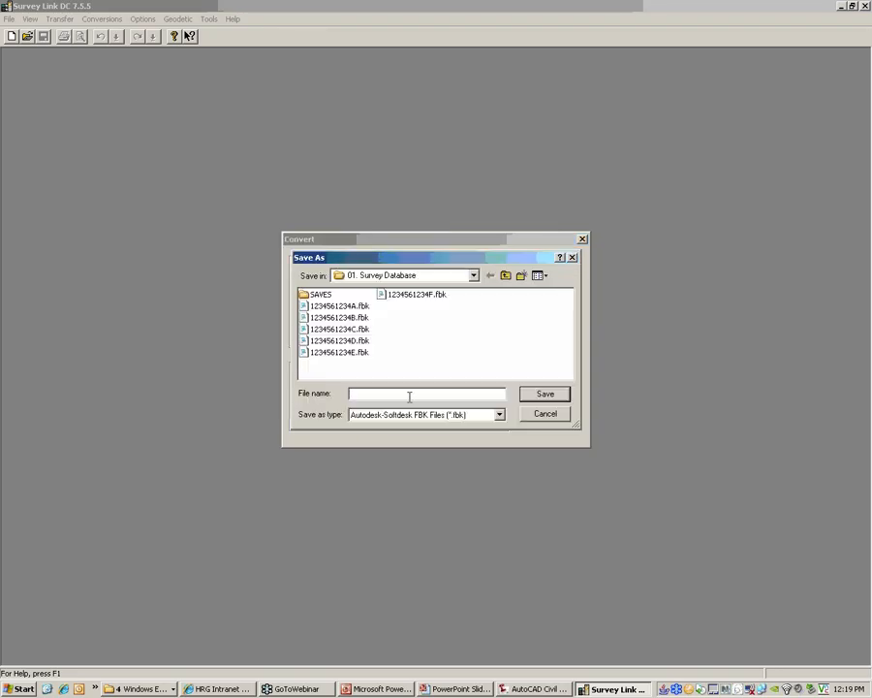
pyautogui.write('ERASEME')
pyautogui.press('Return')
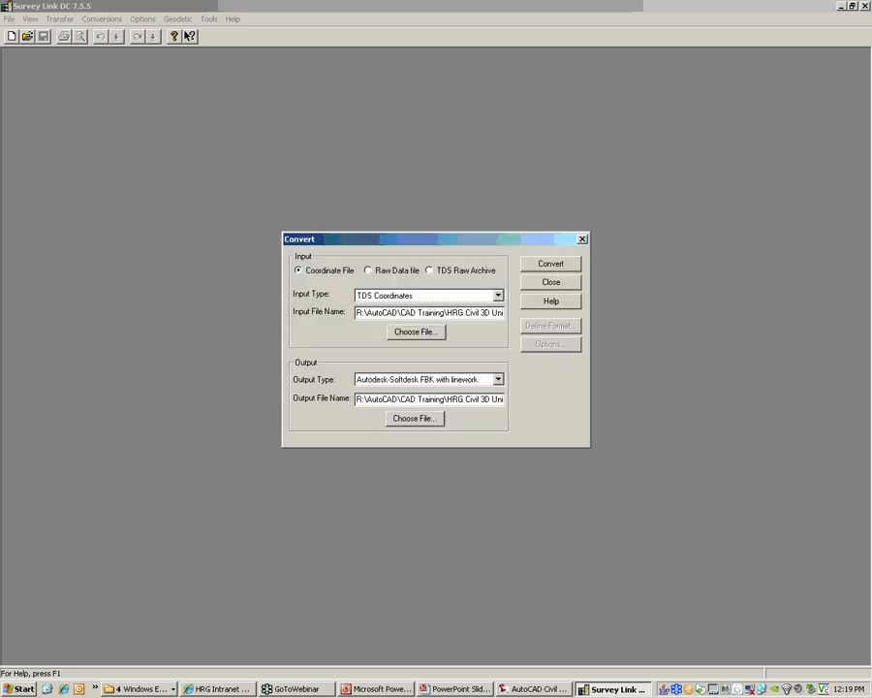
# Run the coordinate file conversion and exit Survey Link to return to Civil 3D.
pyautogui.click(551, 264)
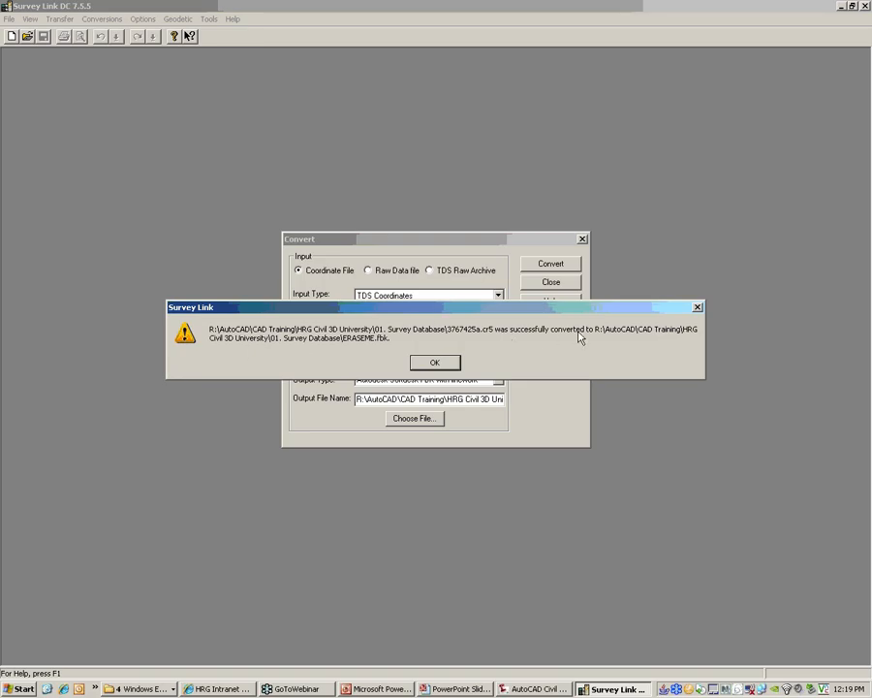
pyautogui.click(434, 362)
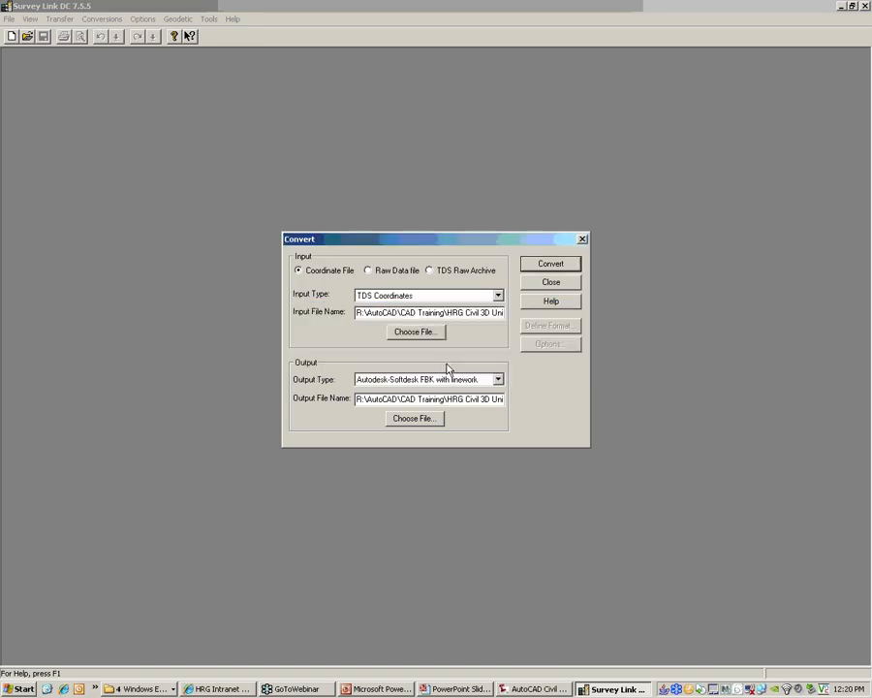
pyautogui.click(550, 283)
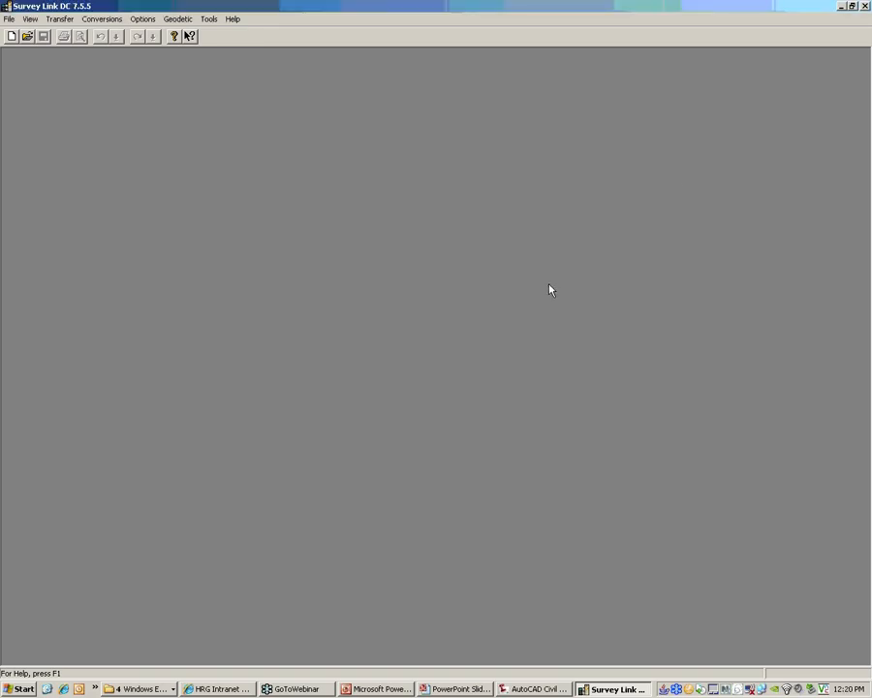
pyautogui.click(866, 7)
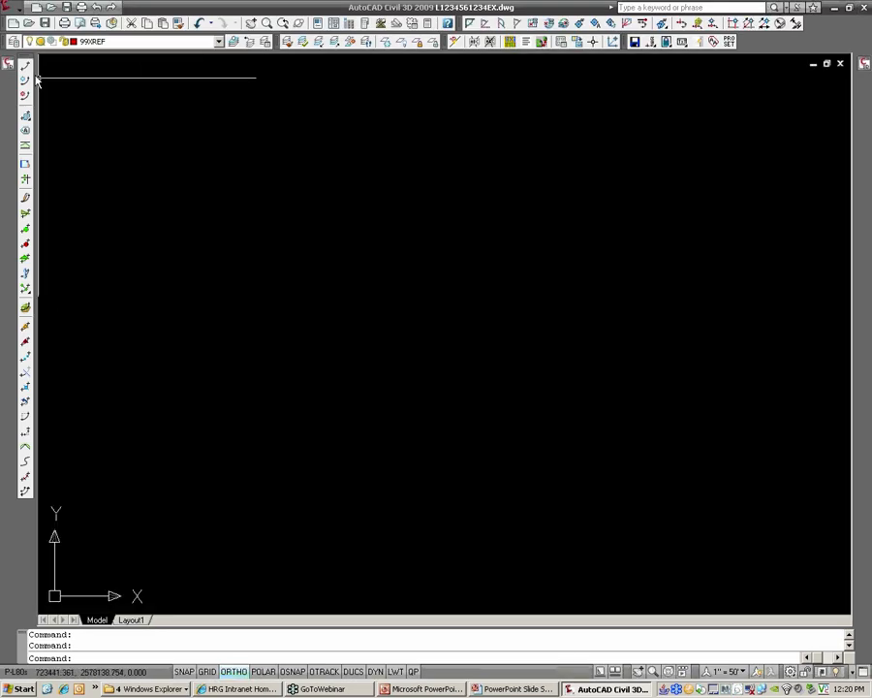
# Keep the anchored Toolspace palette permanently expanded and show the commands available for the Networks collection of 01. Survey Class.
pyautogui.click(8, 64)
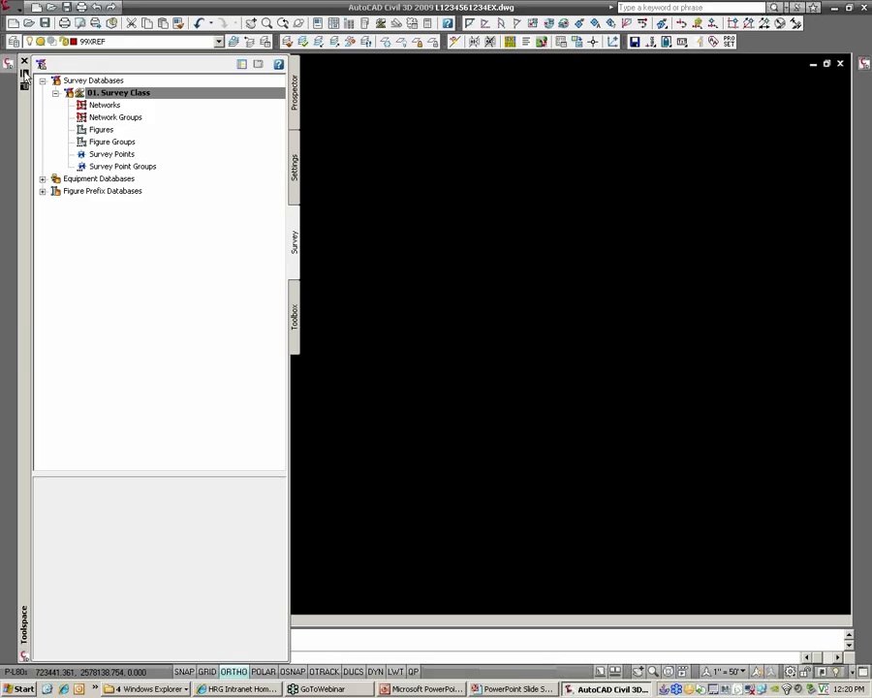
pyautogui.click(24, 74)
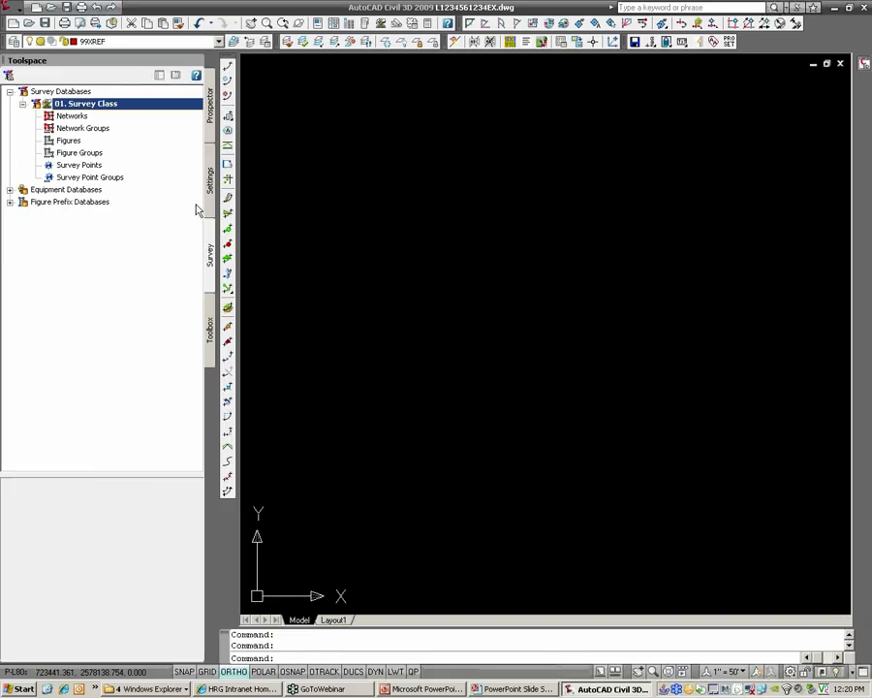
pyautogui.click(76, 117)
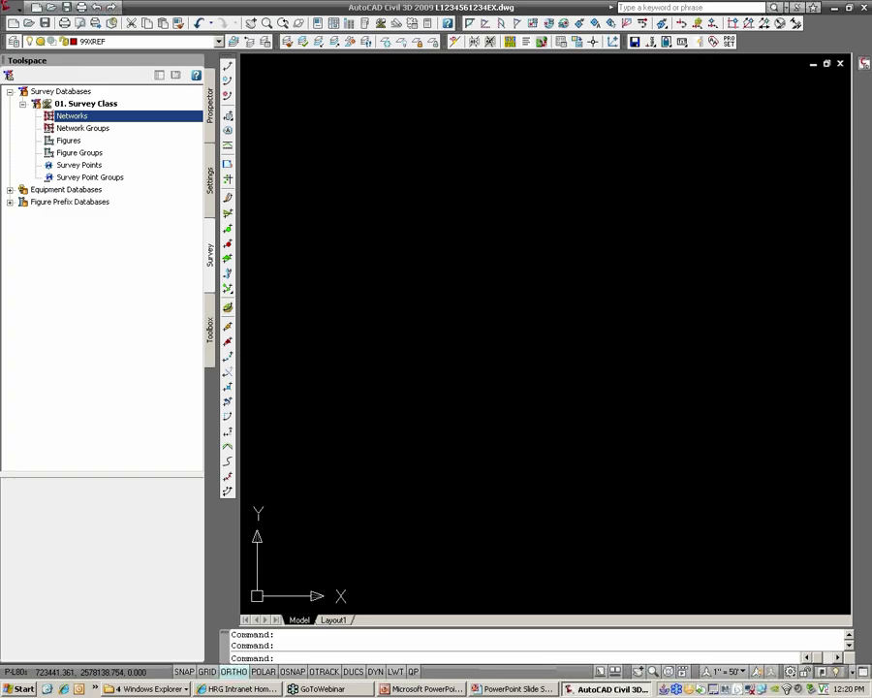
pyautogui.rightClick(77, 119)
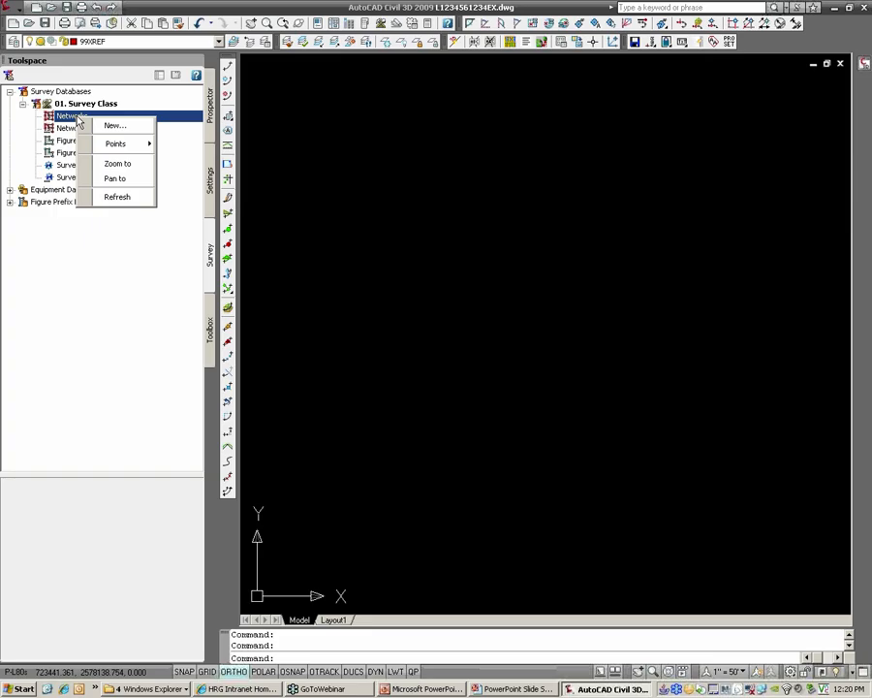
# Set the distance unit to US Foot in the survey database settings of 01. Survey Class.
pyautogui.rightClick(87, 106)
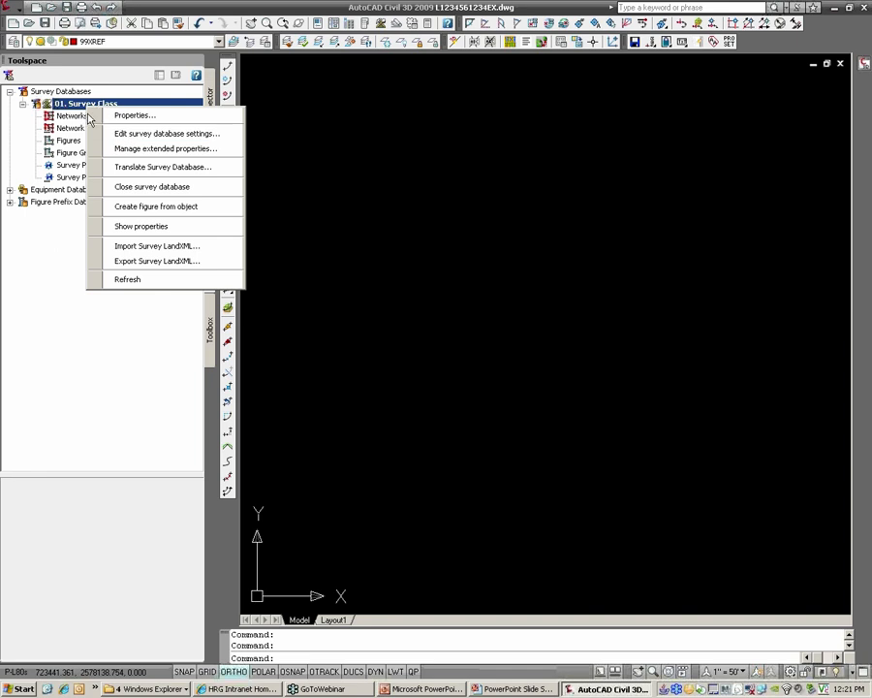
pyautogui.click(150, 138)
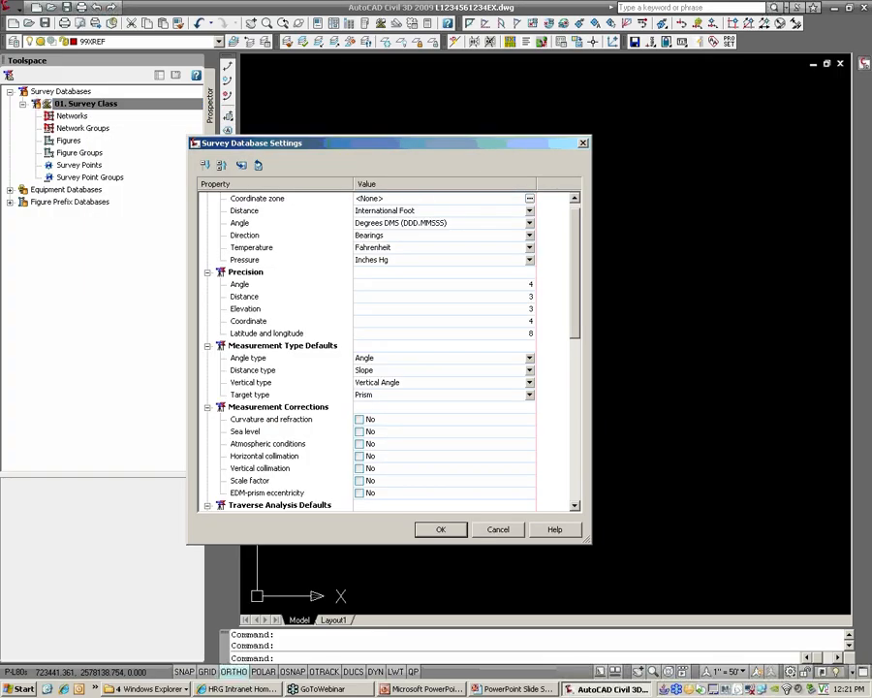
pyautogui.moveTo(479, 145); pyautogui.dragTo(617, 89)
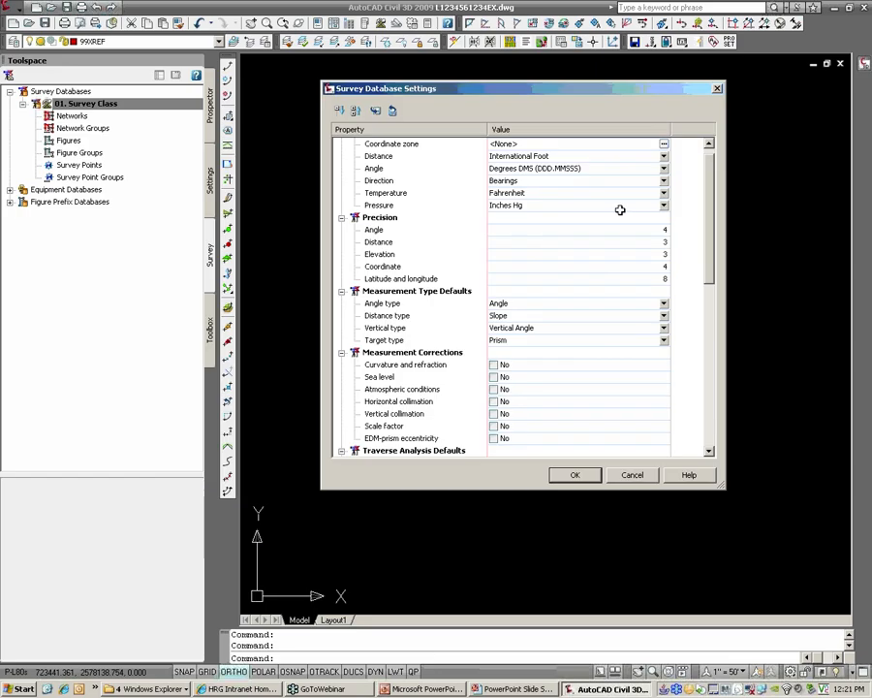
pyautogui.click(663, 157)
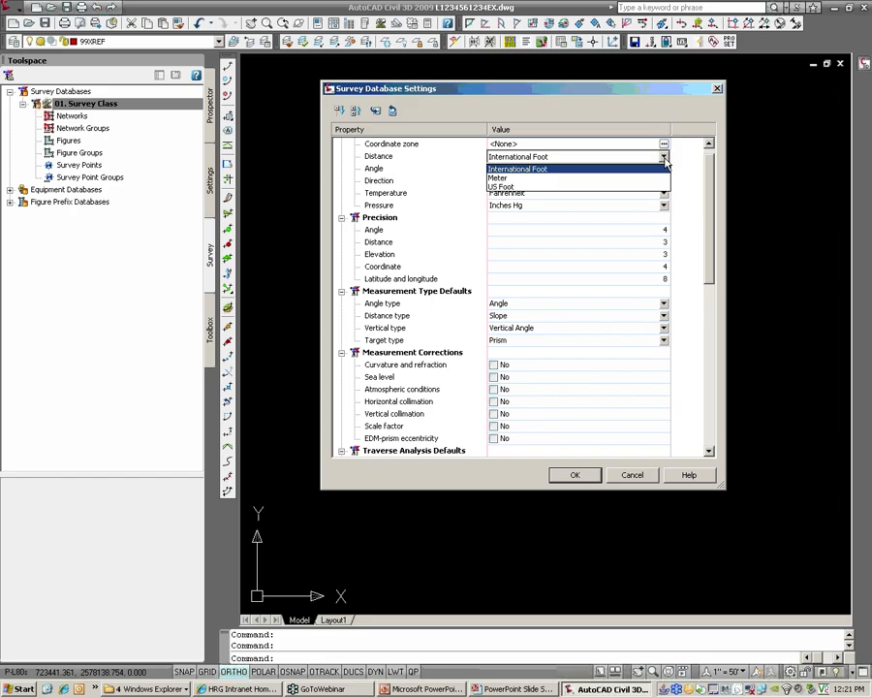
pyautogui.click(583, 189)
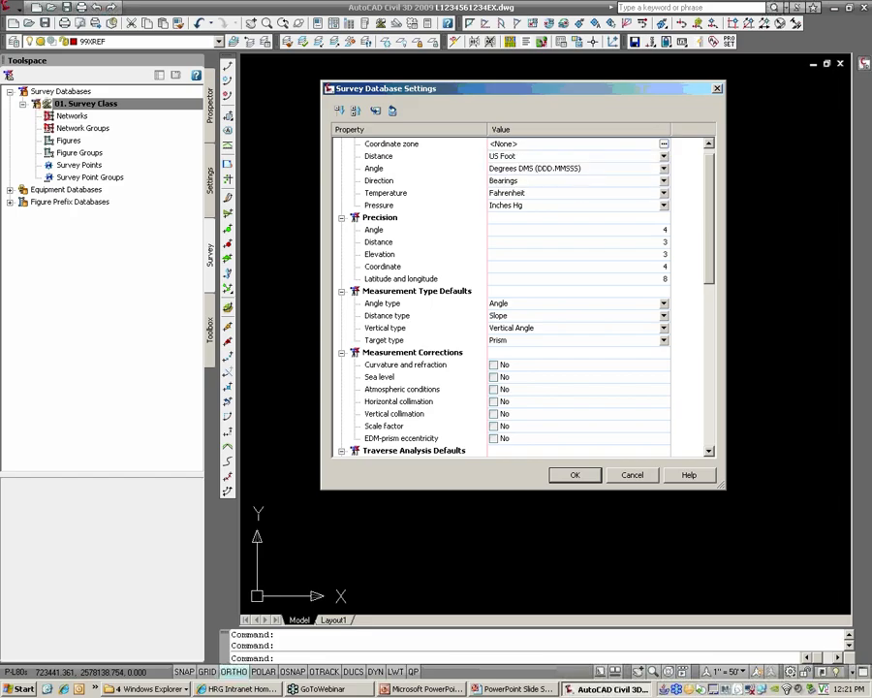
# Switch to Internet Explorer, search the HRG CADD Management Channel for US FOOT, and open the US Foot vs. International Foot tip.
pyautogui.click(242, 689)
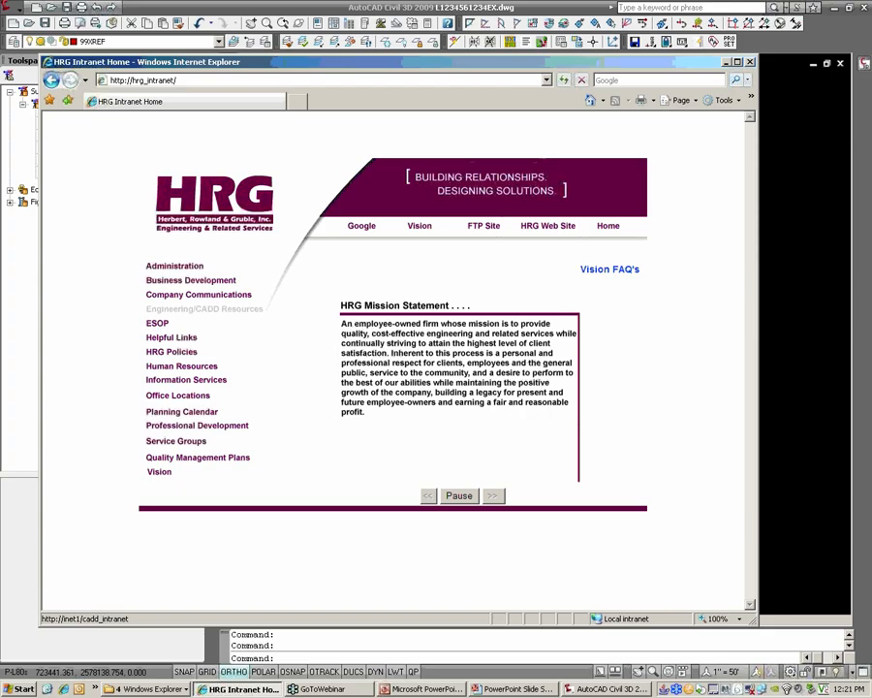
pyautogui.click(204, 308)
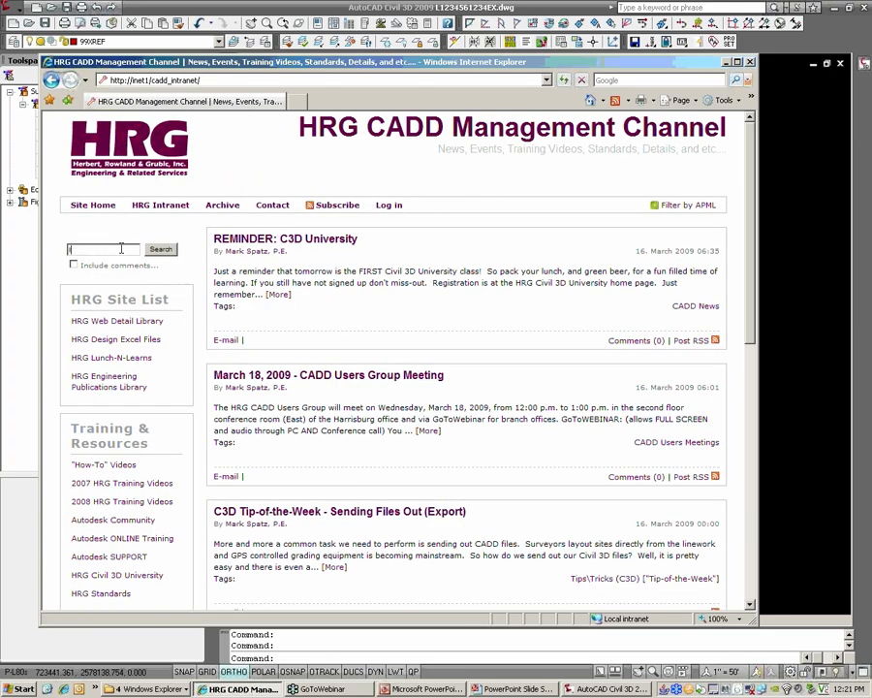
pyautogui.write('US FOOT')
pyautogui.press('Return')
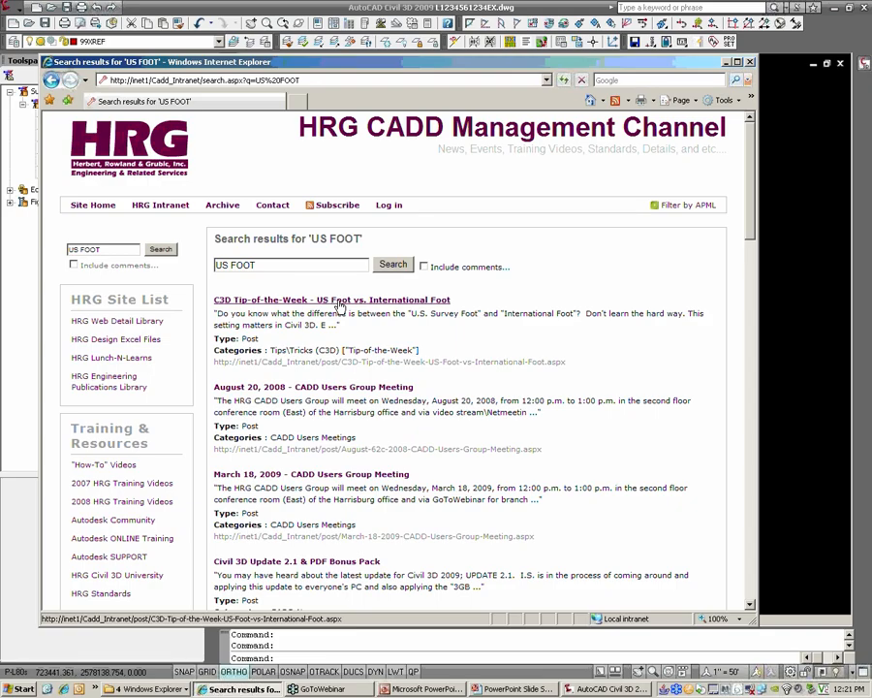
pyautogui.click(338, 300)
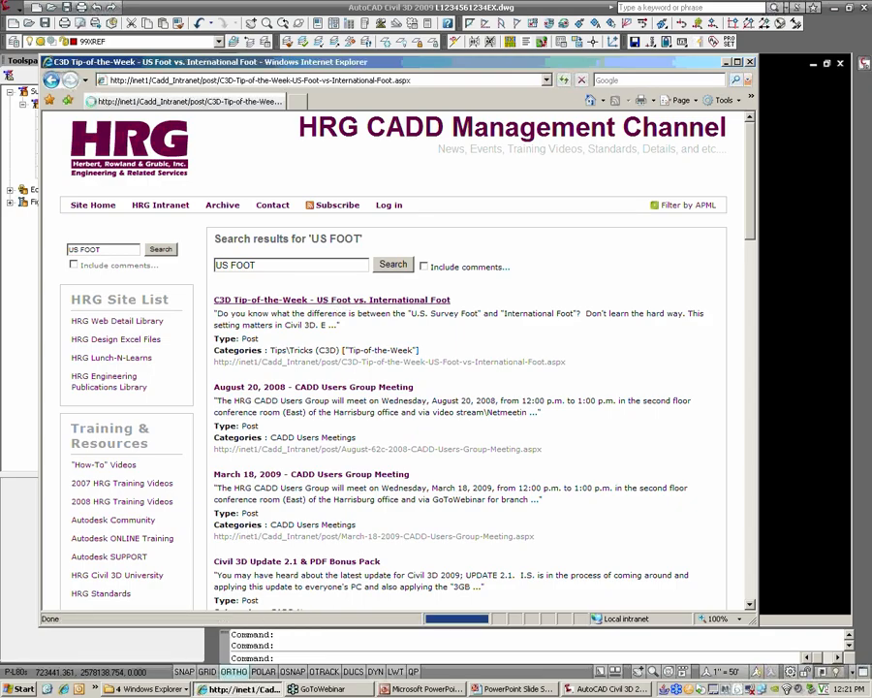
# Read the tip's comparison of U.S. Survey Feet and International Feet, and return to the survey database settings in Civil 3D.
pyautogui.scroll(-3, 355, 272)
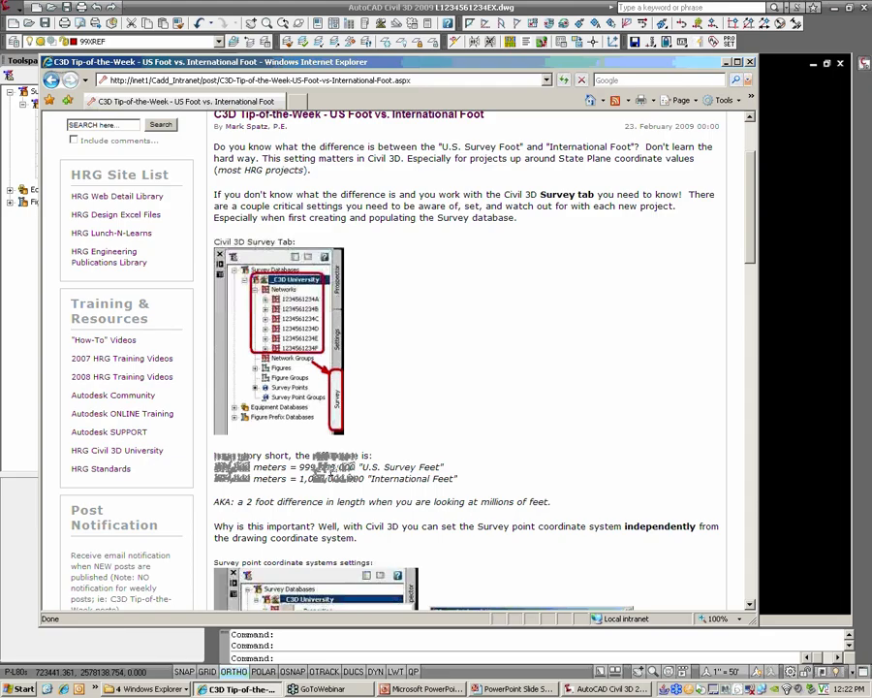
pyautogui.click(796, 339)
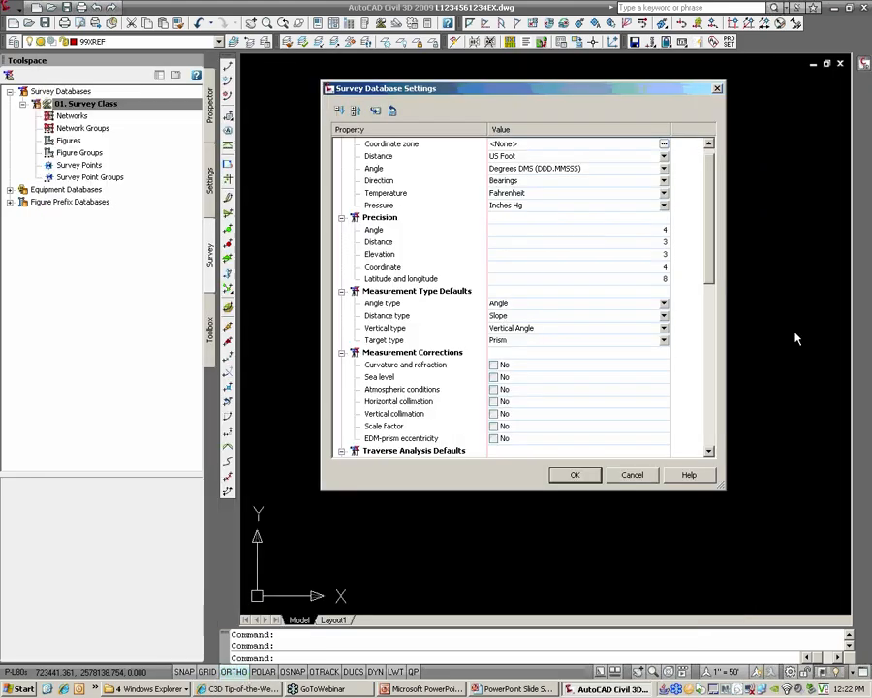
# Set the survey database's coordinate zone to the USA, Pennsylvania system NAD83 Pennsylvania State Planes, South Zone, US Foot.
pyautogui.click(663, 145)
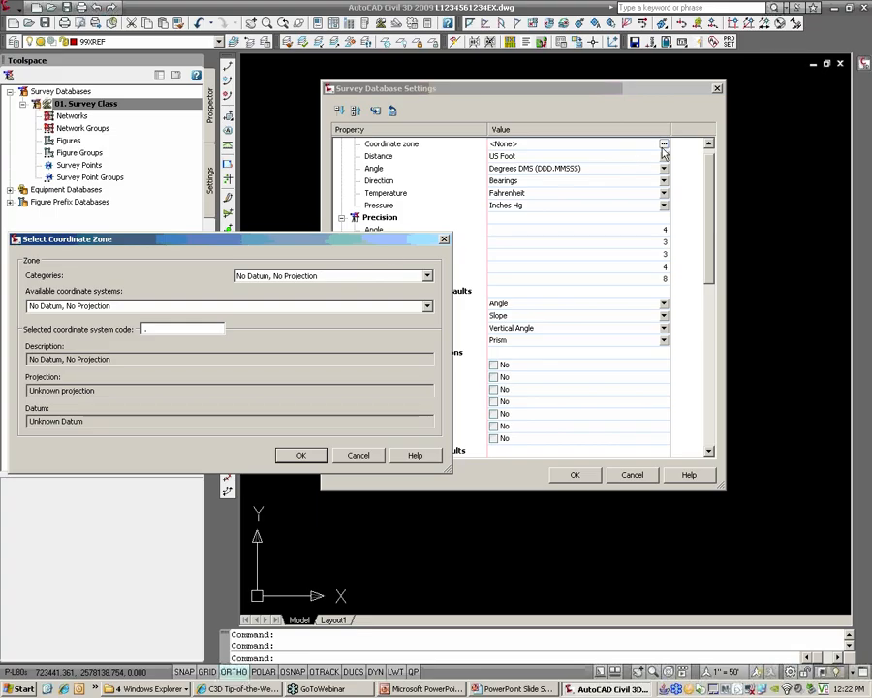
pyautogui.moveTo(385, 249); pyautogui.dragTo(681, 272)
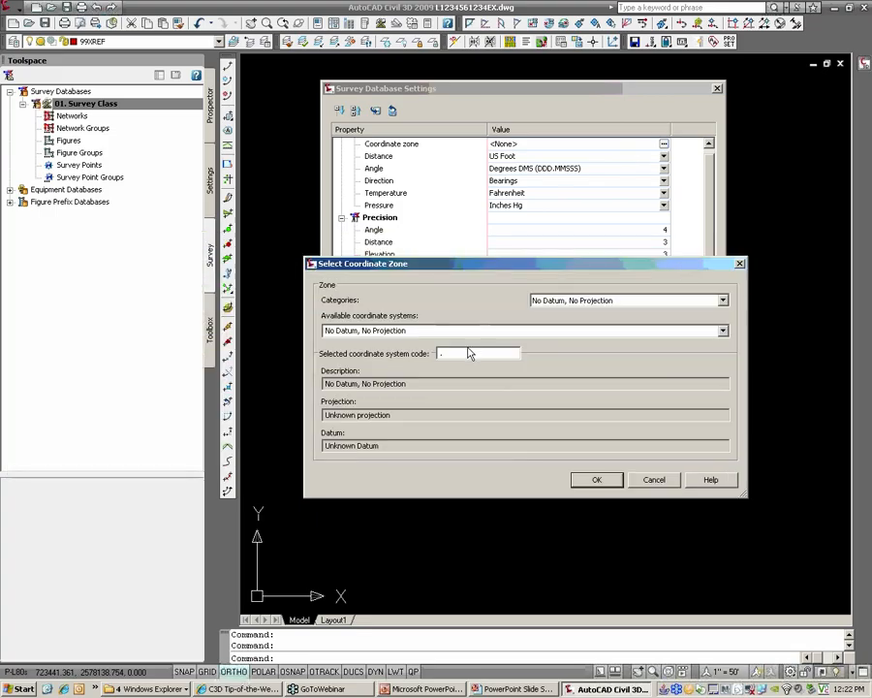
pyautogui.click(588, 303)
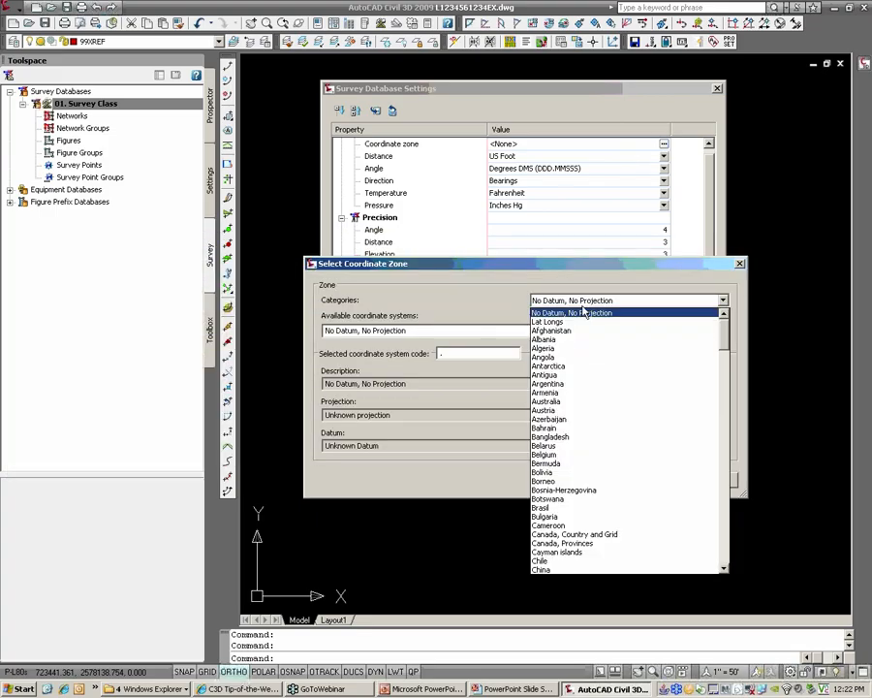
pyautogui.moveTo(727, 339); pyautogui.dragTo(734, 532)
pyautogui.scroll(1, 733, 532)
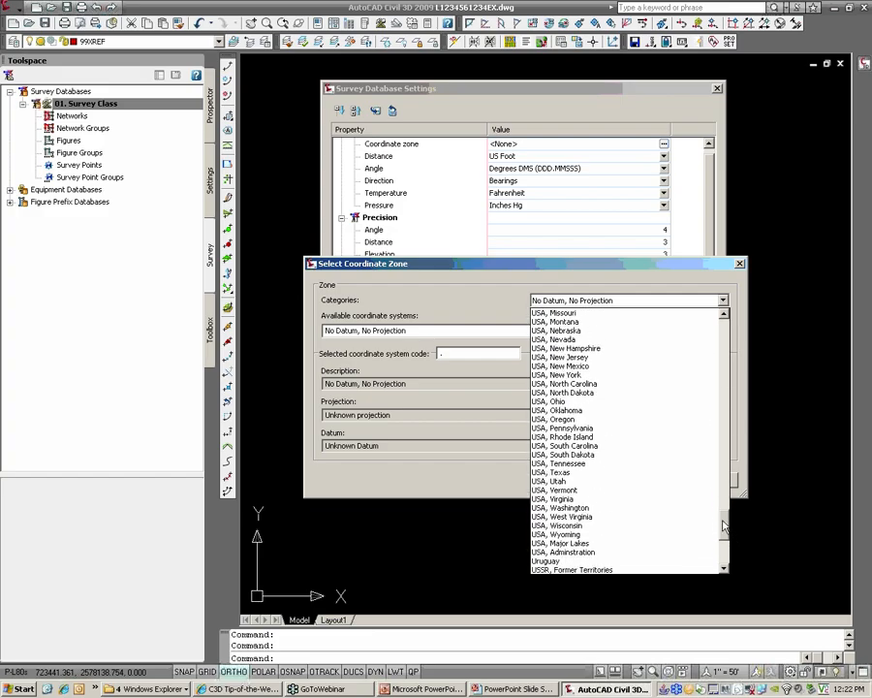
pyautogui.click(578, 428)
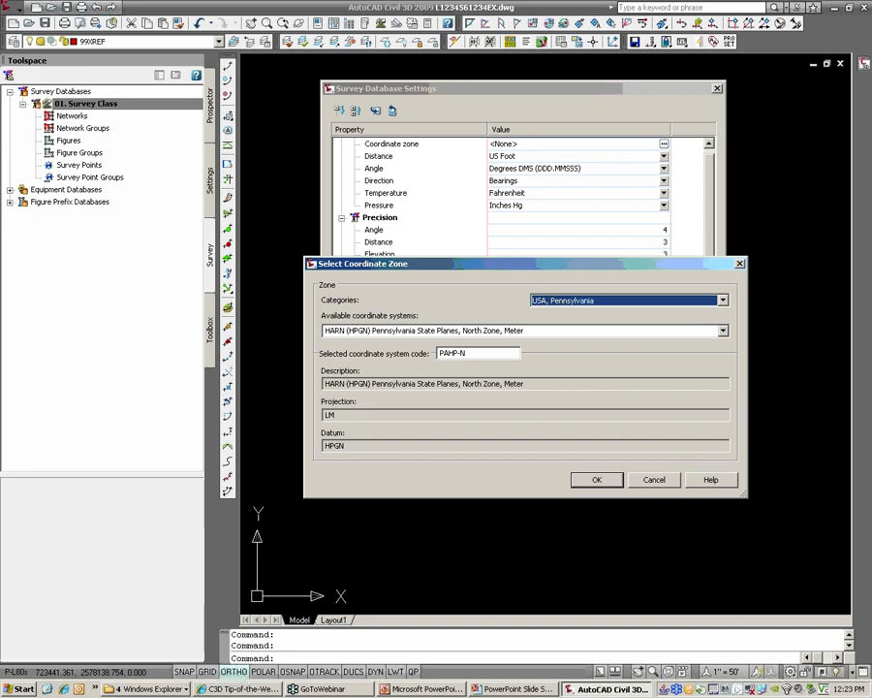
pyautogui.click(723, 331)
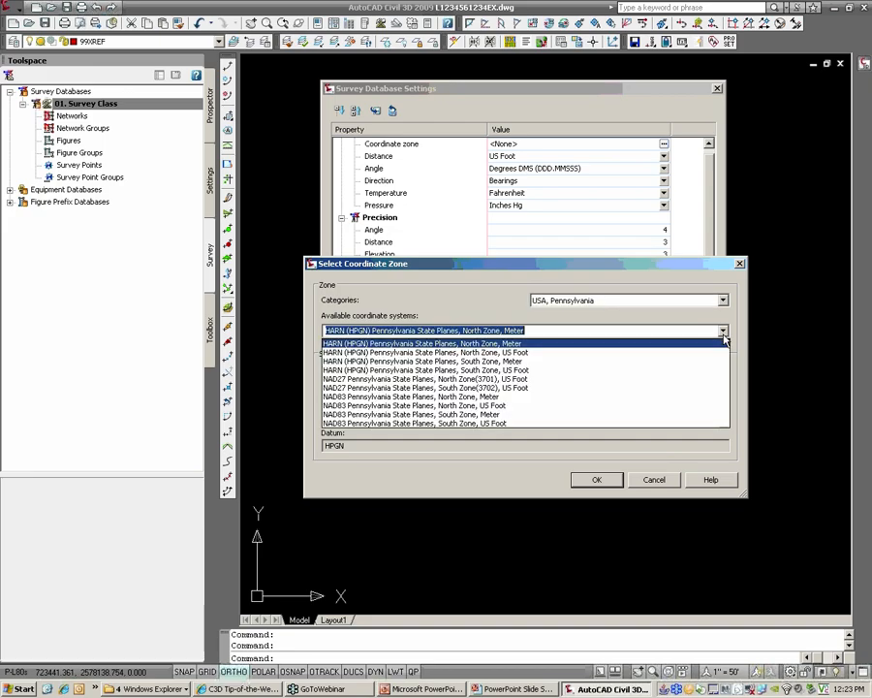
pyautogui.click(518, 423)
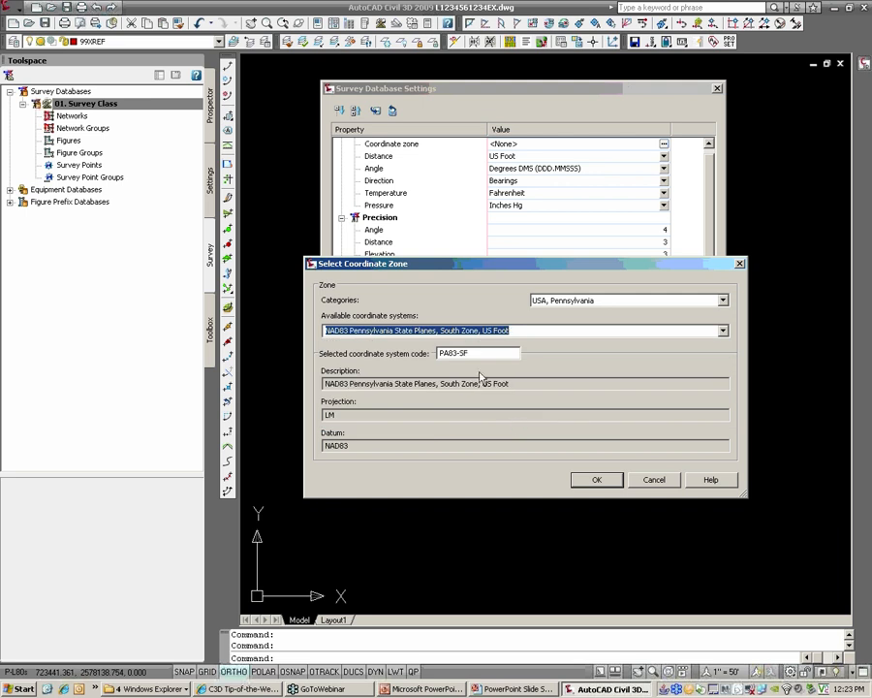
pyautogui.press('Tab')
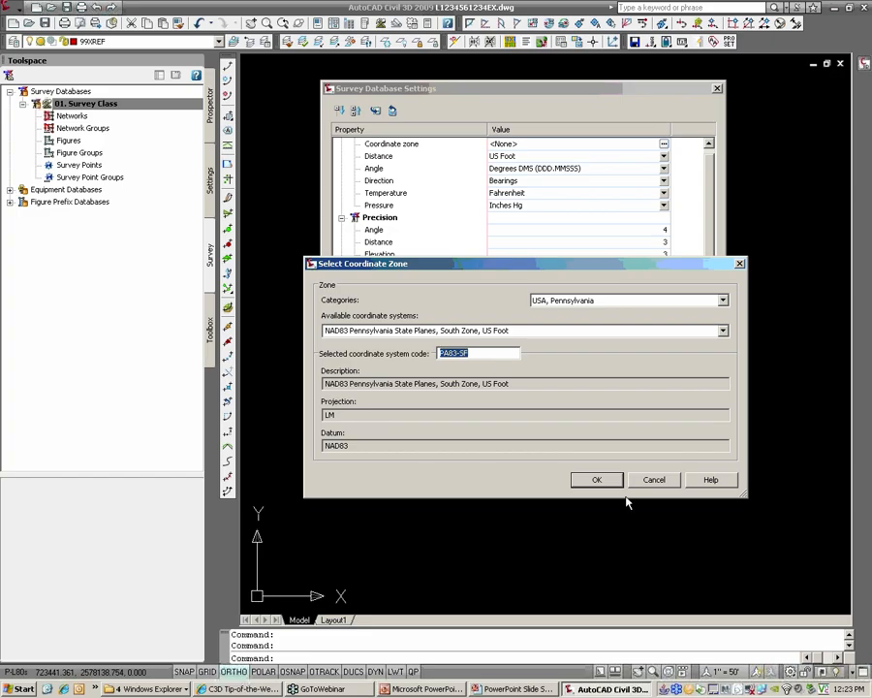
pyautogui.click(602, 482)
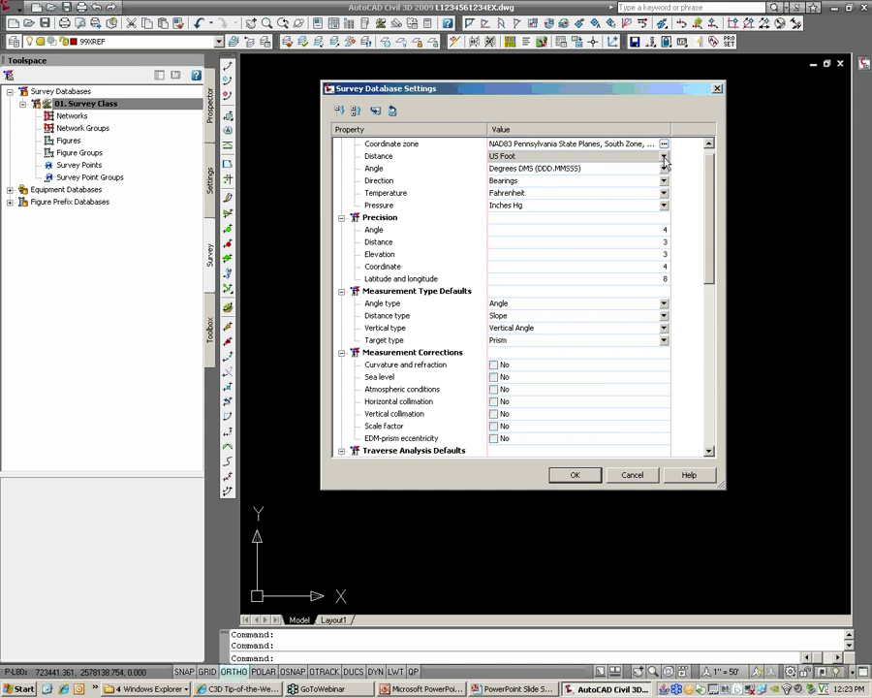
# Clear the coordinate system code from the coordinate zone, keep US Foot as the distance unit, and accept the survey database settings.
pyautogui.click(247, 688)
pyautogui.click(664, 145)
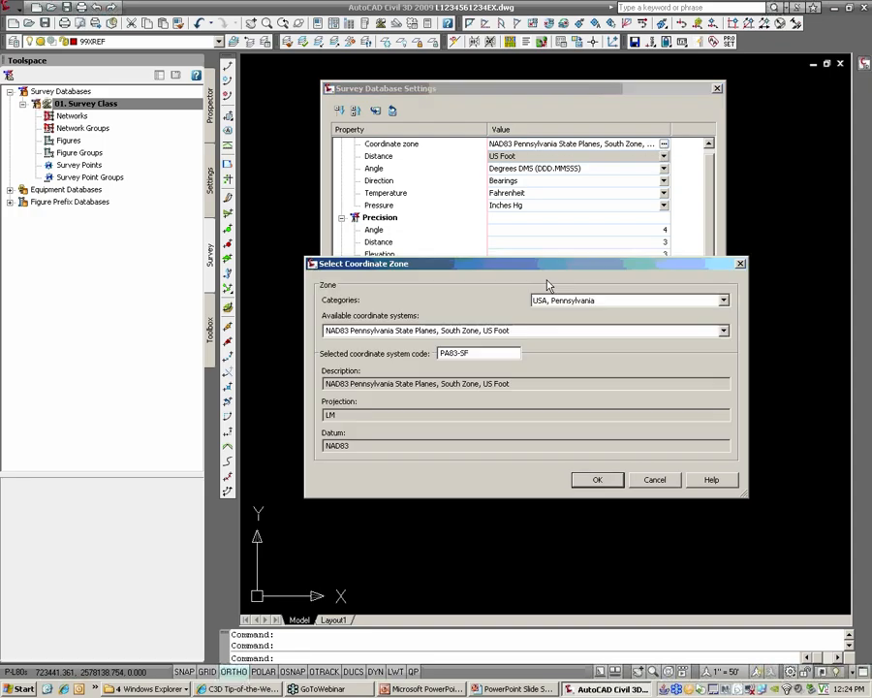
pyautogui.moveTo(492, 353); pyautogui.dragTo(371, 369)
pyautogui.press('Delete')
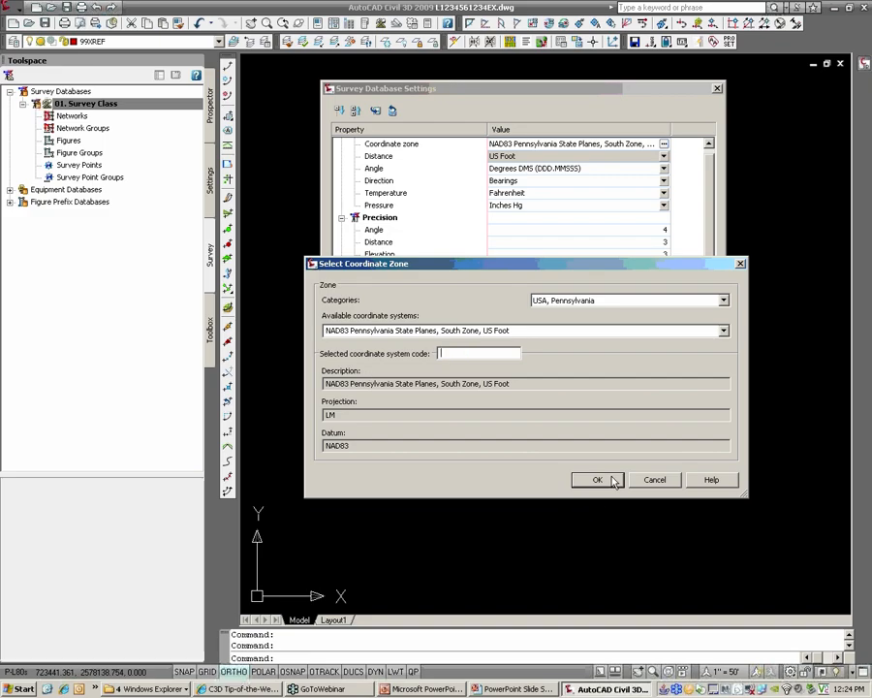
pyautogui.click(593, 478)
pyautogui.click(663, 157)
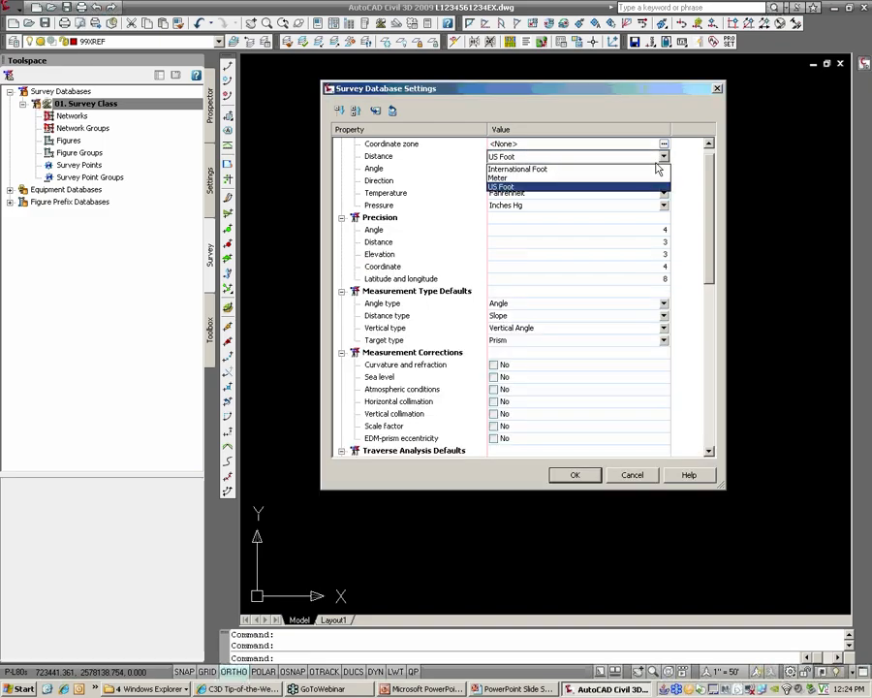
pyautogui.click(500, 187)
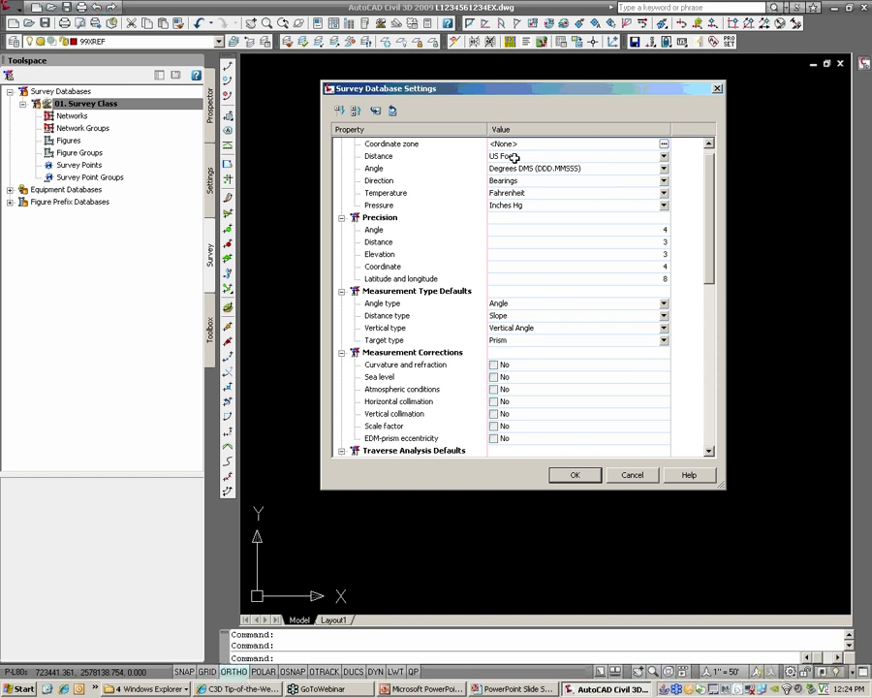
pyautogui.click(576, 476)
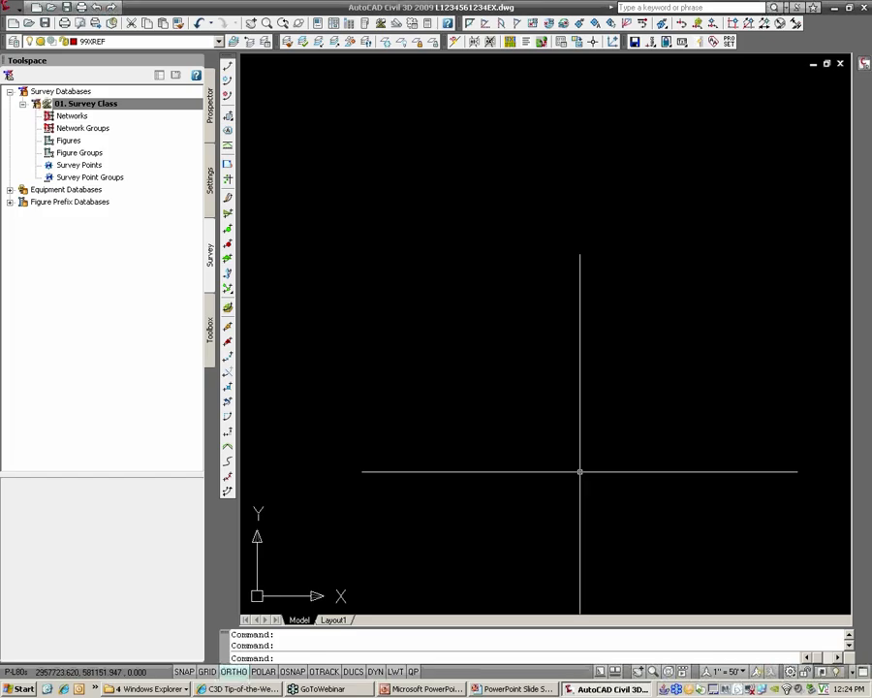
pyautogui.rightClick(95, 106)
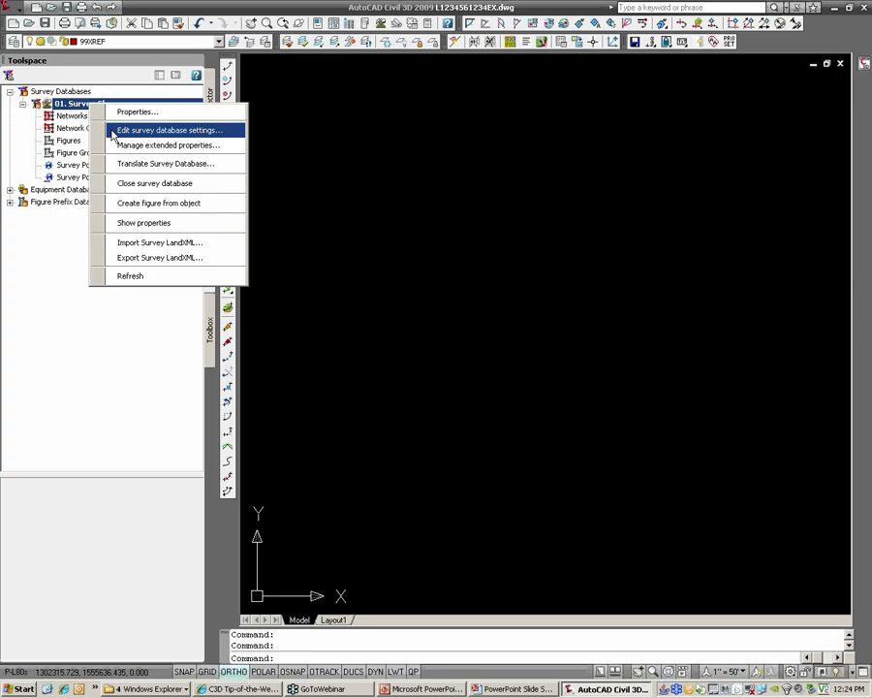
pyautogui.click(79, 118)
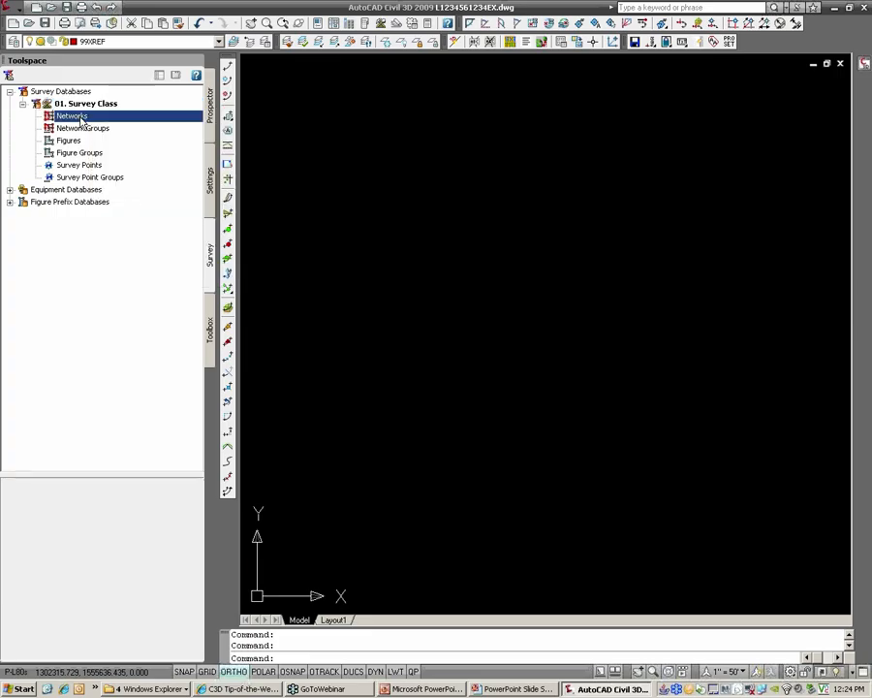
pyautogui.rightClick(81, 120)
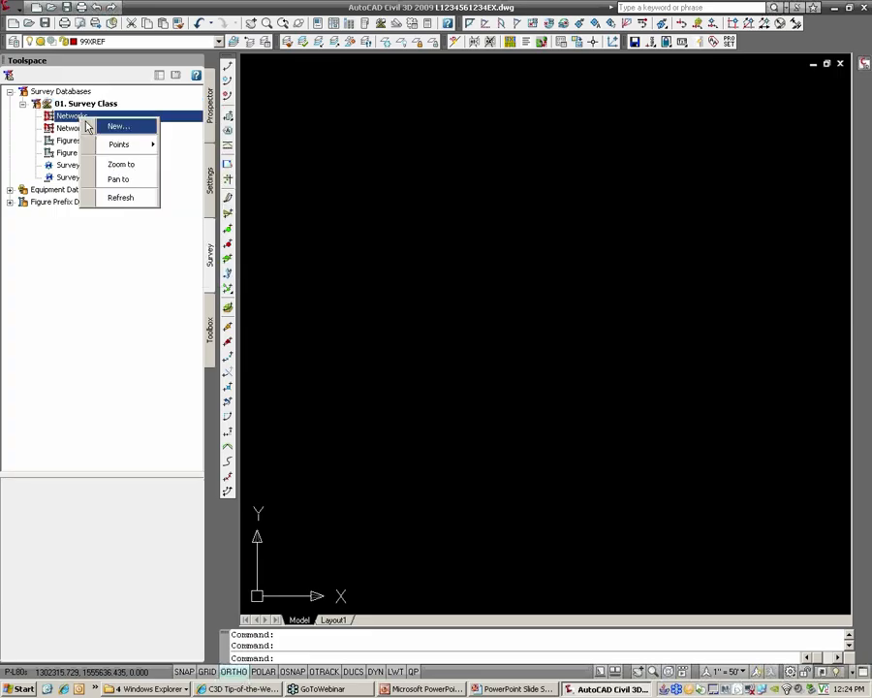
pyautogui.click(119, 126)
pyautogui.click(467, 287)
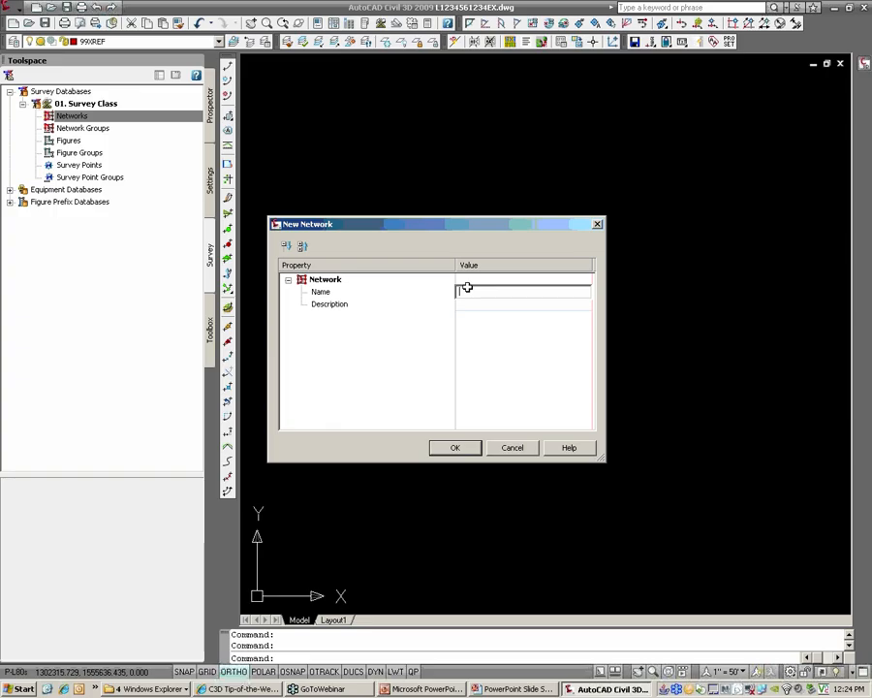
pyautogui.write('1234561234A')
pyautogui.click(463, 450)
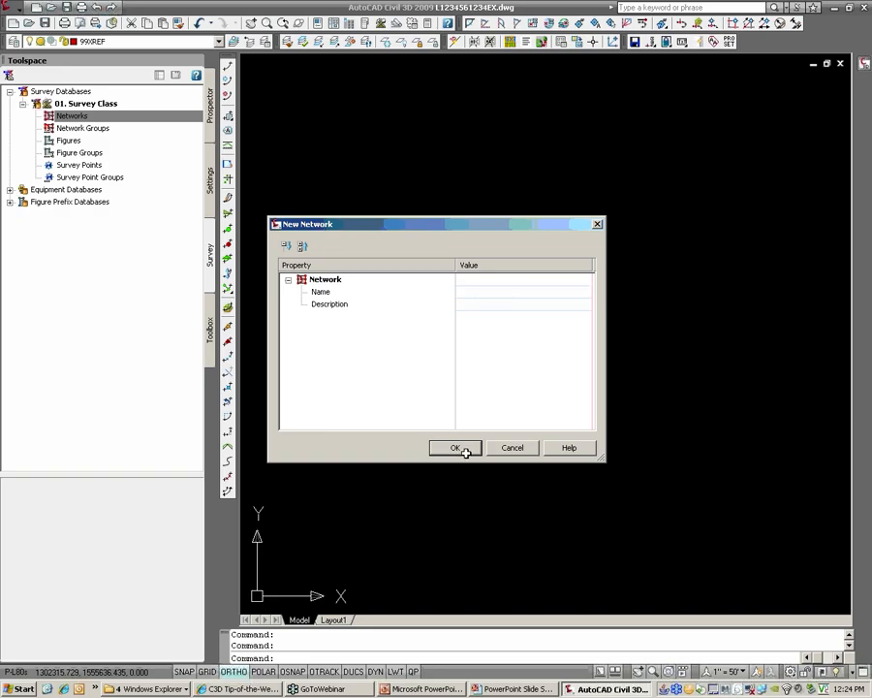
pyautogui.click(50, 128)
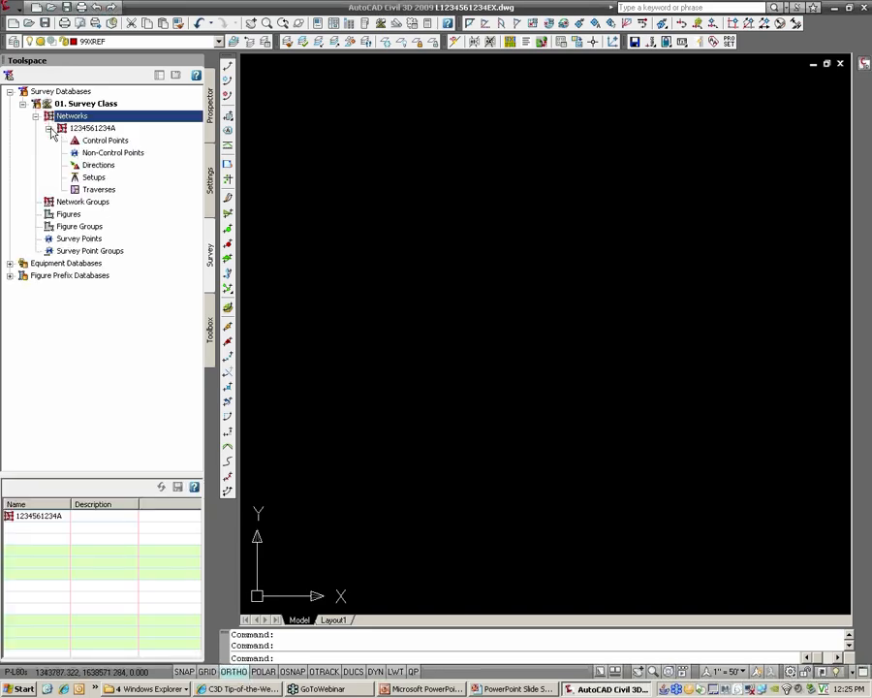
pyautogui.rightClick(102, 133)
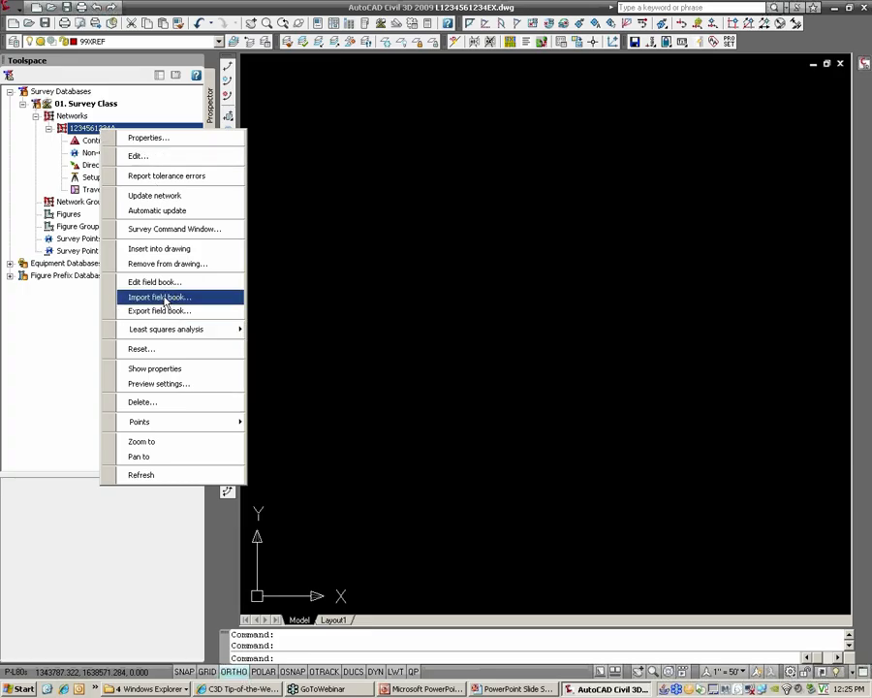
pyautogui.click(160, 298)
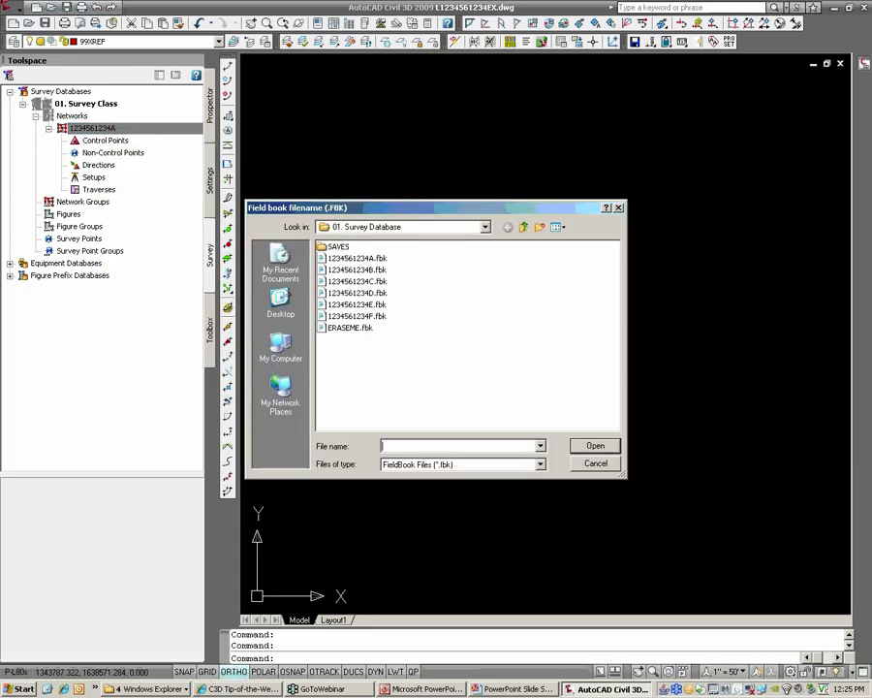
pyautogui.click(383, 259)
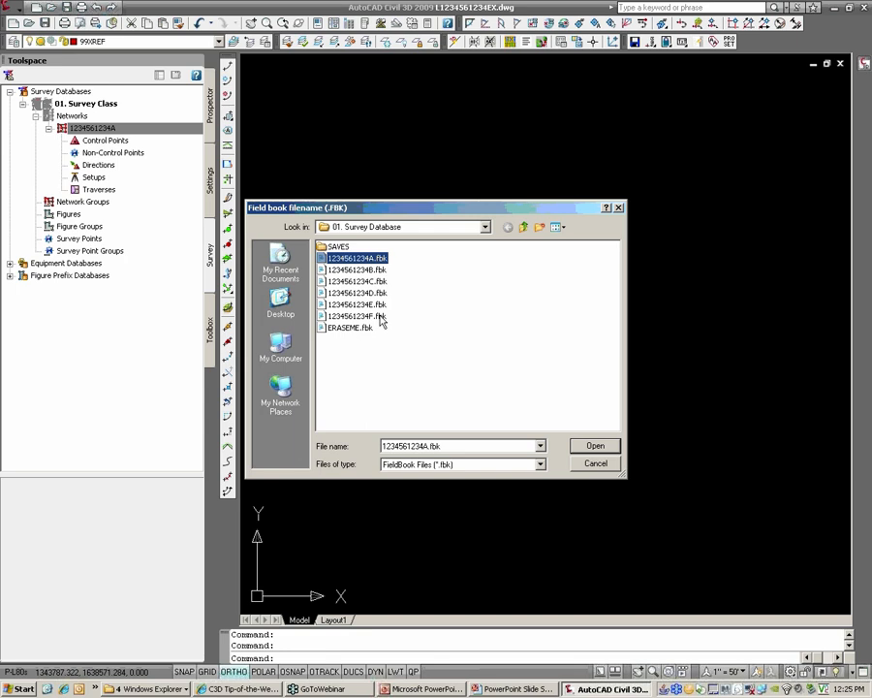
pyautogui.click(592, 447)
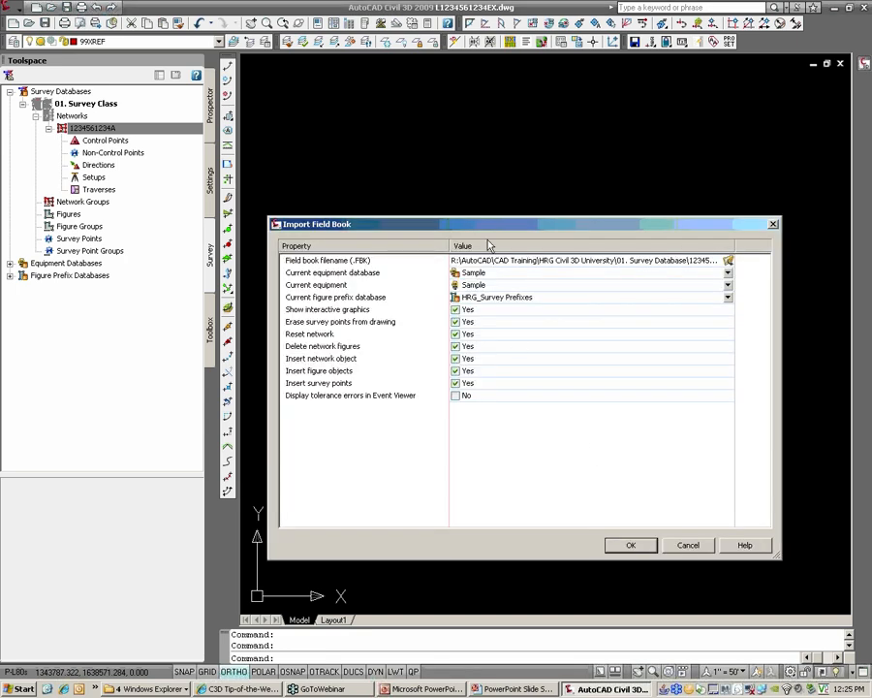
# Consult the help topic on the Import Field Book settings, down to the Show Interactive Graphics description, and close it.
pyautogui.moveTo(493, 225); pyautogui.dragTo(488, 146)
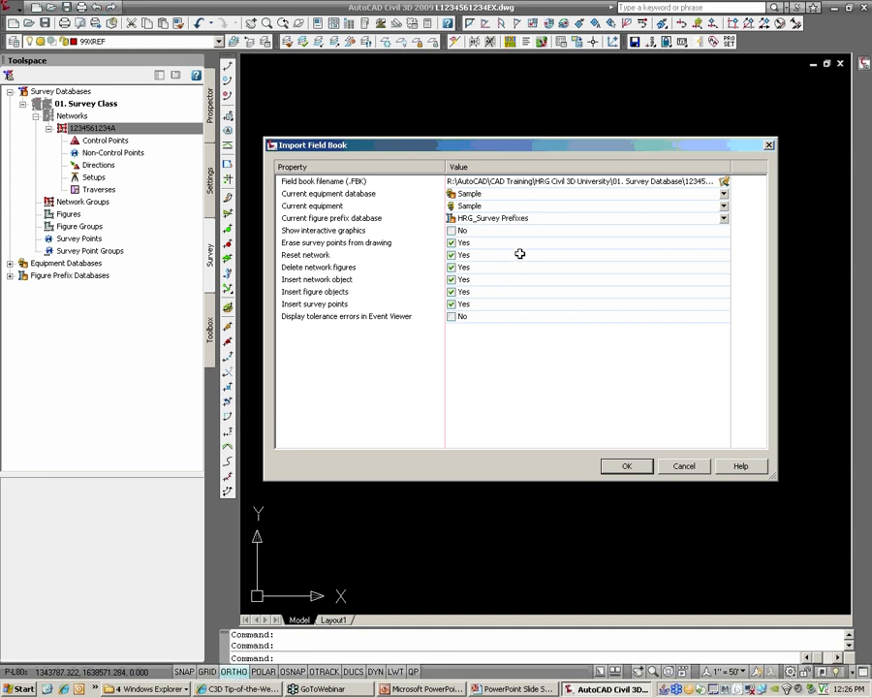
pyautogui.click(741, 467)
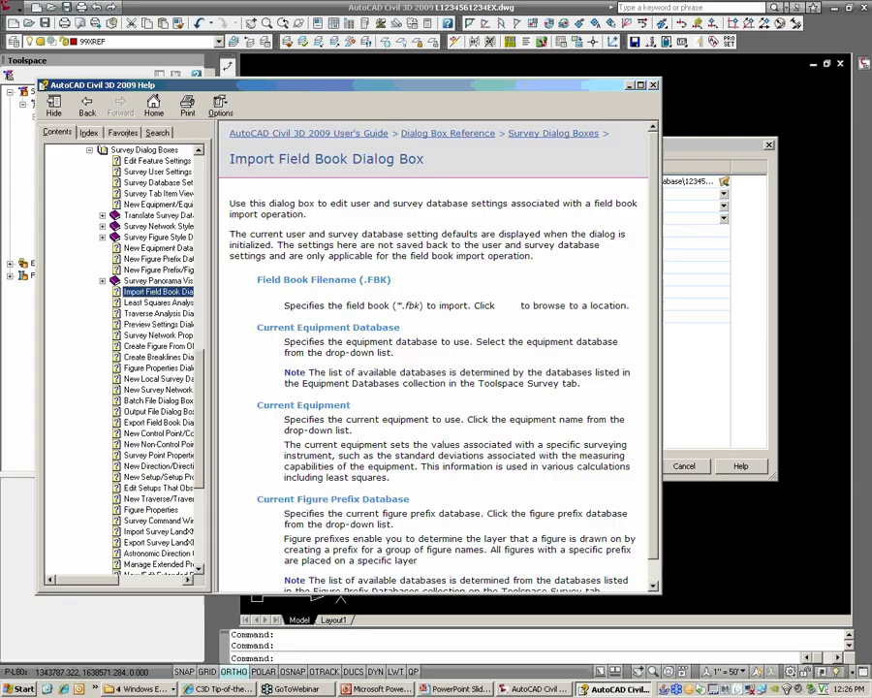
pyautogui.scroll(-3, 436, 359)
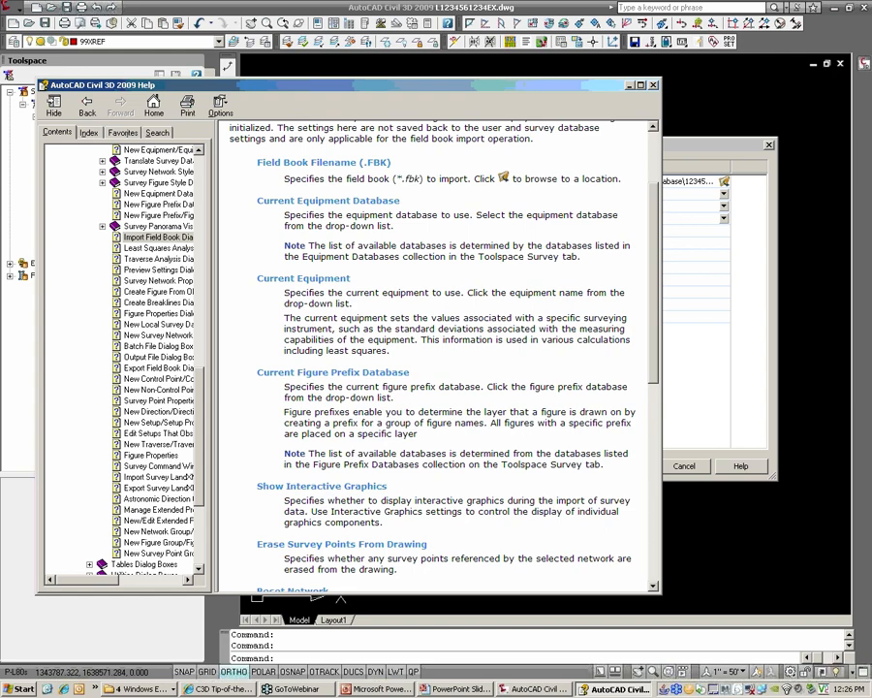
pyautogui.click(653, 85)
# Enable interactive graphics and run the field book import, ignoring the duplicate point error and all subsequent errors.
pyautogui.click(459, 232)
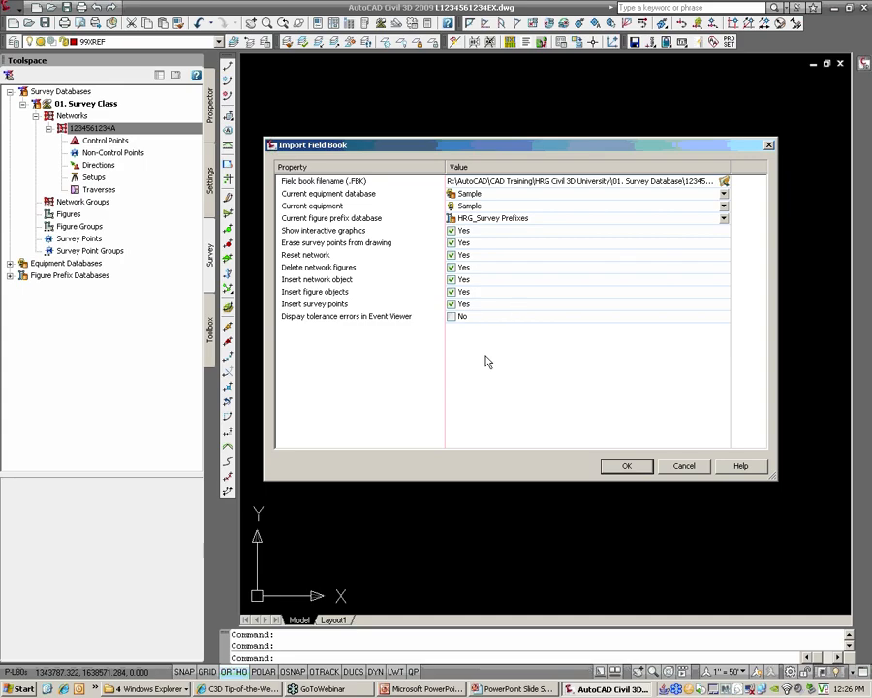
pyautogui.click(627, 466)
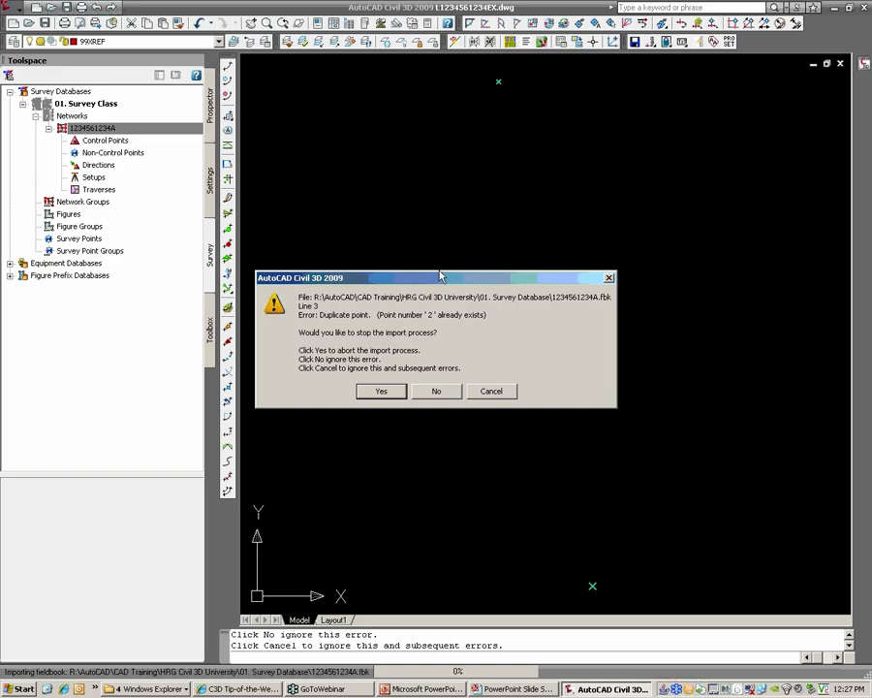
pyautogui.moveTo(444, 275); pyautogui.dragTo(469, 265)
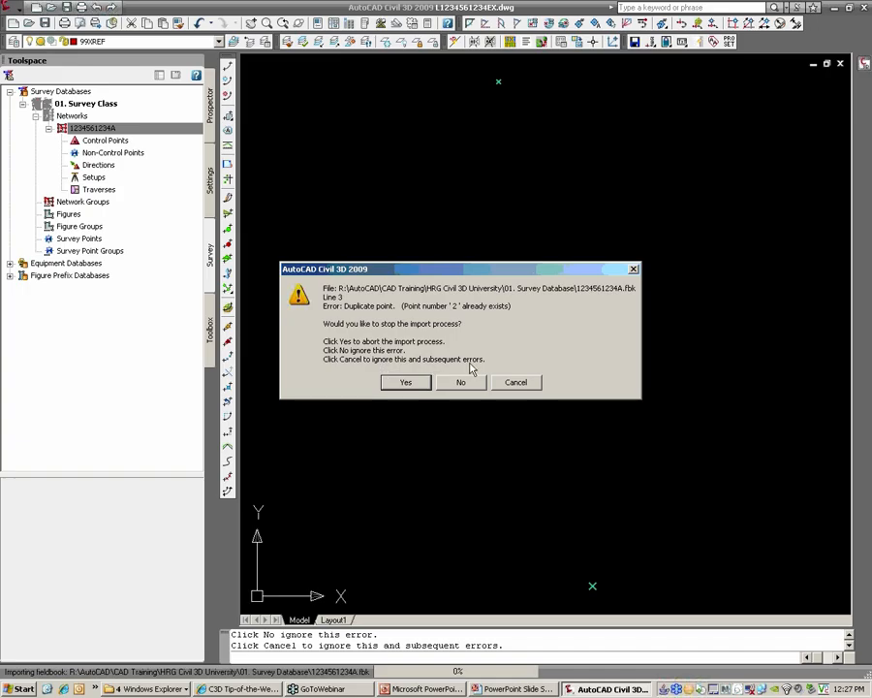
pyautogui.click(518, 384)
pyautogui.click(517, 383)
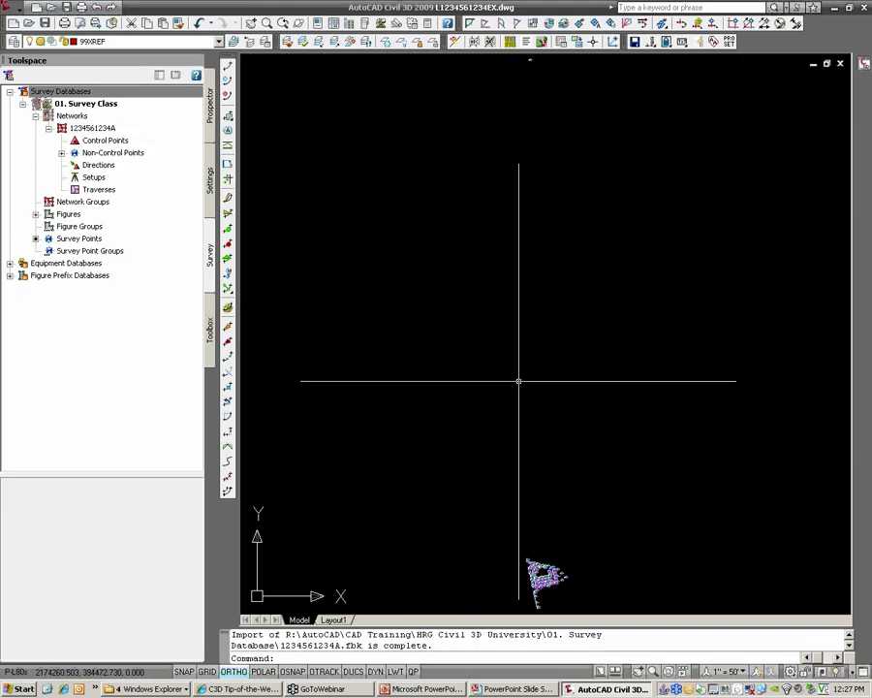
# Examine the imported survey points and figures up close in the drawing.
pyautogui.moveTo(535, 465)
pyautogui.mouseDown(button='middle')
pyautogui.moveTo(505, 368)
pyautogui.moveTo(511, 378)
pyautogui.mouseUp(button='middle')
pyautogui.scroll(10, 537, 494)
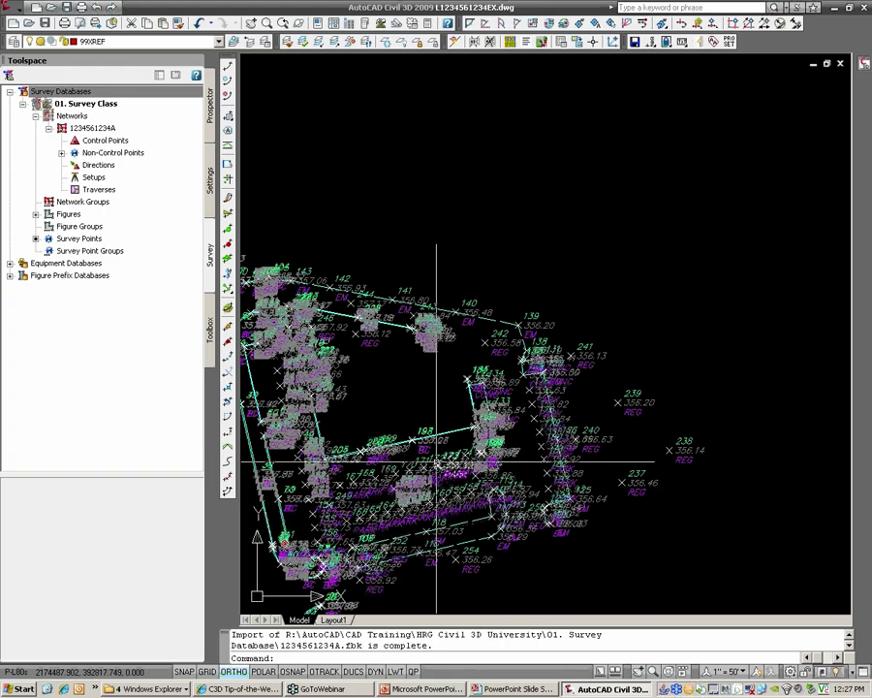
pyautogui.scroll(3, 436, 463)
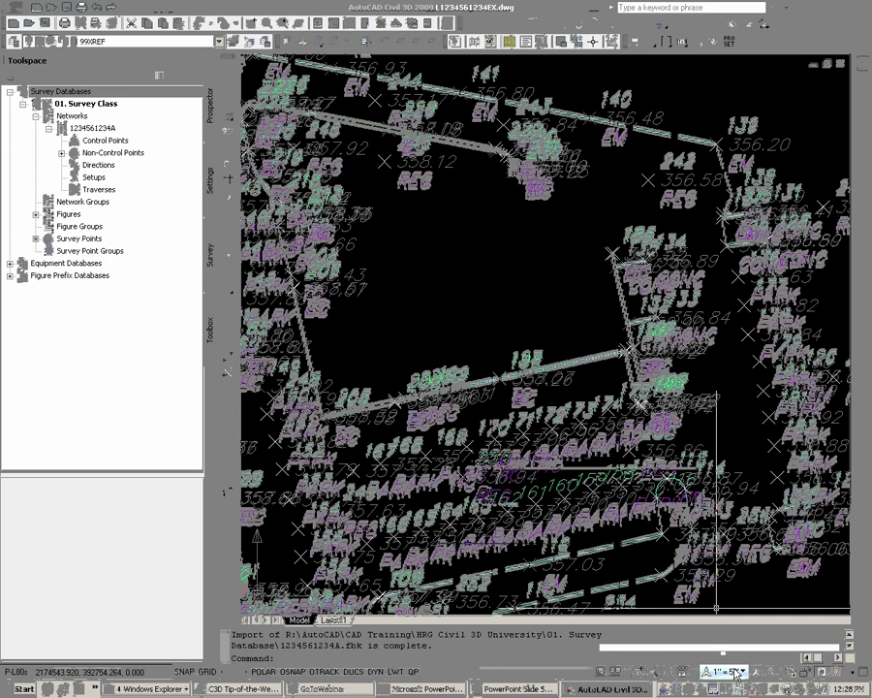
# Set the annotation scale to 1" = 10' and inspect the survey point labels, including the details of point 168.
pyautogui.click(736, 671)
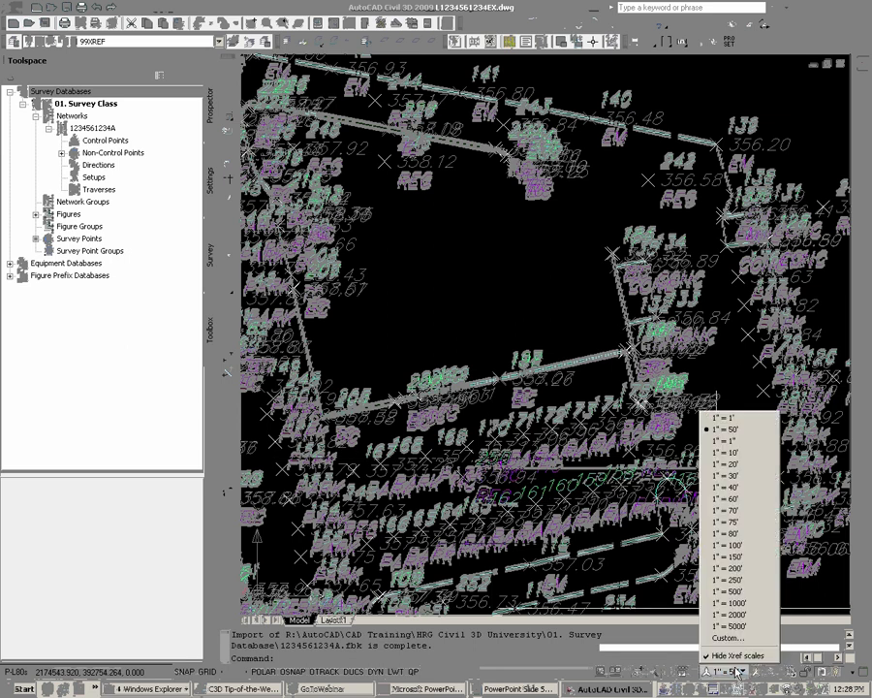
pyautogui.click(768, 455)
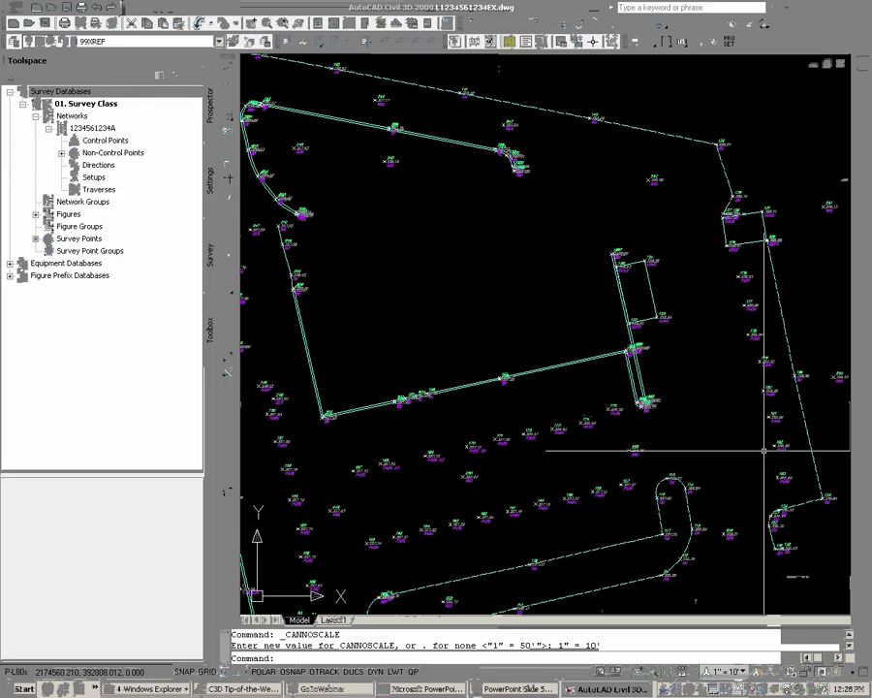
pyautogui.moveTo(460, 462); pyautogui.dragTo(610, 427, button='middle')
pyautogui.scroll(-2, 608, 426)
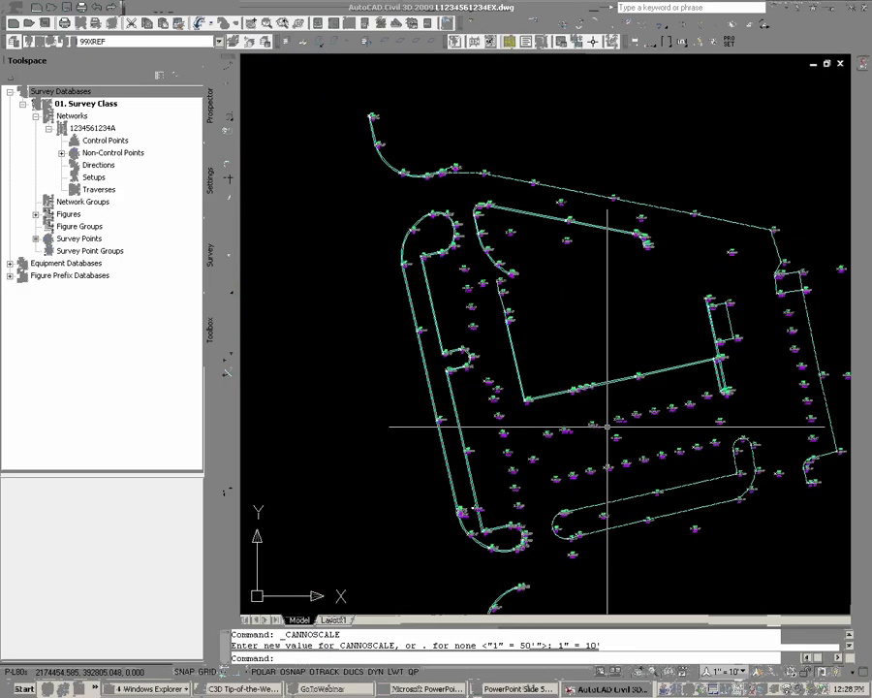
pyautogui.scroll(4, 605, 426)
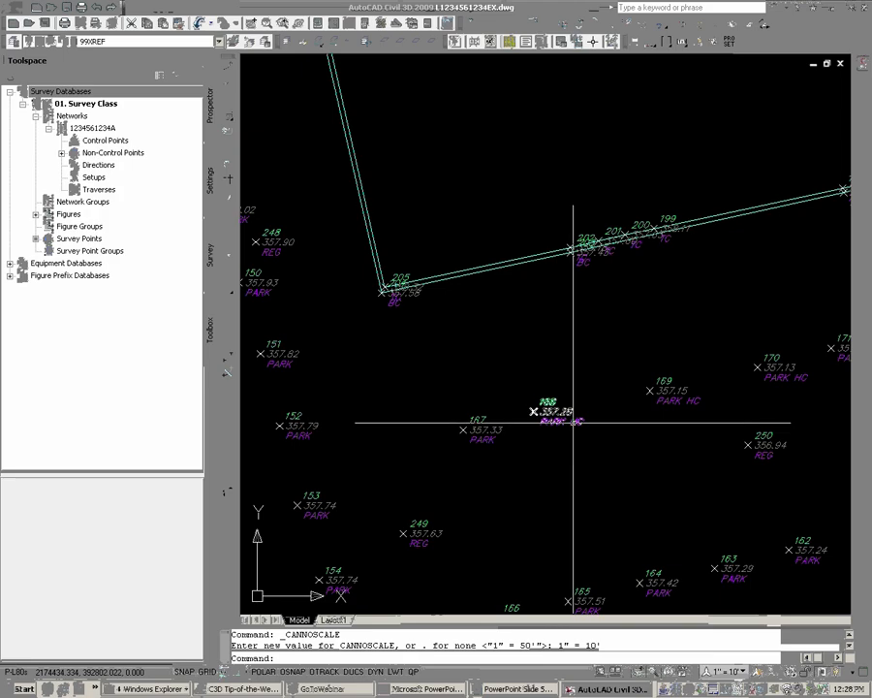
pyautogui.moveTo(564, 415)
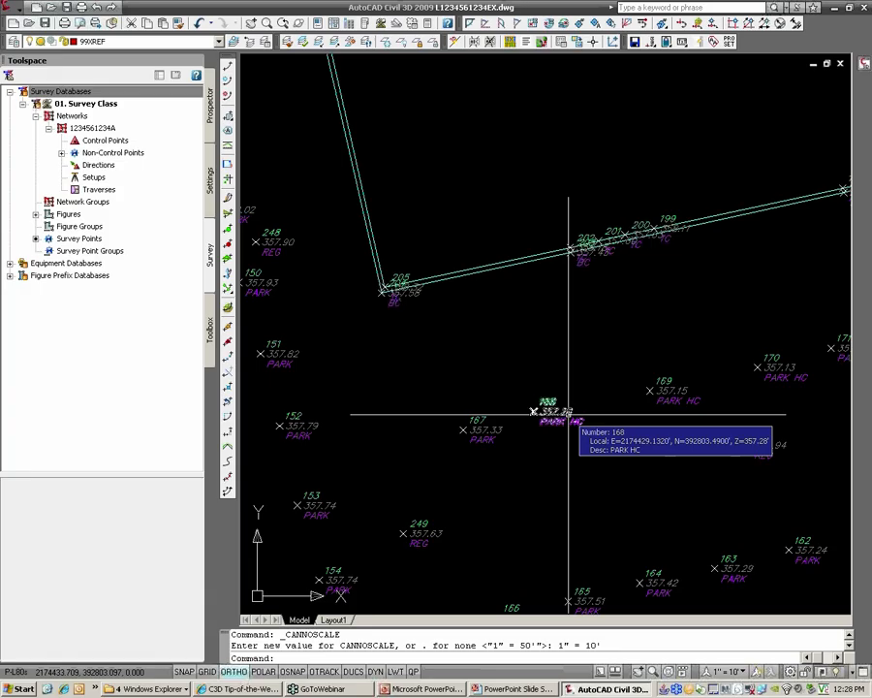
pyautogui.scroll(-5, 569, 415)
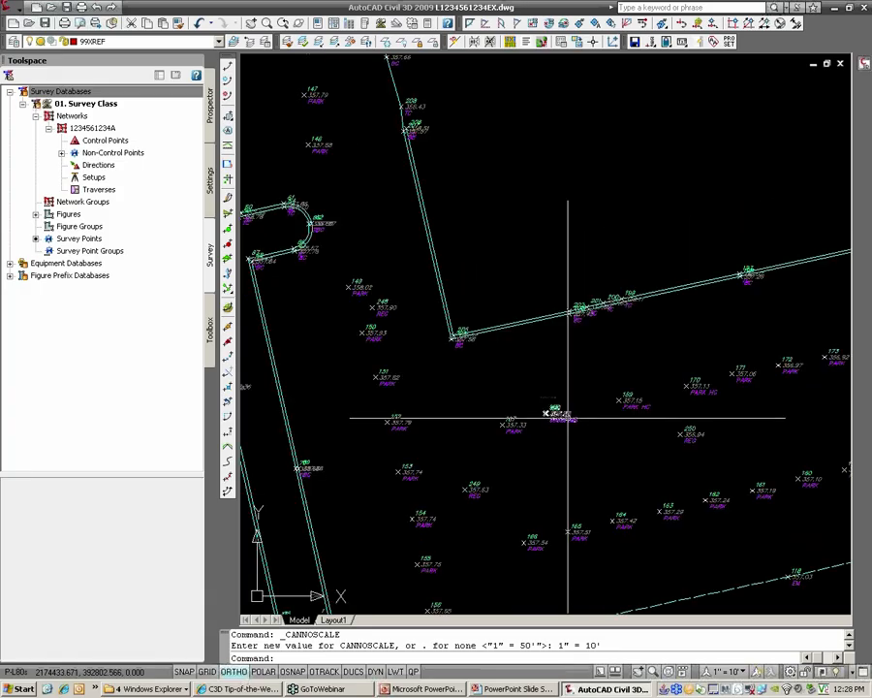
pyautogui.moveTo(695, 394); pyautogui.dragTo(610, 404, button='middle')
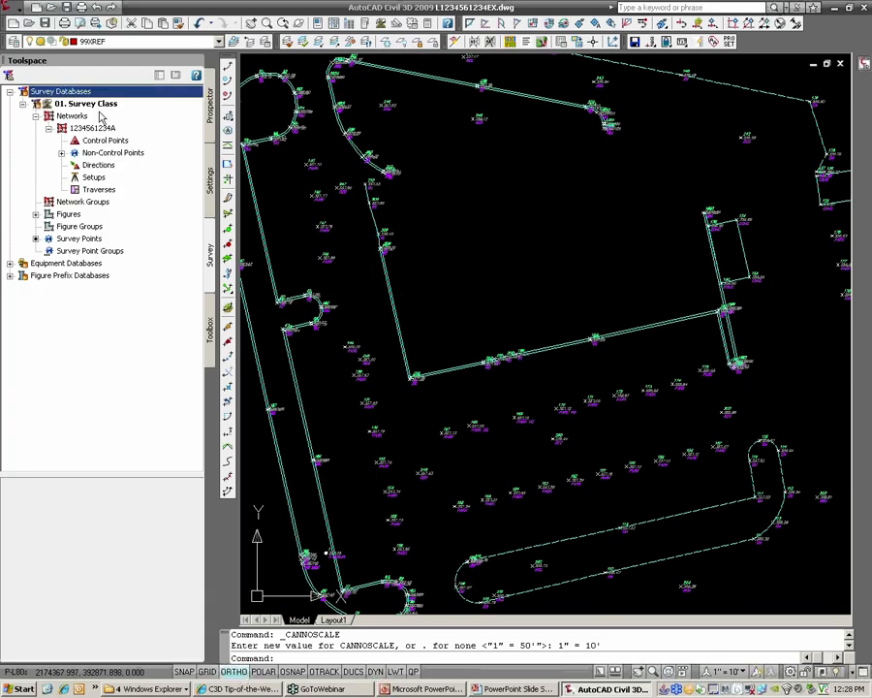
pyautogui.click(48, 128)
pyautogui.click(72, 116)
pyautogui.rightClick(71, 115)
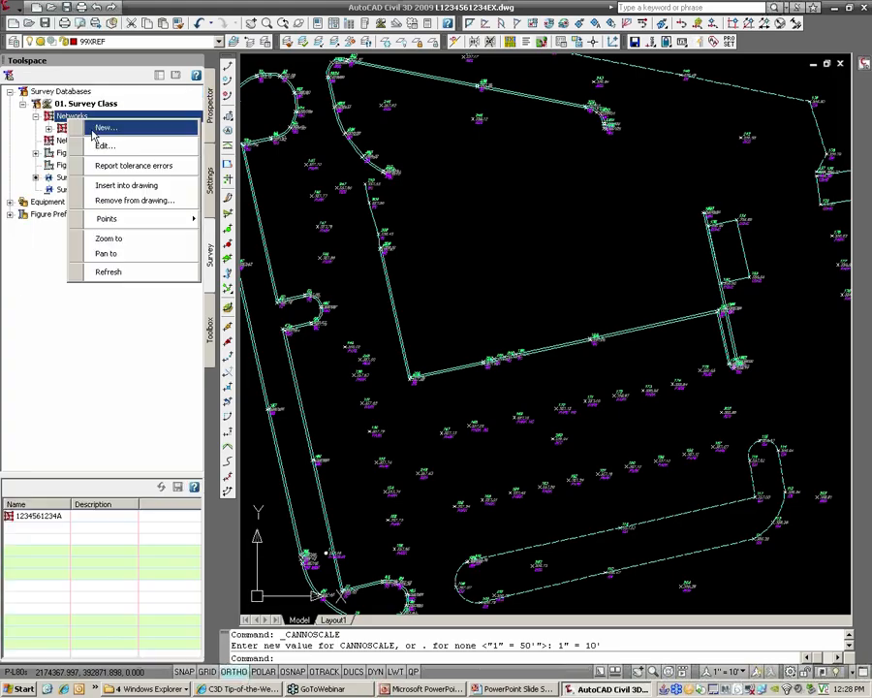
pyautogui.click(103, 129)
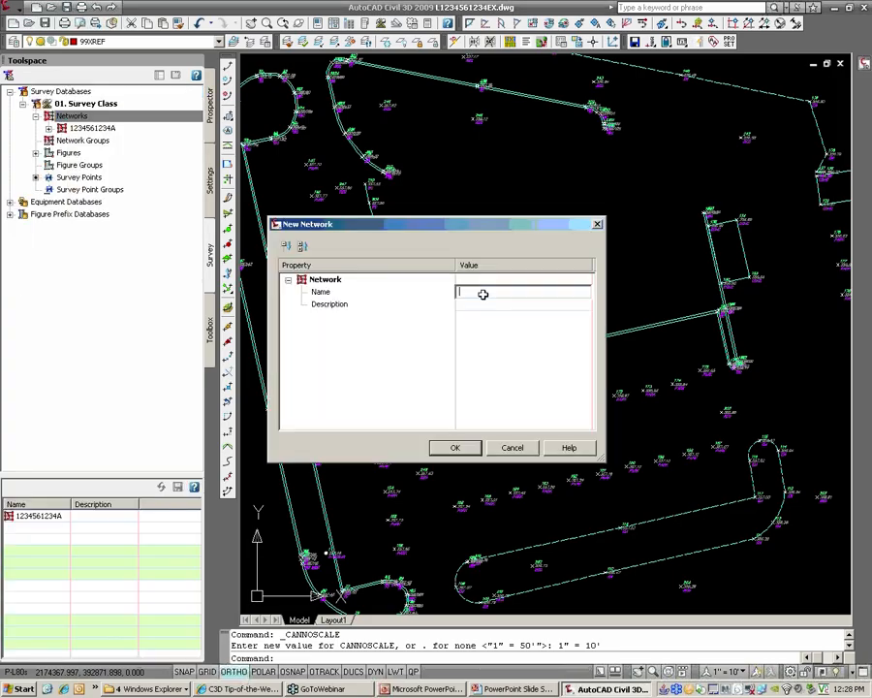
pyautogui.write('1234561234B')
pyautogui.click(453, 447)
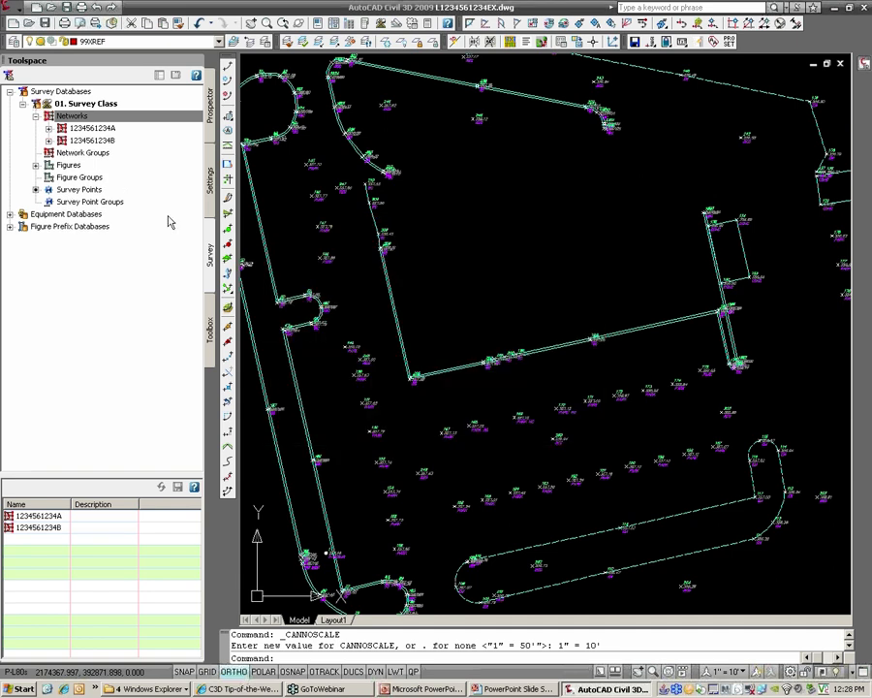
pyautogui.click(72, 141)
pyautogui.rightClick(70, 141)
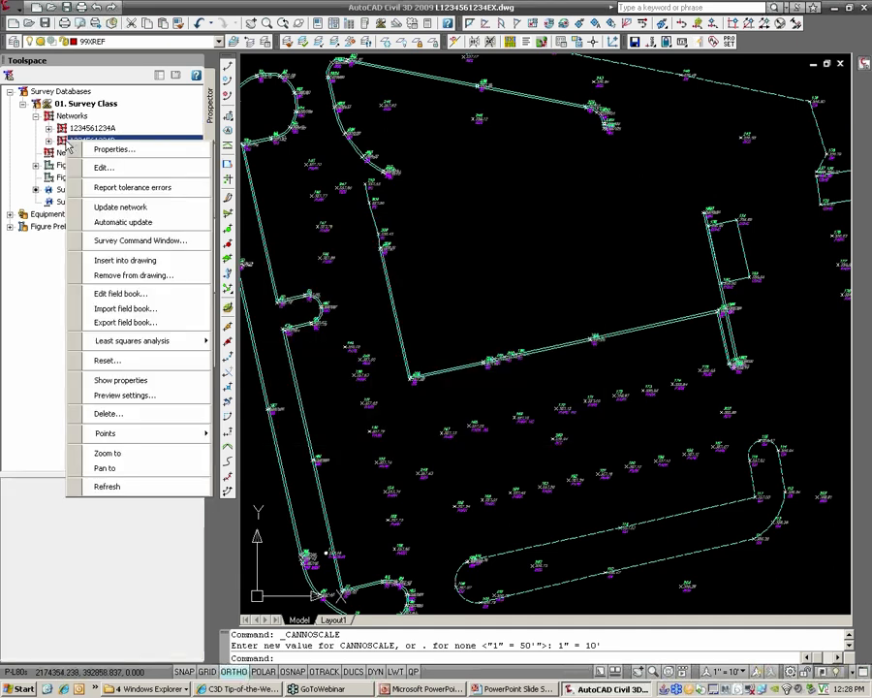
pyautogui.click(129, 310)
pyautogui.click(356, 269)
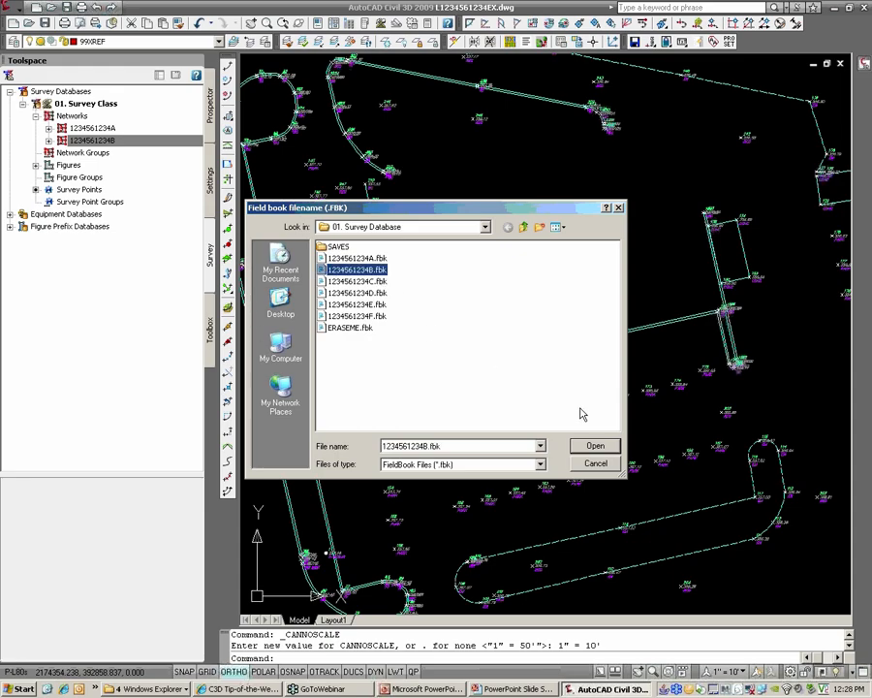
pyautogui.click(605, 450)
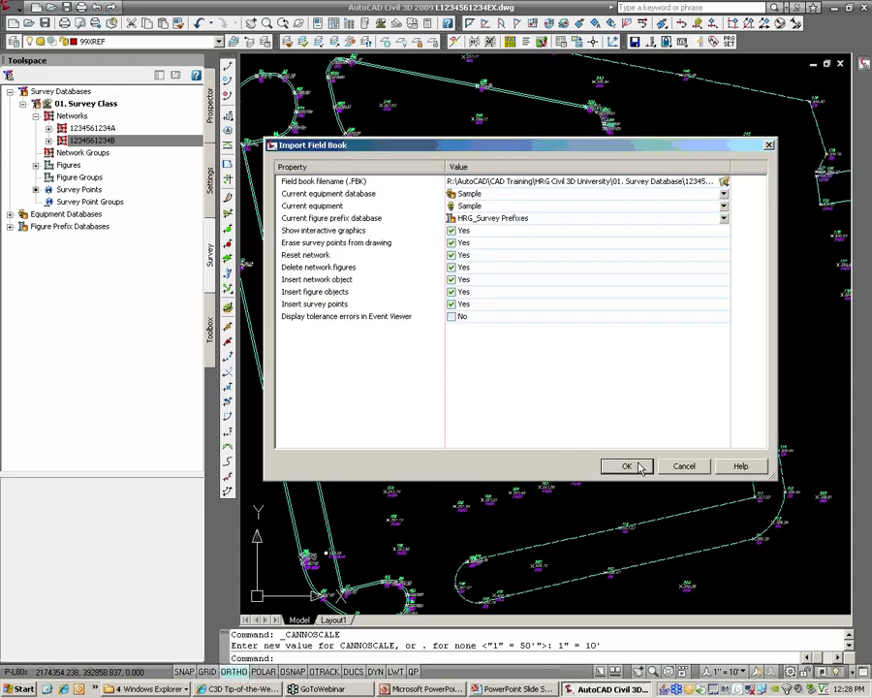
# Turn off interactive graphics and run the field book import, ignoring the duplicate point error and all subsequent errors.
pyautogui.click(450, 231)
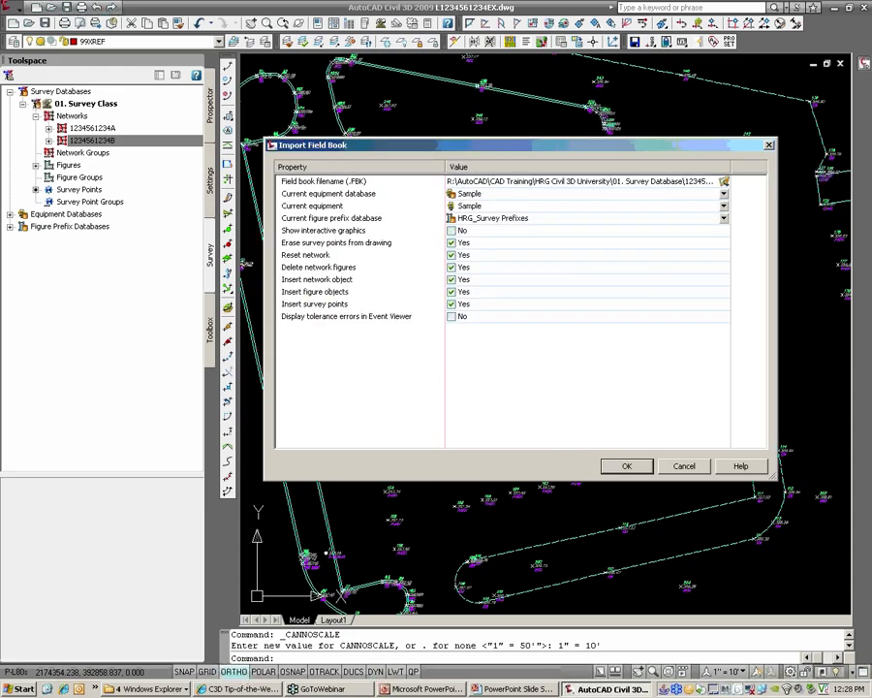
pyautogui.click(627, 466)
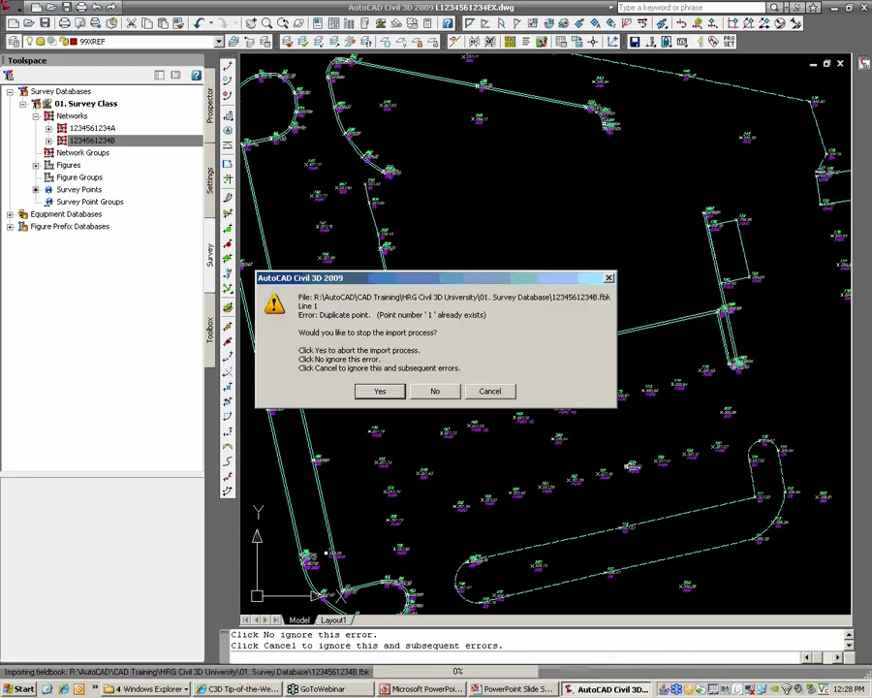
pyautogui.click(493, 394)
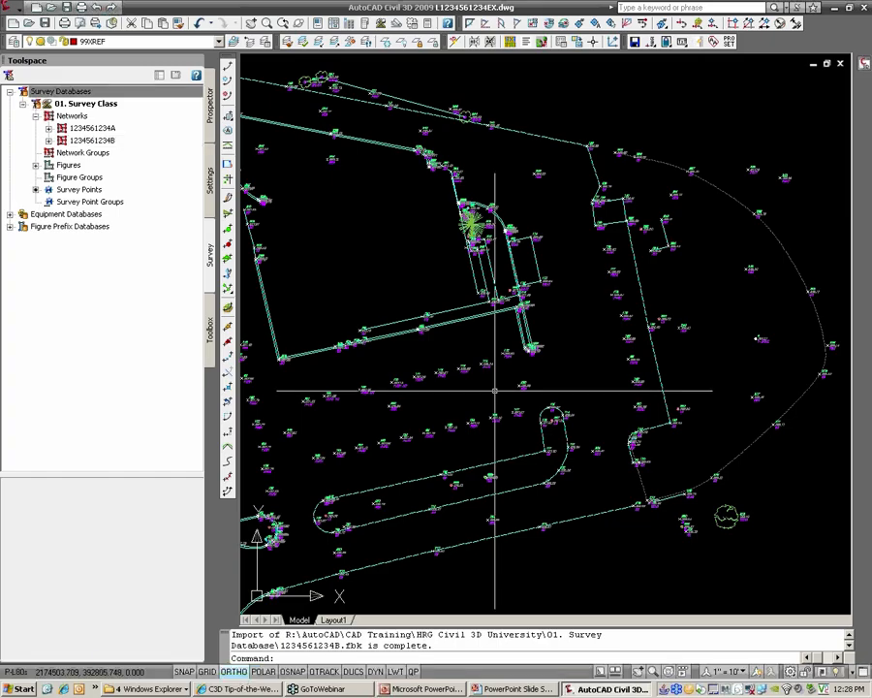
pyautogui.moveTo(523, 360); pyautogui.dragTo(597, 372, button='middle')
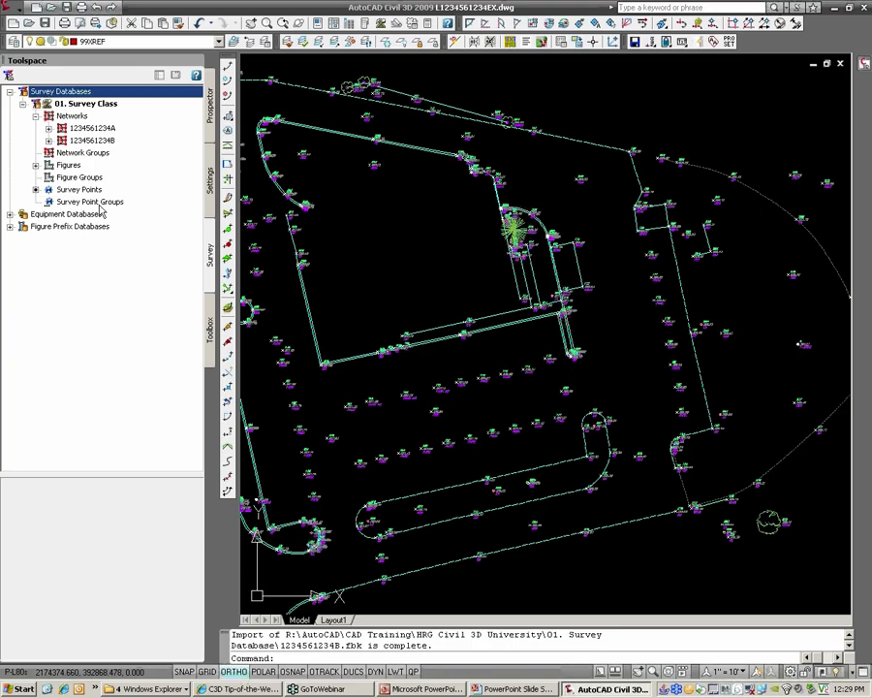
pyautogui.click(208, 134)
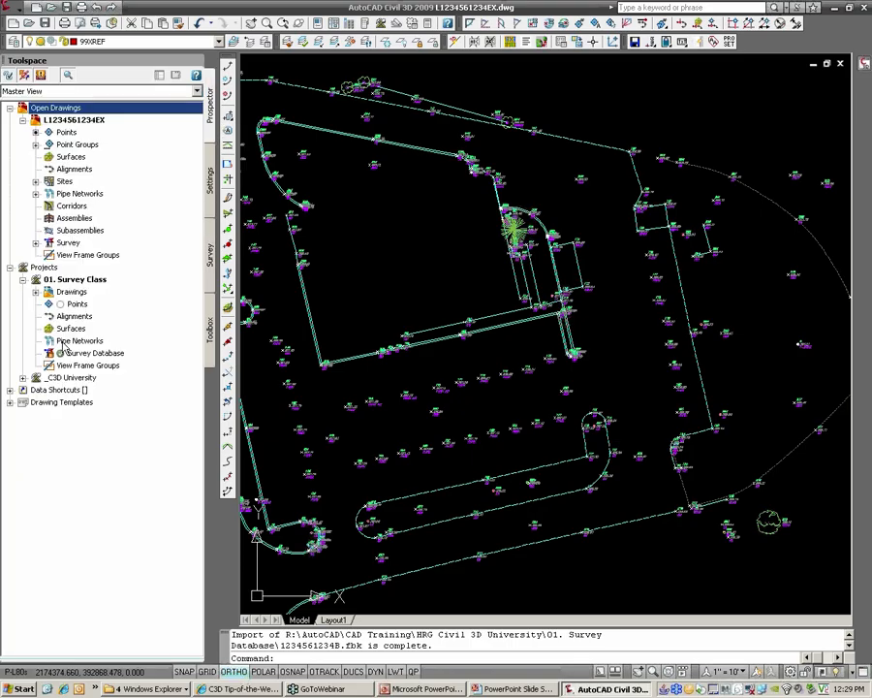
pyautogui.click(22, 279)
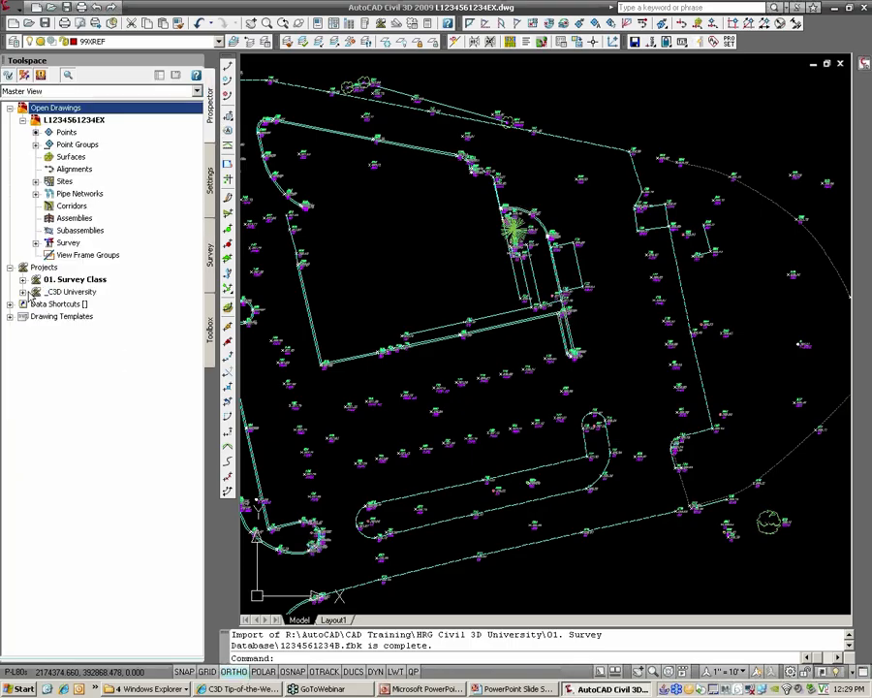
pyautogui.click(22, 291)
pyautogui.click(36, 304)
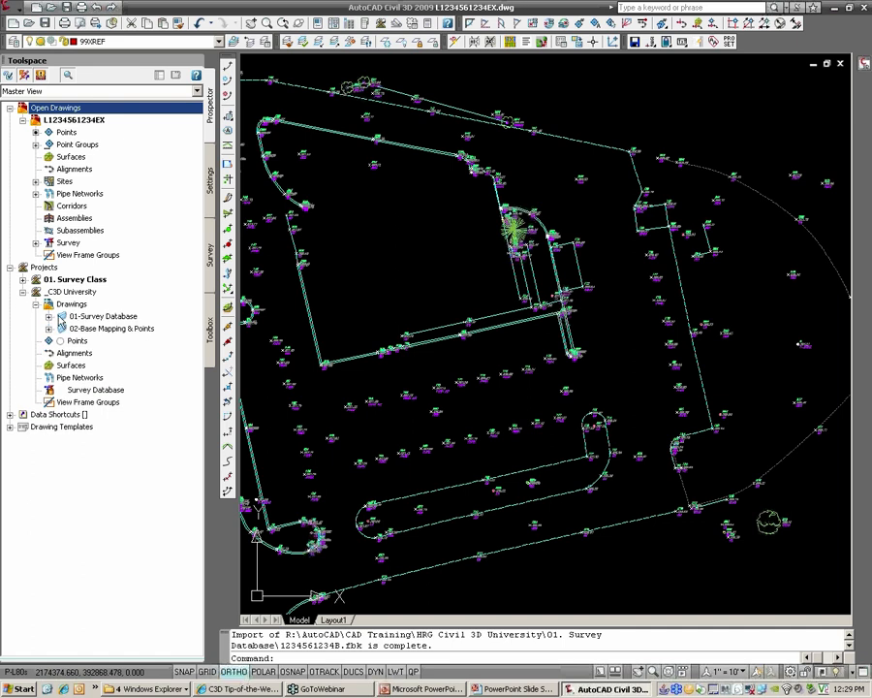
pyautogui.doubleClick(62, 317)
pyautogui.click(135, 328)
pyautogui.rightClick(147, 330)
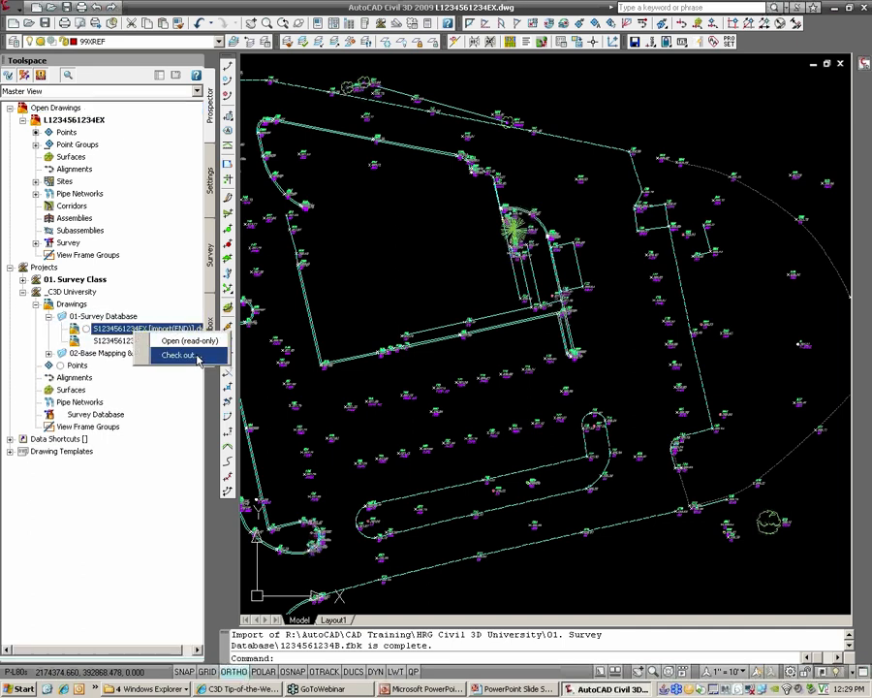
pyautogui.click(56, 288)
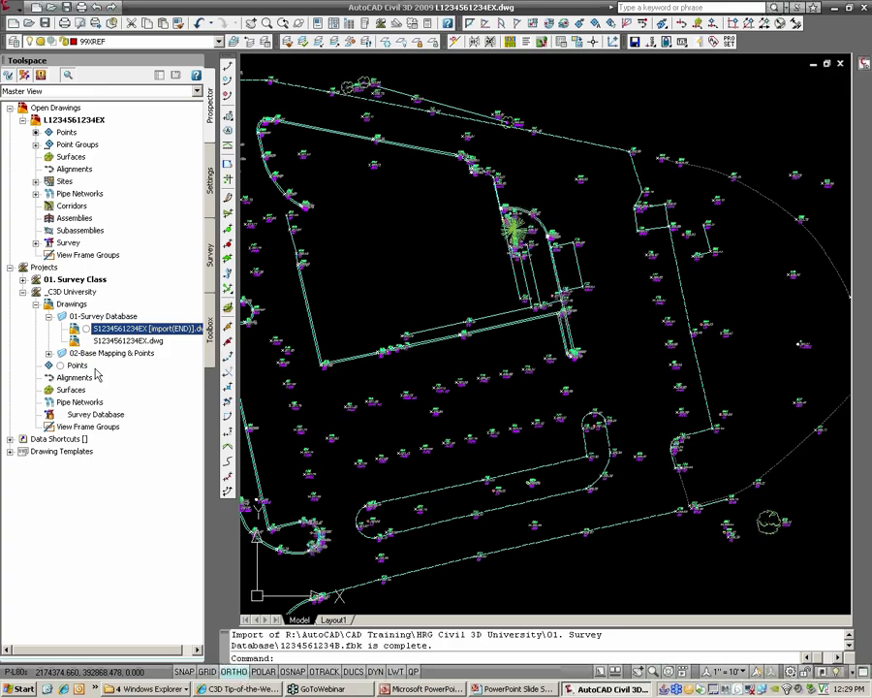
pyautogui.rightClick(145, 331)
pyautogui.click(243, 350)
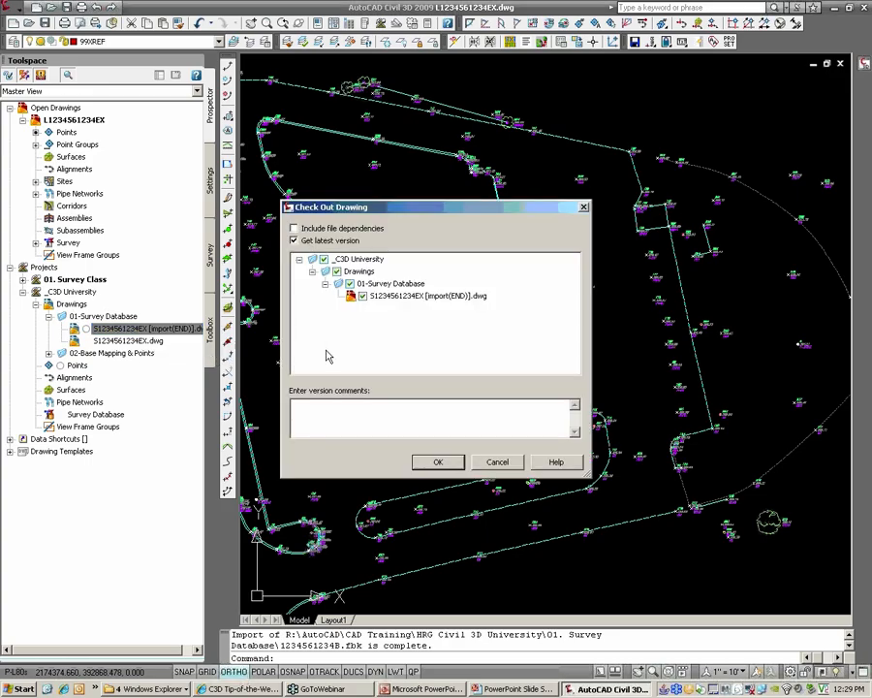
pyautogui.click(508, 464)
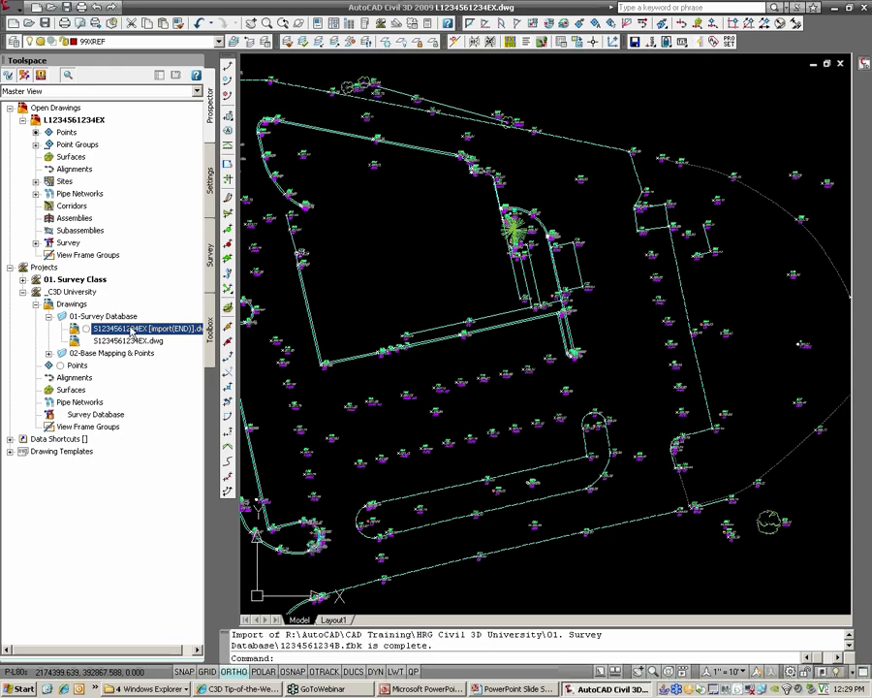
pyautogui.click(9, 268)
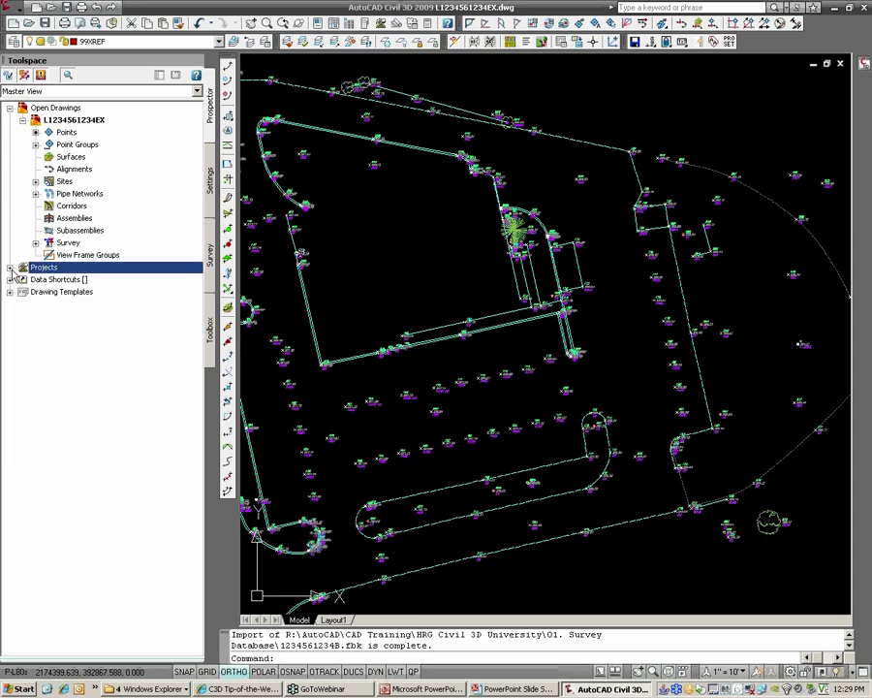
pyautogui.moveTo(463, 283); pyautogui.dragTo(523, 315, button='middle')
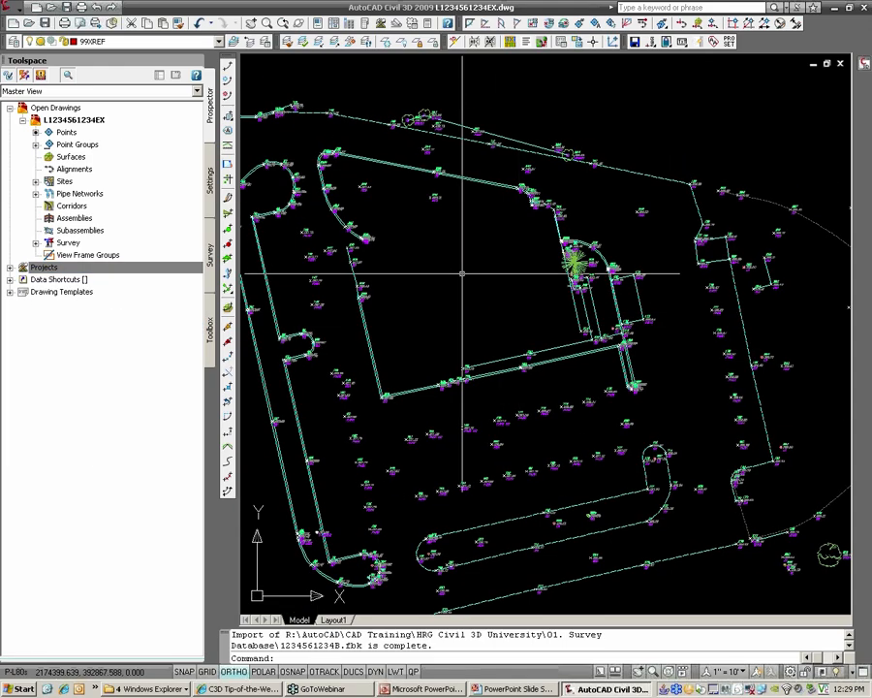
pyautogui.rightClick(94, 122)
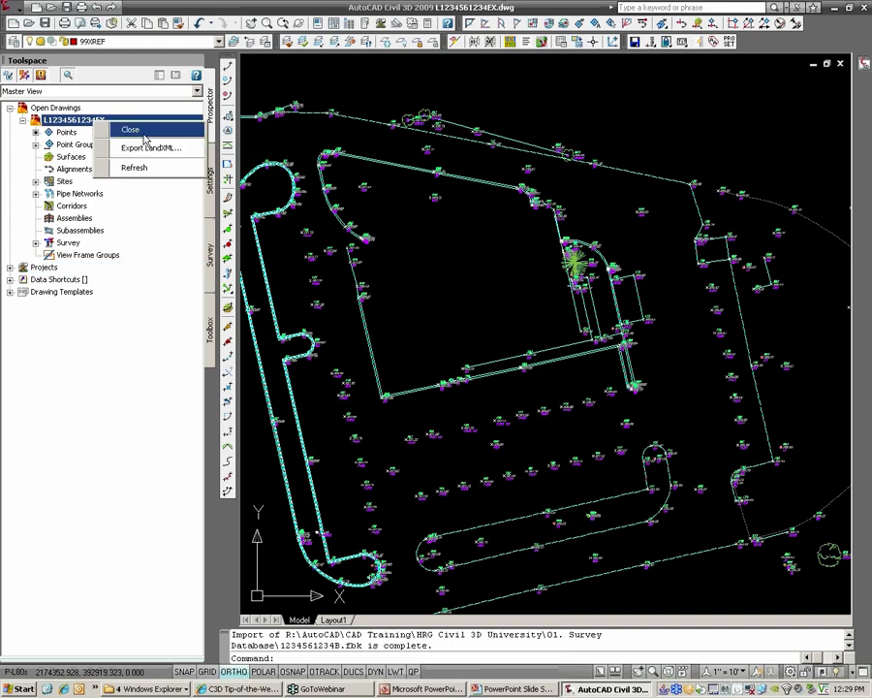
pyautogui.click(412, 195)
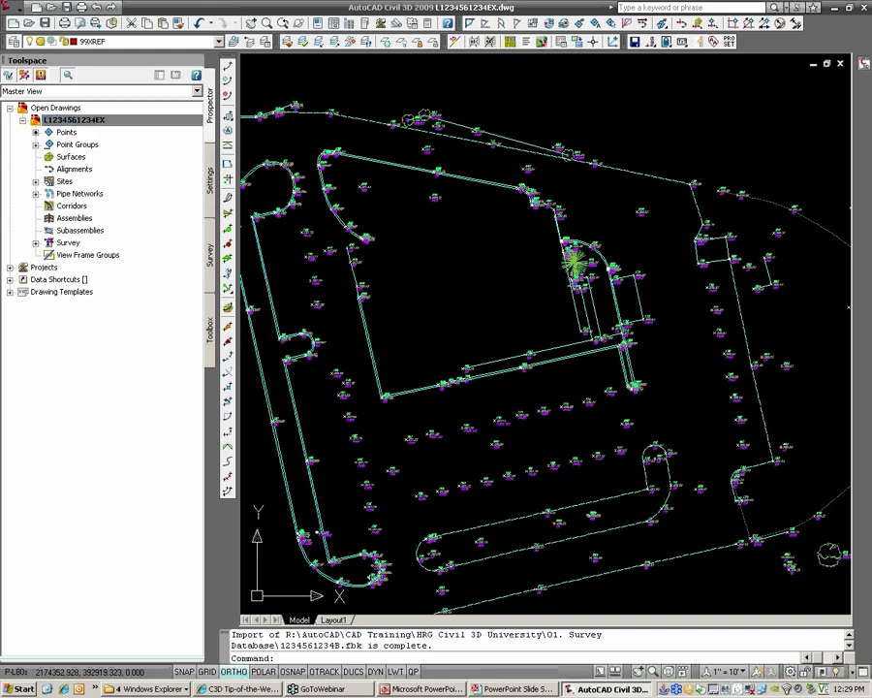
pyautogui.click(413, 197)
pyautogui.moveTo(274, 191); pyautogui.dragTo(353, 220, button='middle')
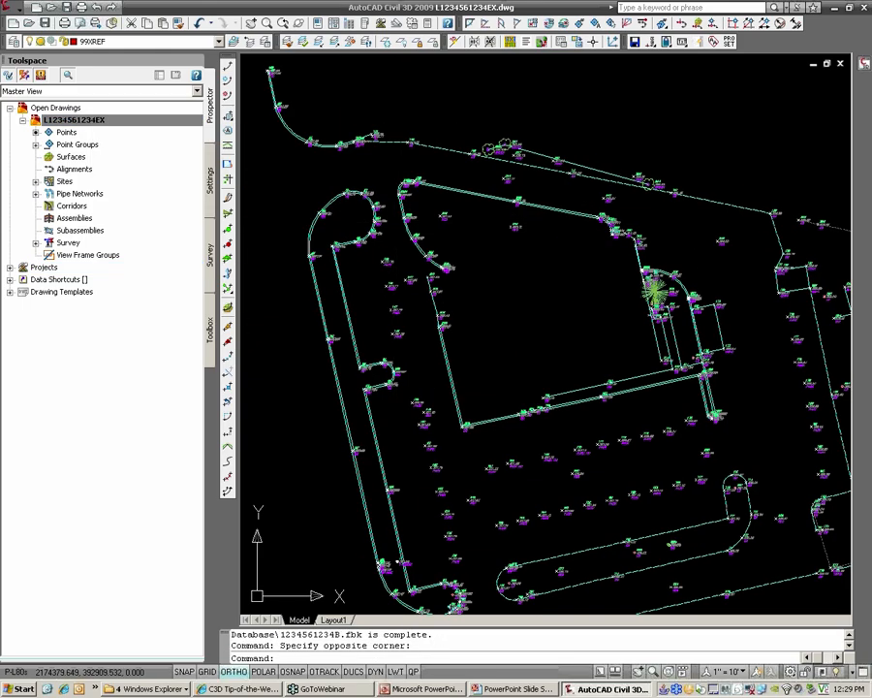
pyautogui.hotkey('ctrl', 's')
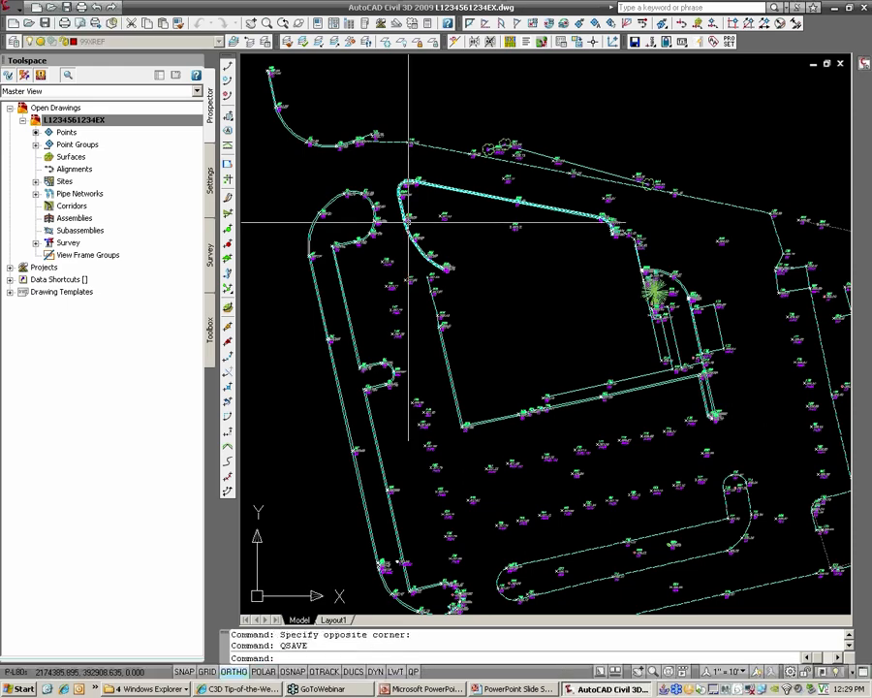
pyautogui.rightClick(92, 120)
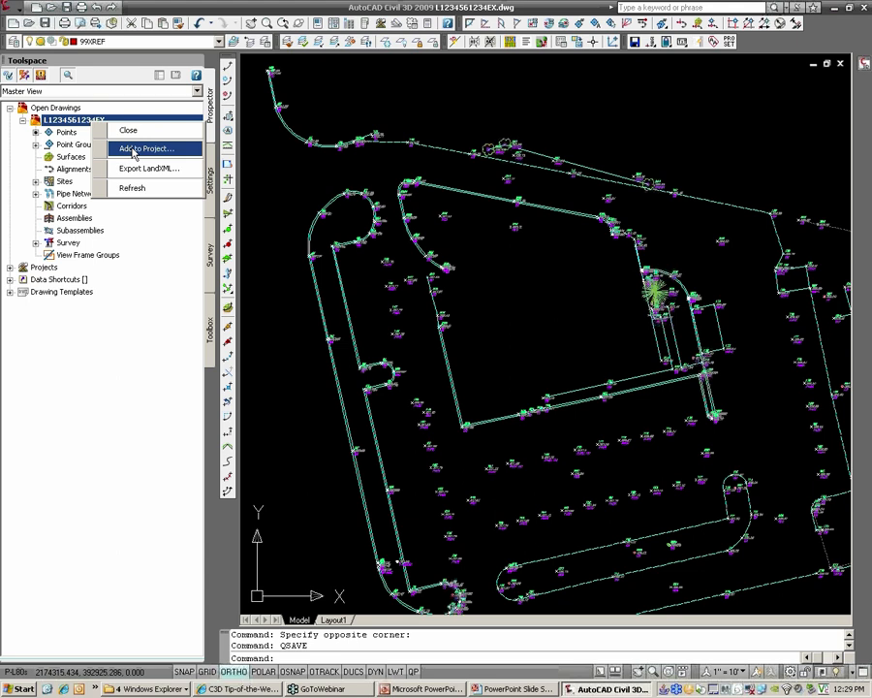
pyautogui.click(133, 151)
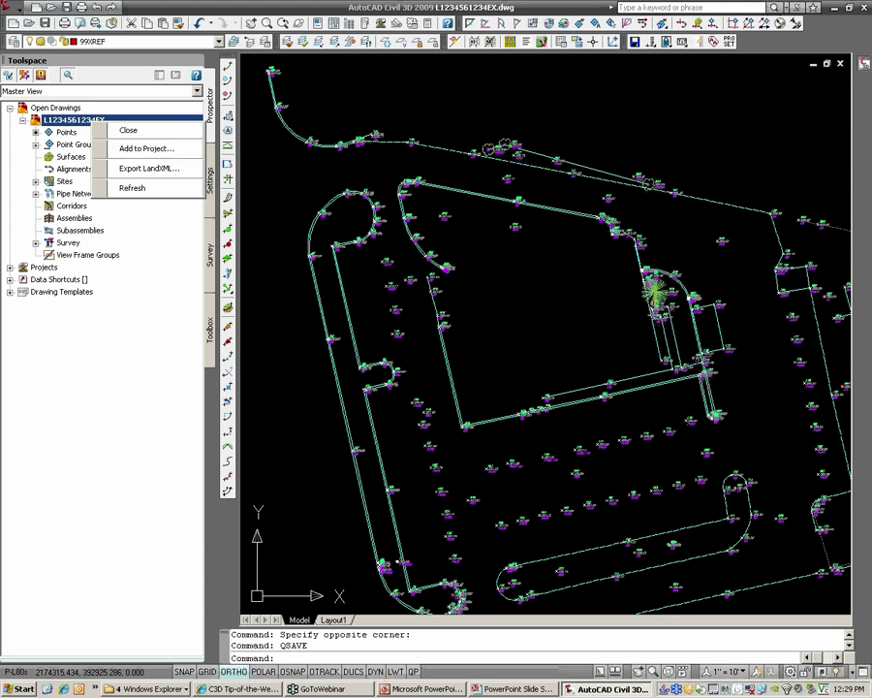
pyautogui.click(149, 168)
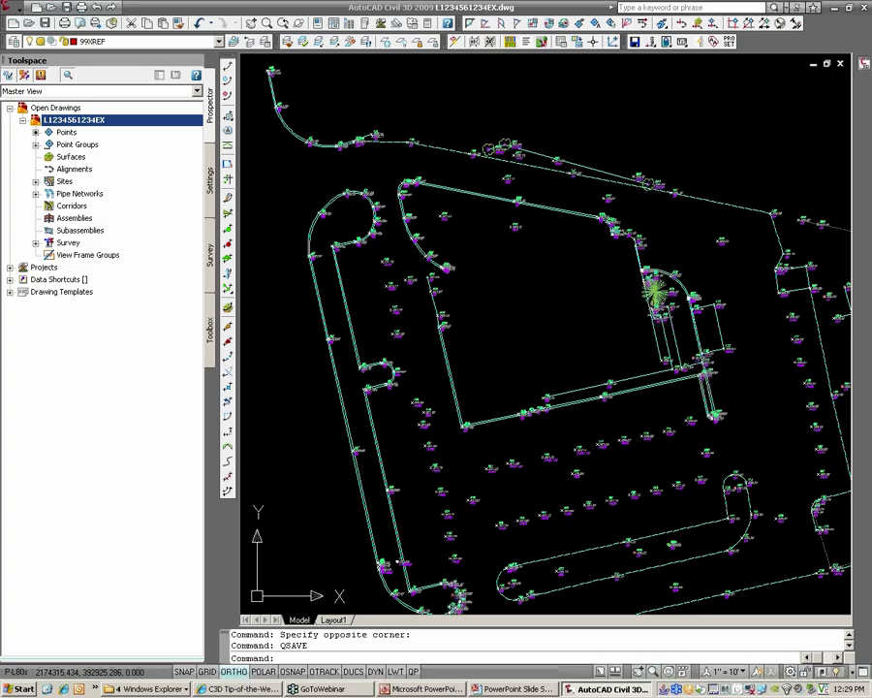
pyautogui.scroll(-3, 373, 184)
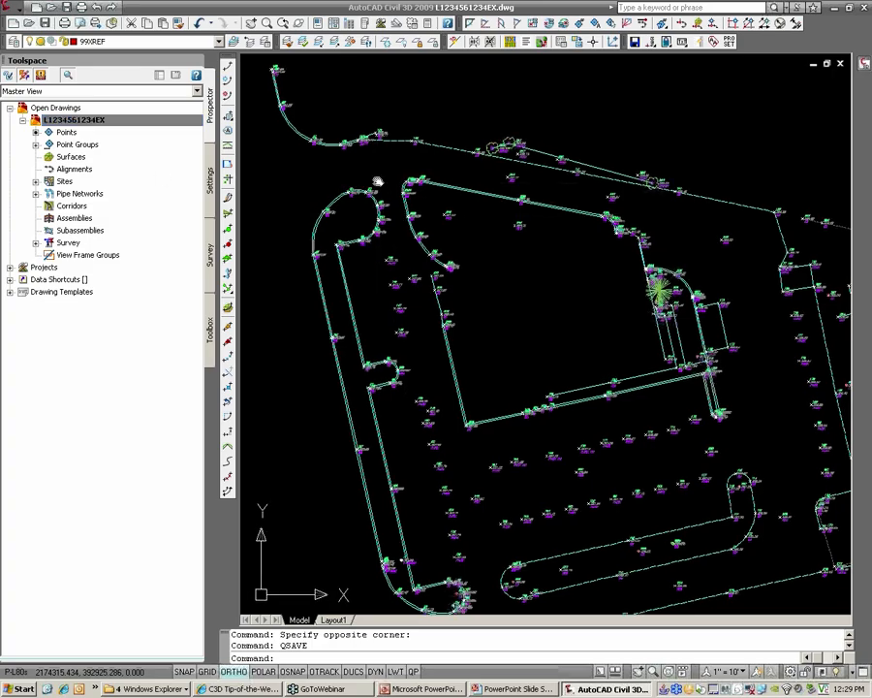
pyautogui.moveTo(395, 178)
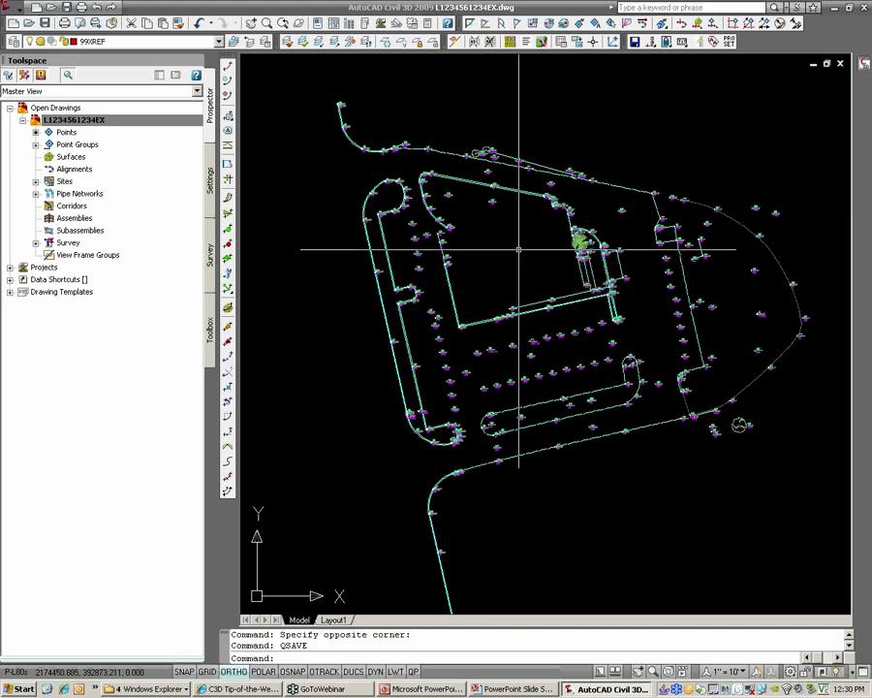
pyautogui.moveTo(544, 275); pyautogui.dragTo(537, 269, button='middle')
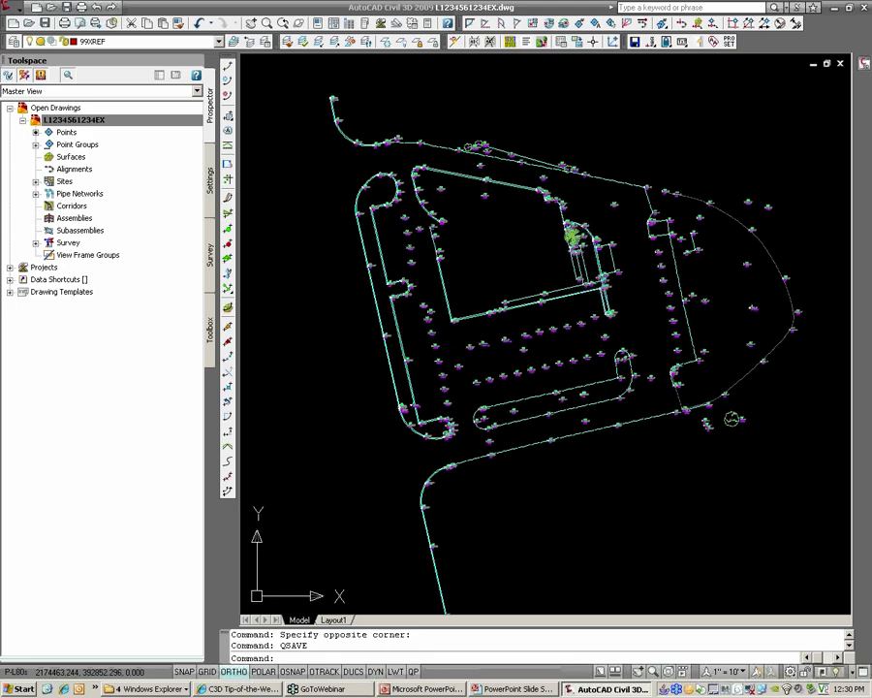
pyautogui.click(211, 187)
pyautogui.rightClick(96, 110)
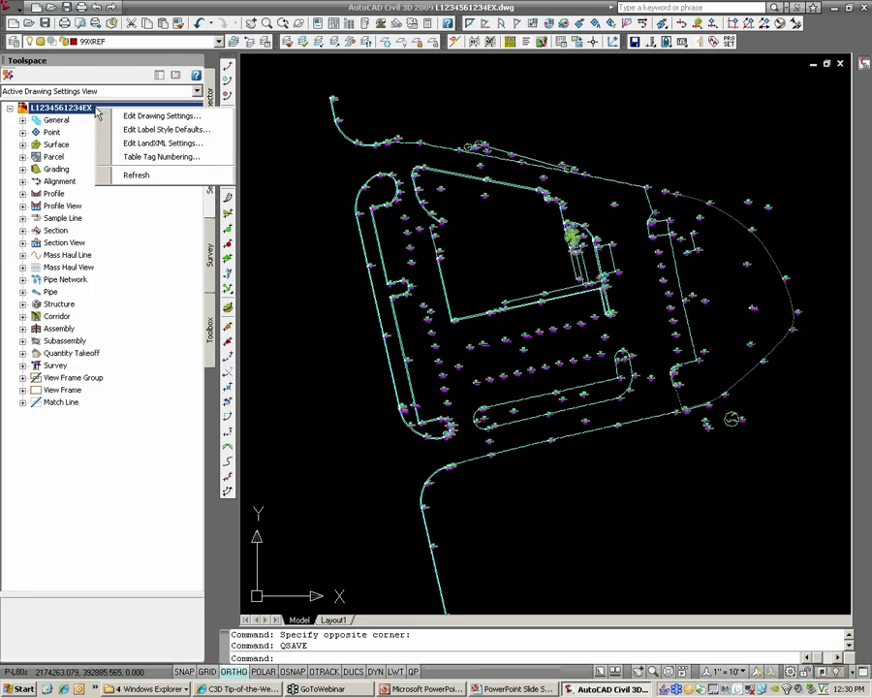
pyautogui.click(206, 208)
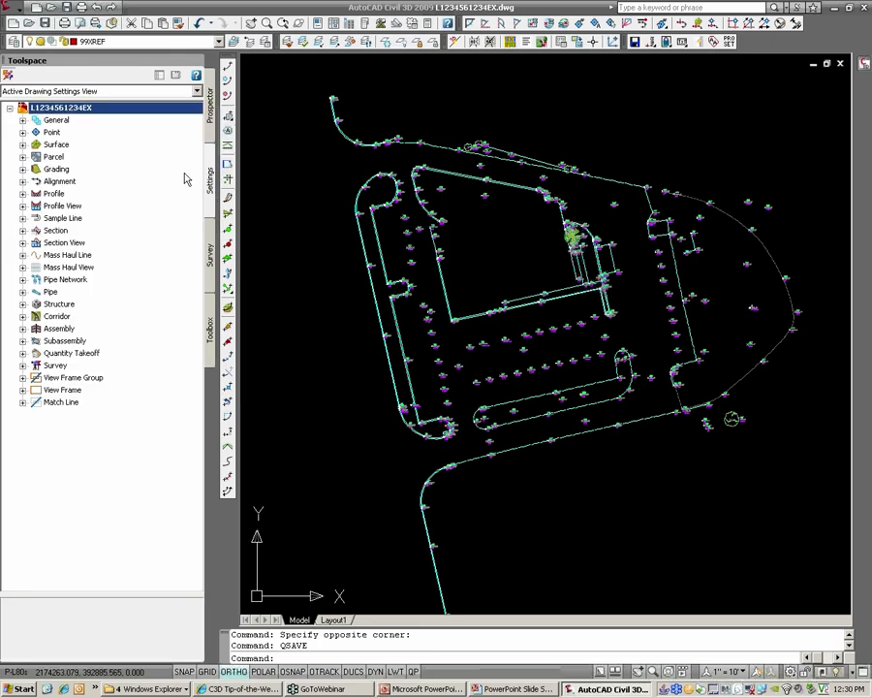
pyautogui.rightClick(109, 113)
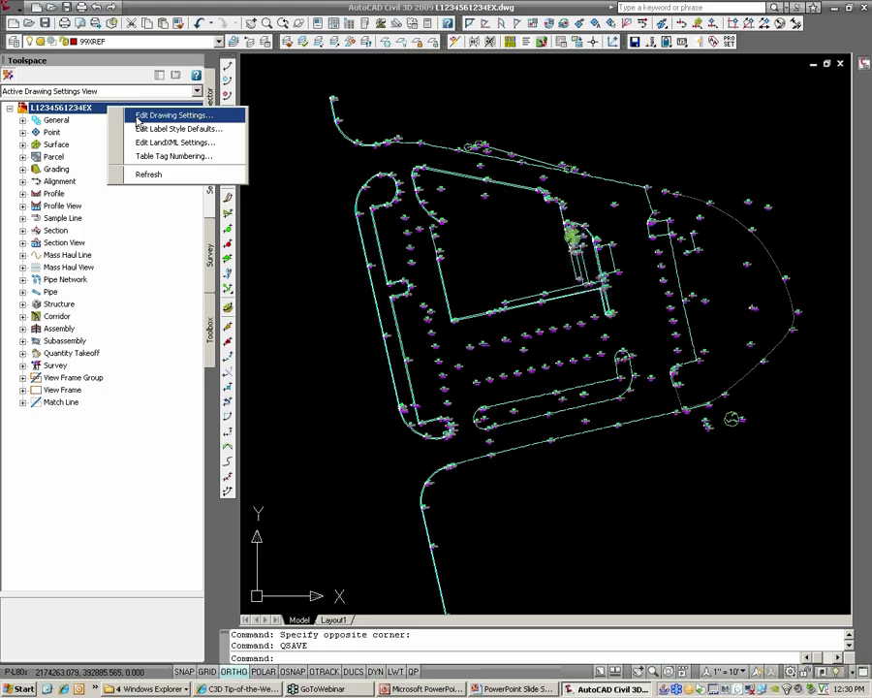
pyautogui.click(138, 121)
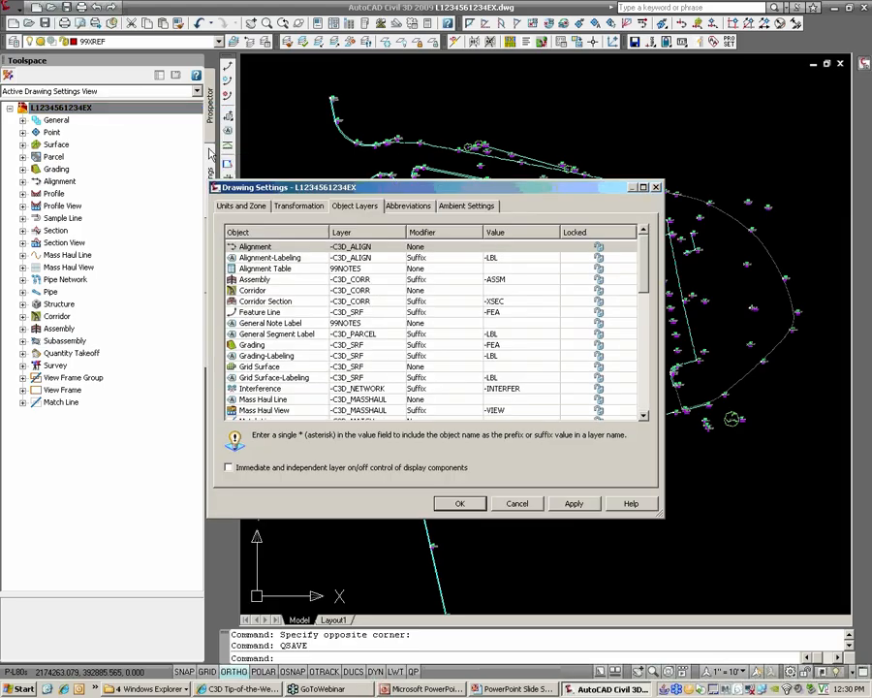
pyautogui.click(243, 206)
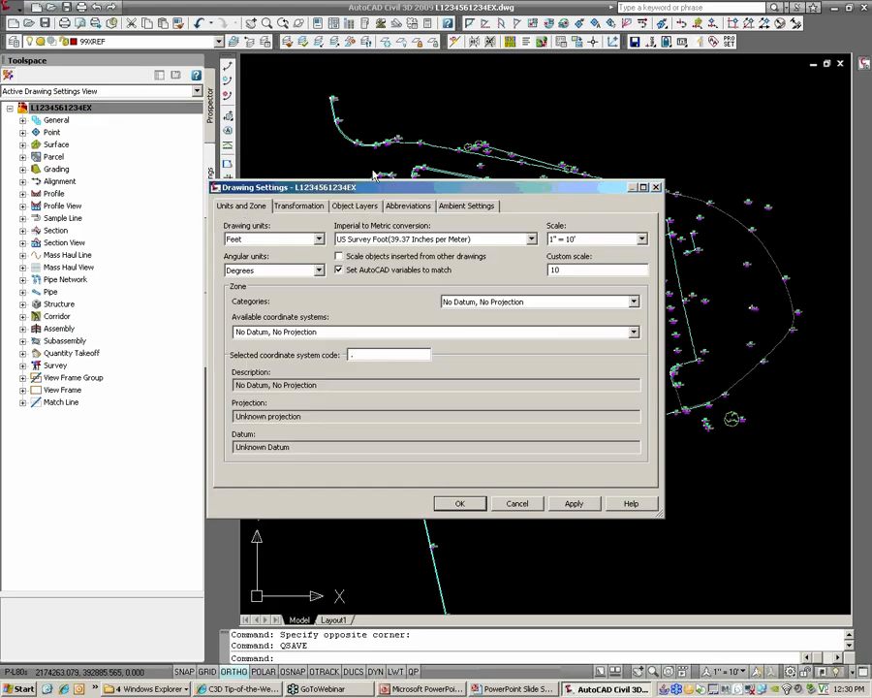
pyautogui.moveTo(317, 187); pyautogui.dragTo(413, 142)
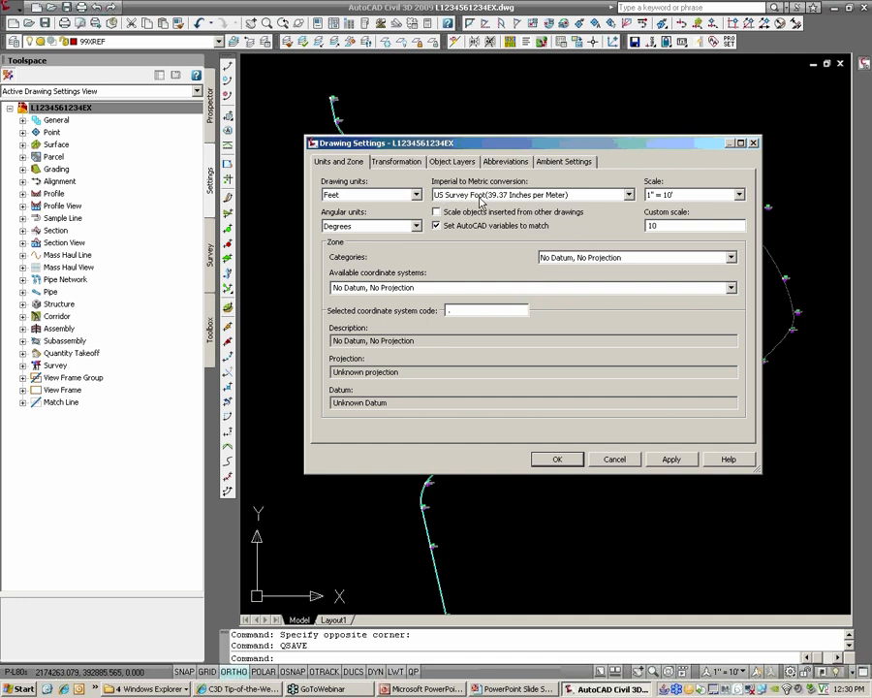
pyautogui.click(448, 310)
pyautogui.write('PA83-SF')
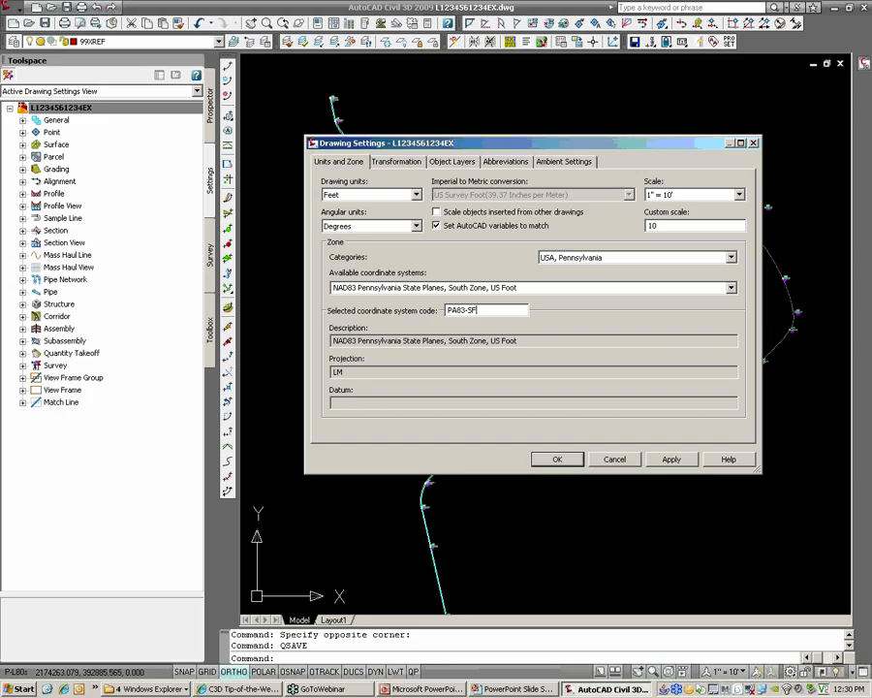
pyautogui.press('Tab')
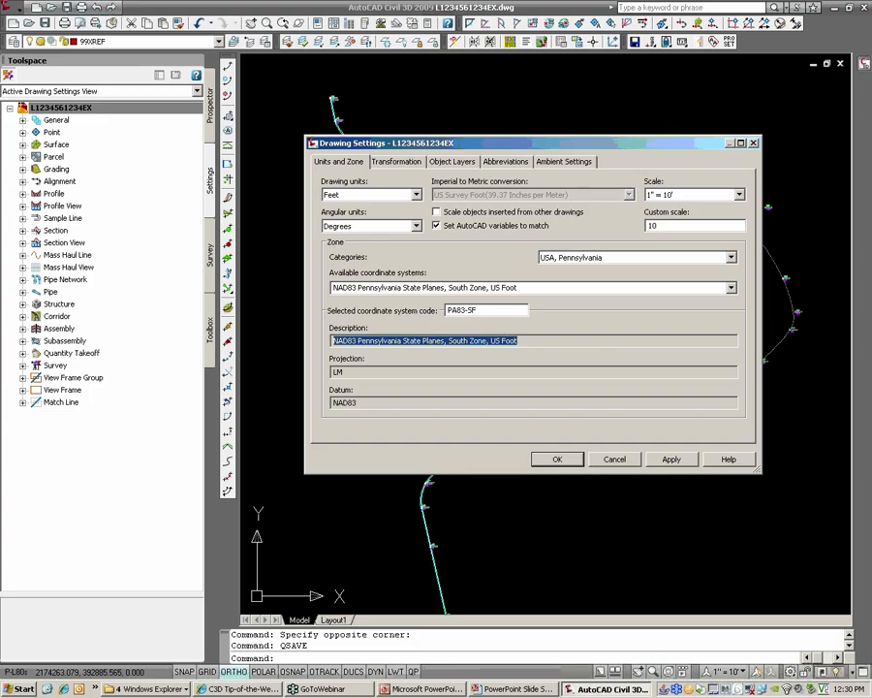
pyautogui.click(558, 463)
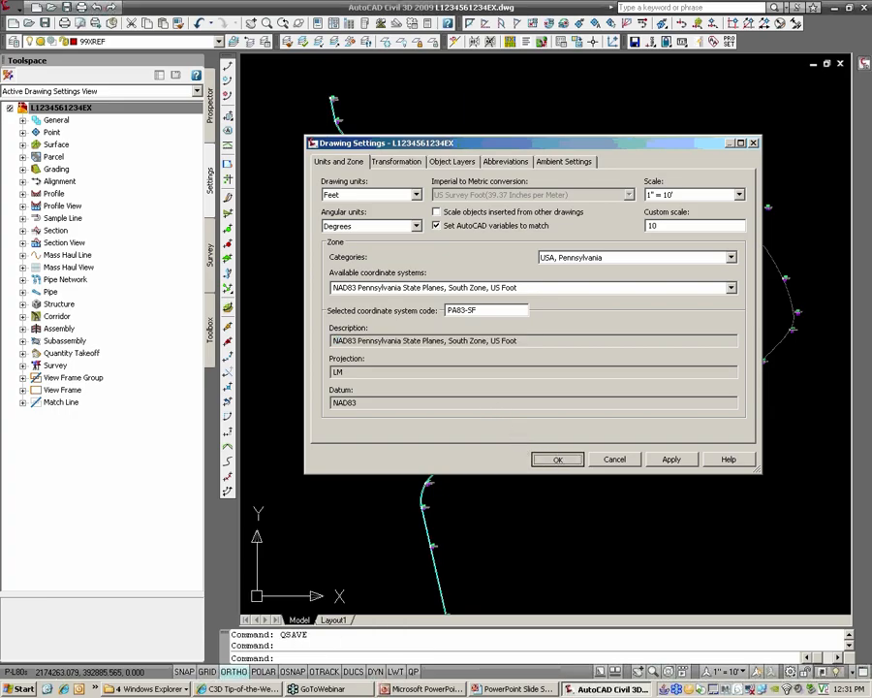
pyautogui.click(210, 115)
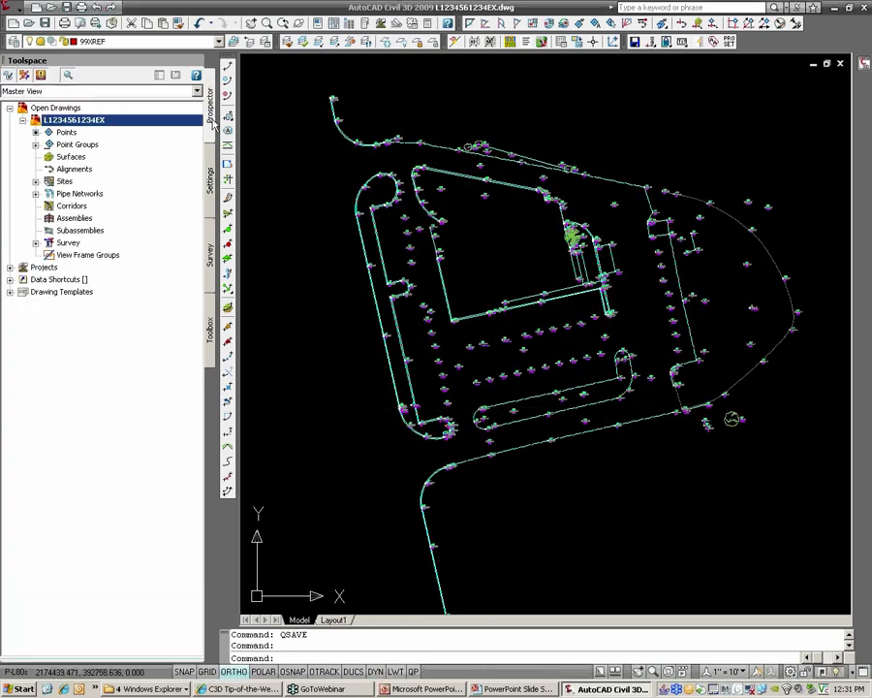
pyautogui.click(46, 23)
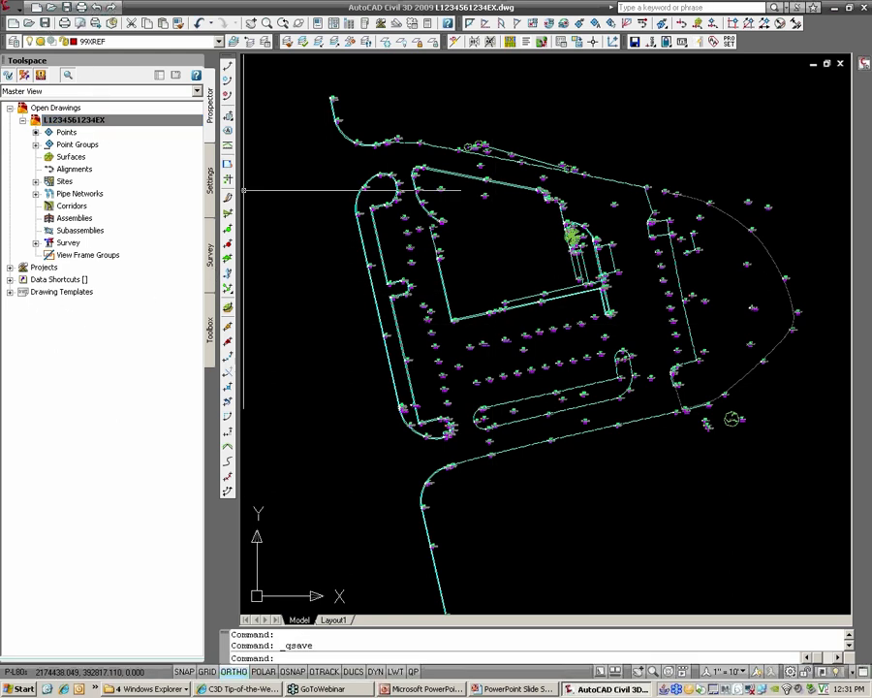
# Set the drawing's coordinate system to NAD27 Pennsylvania State Planes, South Zone(3702), US Foot.
pyautogui.click(210, 186)
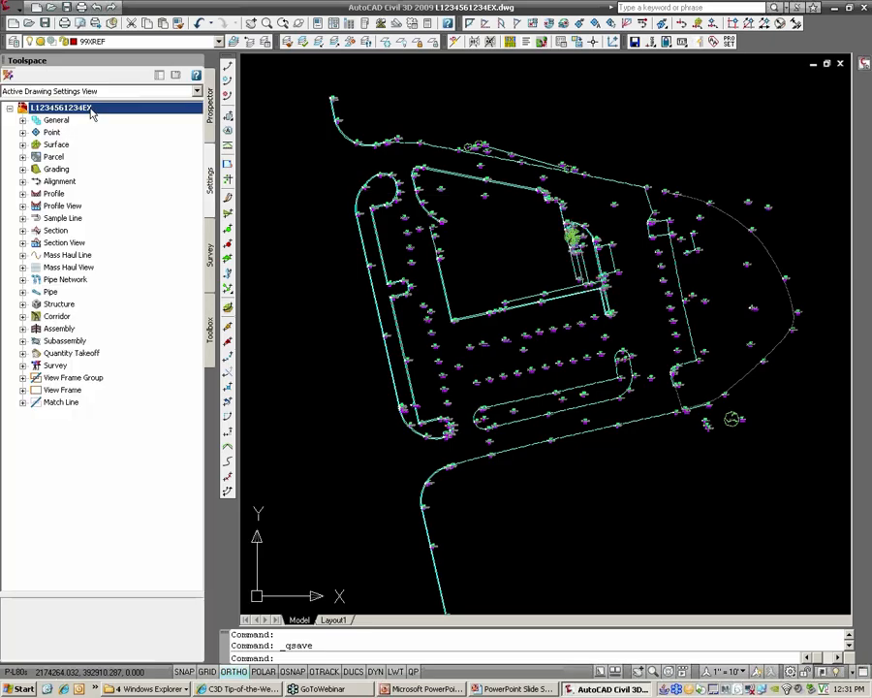
pyautogui.rightClick(113, 111)
pyautogui.click(115, 115)
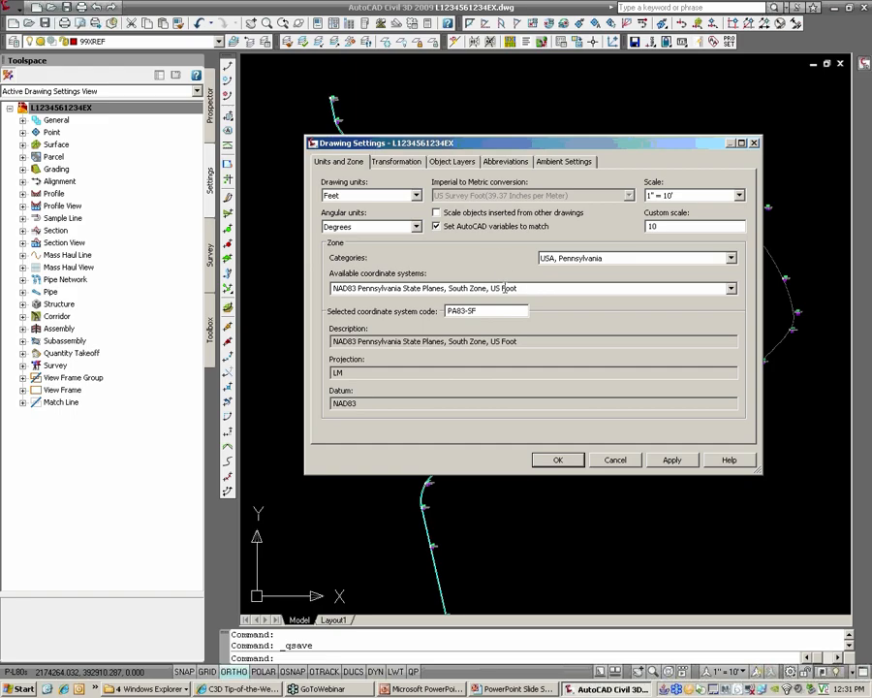
pyautogui.click(730, 289)
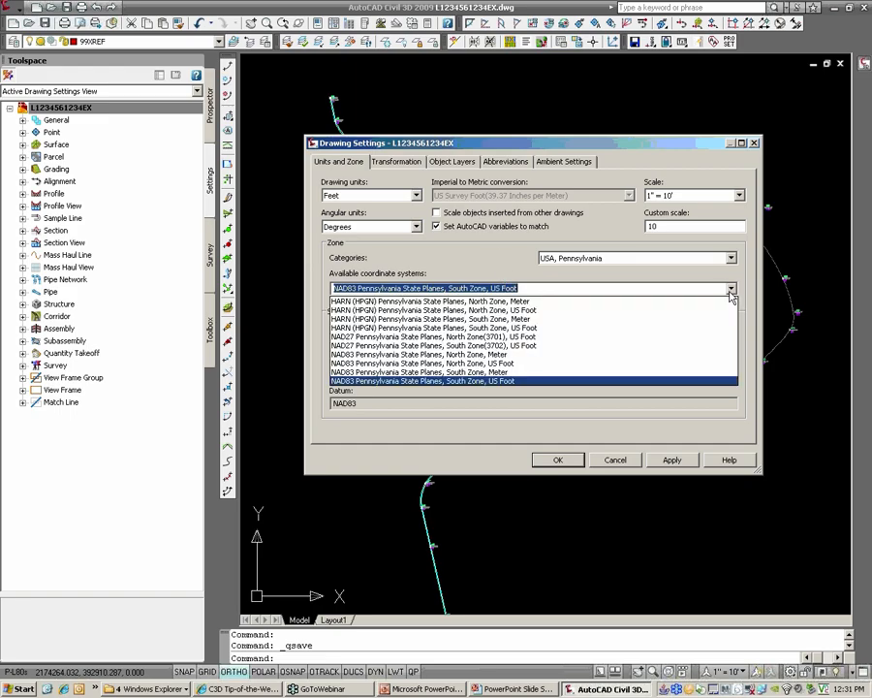
pyautogui.click(452, 347)
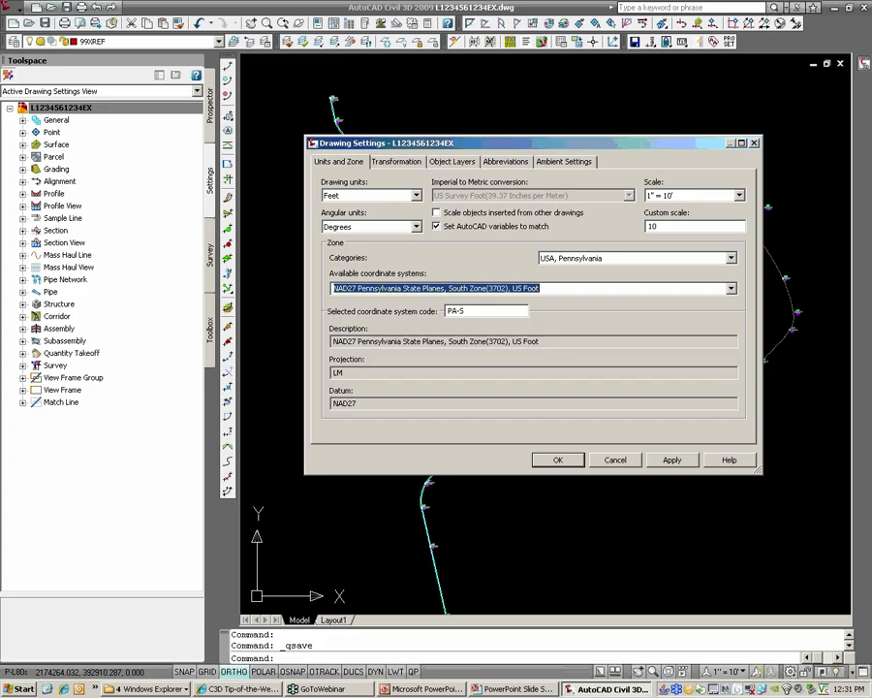
pyautogui.click(560, 461)
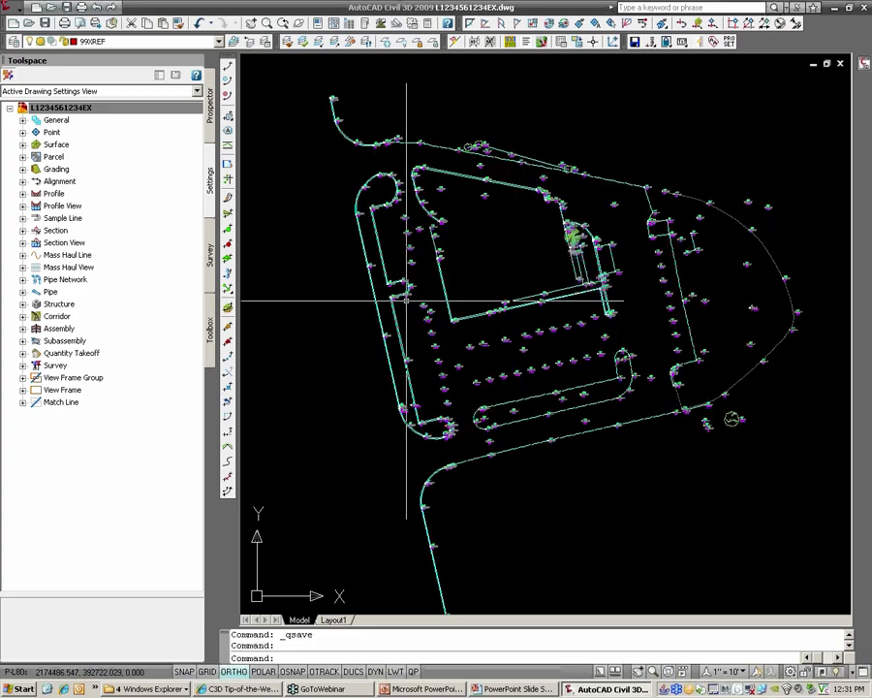
pyautogui.click(210, 253)
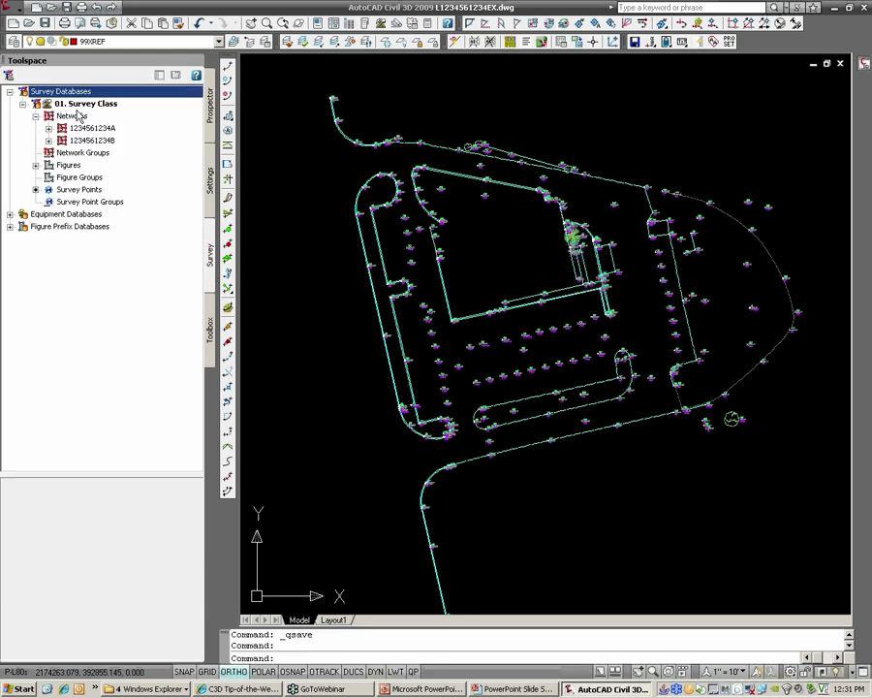
pyautogui.rightClick(77, 119)
pyautogui.click(114, 143)
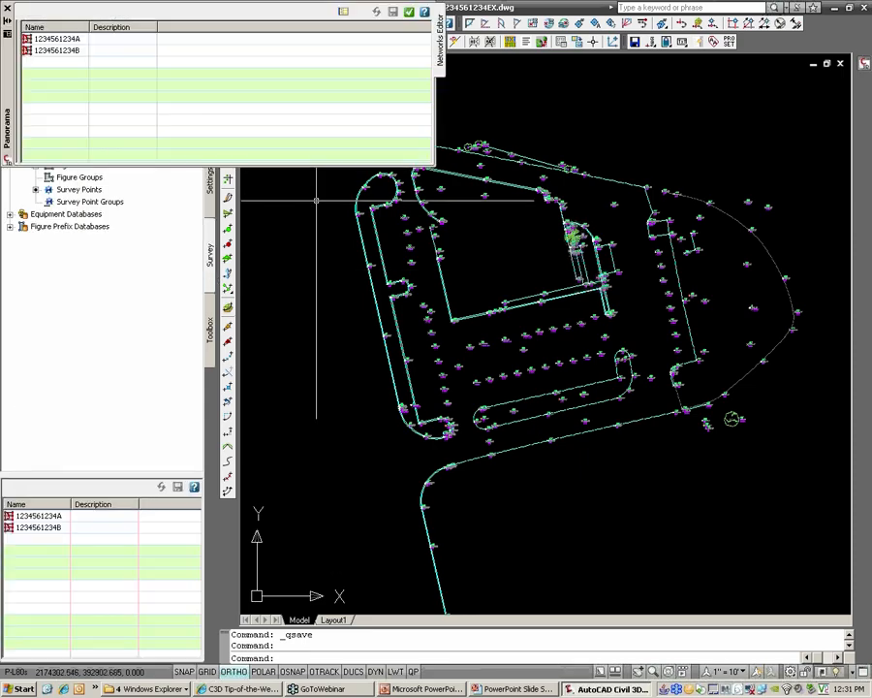
pyautogui.click(409, 12)
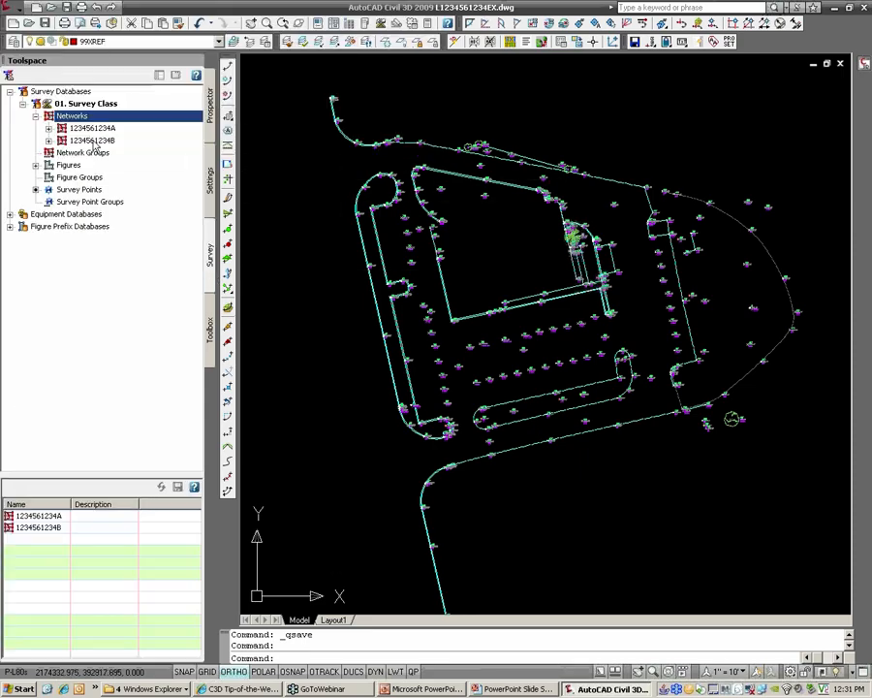
# Set the coordinate zone of the 01. Survey Class survey database to code PA83-SF.
pyautogui.rightClick(92, 110)
pyautogui.click(126, 131)
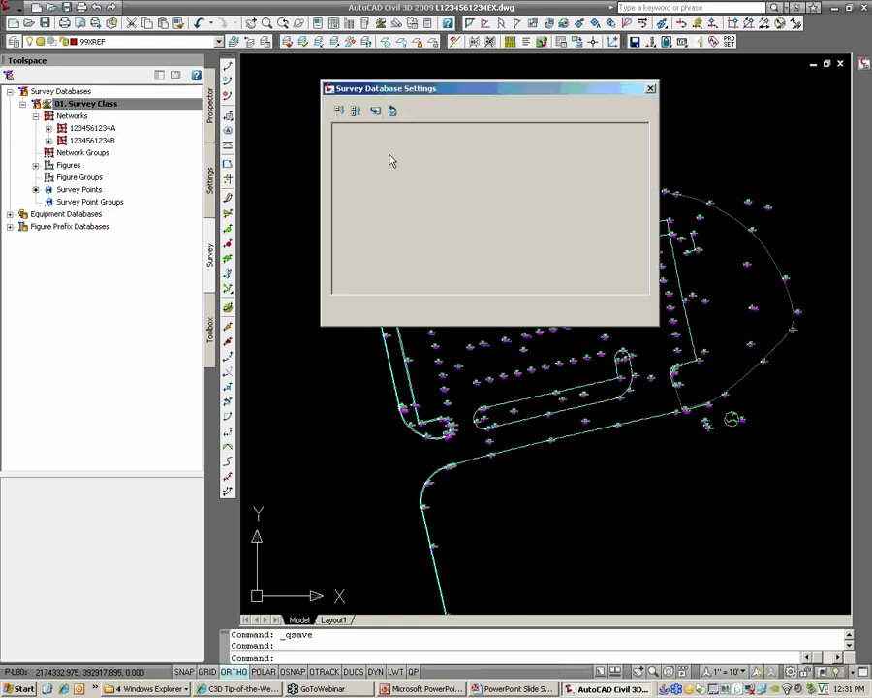
pyautogui.click(708, 143)
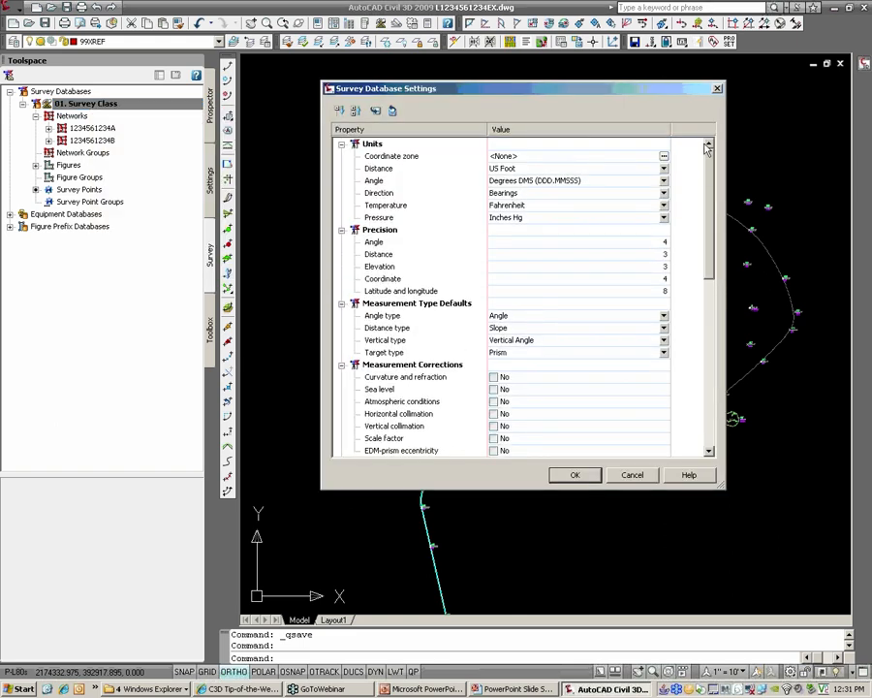
pyautogui.click(663, 157)
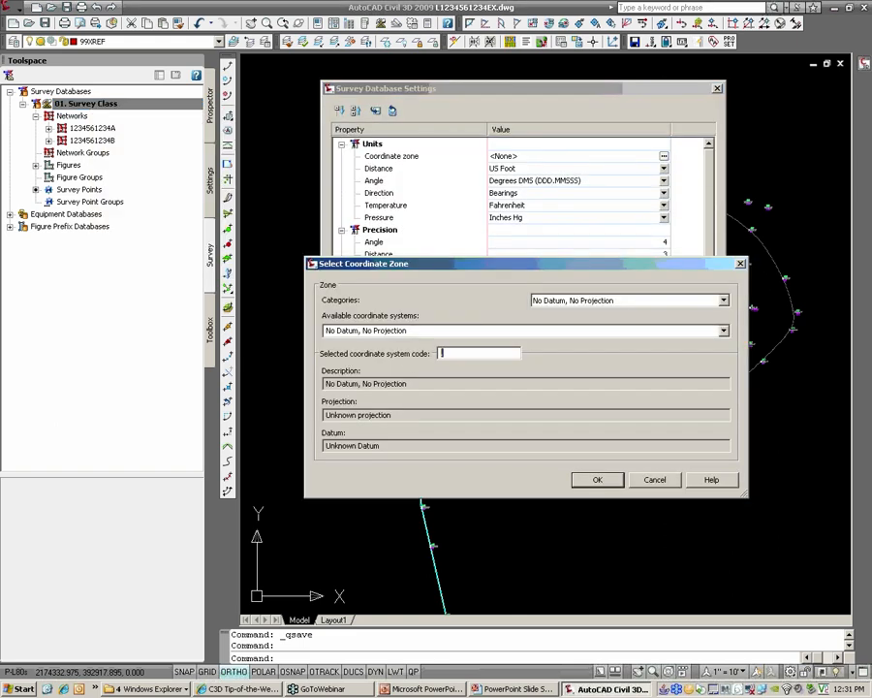
pyautogui.write('PA83-S')
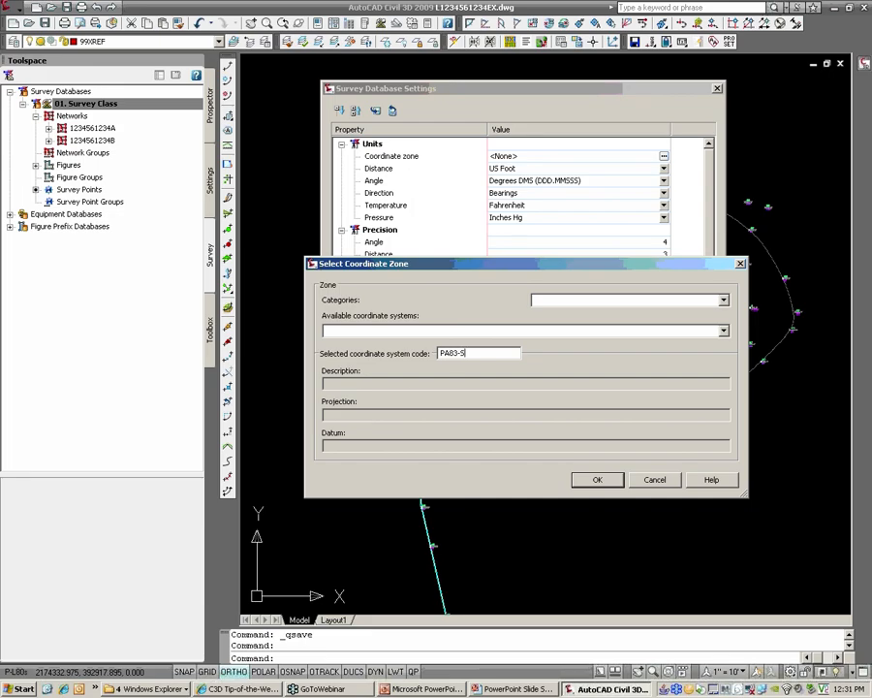
pyautogui.write('F')
pyautogui.click(597, 480)
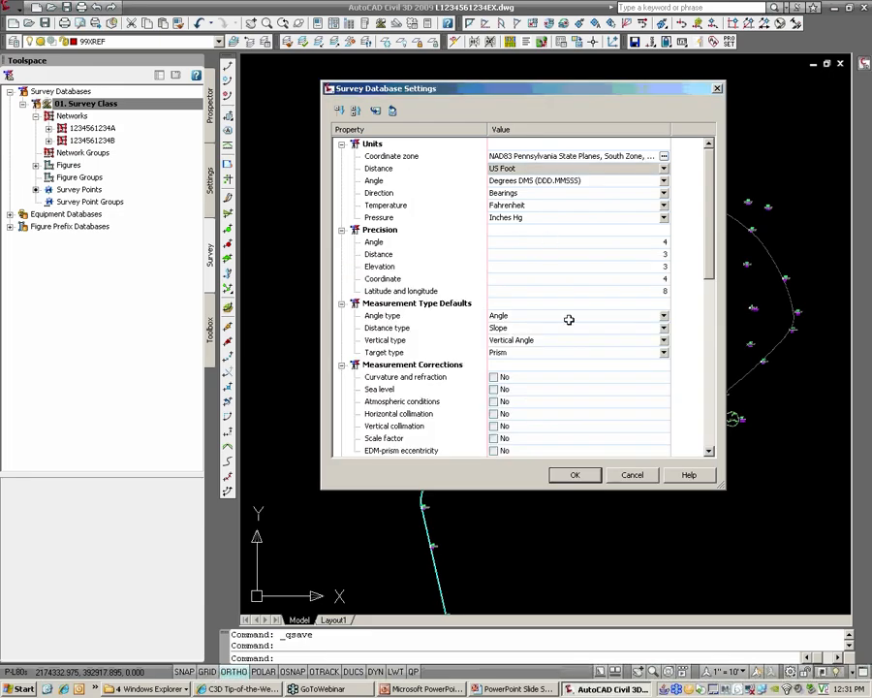
pyautogui.click(574, 474)
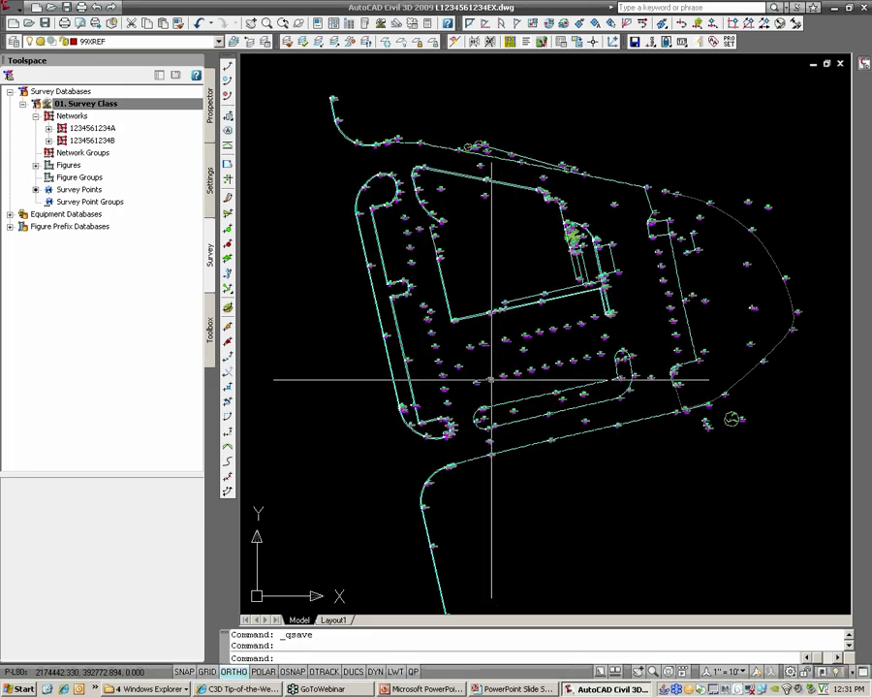
# Regenerate the entire drawing and save it.
pyautogui.write('REA')
pyautogui.press('Return')
pyautogui.write('QSAVE')
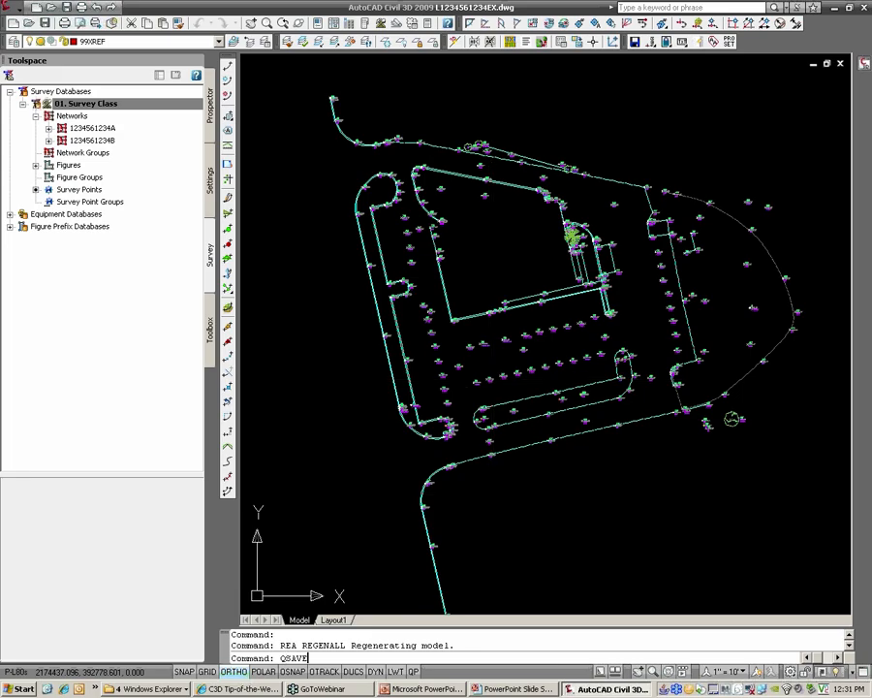
pyautogui.press('Return')
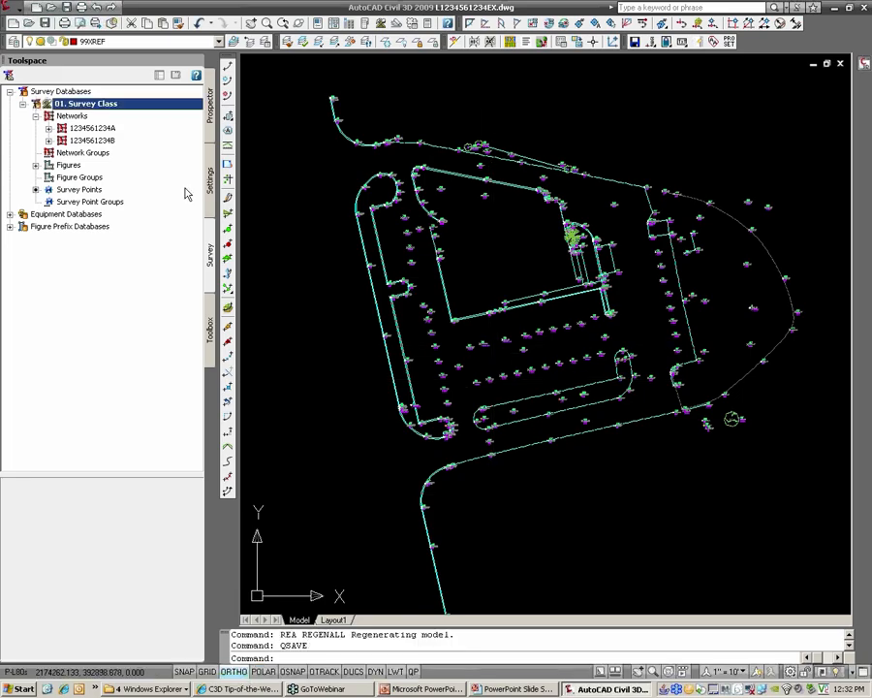
# Update the 01. Survey Class database's survey points in the drawing.
pyautogui.rightClick(72, 191)
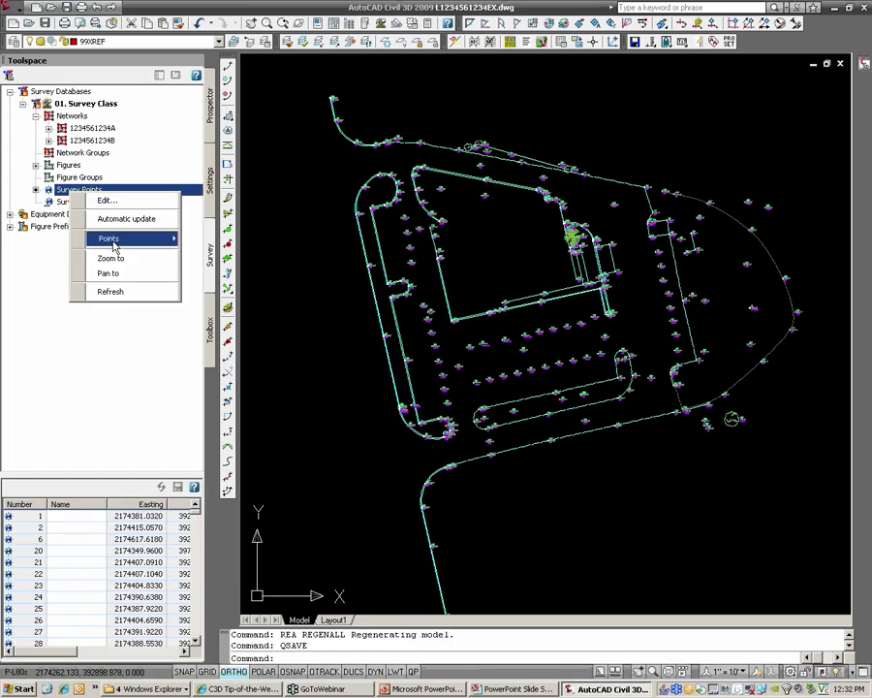
pyautogui.moveTo(170, 238)
pyautogui.click(240, 293)
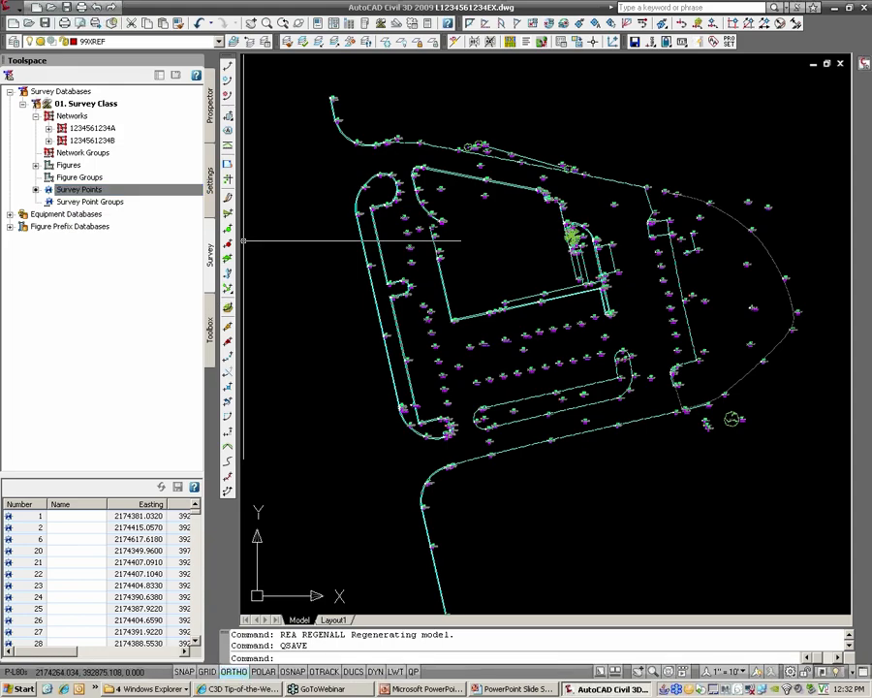
# Examine where the survey points lie relative to the survey figures across the full drawing extents.
pyautogui.scroll(-10, 356, 251)
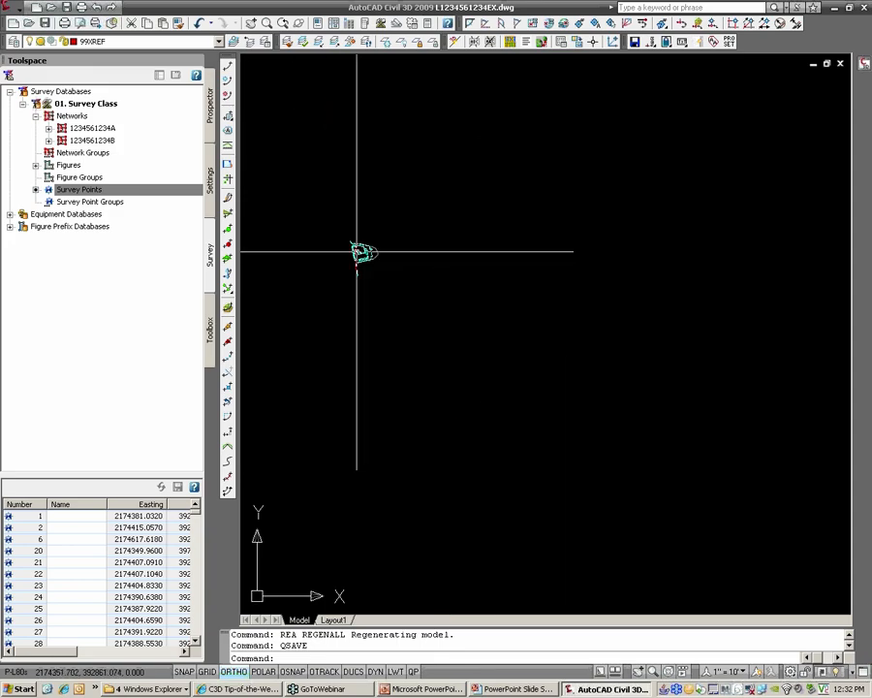
pyautogui.moveTo(349, 246); pyautogui.dragTo(526, 275, button='middle')
pyautogui.scroll(-2, 519, 266)
pyautogui.moveTo(462, 260); pyautogui.dragTo(529, 268, button='middle')
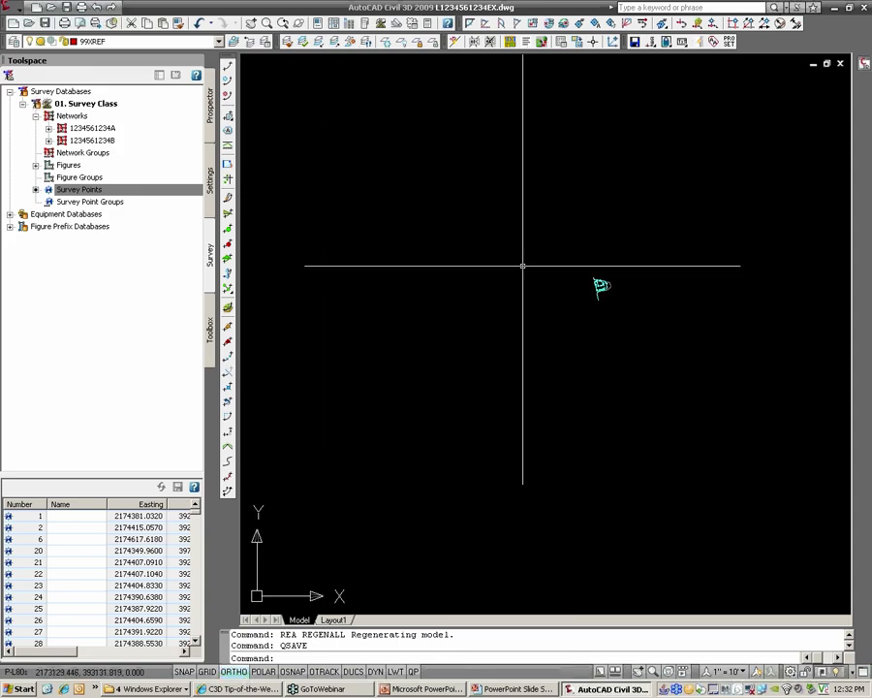
pyautogui.moveTo(614, 272); pyautogui.dragTo(451, 266, button='middle')
pyautogui.scroll(12, 450, 266)
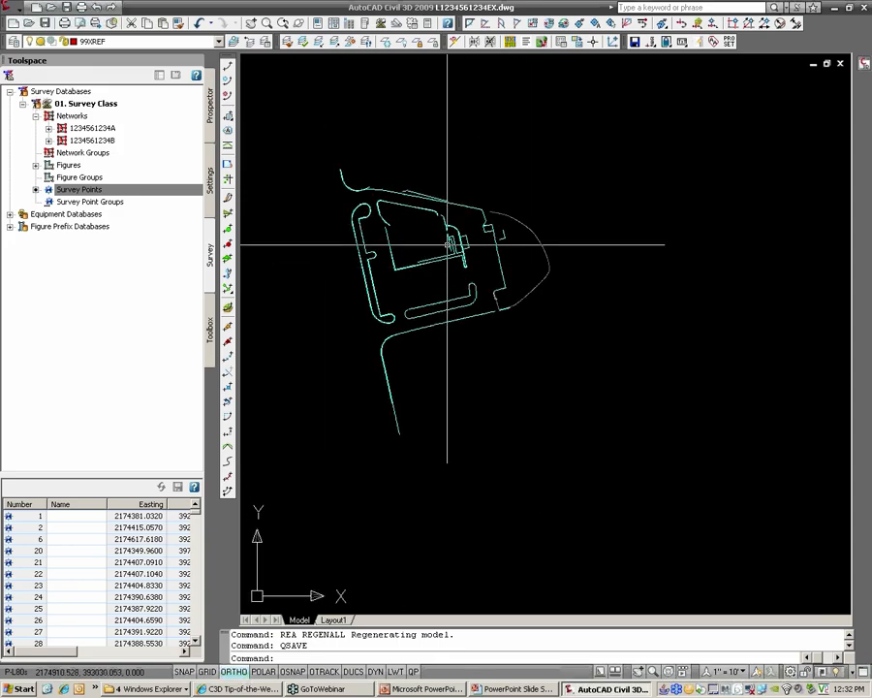
pyautogui.write('z')
pyautogui.press('Return')
pyautogui.write('e')
pyautogui.press('Return')
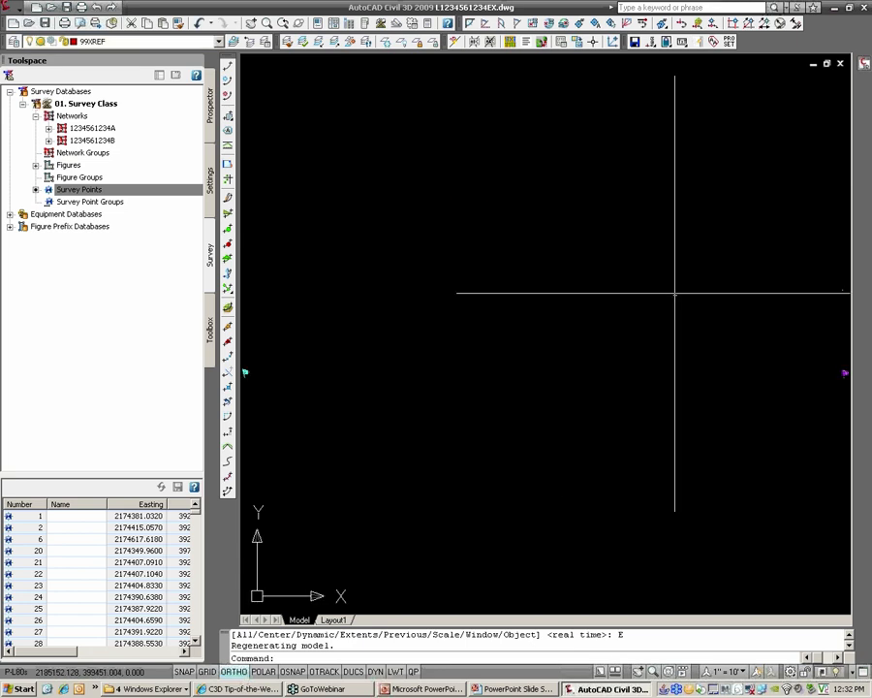
pyautogui.scroll(-2, 669, 295)
pyautogui.moveTo(754, 336)
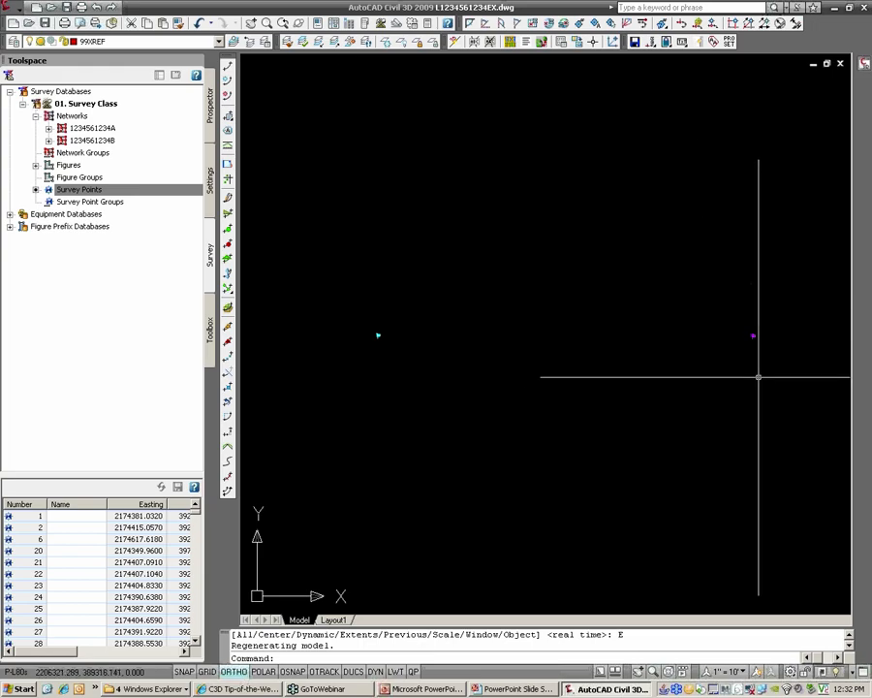
# Measure the distance from the survey points across to the survey figures.
pyautogui.write('DI')
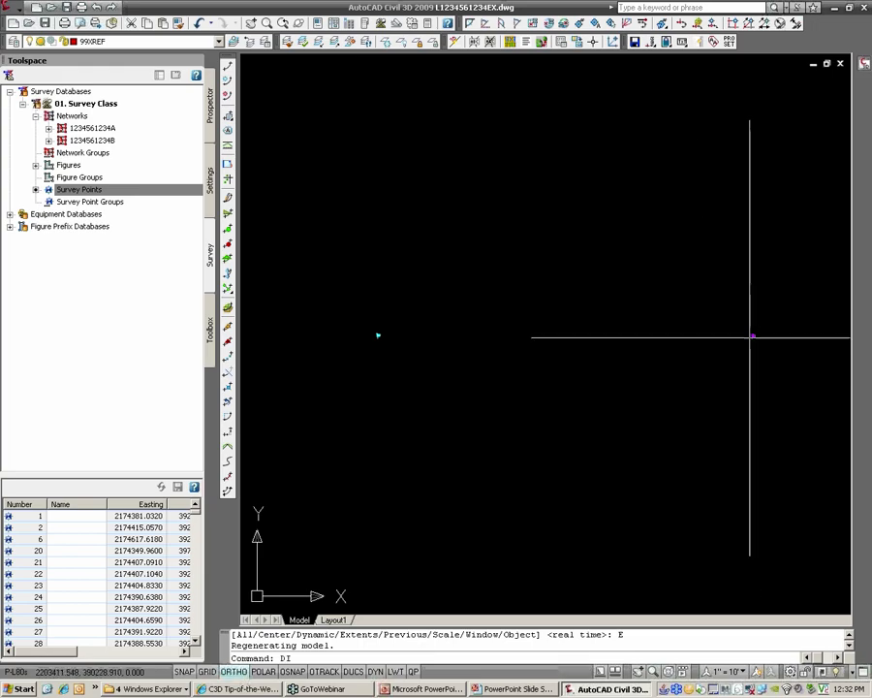
pyautogui.press('Return')
pyautogui.click(751, 336)
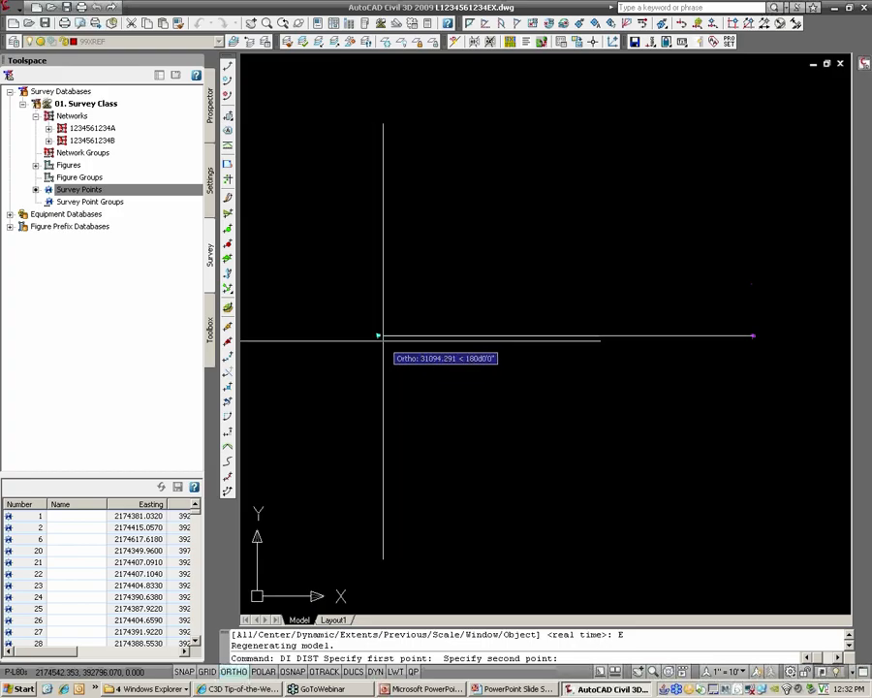
pyautogui.press('Escape')
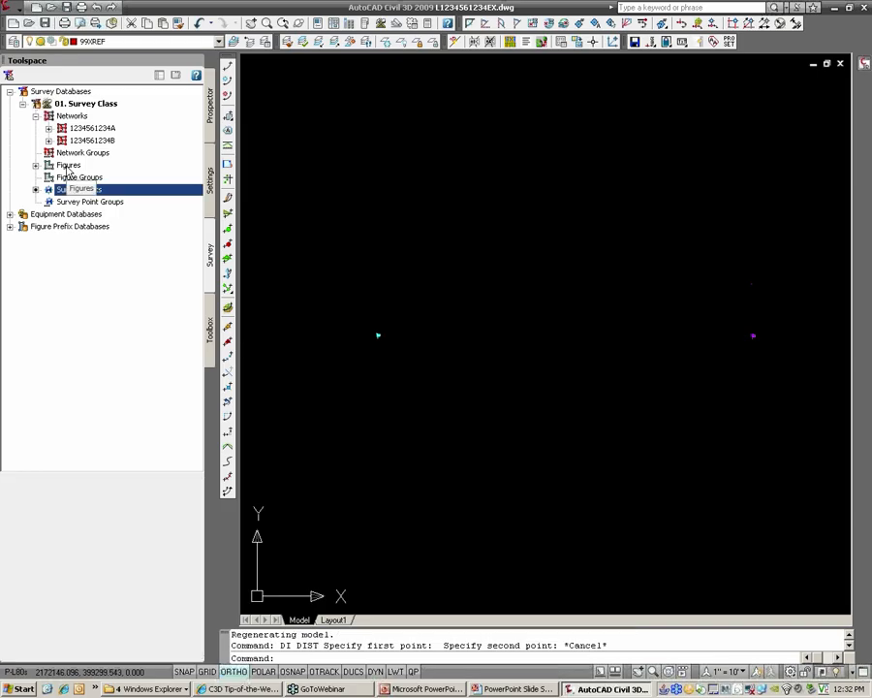
# Update the 01. Survey Class database's figures in the drawing.
pyautogui.rightClick(68, 165)
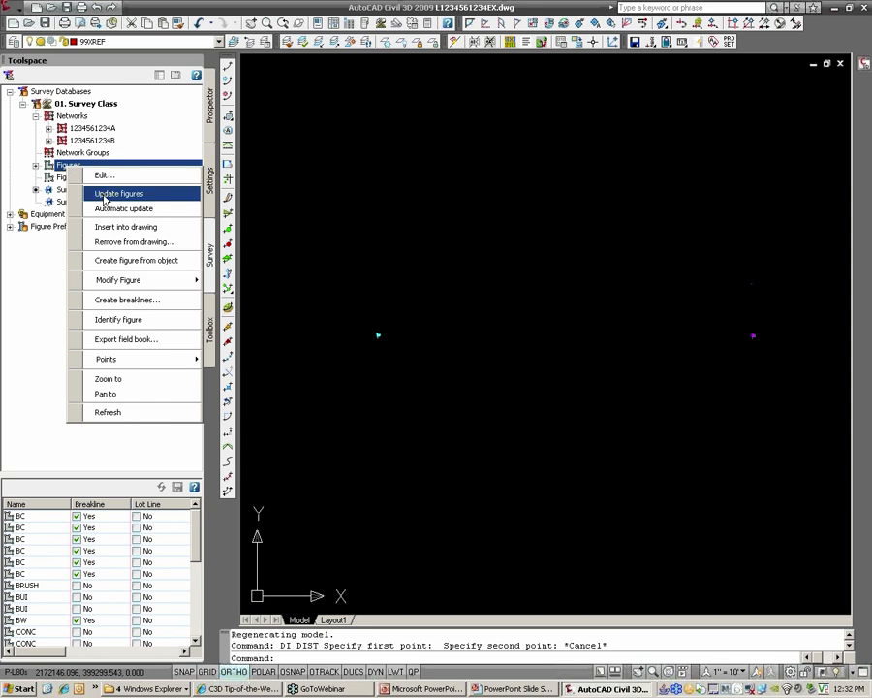
pyautogui.click(140, 195)
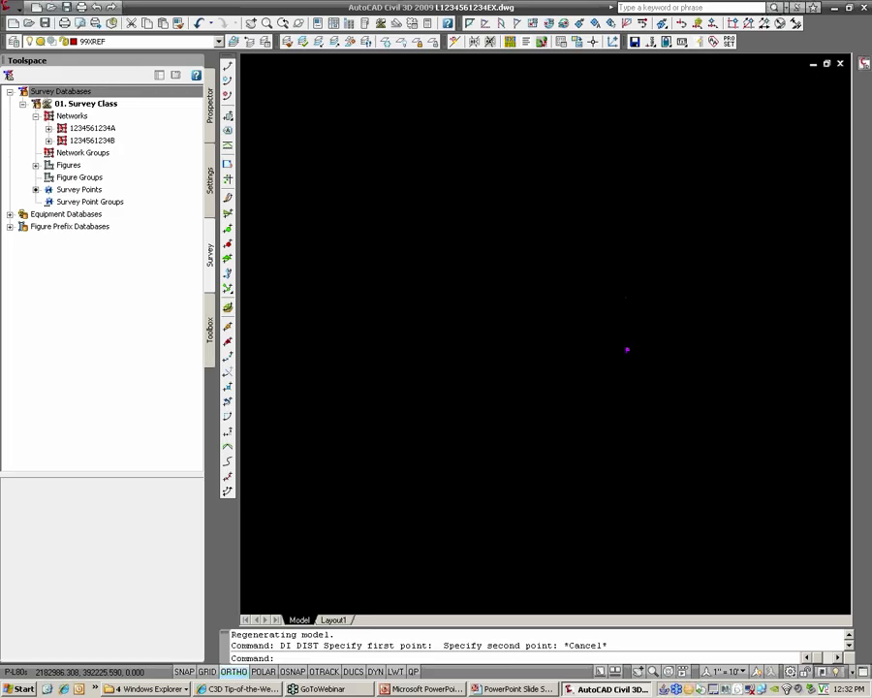
pyautogui.scroll(5, 703, 343)
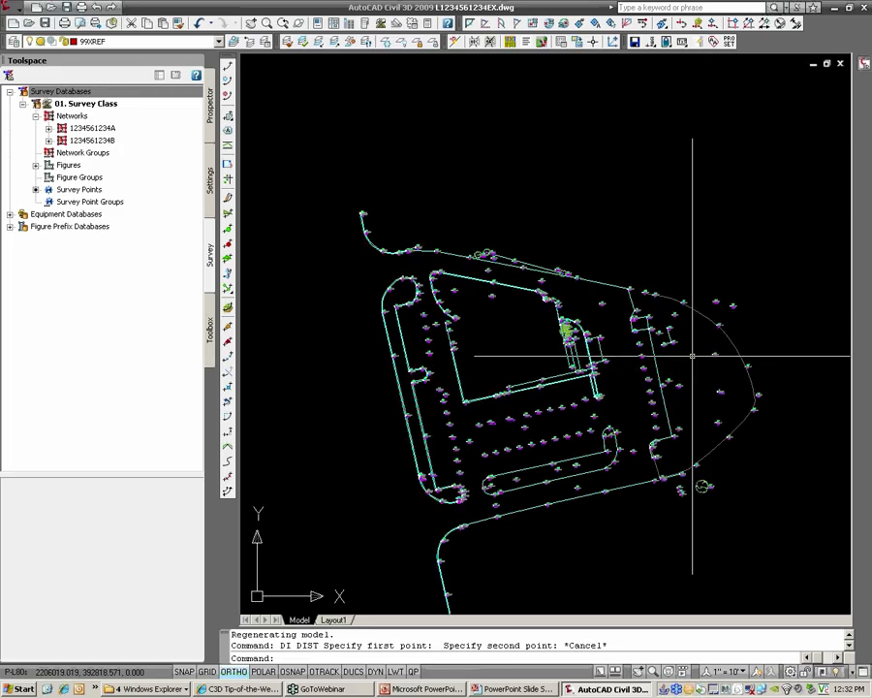
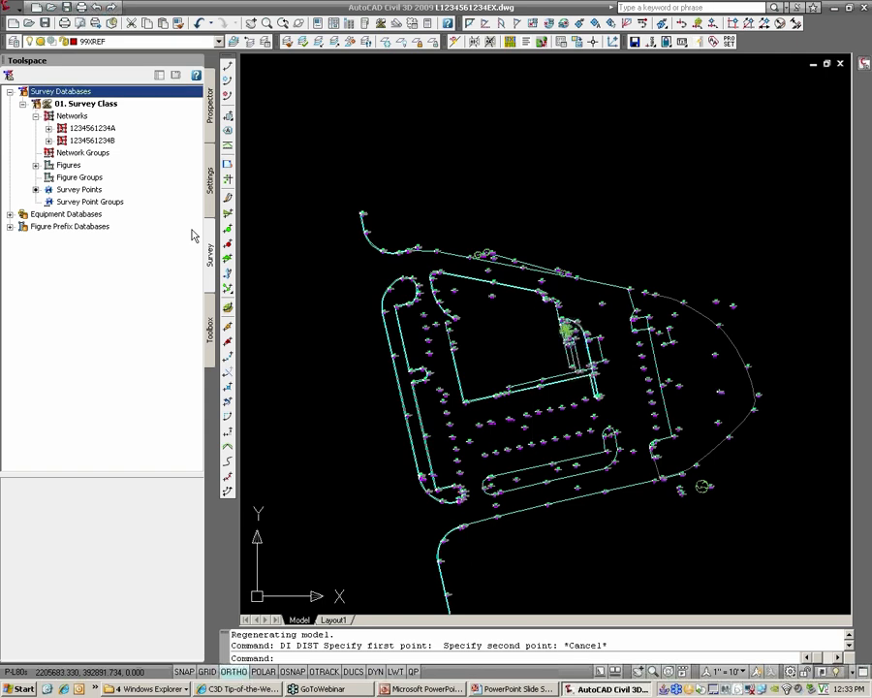
pyautogui.click(211, 171)
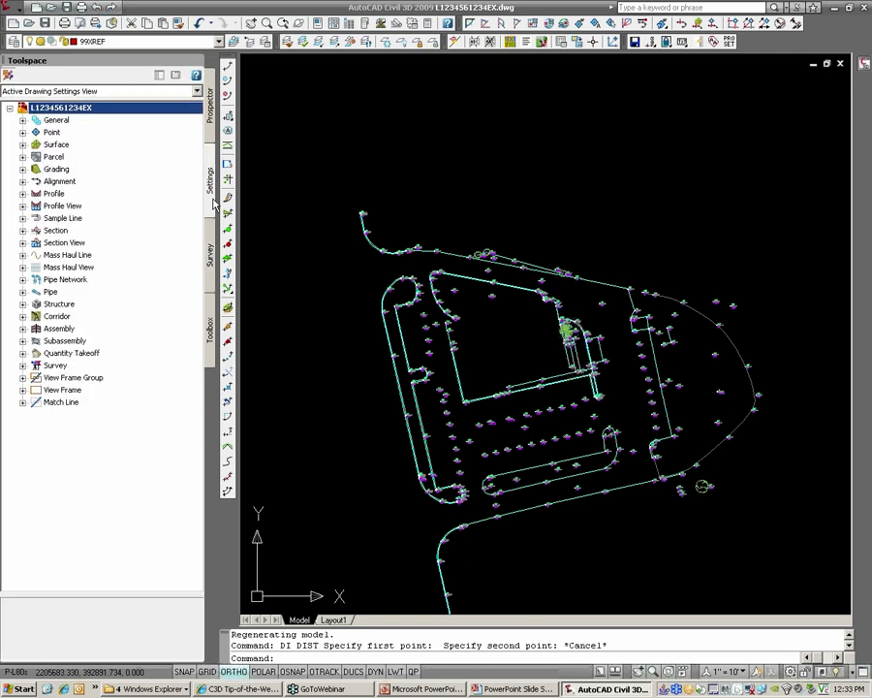
pyautogui.click(135, 110)
pyautogui.rightClick(133, 109)
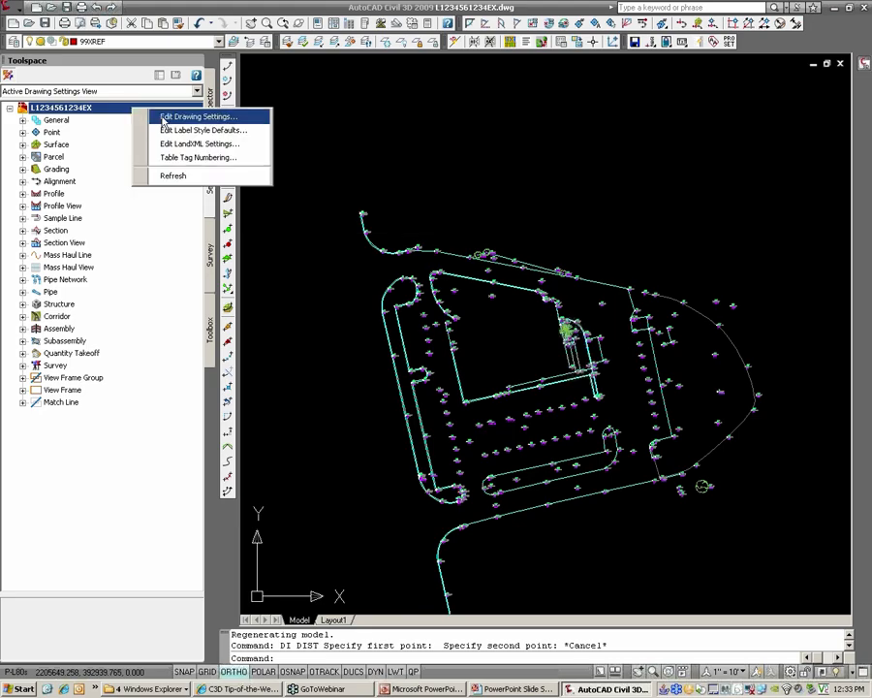
pyautogui.click(164, 117)
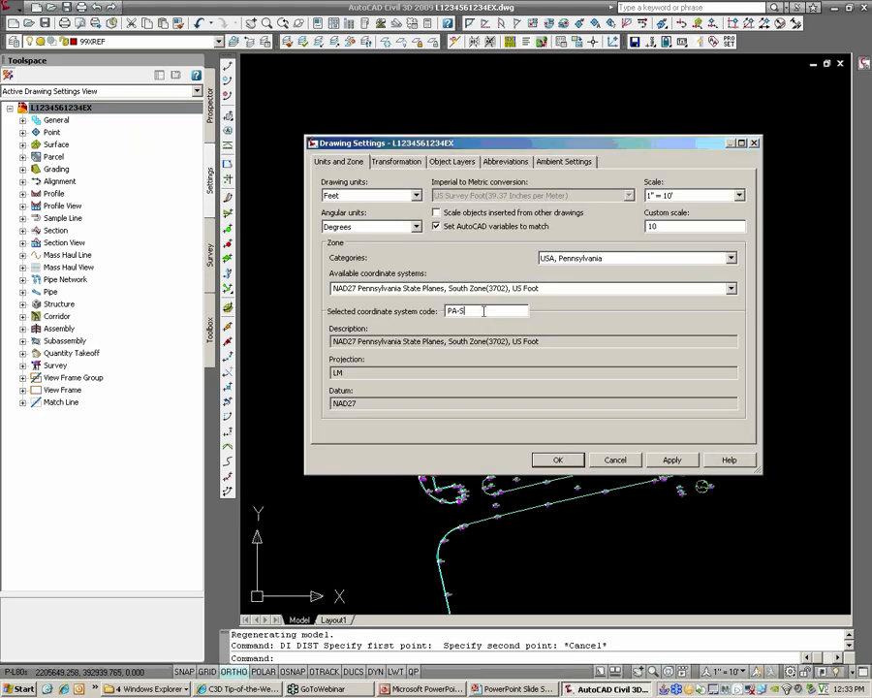
pyautogui.click(541, 289)
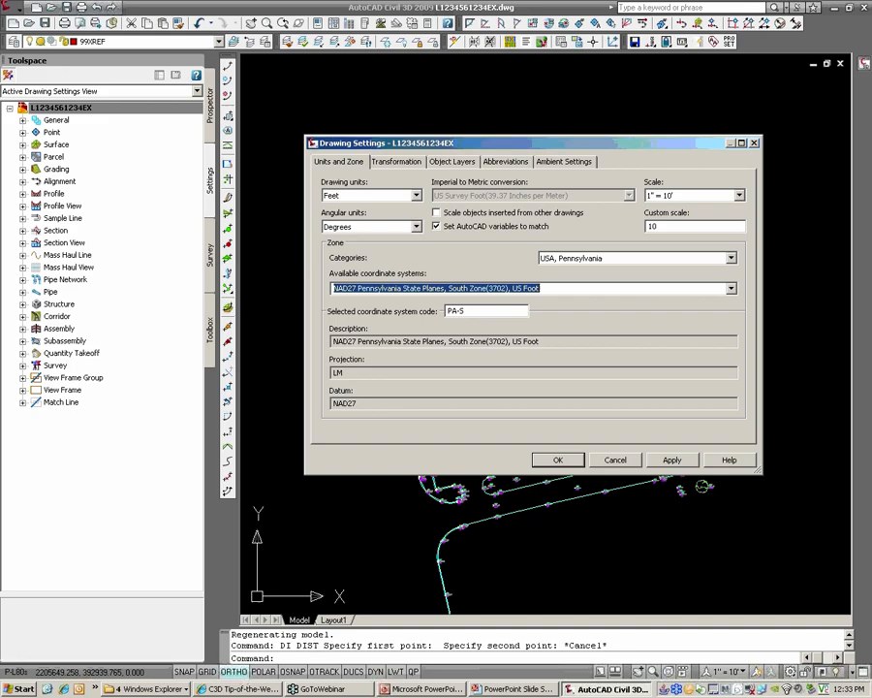
pyautogui.click(734, 291)
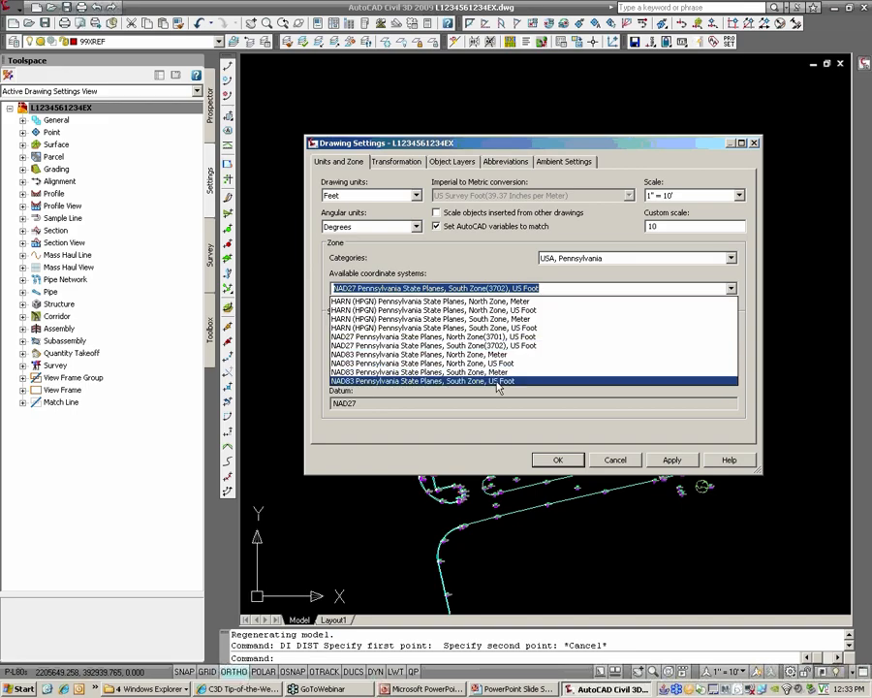
pyautogui.click(498, 385)
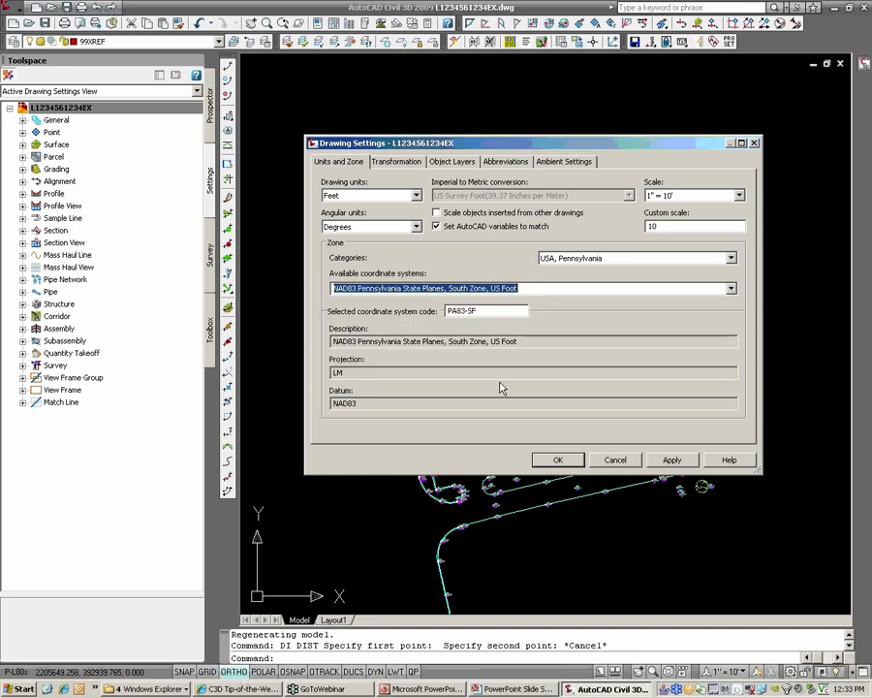
pyautogui.click(559, 460)
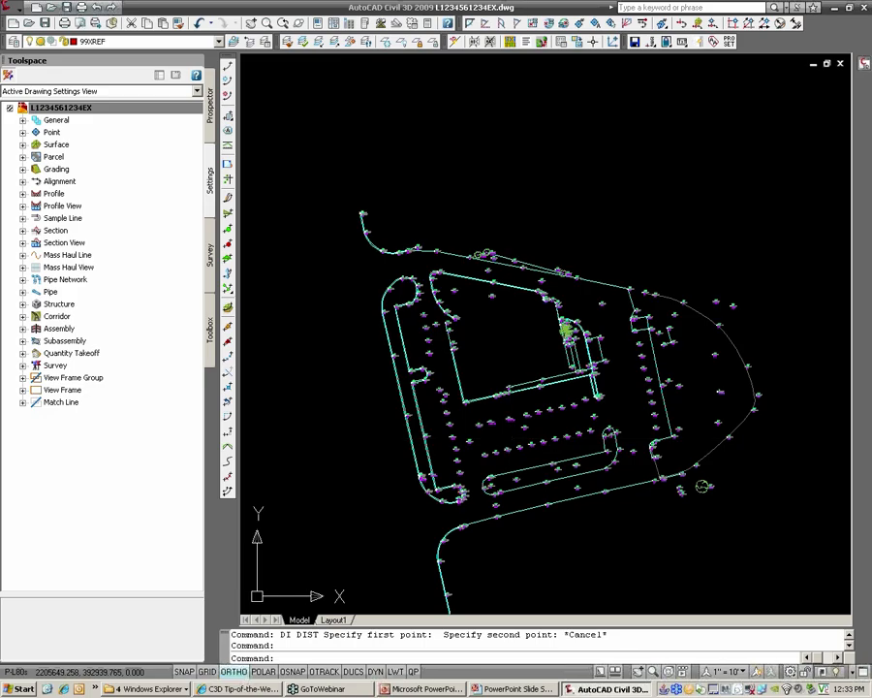
# Update the 01. Survey Class database's survey points in the drawing to match the drawing's coordinate zone.
pyautogui.click(216, 246)
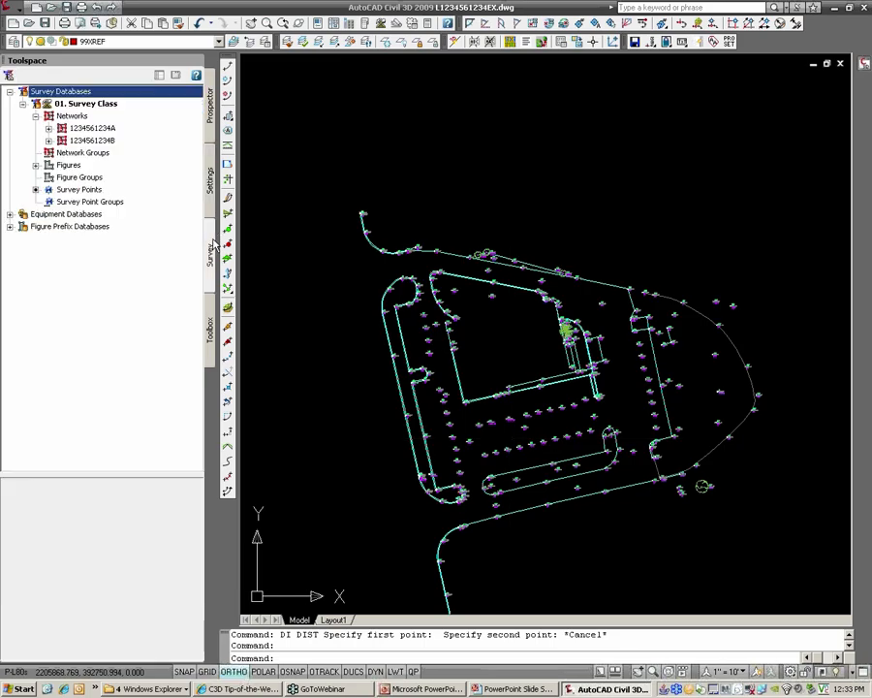
pyautogui.click(77, 189)
pyautogui.rightClick(91, 189)
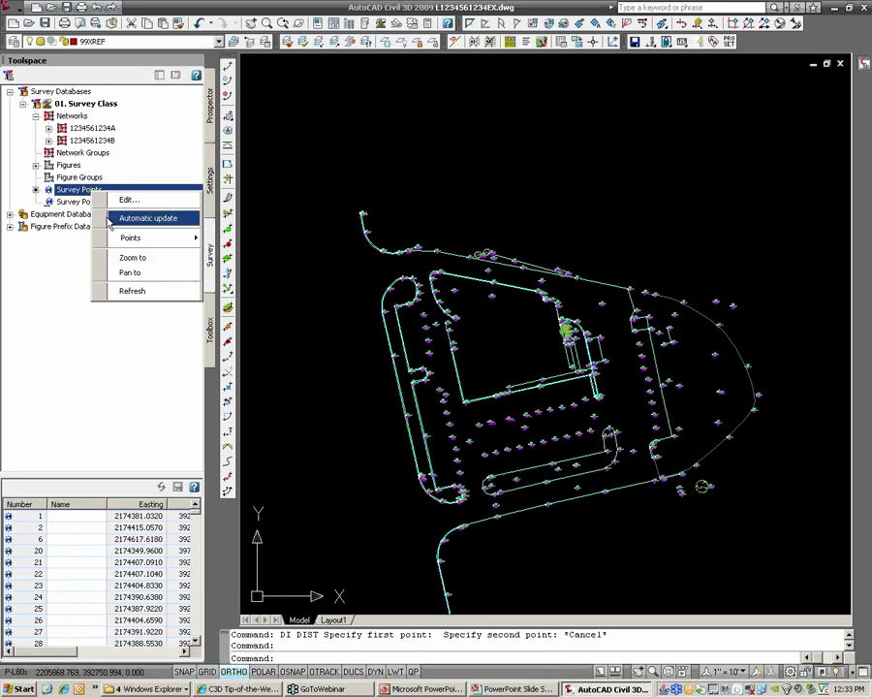
pyautogui.moveTo(121, 238)
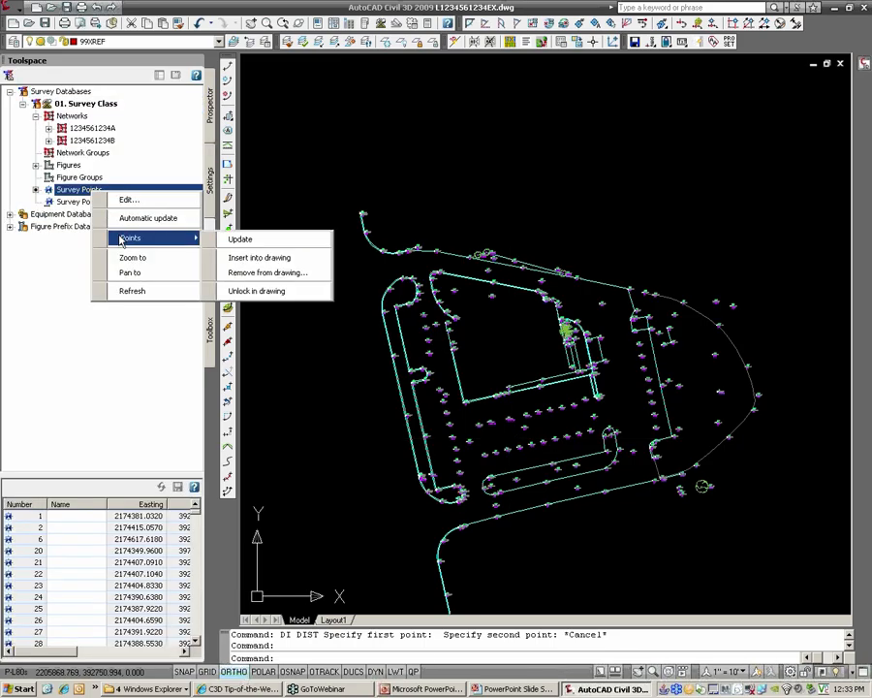
pyautogui.click(242, 240)
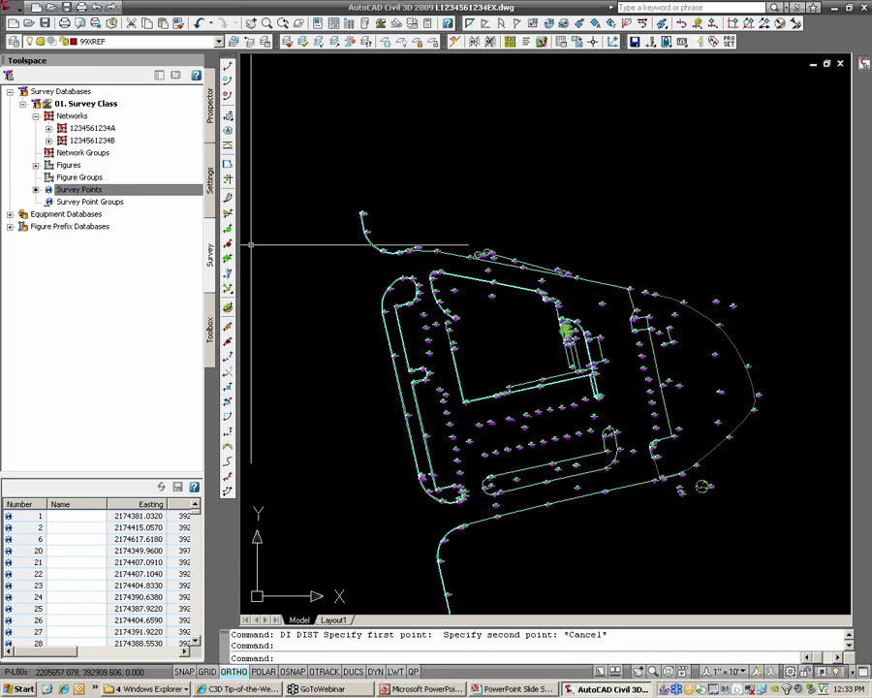
# Update the survey figures of the 01. Survey Class database to match the drawing's coordinate zone.
pyautogui.click(70, 166)
pyautogui.rightClick(76, 173)
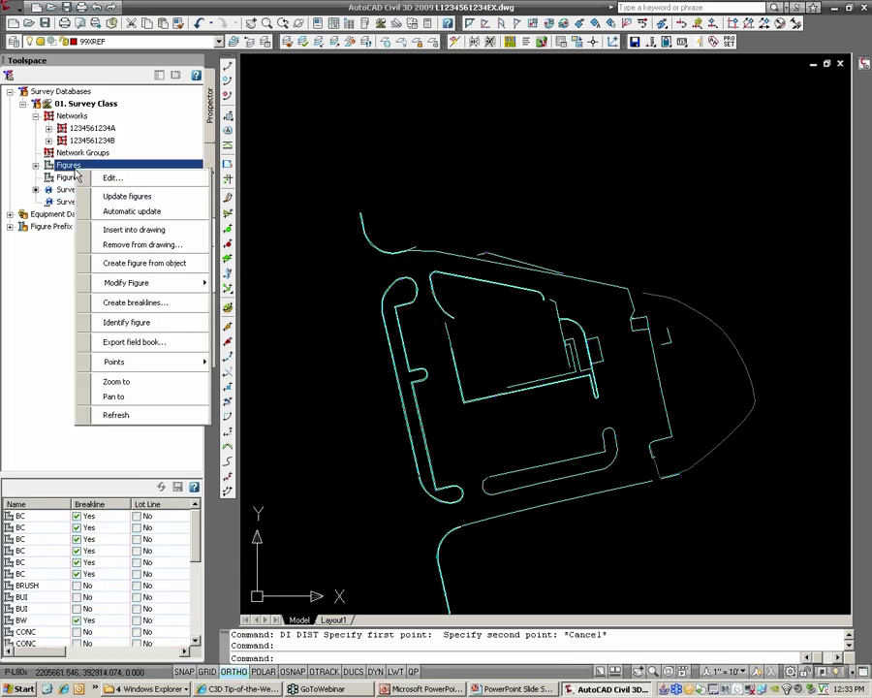
pyautogui.moveTo(145, 286)
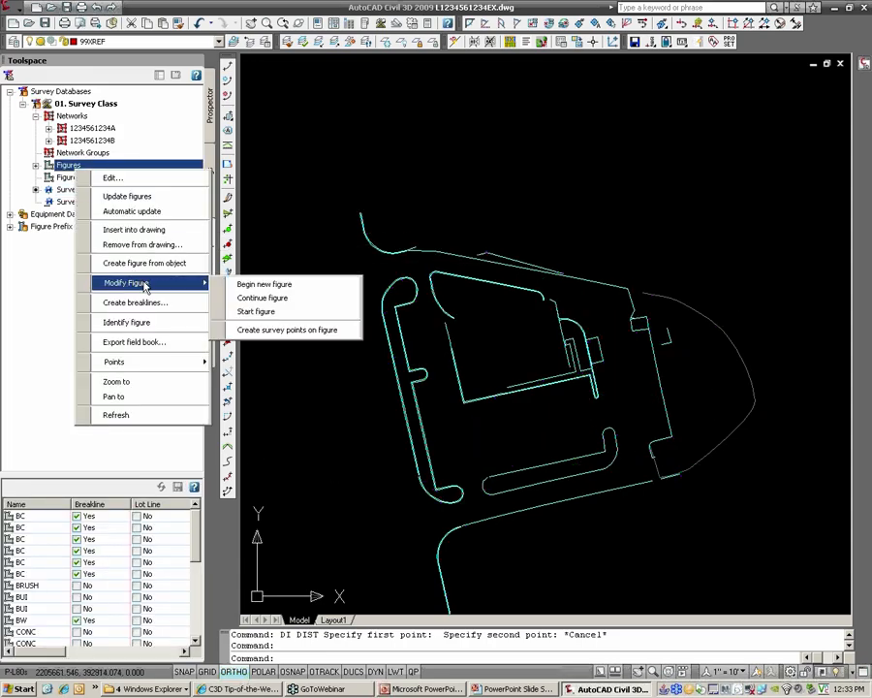
pyautogui.click(144, 198)
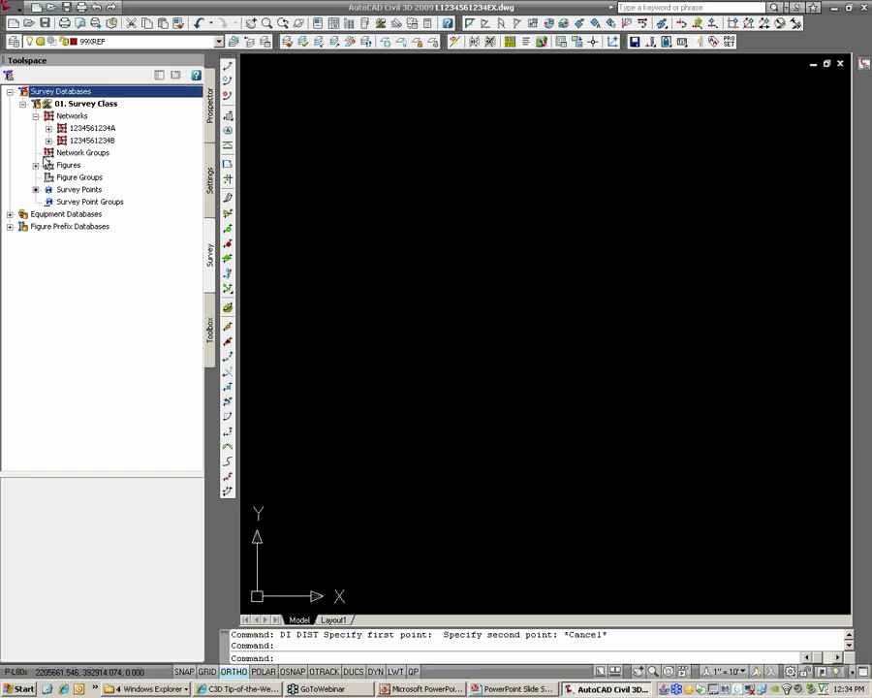
pyautogui.moveTo(431, 311); pyautogui.dragTo(781, 323, button='middle')
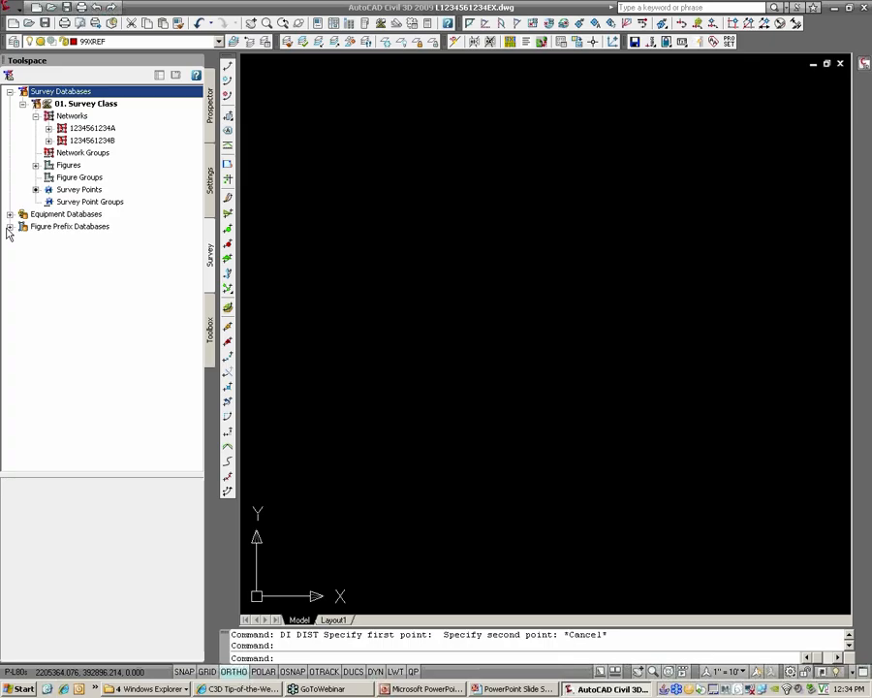
pyautogui.click(10, 226)
pyautogui.click(58, 240)
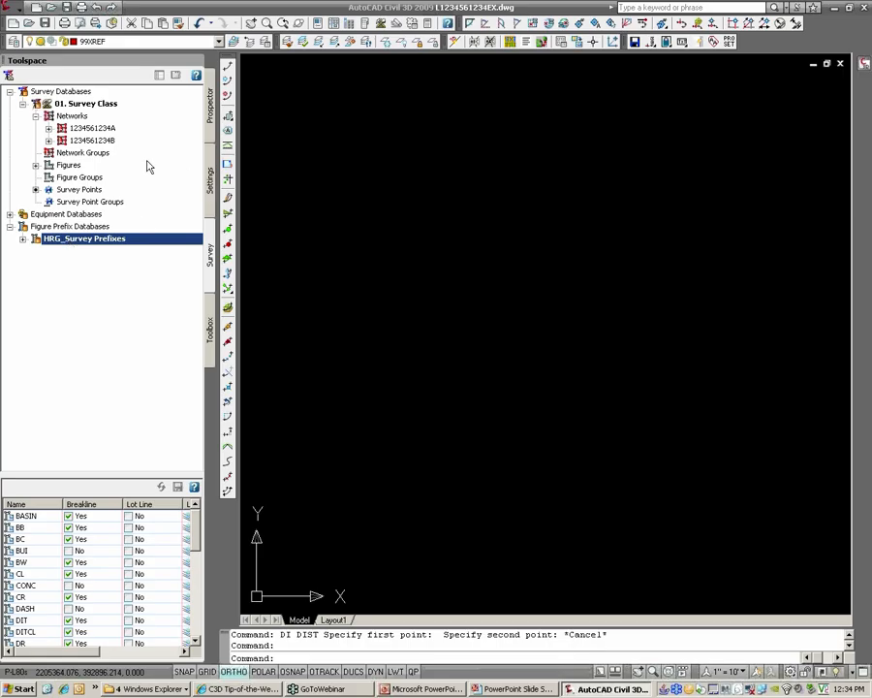
pyautogui.rightClick(71, 116)
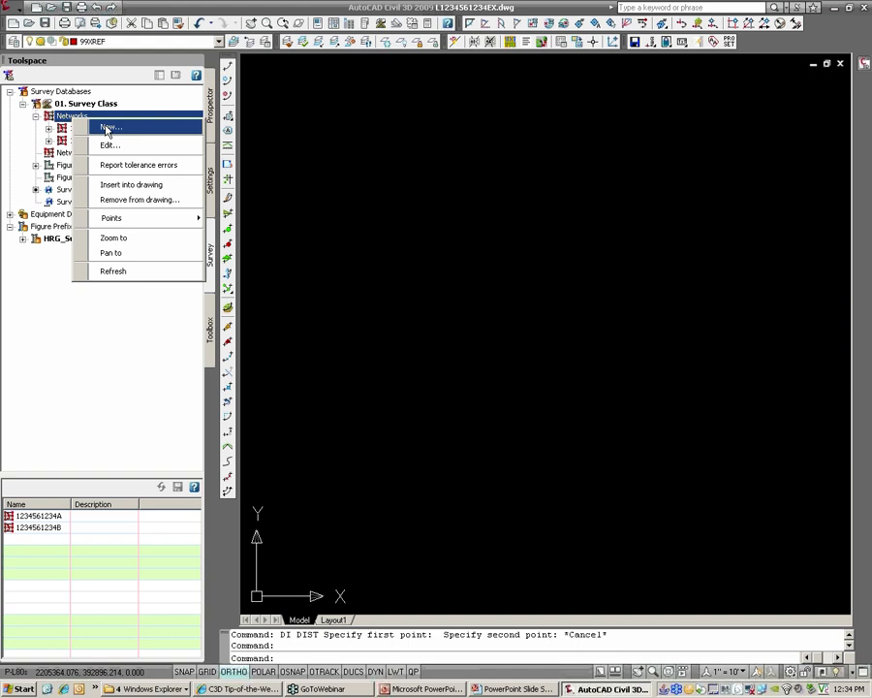
pyautogui.click(106, 128)
pyautogui.click(479, 292)
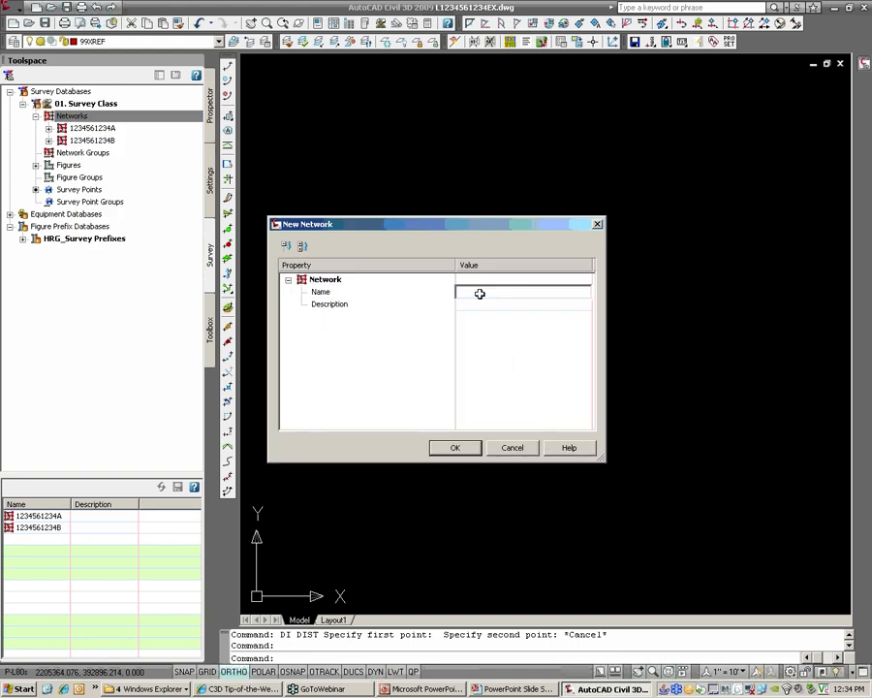
pyautogui.write('1234561234C')
pyautogui.click(455, 447)
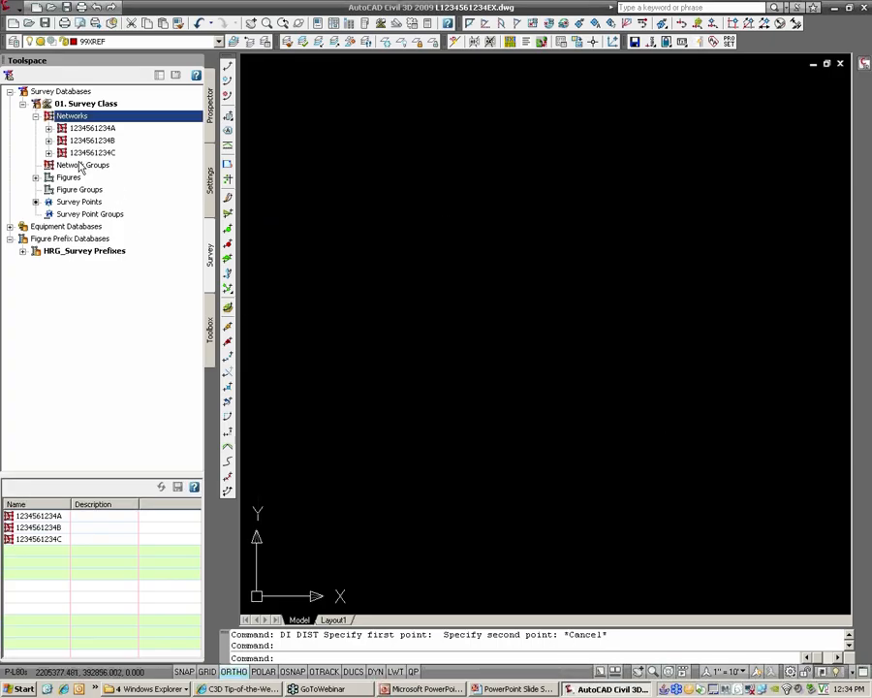
pyautogui.click(85, 155)
pyautogui.doubleClick(85, 155)
pyautogui.rightClick(85, 155)
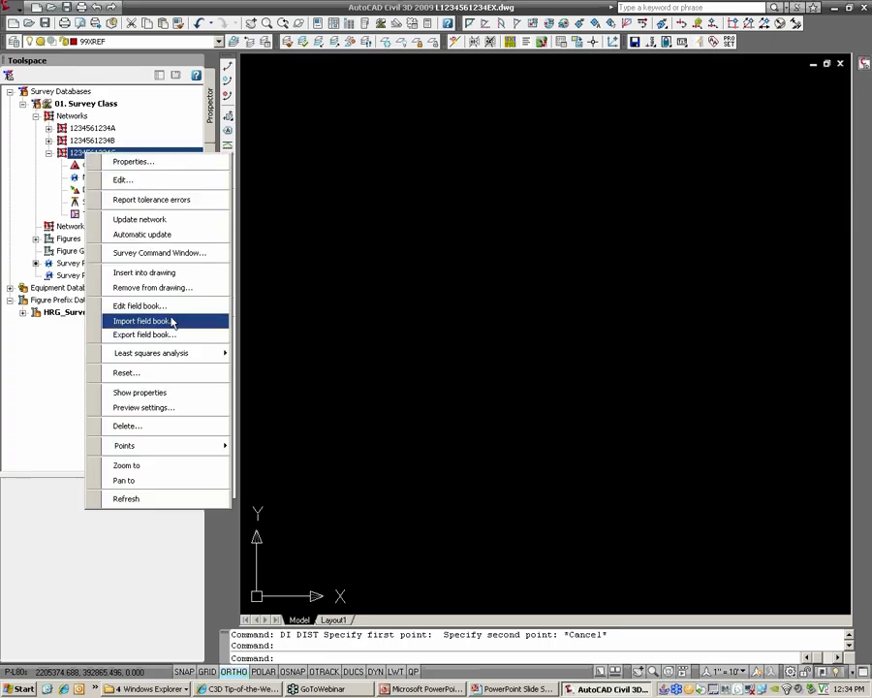
pyautogui.click(143, 321)
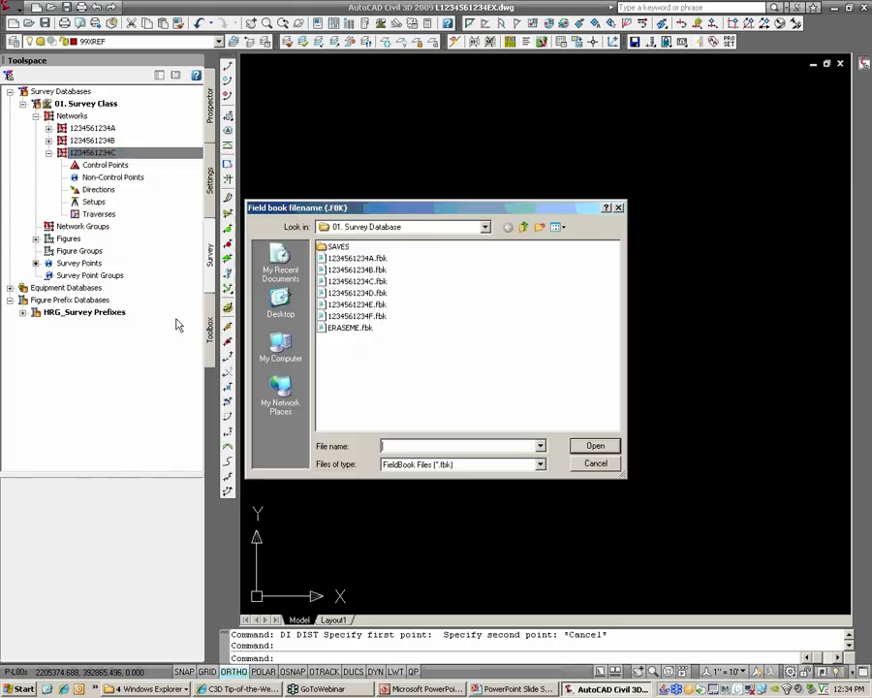
pyautogui.click(358, 281)
pyautogui.click(597, 447)
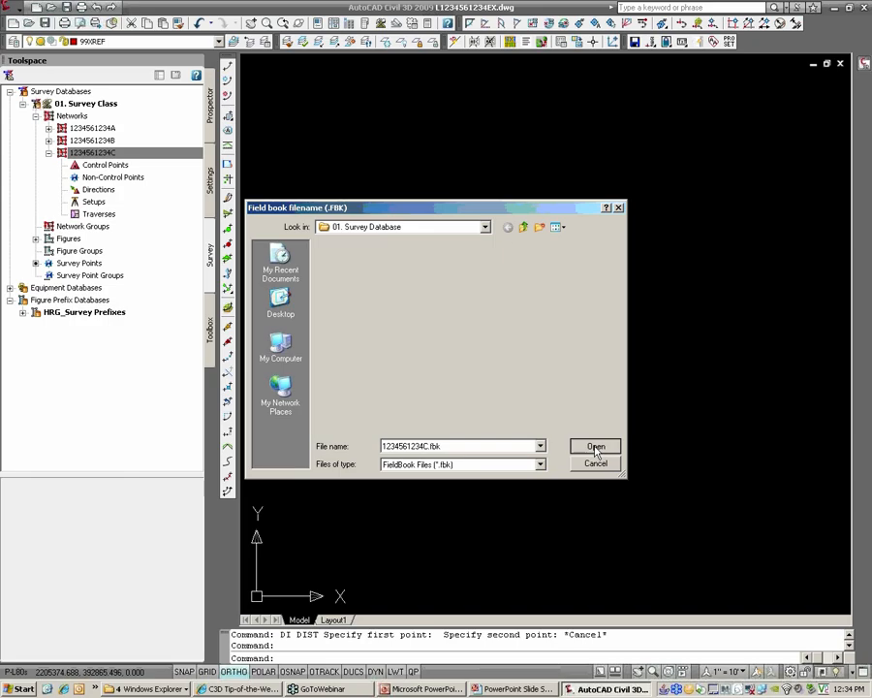
pyautogui.click(479, 219)
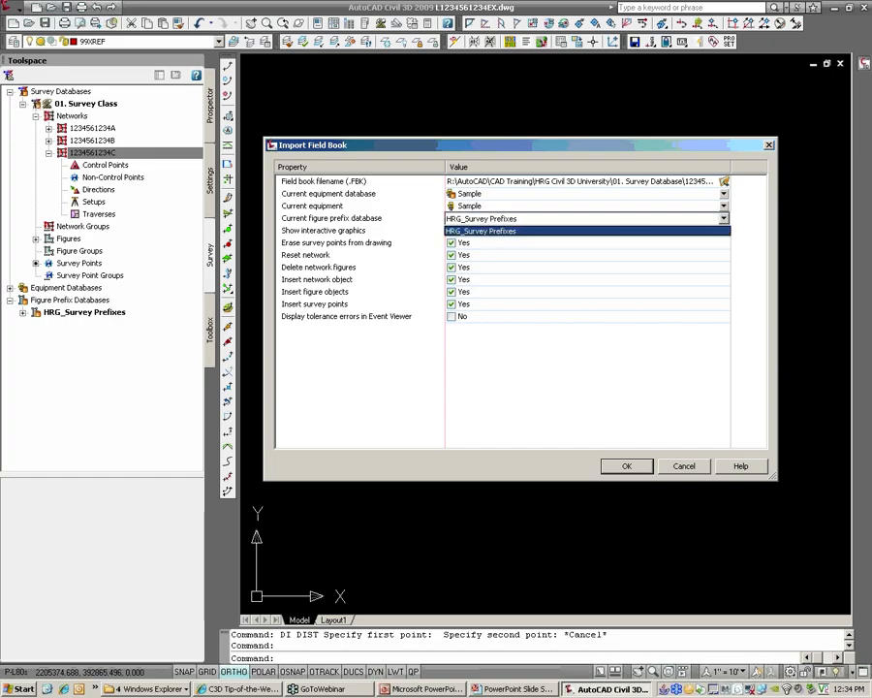
pyautogui.click(489, 231)
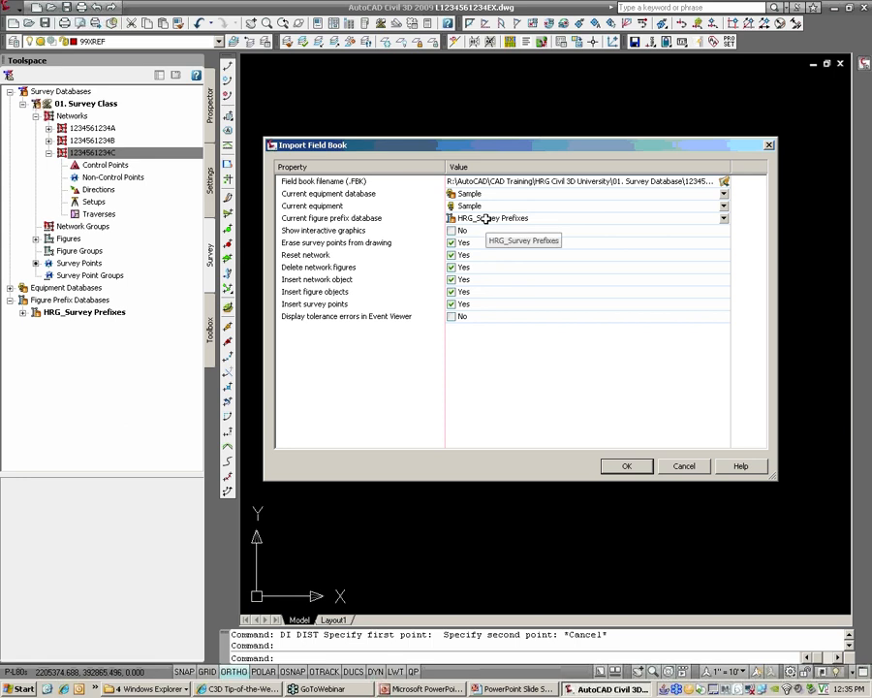
pyautogui.click(570, 222)
pyautogui.click(571, 233)
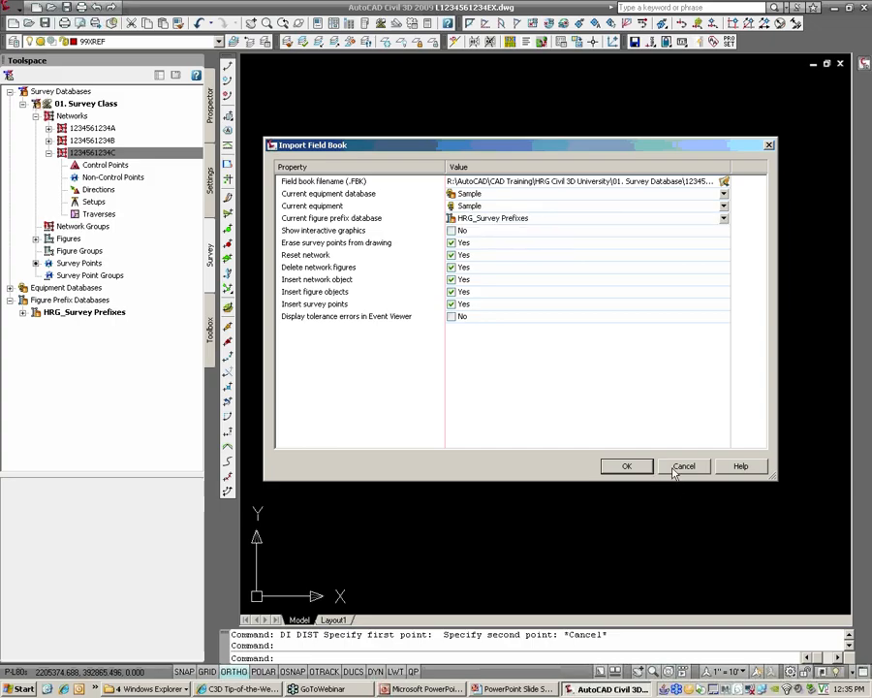
pyautogui.click(521, 222)
pyautogui.click(522, 232)
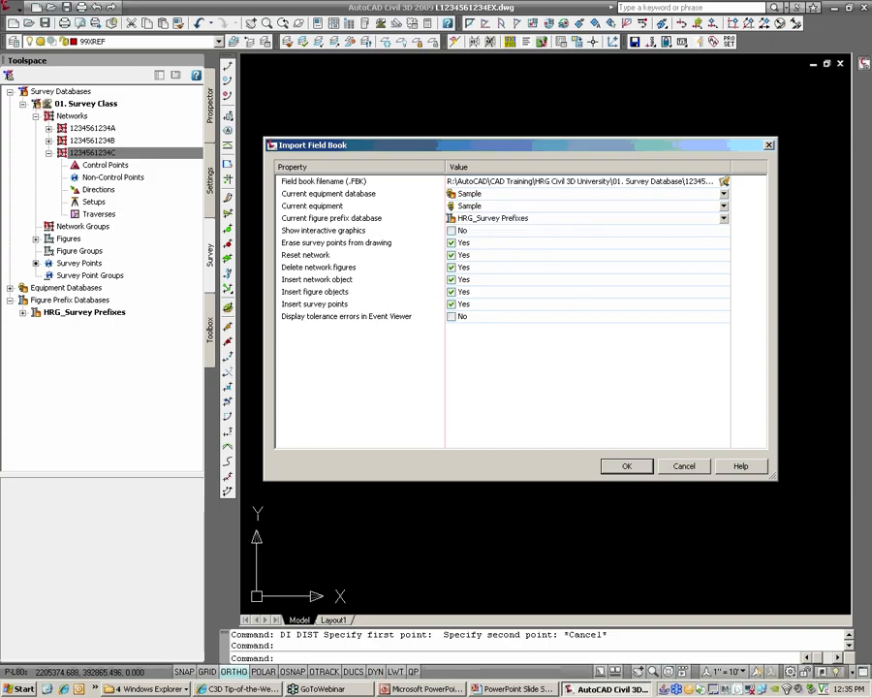
pyautogui.click(683, 466)
pyautogui.click(74, 313)
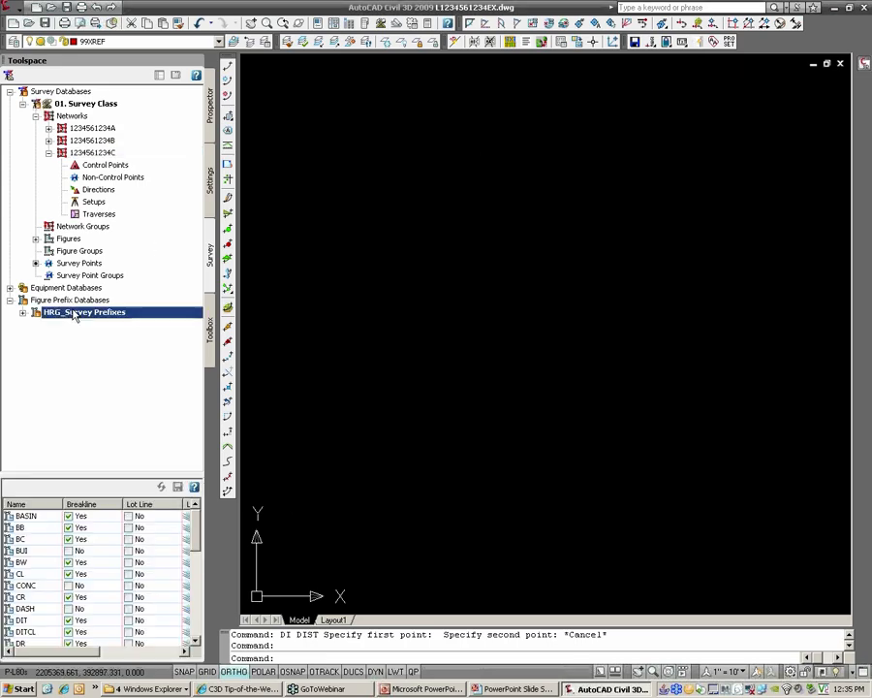
pyautogui.rightClick(82, 313)
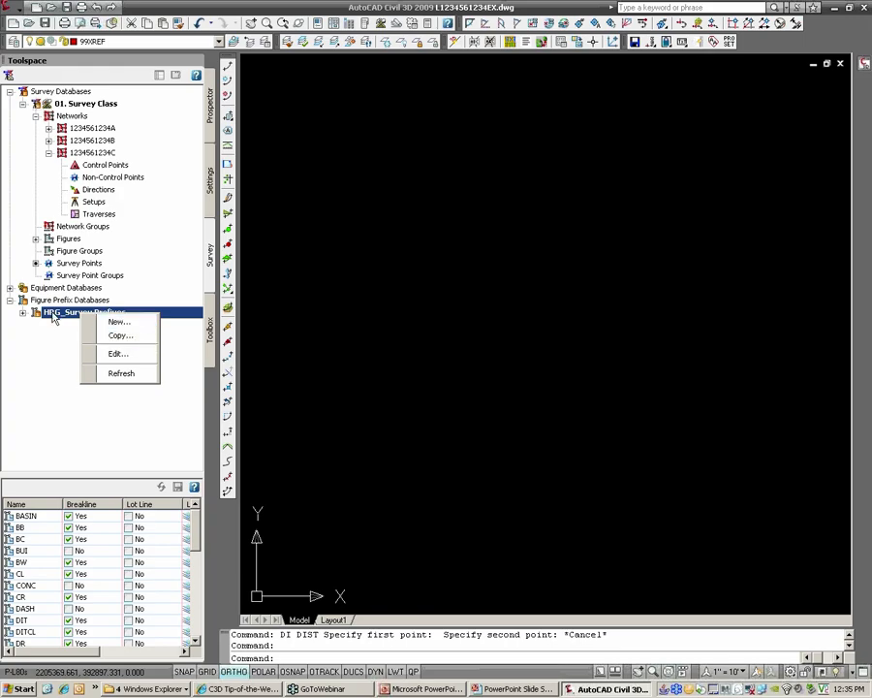
pyautogui.click(11, 301)
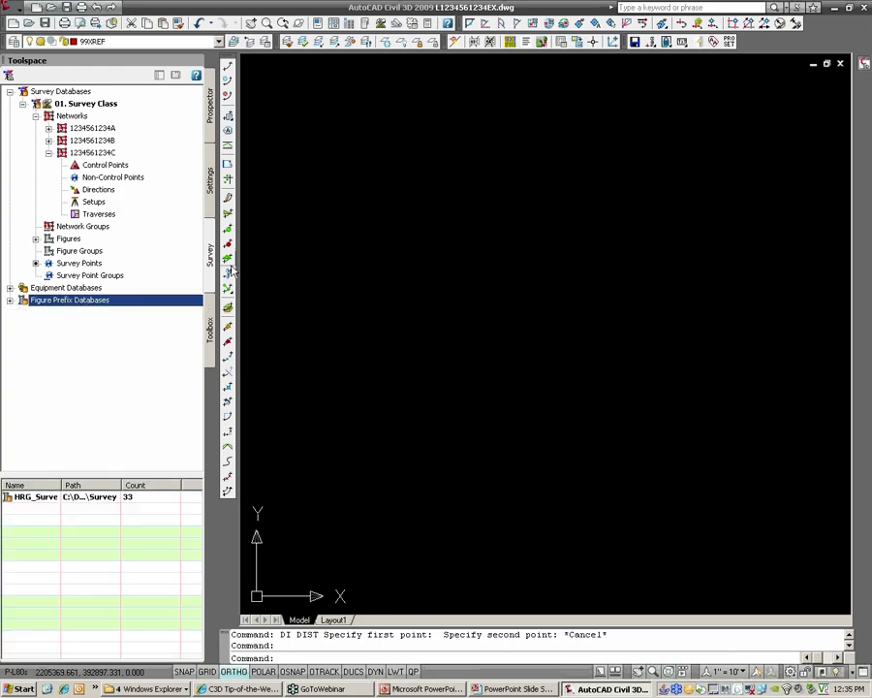
pyautogui.click(48, 153)
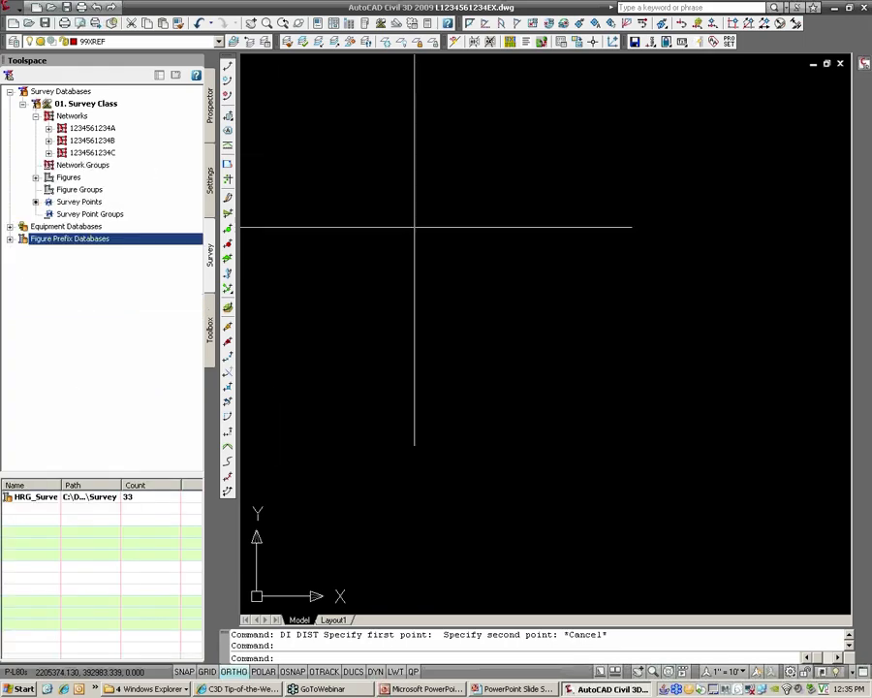
# Zoom to the drawing's extents and take a closer look at the survey points and figures of the site.
pyautogui.write('z')
pyautogui.press('Return')
pyautogui.write('e')
pyautogui.press('Return')
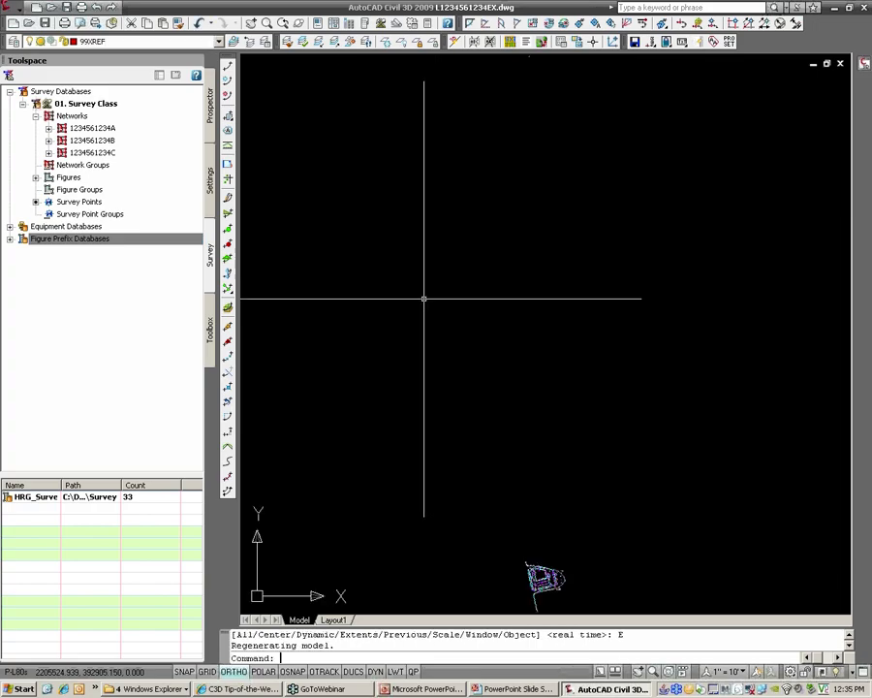
pyautogui.scroll(10, 475, 378)
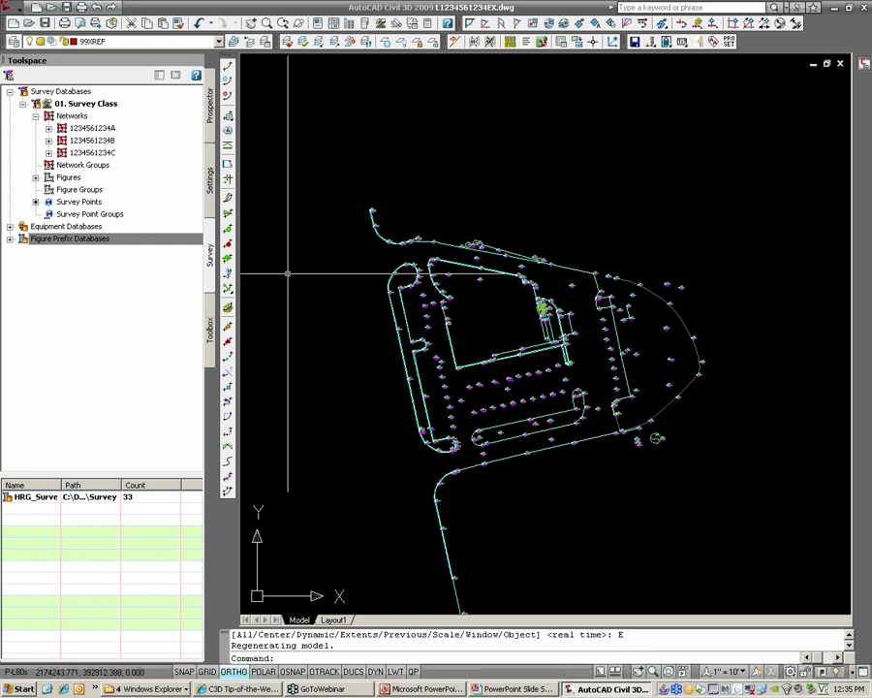
pyautogui.click(210, 105)
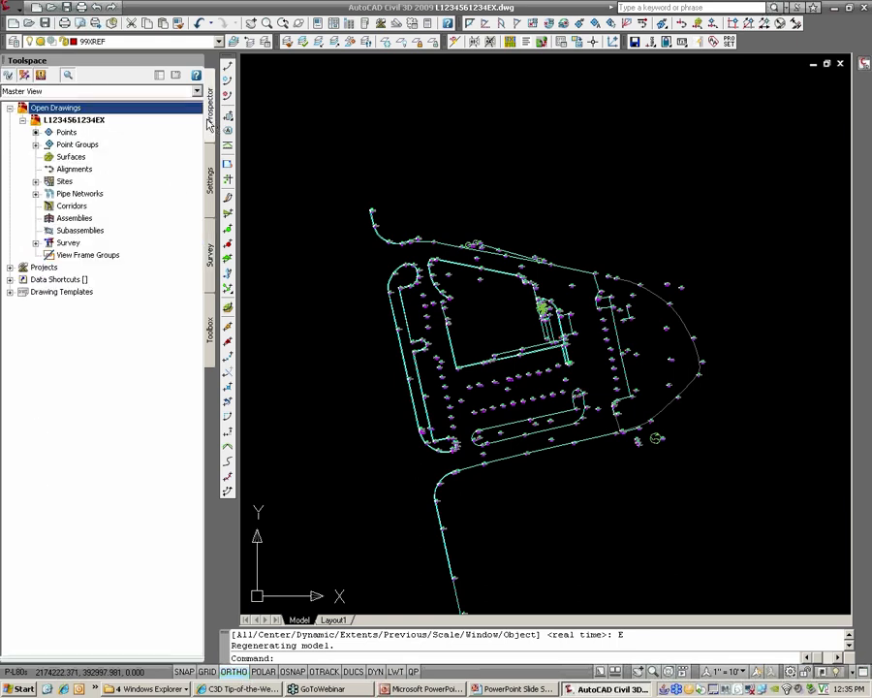
pyautogui.rightClick(95, 121)
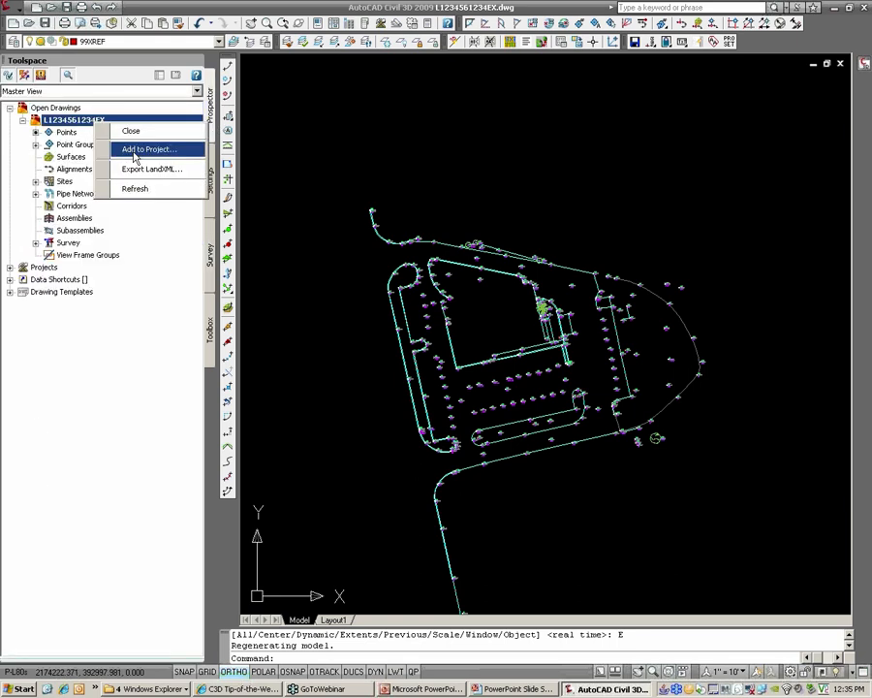
pyautogui.click(163, 152)
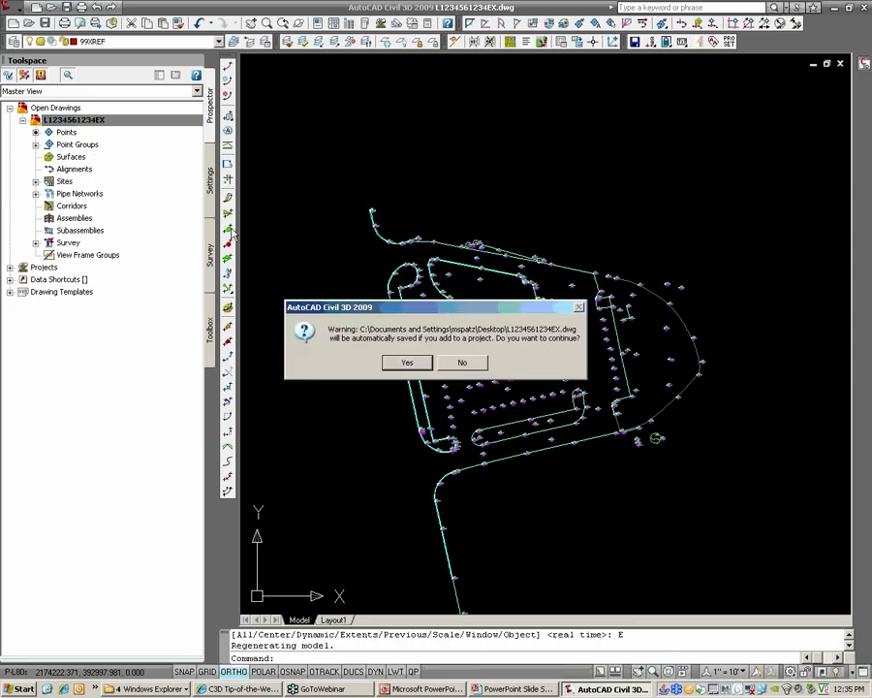
pyautogui.click(416, 365)
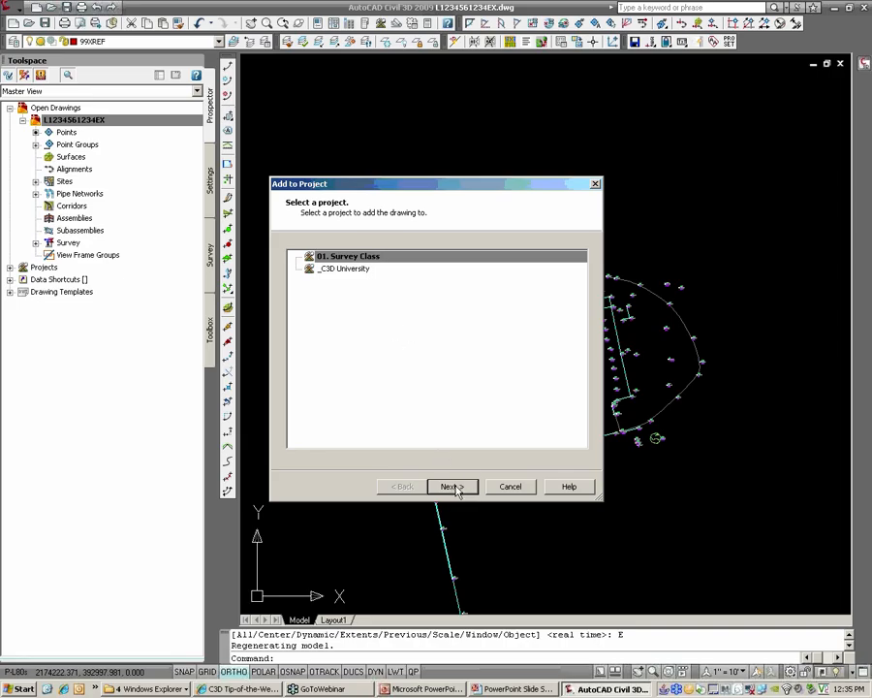
pyautogui.click(452, 487)
# Examine the project's Model Files and Build Files folders and their subfolders as possible locations for the drawing.
pyautogui.click(356, 293)
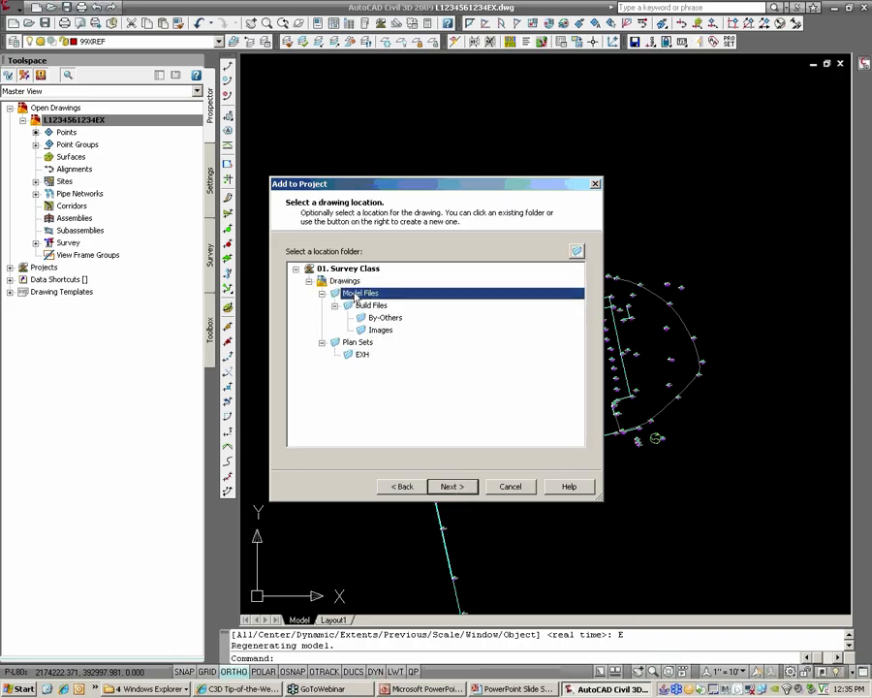
pyautogui.click(334, 305)
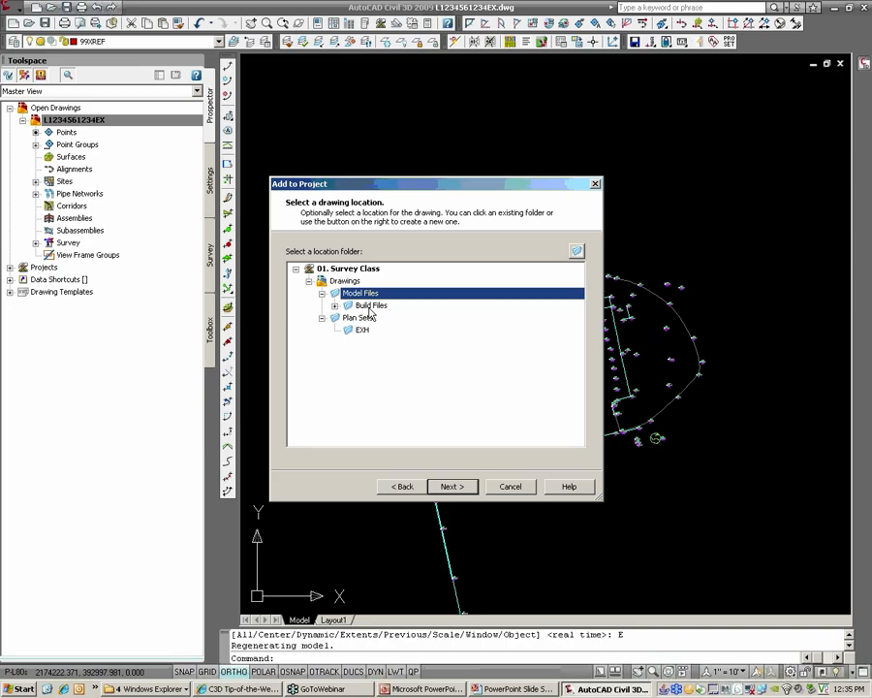
pyautogui.click(335, 305)
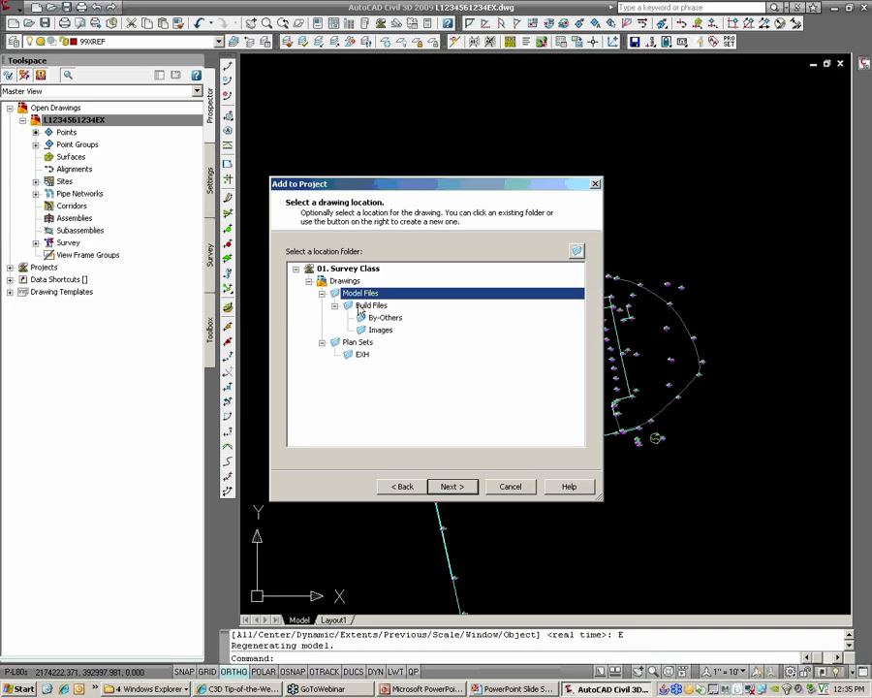
pyautogui.click(334, 305)
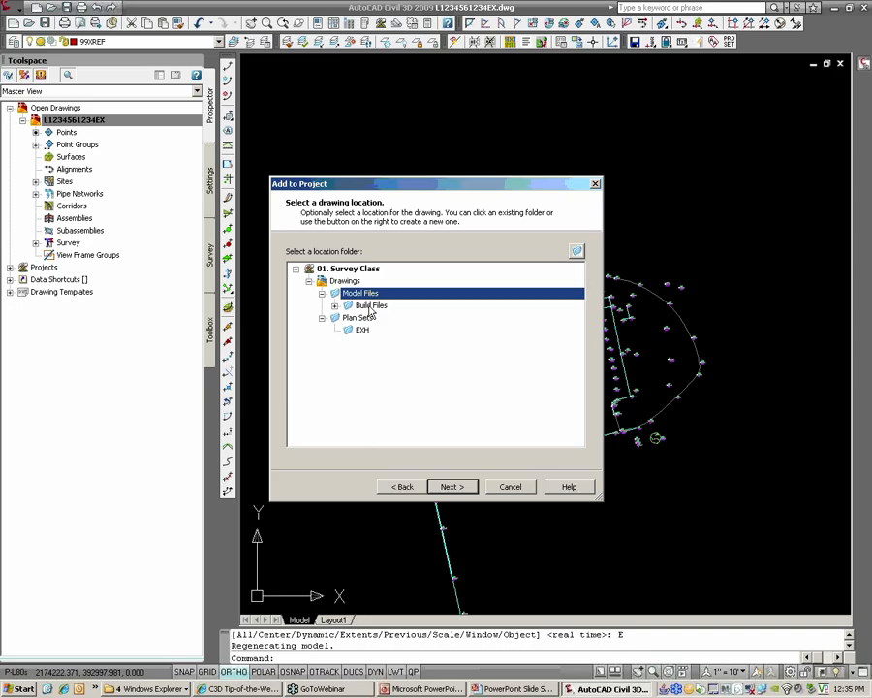
pyautogui.click(369, 306)
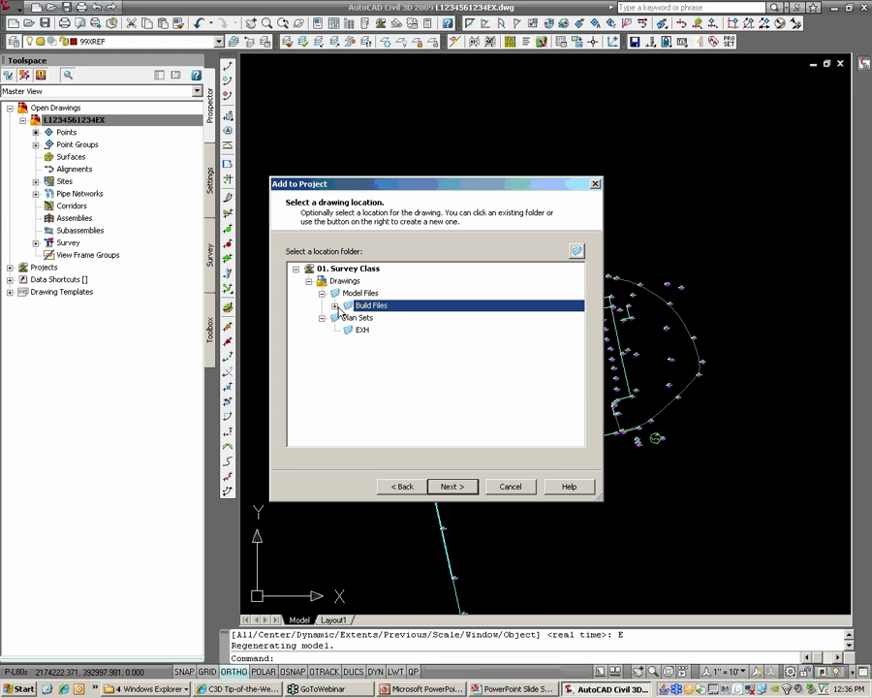
pyautogui.click(360, 294)
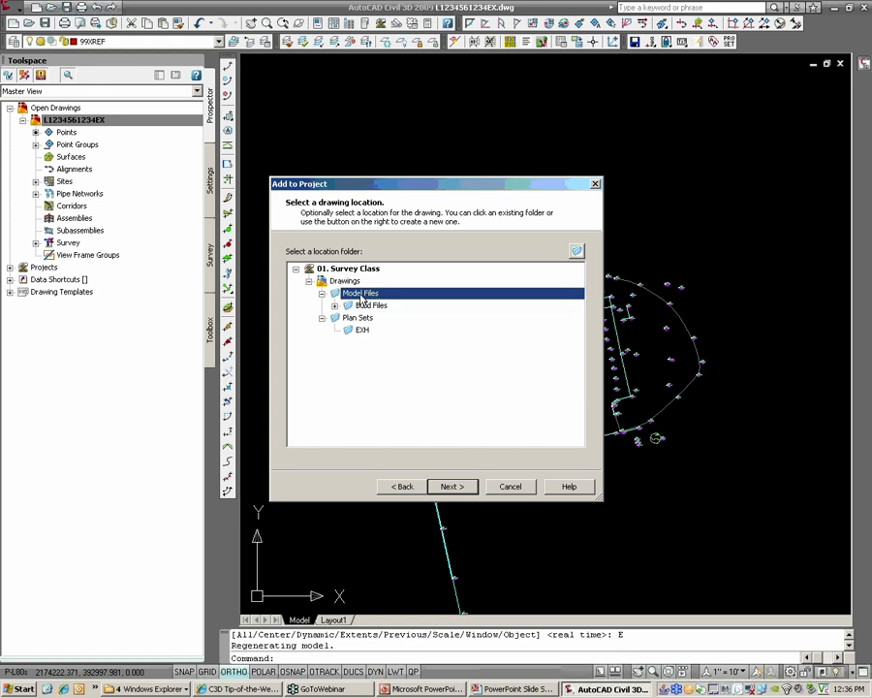
pyautogui.click(368, 306)
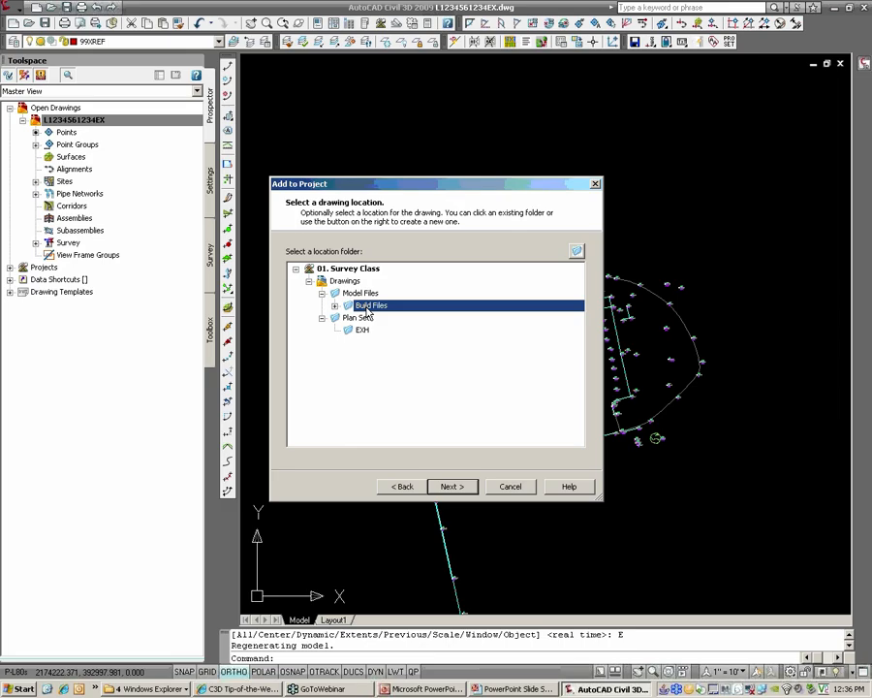
pyautogui.doubleClick(364, 307)
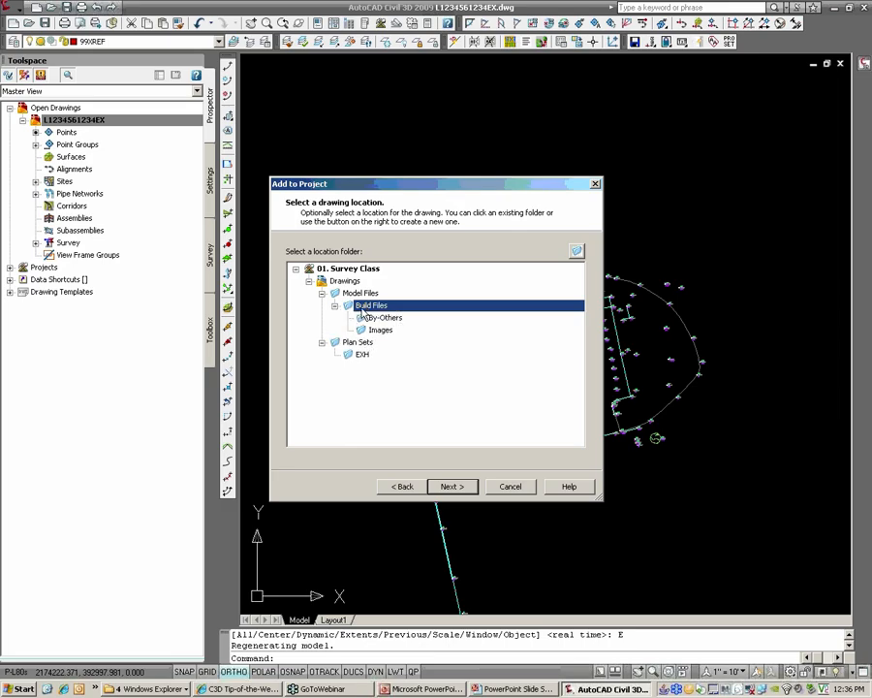
pyautogui.click(334, 305)
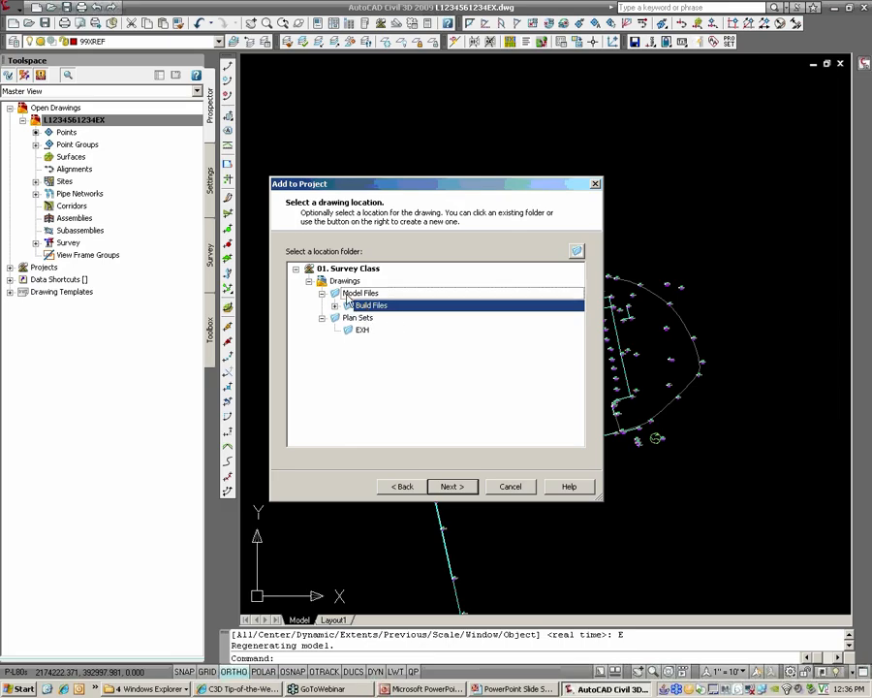
pyautogui.click(354, 292)
pyautogui.click(334, 306)
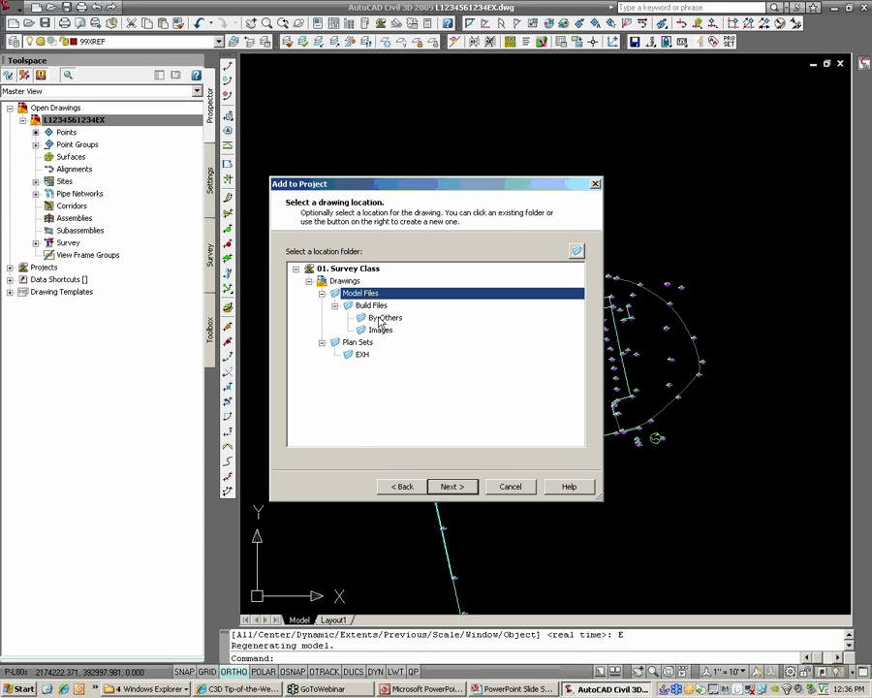
pyautogui.click(334, 305)
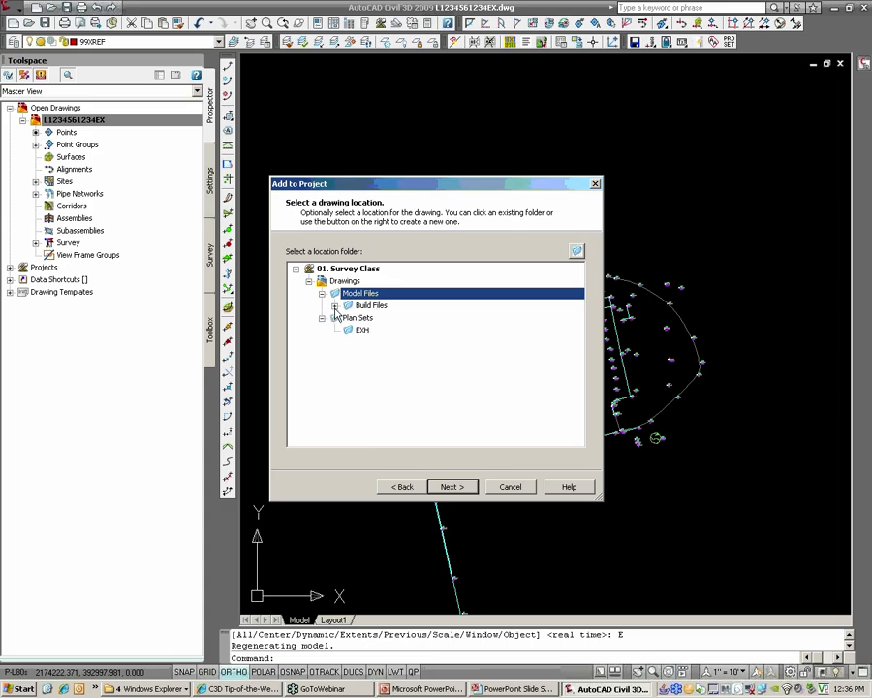
pyautogui.click(461, 487)
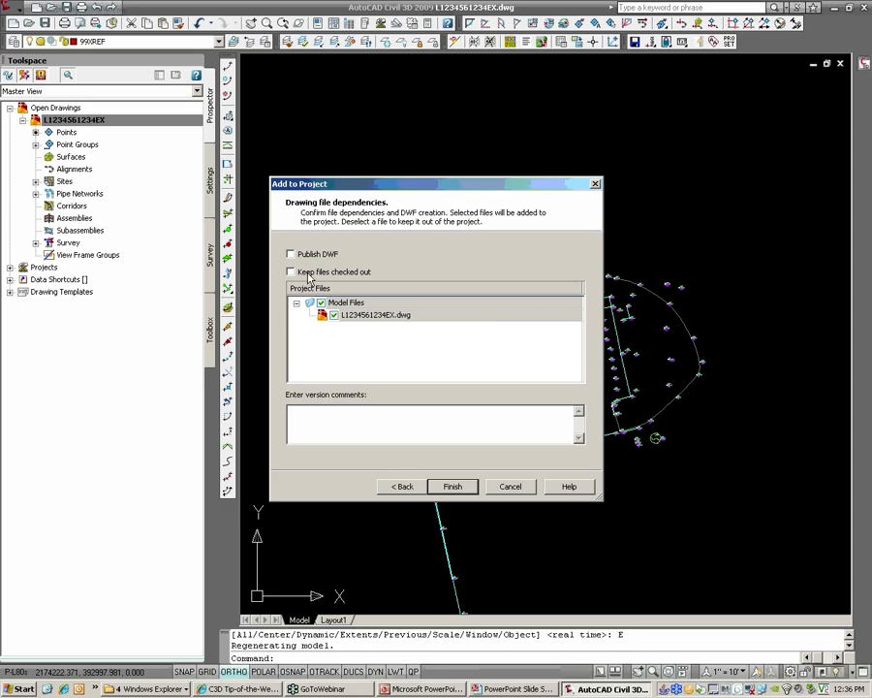
pyautogui.click(459, 493)
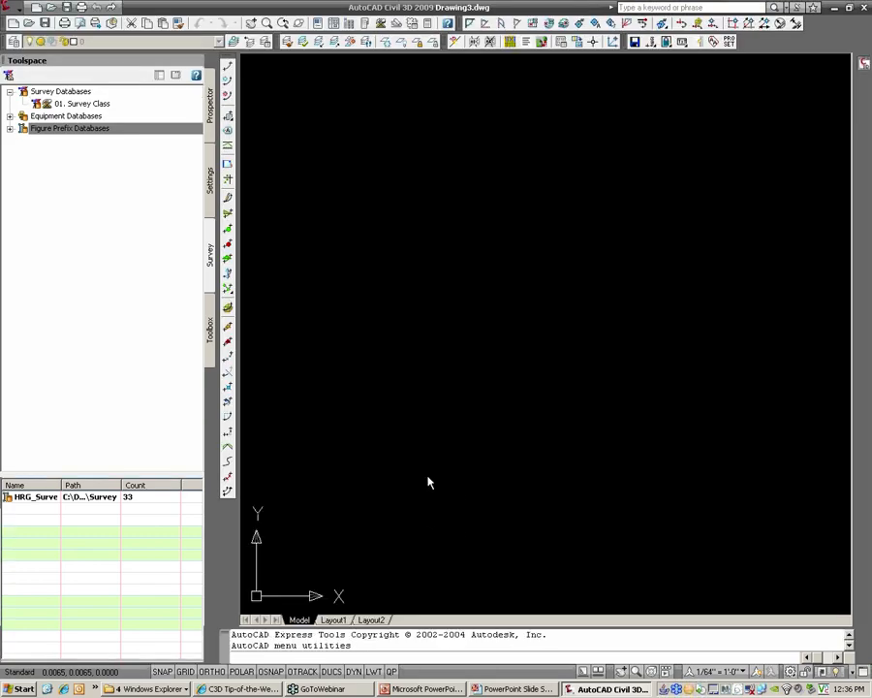
# Check in the Survey Database of the 01. Survey Class project.
pyautogui.click(210, 121)
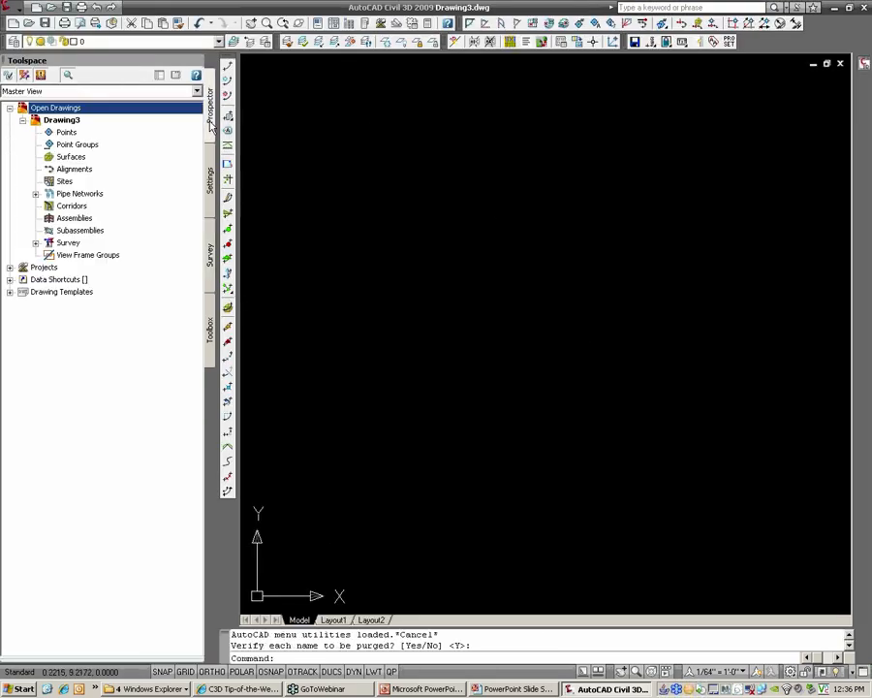
pyautogui.click(10, 267)
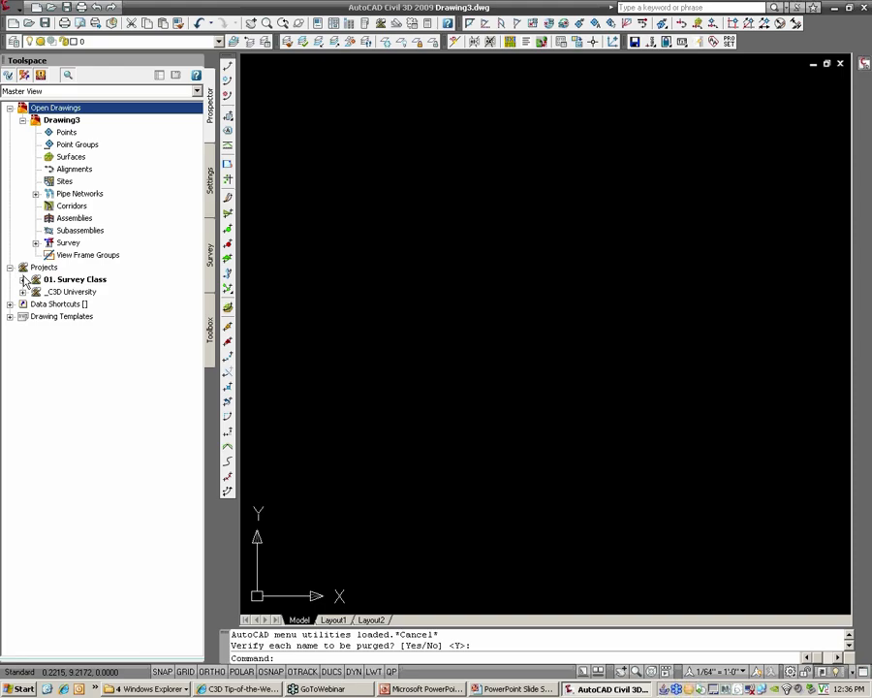
pyautogui.click(22, 280)
pyautogui.click(82, 354)
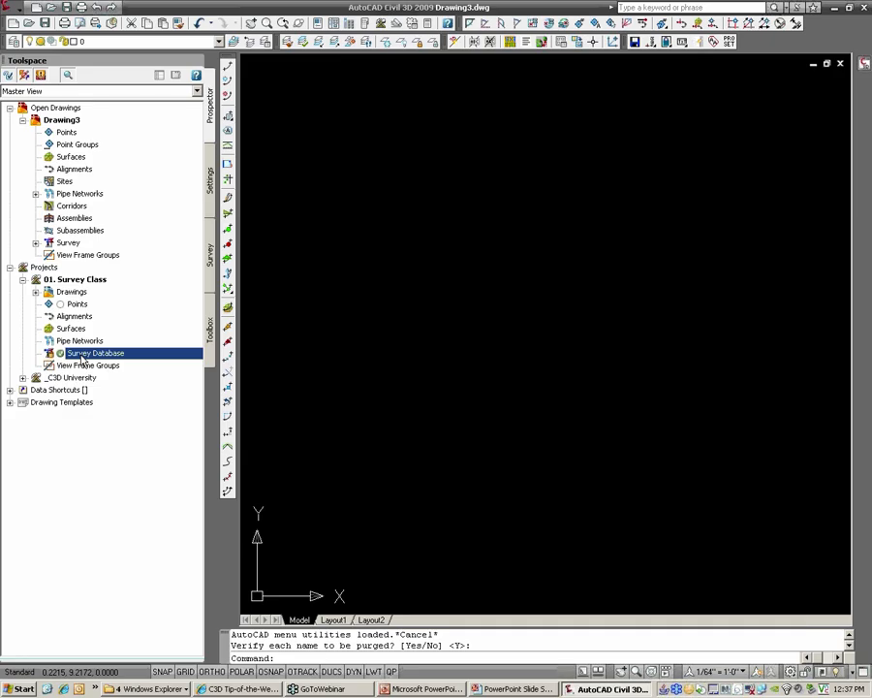
pyautogui.rightClick(83, 359)
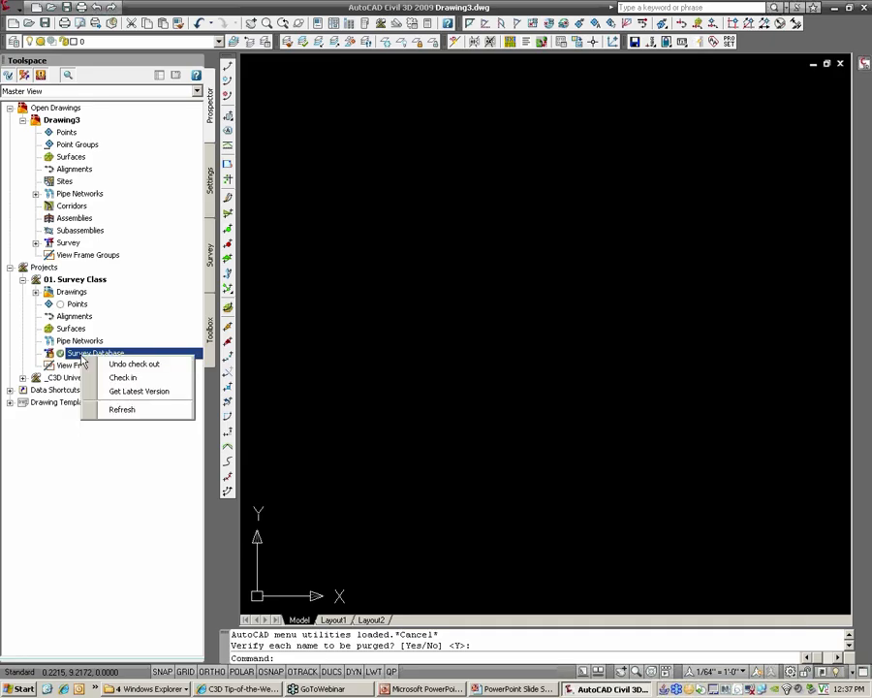
pyautogui.click(121, 378)
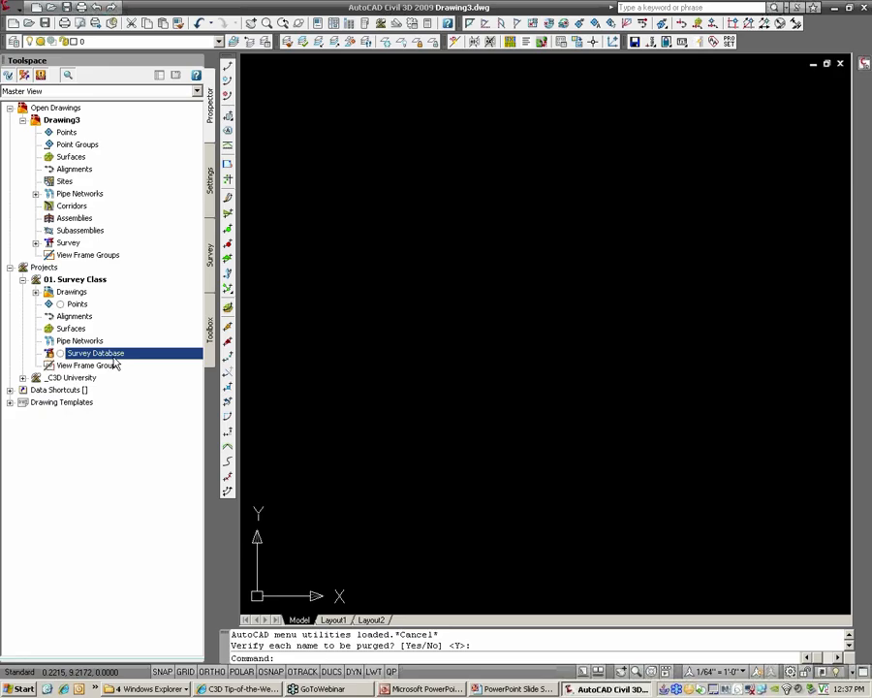
pyautogui.click(22, 377)
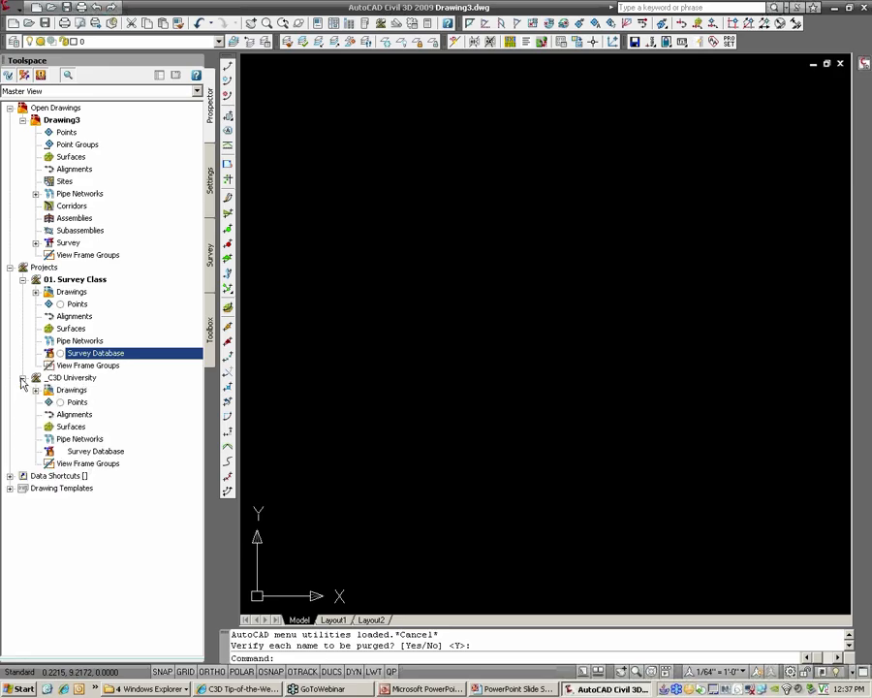
pyautogui.click(36, 389)
pyautogui.click(48, 401)
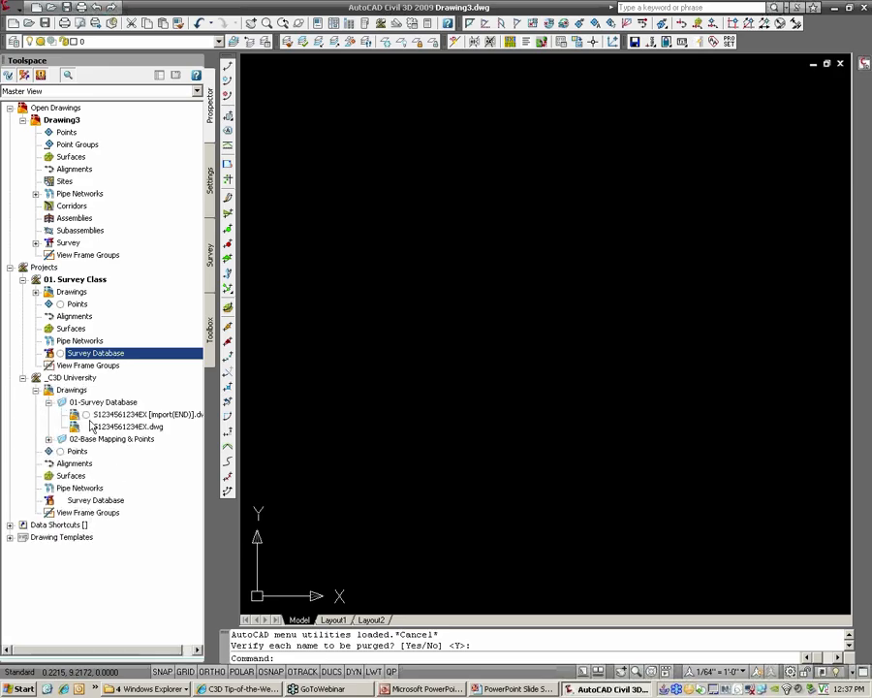
pyautogui.click(99, 415)
pyautogui.rightClick(100, 417)
pyautogui.click(133, 439)
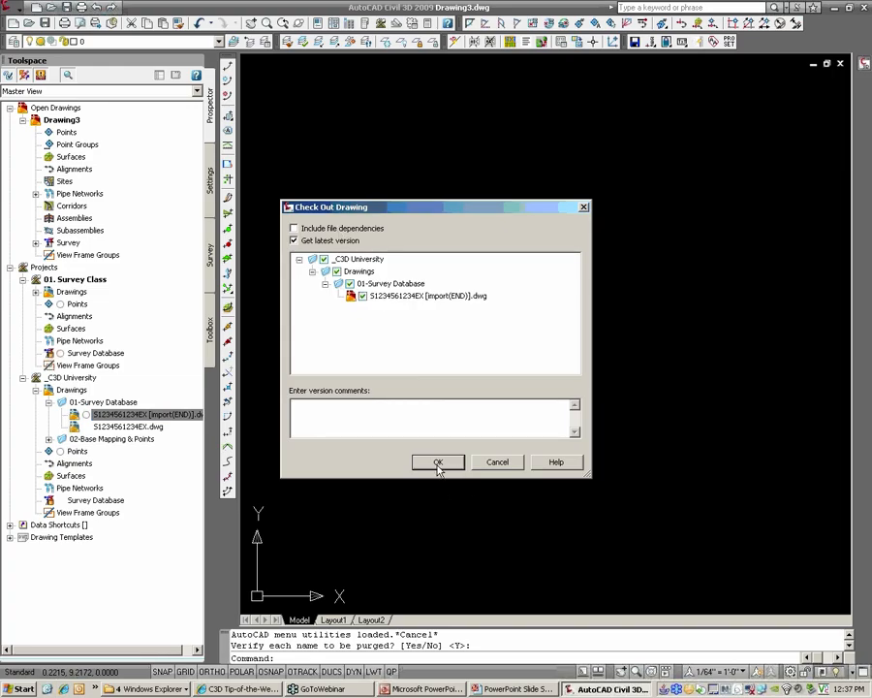
pyautogui.click(437, 463)
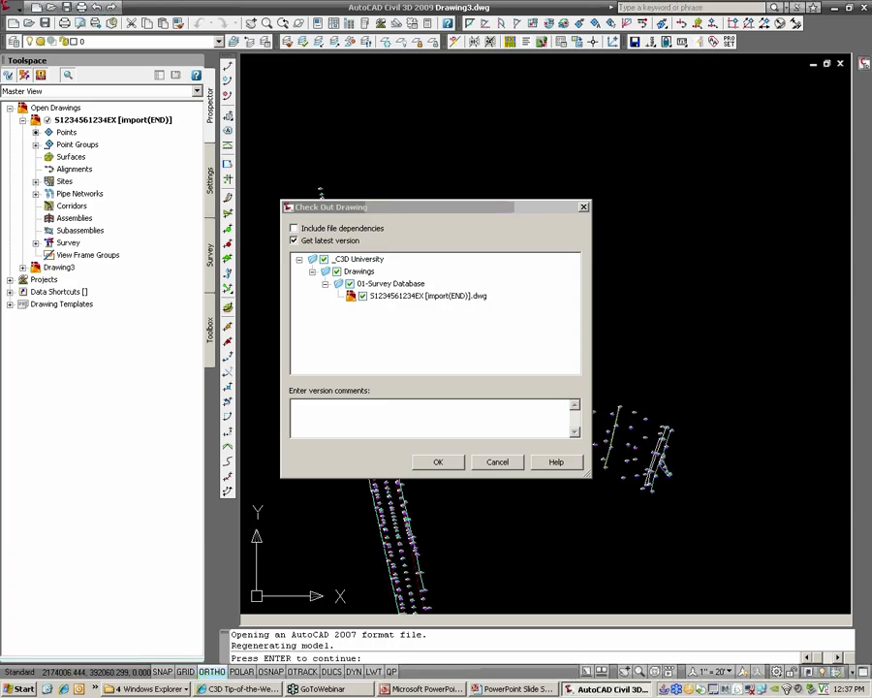
pyautogui.press('Return')
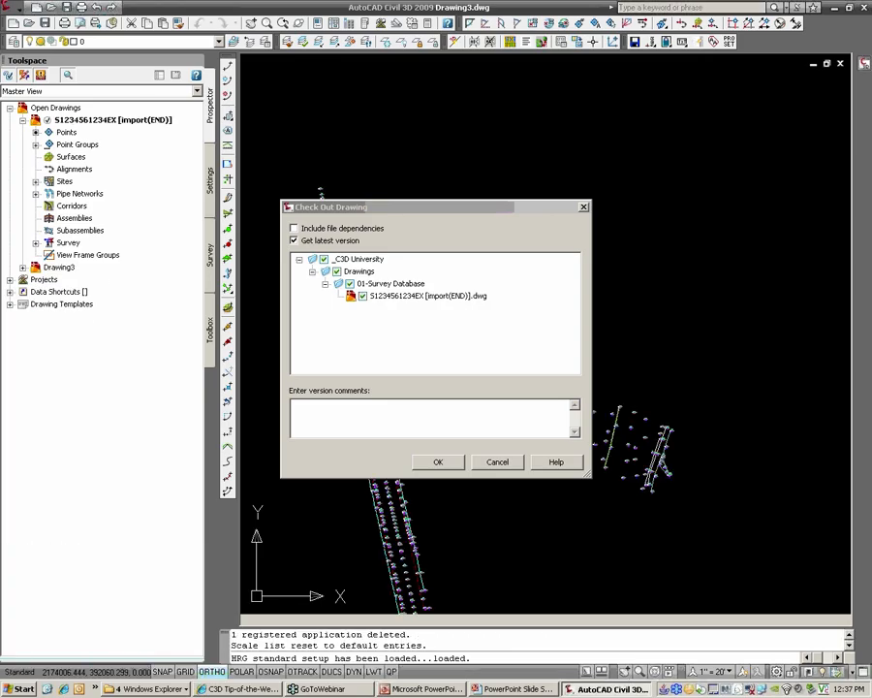
pyautogui.press('Return')
pyautogui.scroll(3, 633, 403)
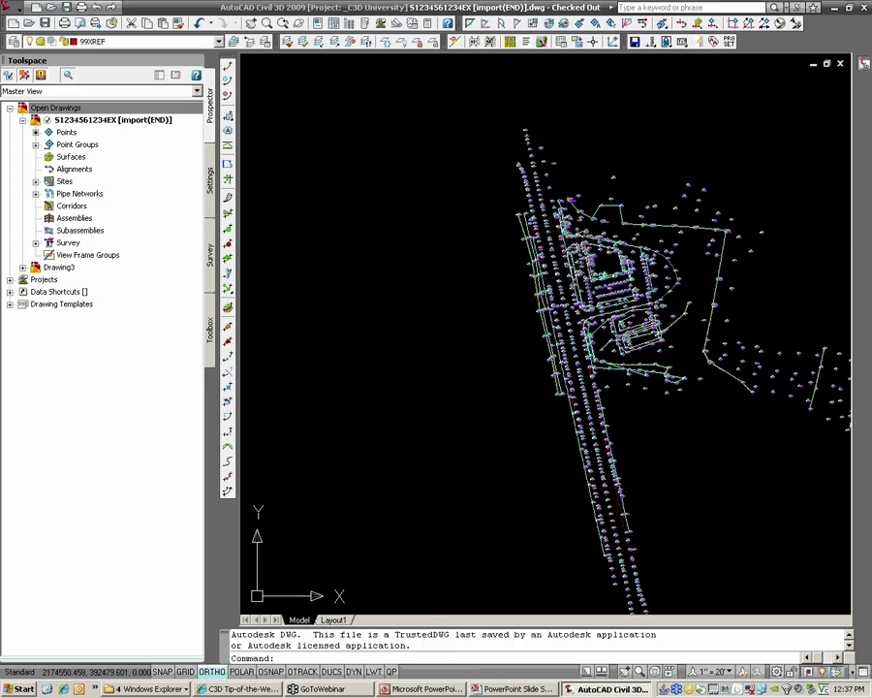
pyautogui.scroll(5, 659, 286)
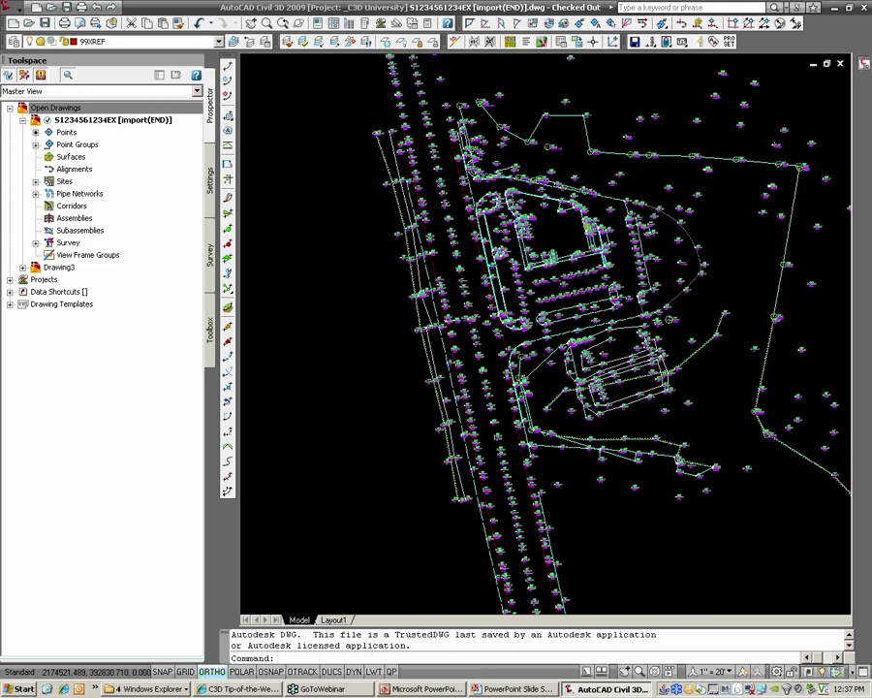
# Examine the imported survey points and linework across the site, including the brush line corner at point 345.
pyautogui.scroll(2, 557, 293)
pyautogui.scroll(-6, 557, 293)
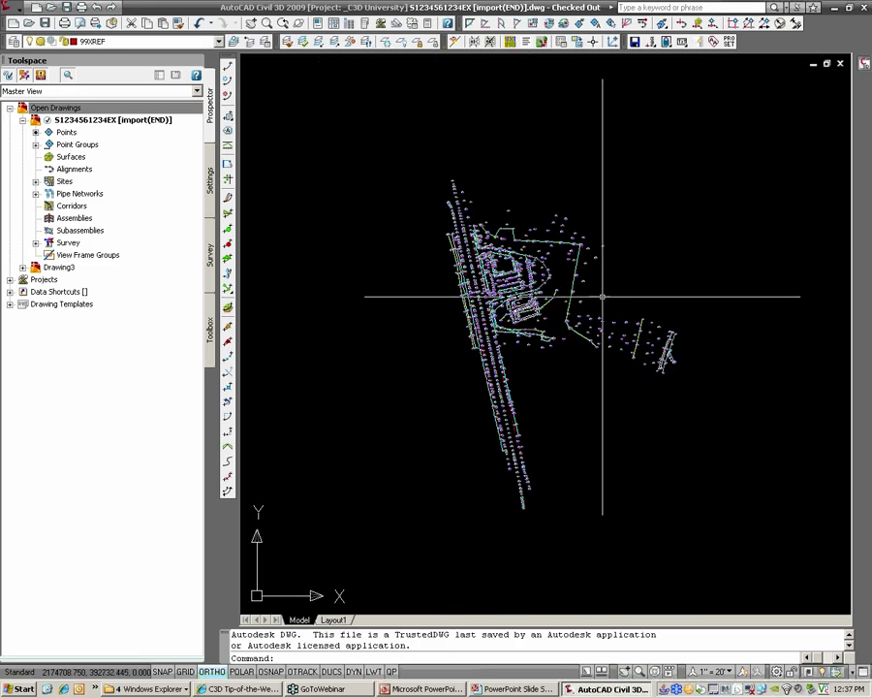
pyautogui.scroll(3, 592, 295)
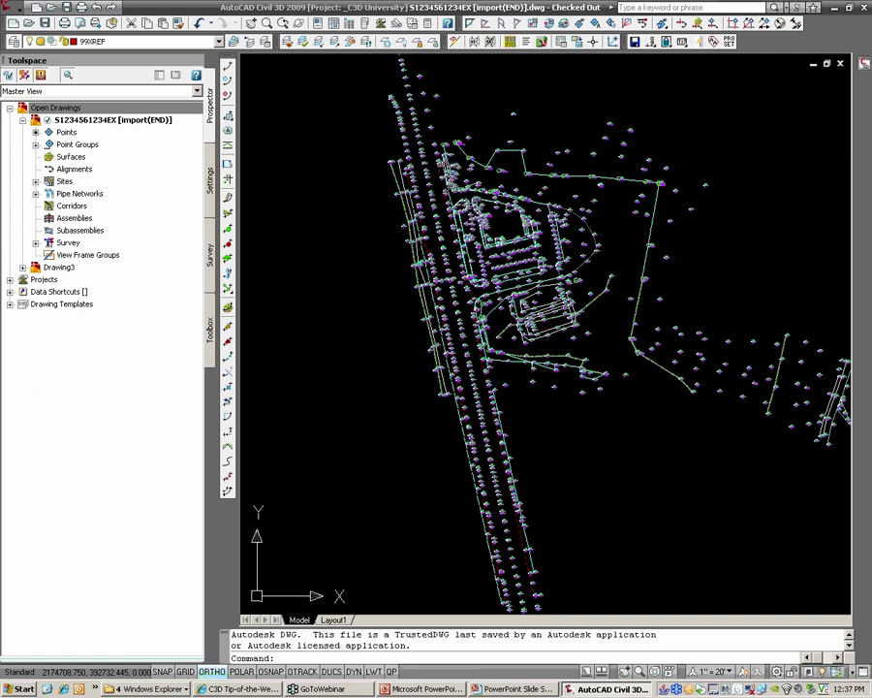
pyautogui.scroll(3, 553, 310)
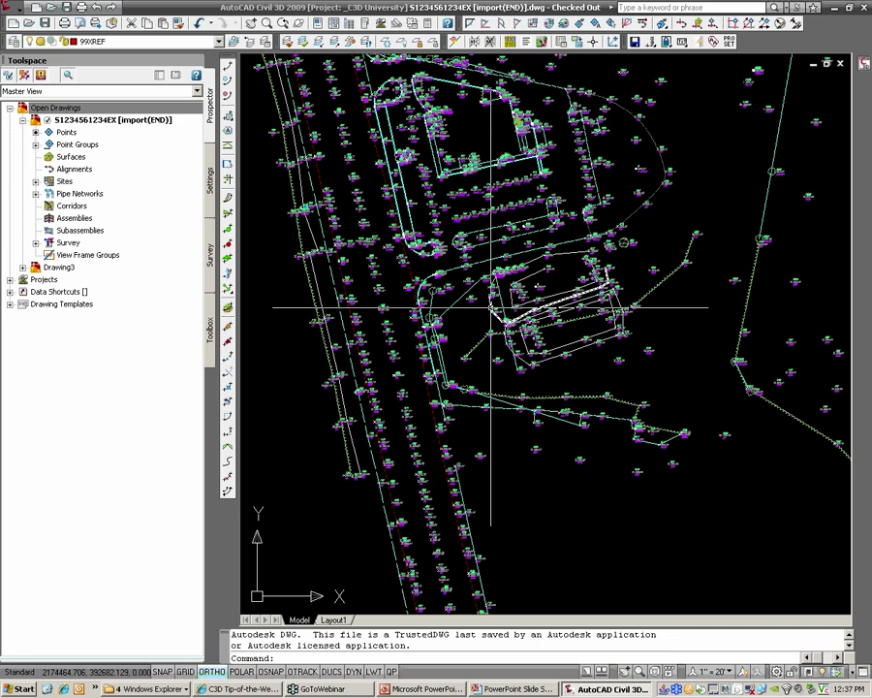
pyautogui.scroll(-2, 373, 302)
pyautogui.scroll(-1, 583, 335)
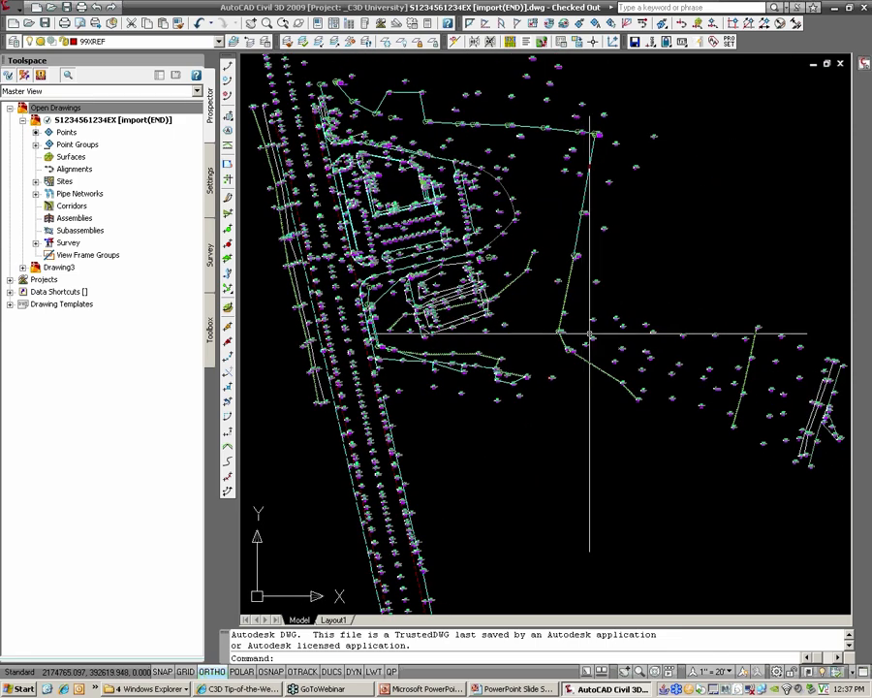
pyautogui.moveTo(557, 330)
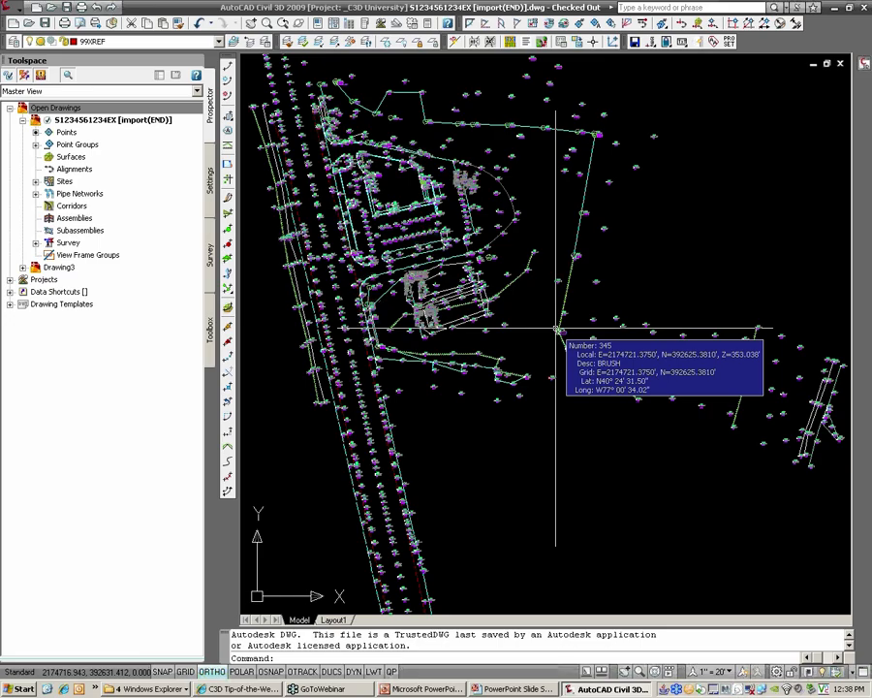
# Select ground point 357 east of the brush line and rotate its marker and label so the text slopes slightly upward.
pyautogui.scroll(5, 557, 329)
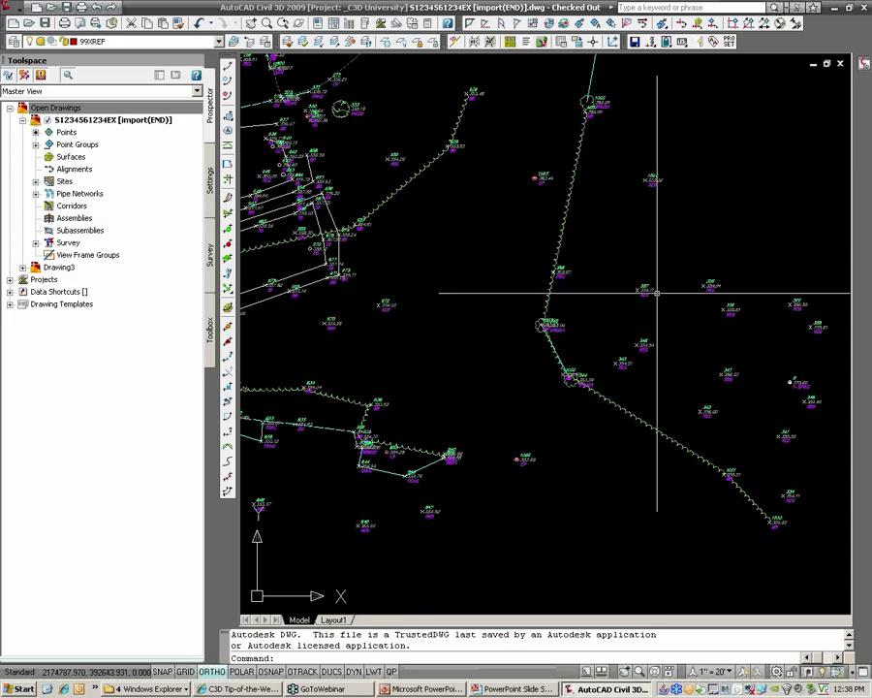
pyautogui.scroll(2, 654, 293)
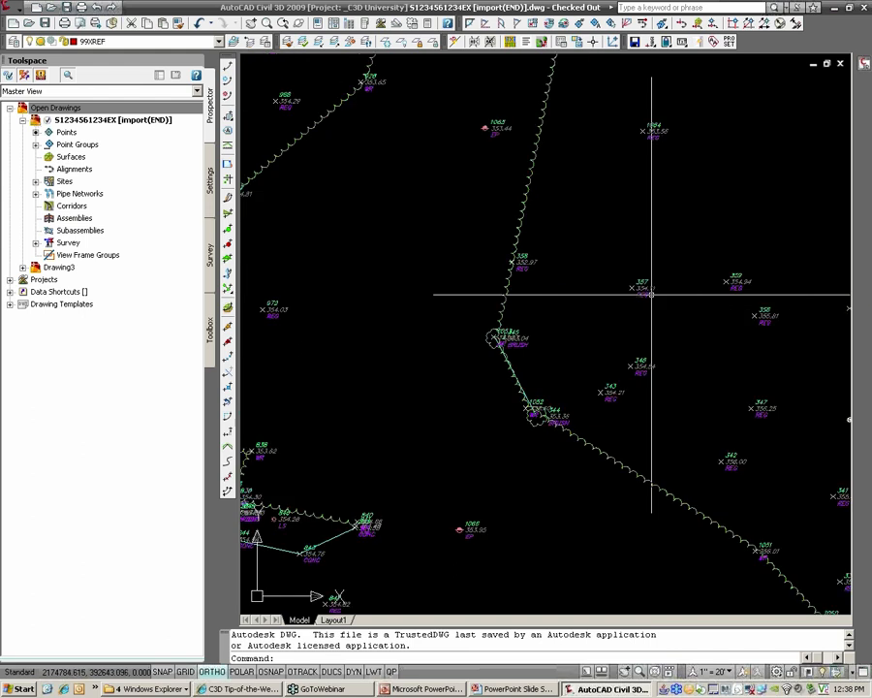
pyautogui.scroll(1, 651, 293)
pyautogui.click(642, 292)
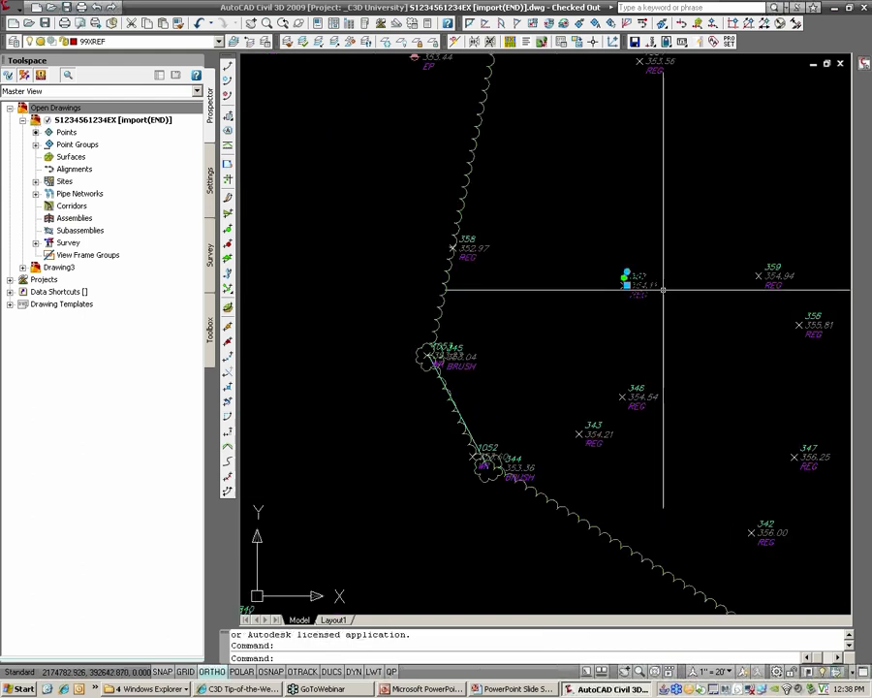
pyautogui.scroll(5, 663, 289)
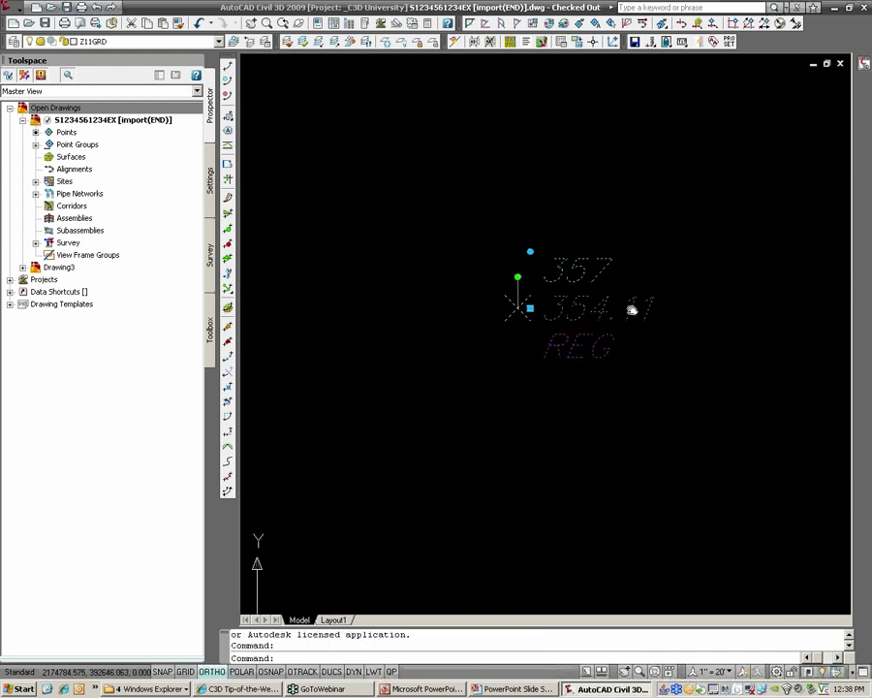
pyautogui.moveTo(632, 310); pyautogui.dragTo(604, 347, button='middle')
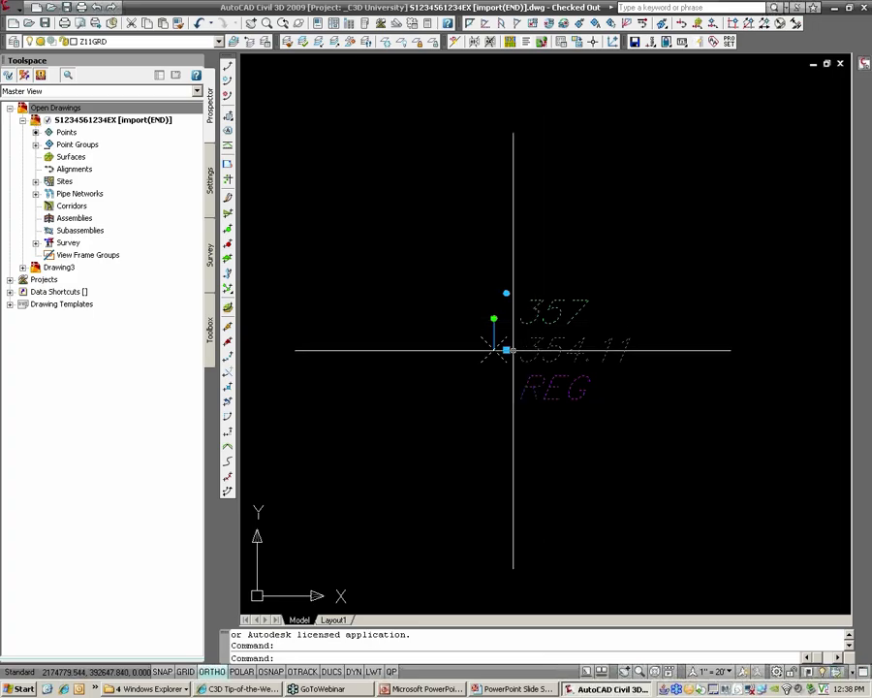
pyautogui.click(492, 318)
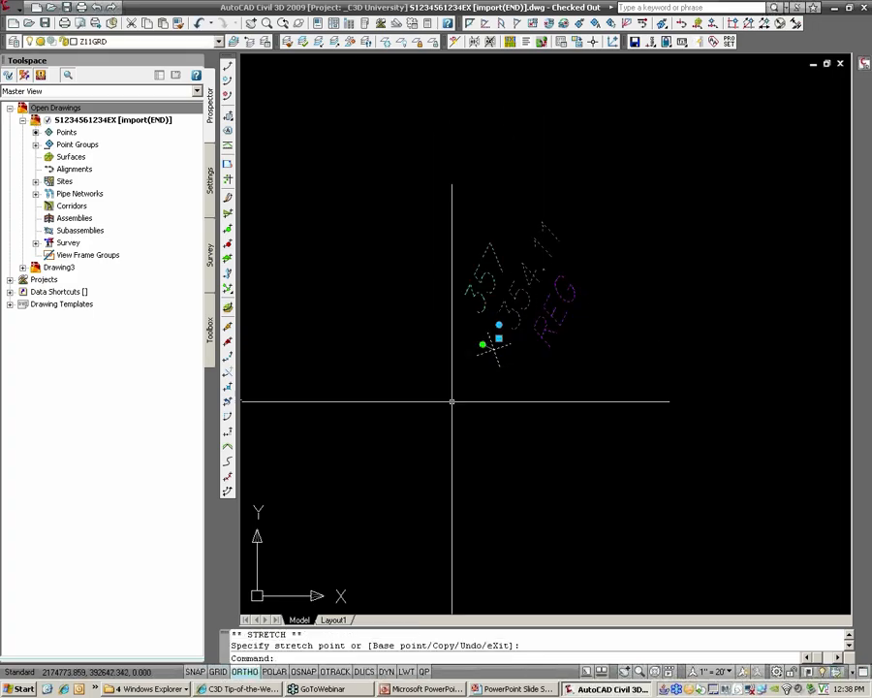
pyautogui.click(481, 344)
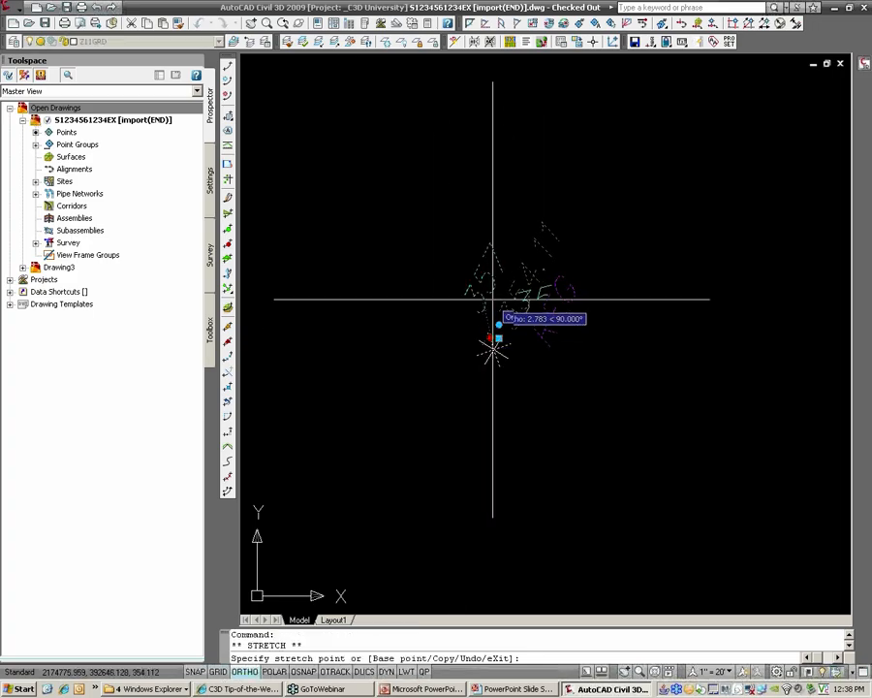
pyautogui.click(493, 299)
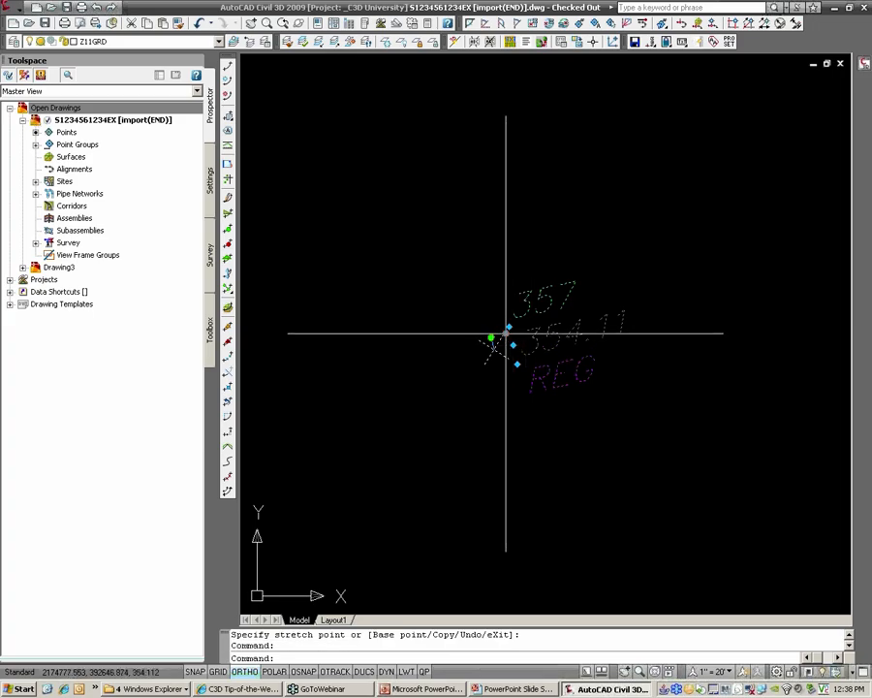
# Move the whole label of point 357 away from its marker, placing it above and to the right of the point.
pyautogui.click(505, 333)
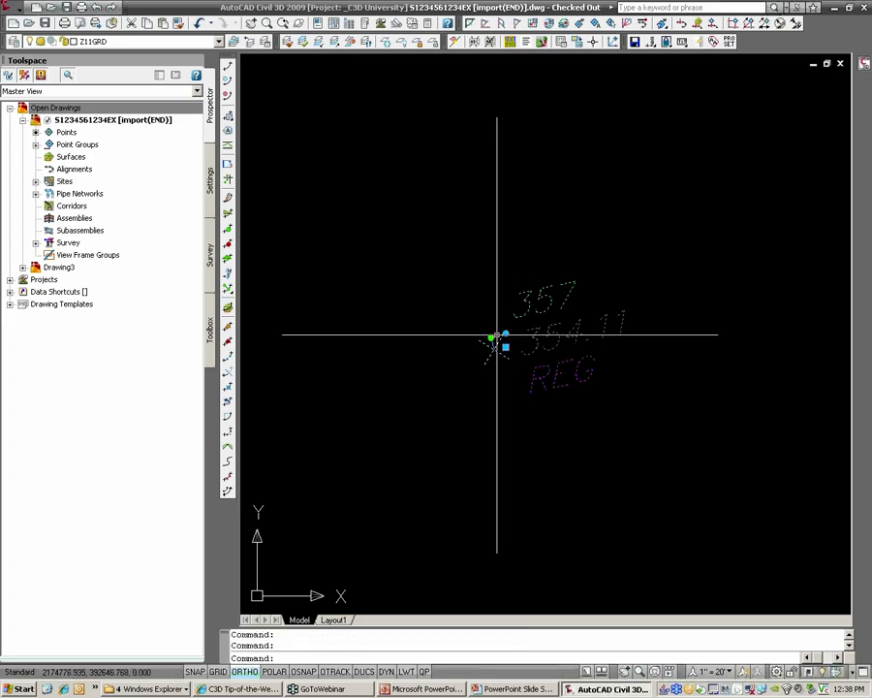
pyautogui.click(504, 333)
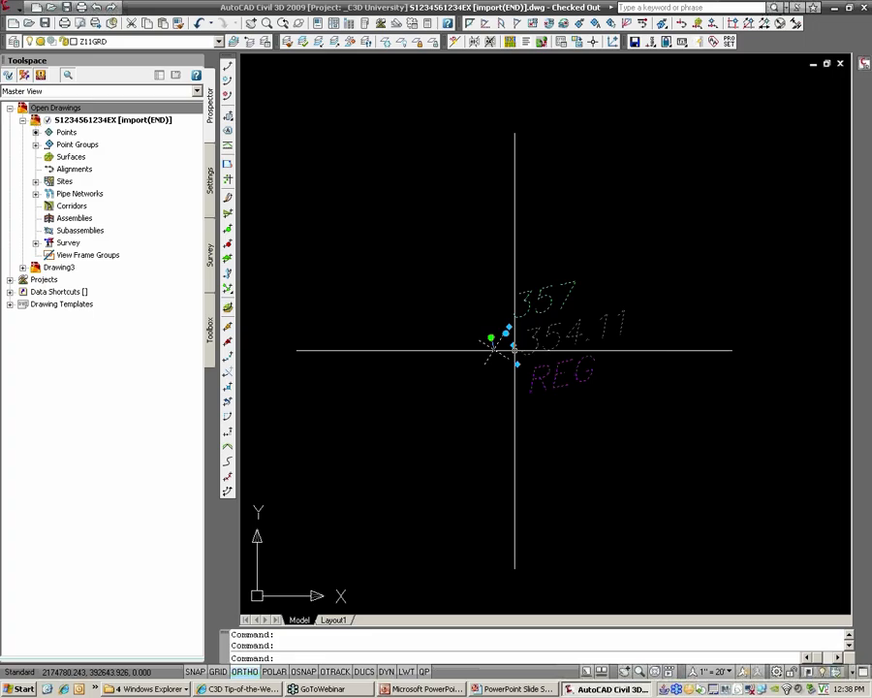
pyautogui.click(514, 347)
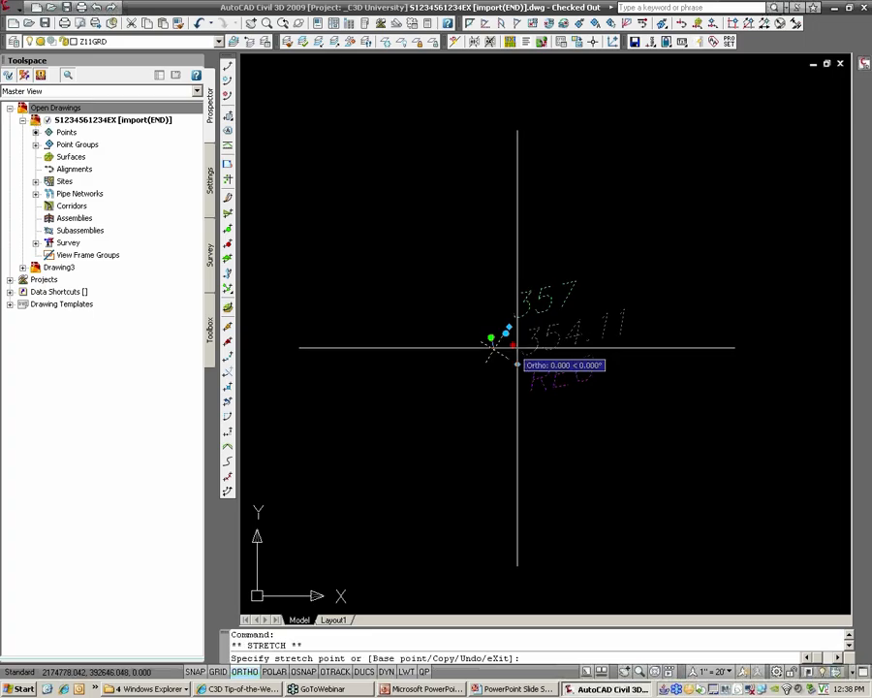
pyautogui.click(574, 300)
pyautogui.click(575, 299)
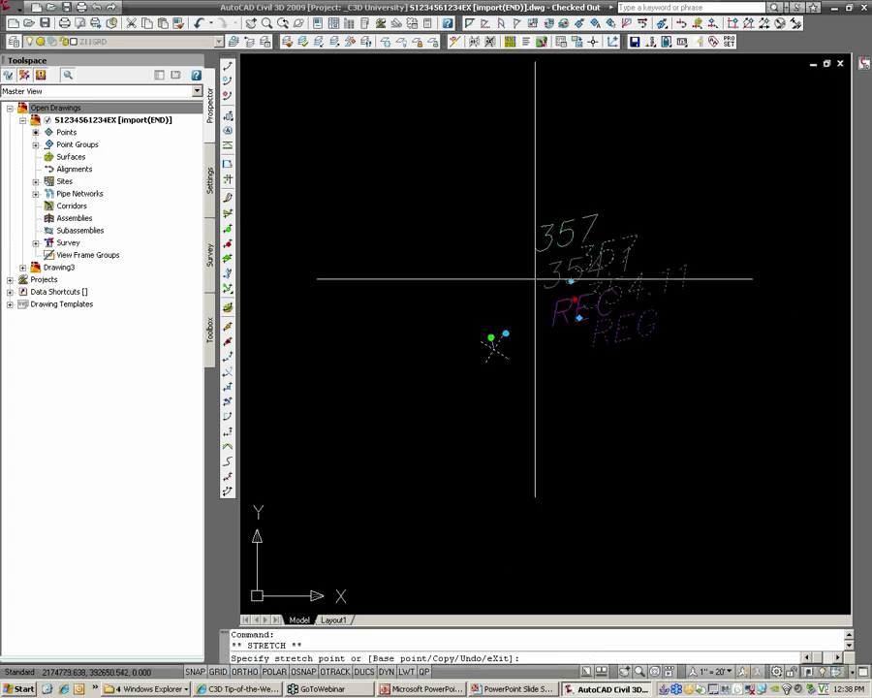
pyautogui.click(535, 280)
pyautogui.click(543, 303)
pyautogui.click(540, 297)
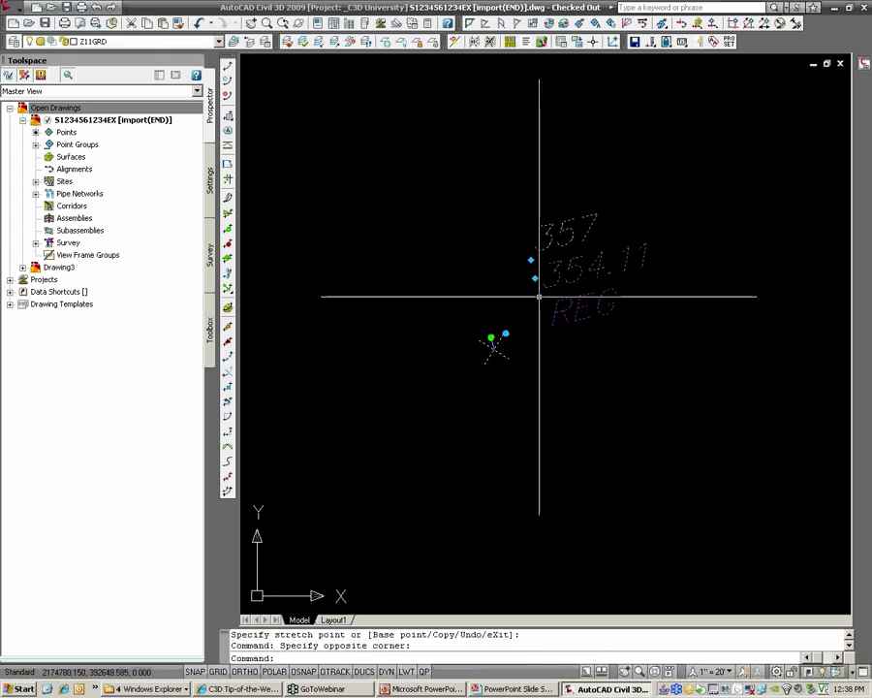
# Move point 357's description label down and to the right, and its point number up and slightly left.
pyautogui.click(540, 296)
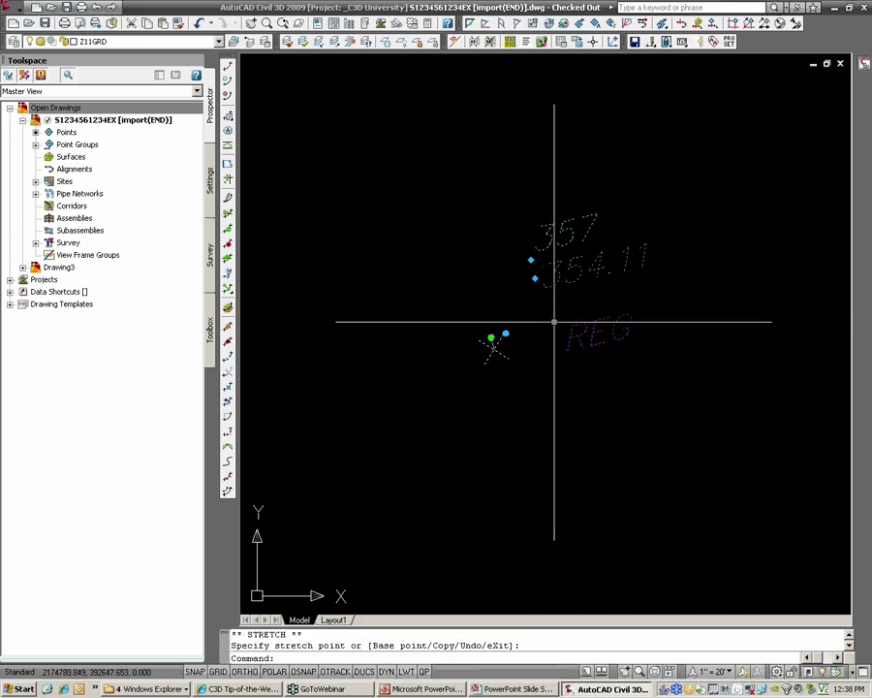
pyautogui.click(641, 353)
pyautogui.click(530, 259)
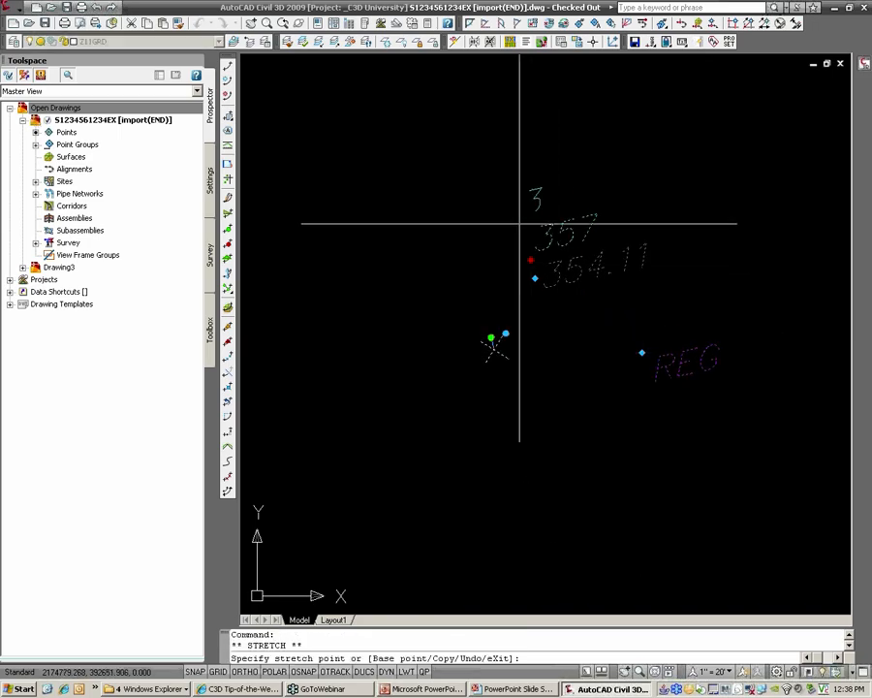
pyautogui.click(513, 212)
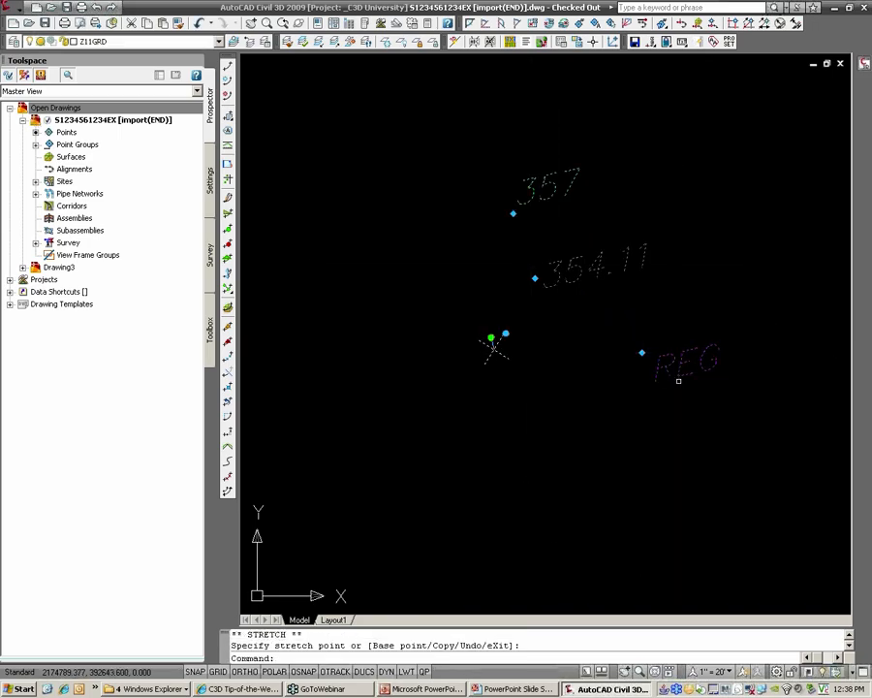
pyautogui.press('Escape')
# Pull the whole label of point 357 away to the upper right of its marker so it uses a leader.
pyautogui.click(505, 346)
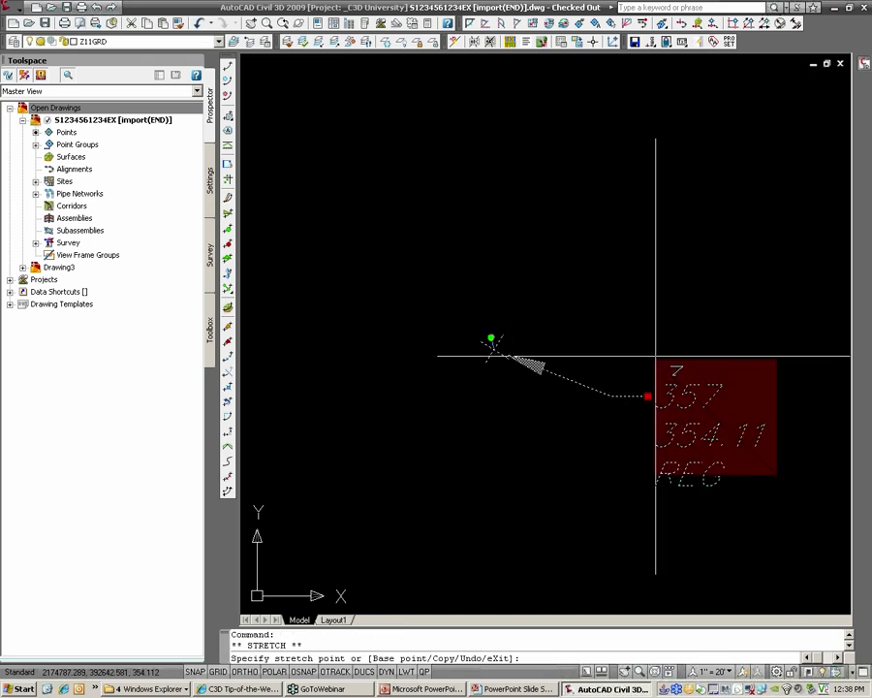
pyautogui.click(649, 210)
pyautogui.scroll(3, 497, 353)
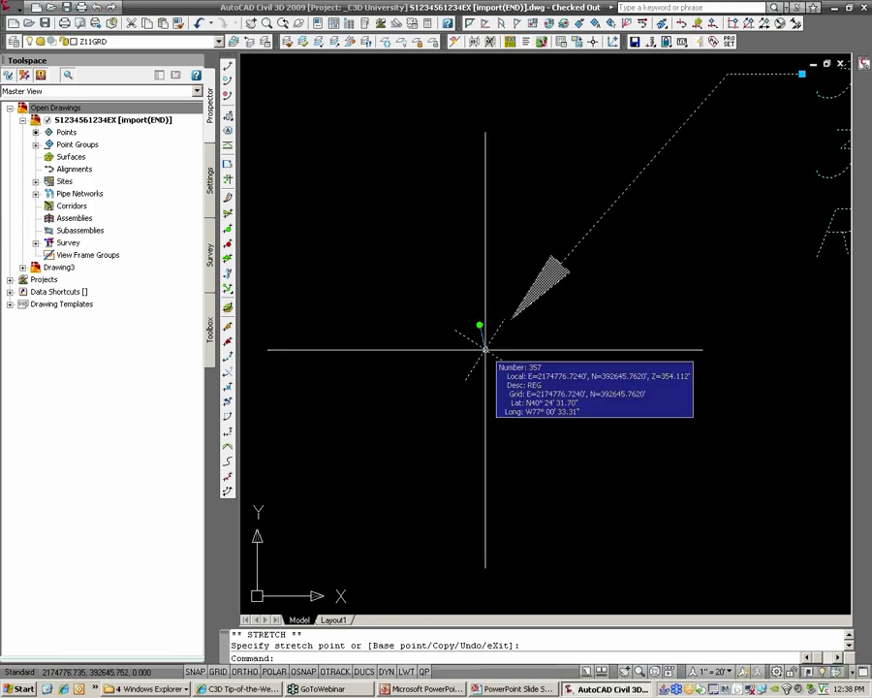
pyautogui.press('Escape')
pyautogui.press('Escape')
pyautogui.scroll(-4, 483, 354)
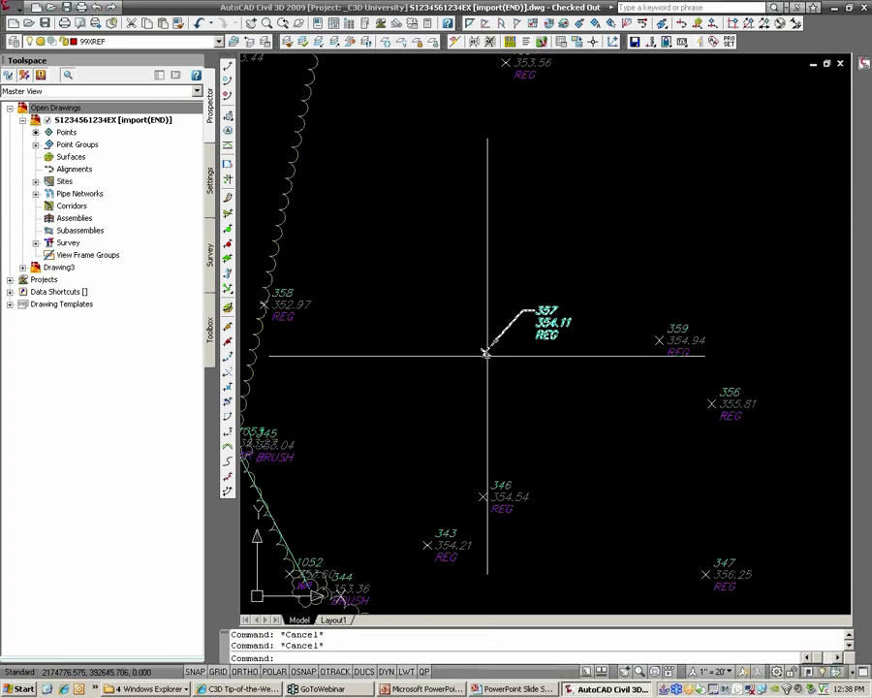
# Examine the label grips on ground points 346 and 252 and how the labels scale across the site.
pyautogui.scroll(2, 492, 428)
pyautogui.click(497, 415)
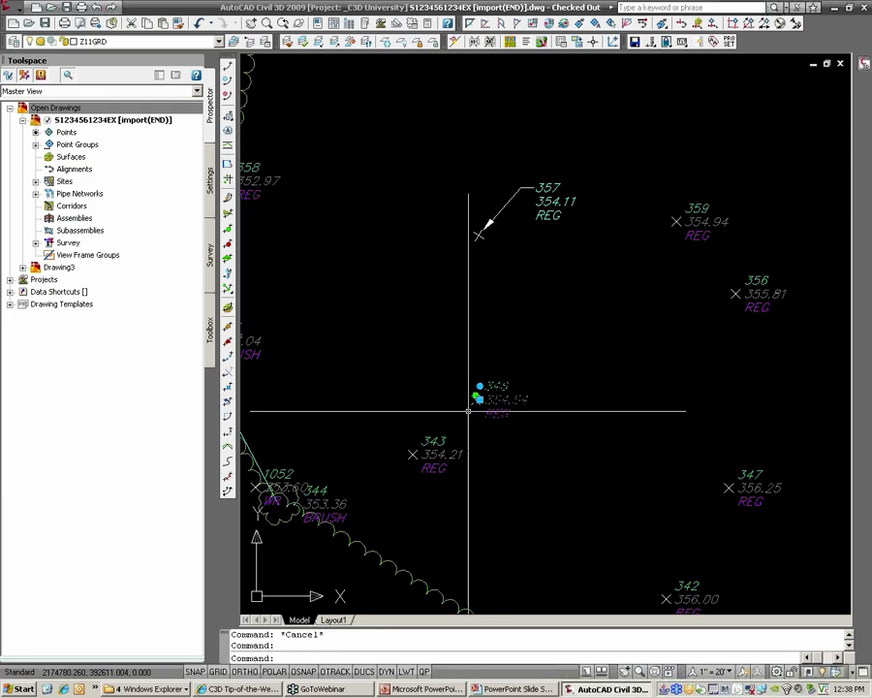
pyautogui.scroll(3, 474, 403)
pyautogui.moveTo(478, 399)
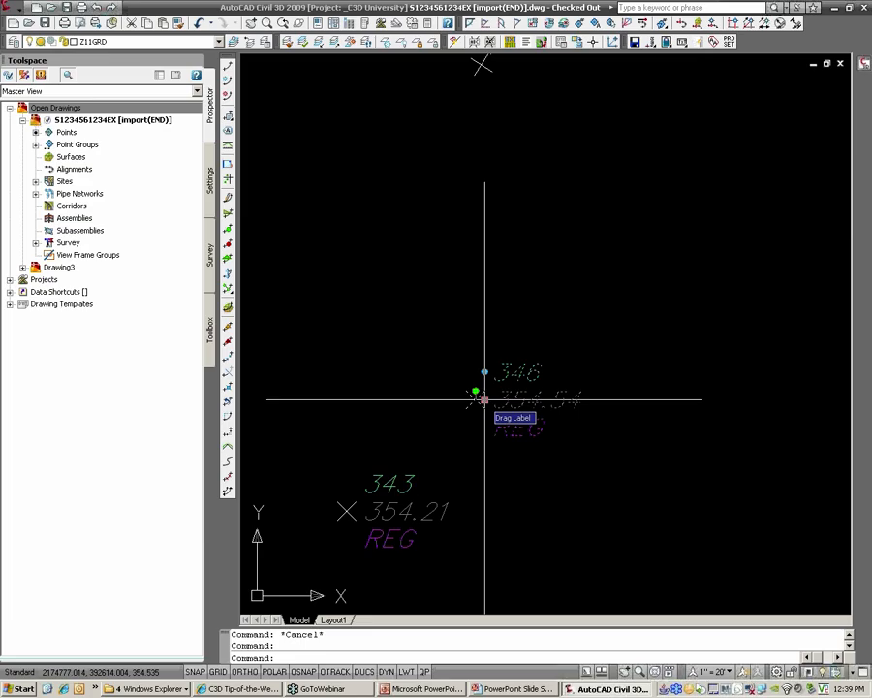
pyautogui.scroll(-7, 485, 398)
pyautogui.scroll(-5, 485, 399)
pyautogui.moveTo(480, 397); pyautogui.dragTo(643, 417, button='middle')
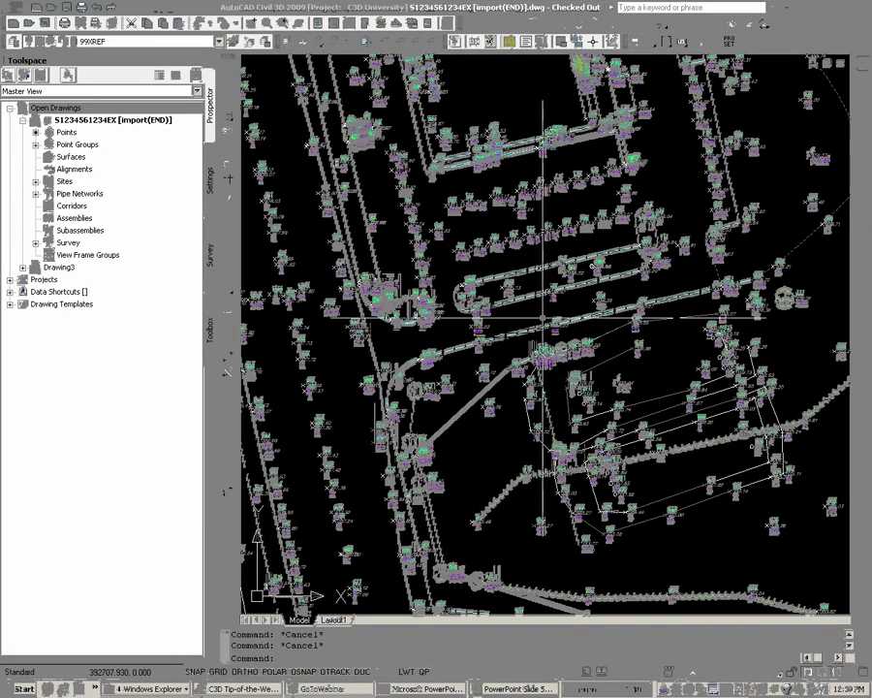
pyautogui.scroll(2, 486, 308)
pyautogui.scroll(2, 485, 308)
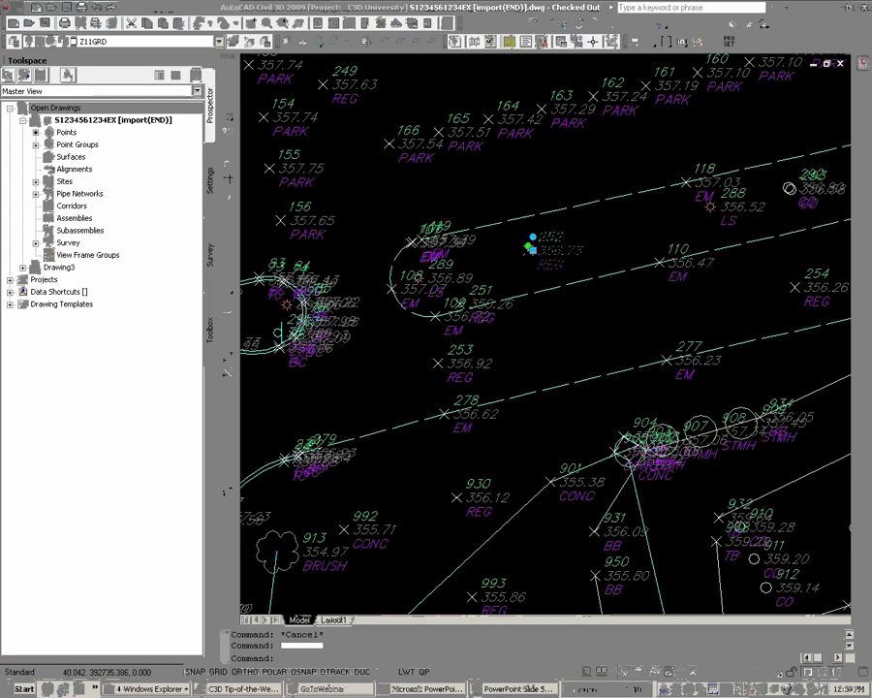
pyautogui.scroll(-5, 494, 320)
pyautogui.click(507, 410)
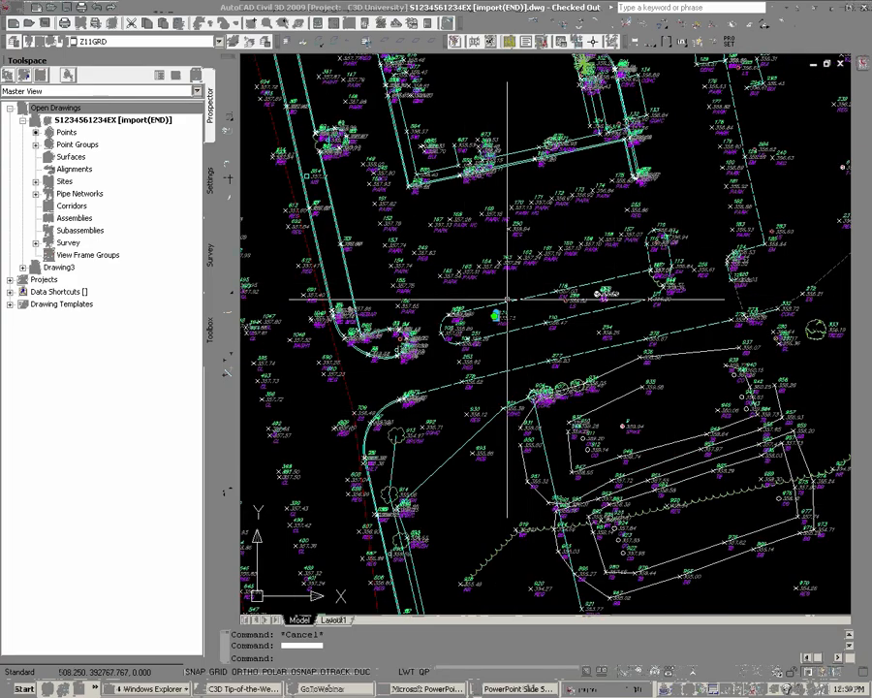
# Close Drawing3, keeping the import drawing open.
pyautogui.click(208, 254)
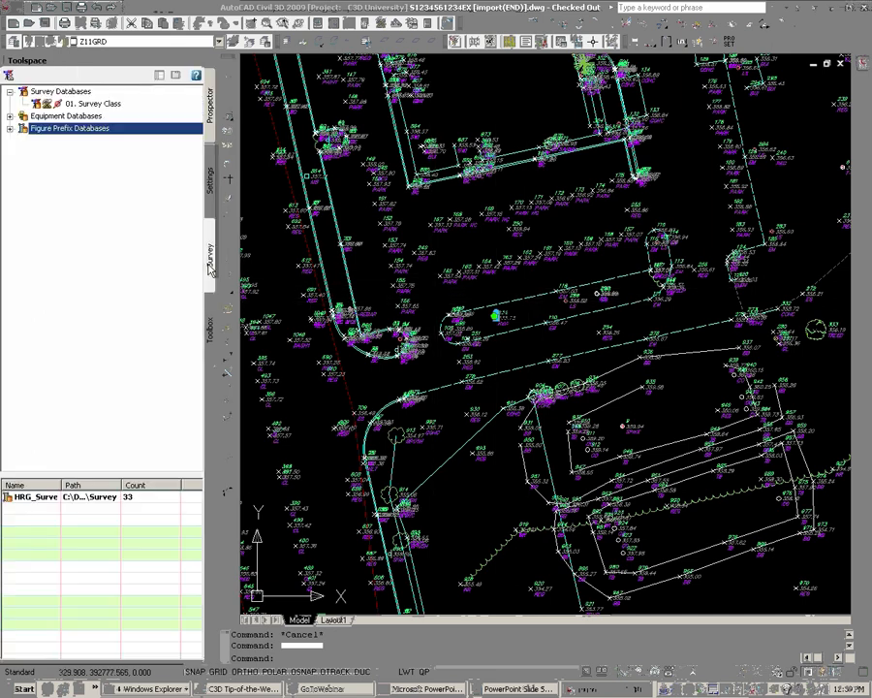
pyautogui.click(78, 103)
pyautogui.click(208, 129)
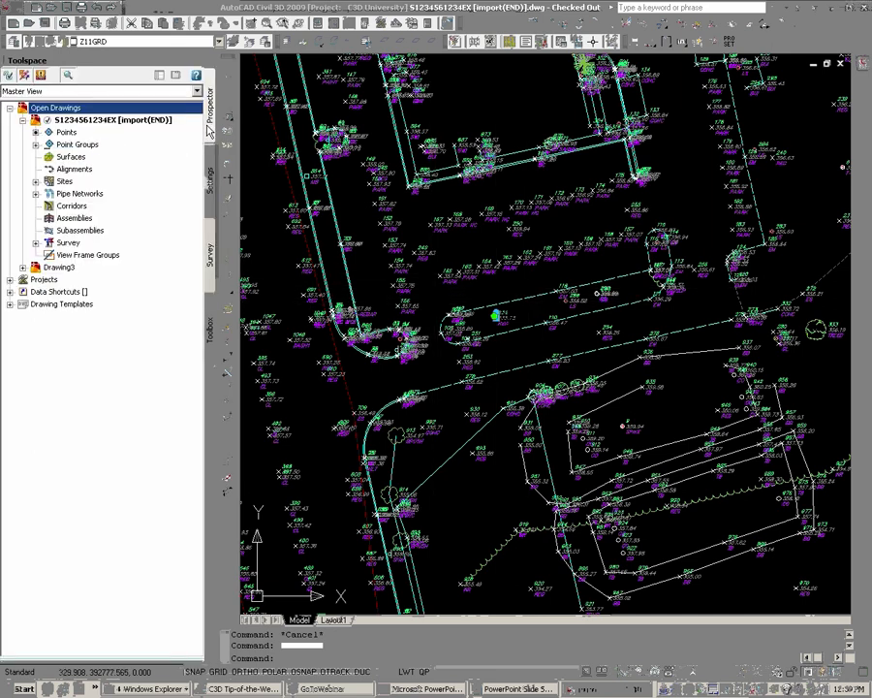
pyautogui.click(10, 279)
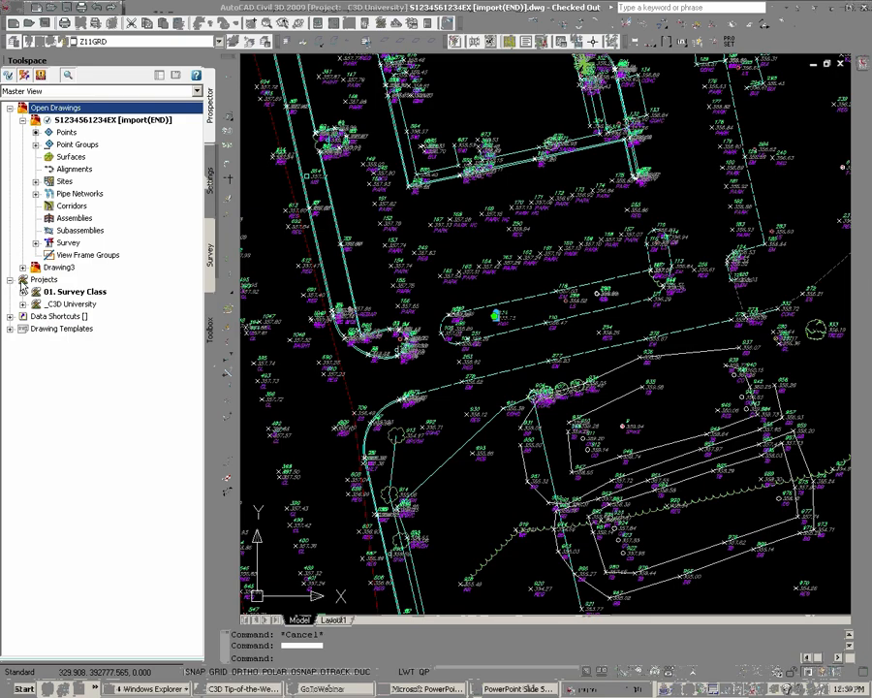
pyautogui.rightClick(58, 266)
pyautogui.click(87, 291)
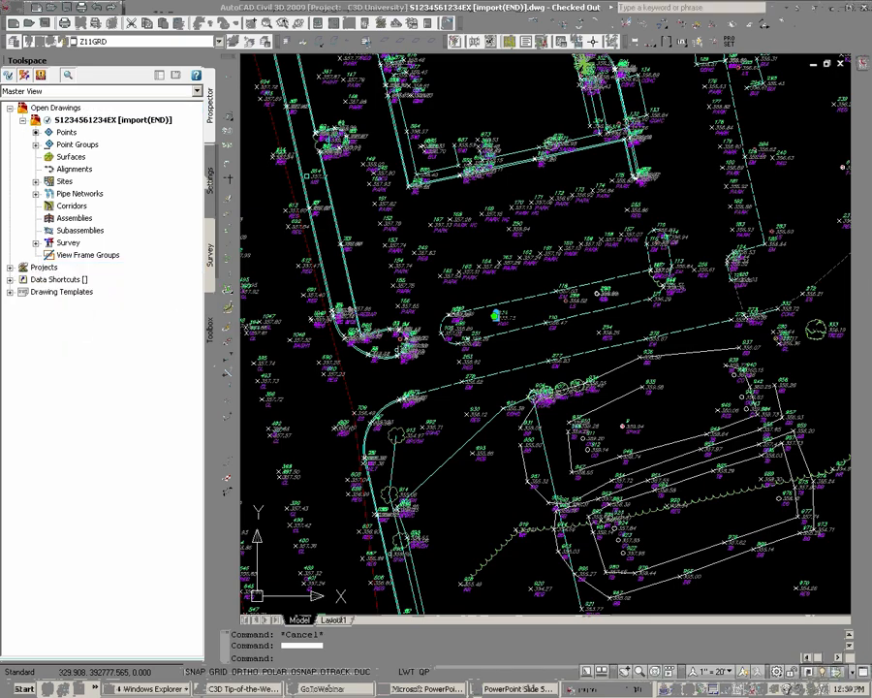
# Get the latest version of the _C3D University project's survey database and check it out.
pyautogui.click(10, 266)
pyautogui.click(23, 279)
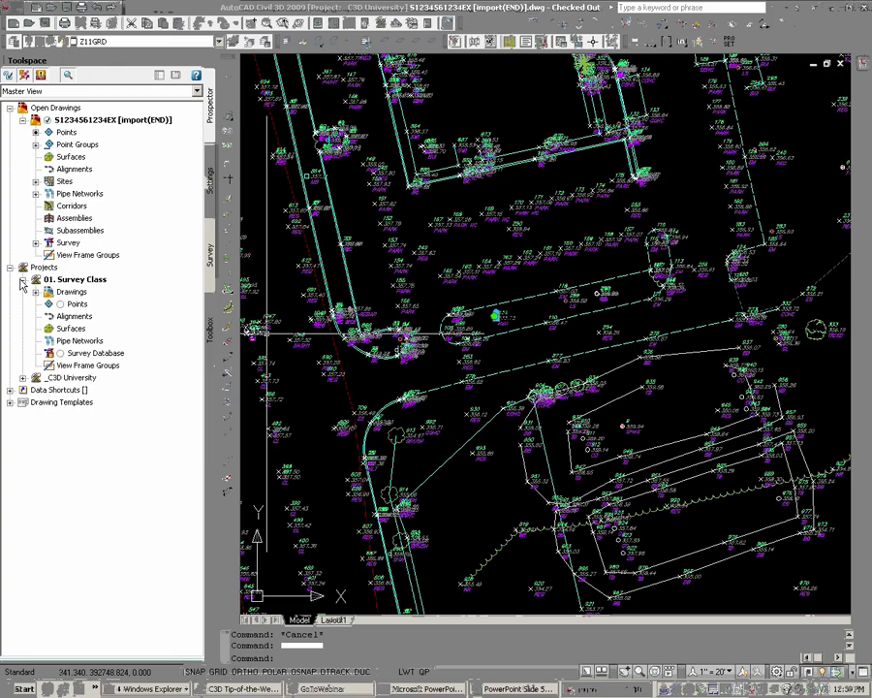
pyautogui.click(95, 353)
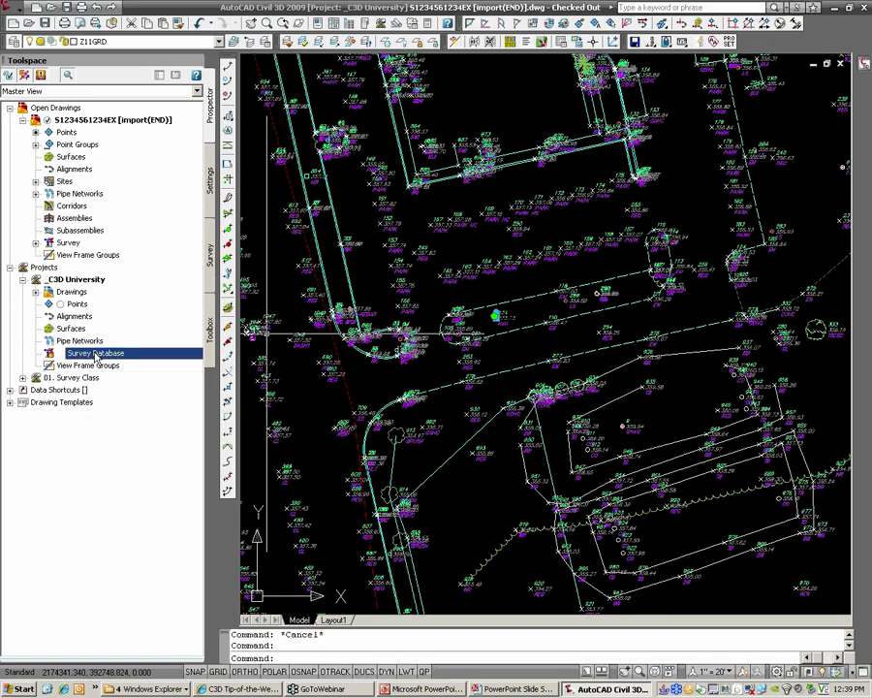
pyautogui.rightClick(95, 354)
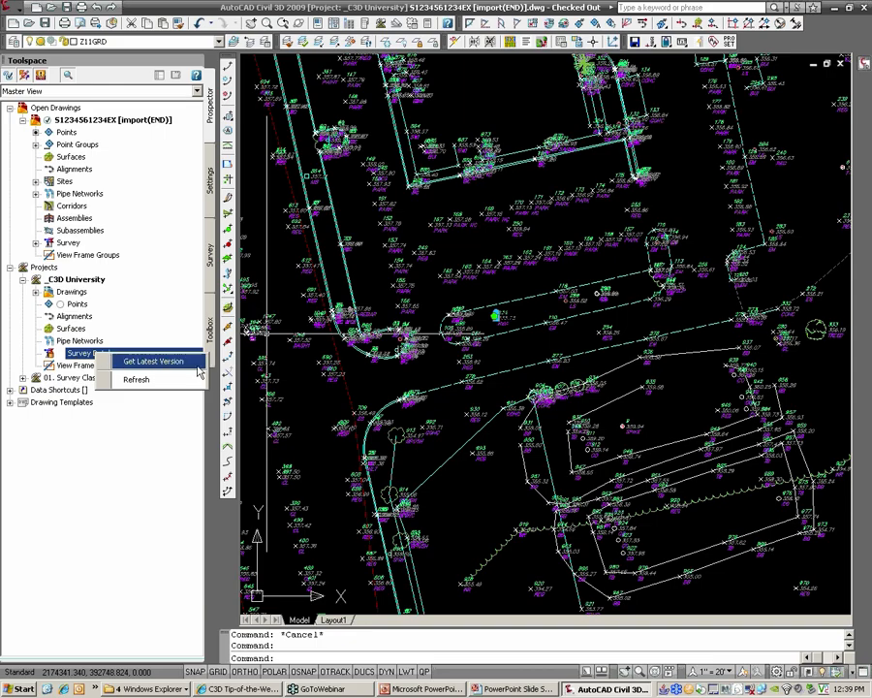
pyautogui.click(153, 362)
pyautogui.rightClick(83, 361)
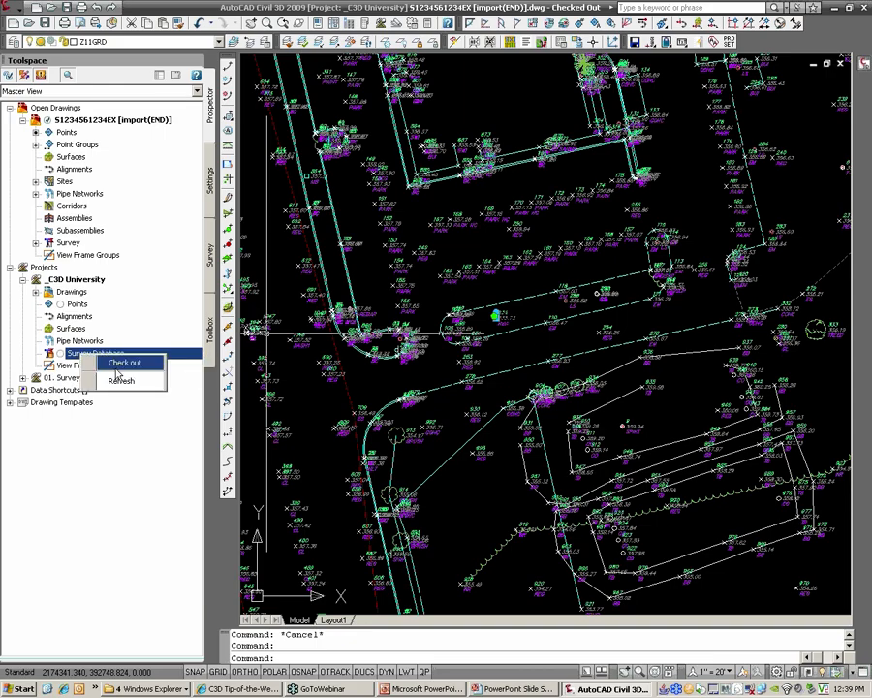
pyautogui.click(122, 364)
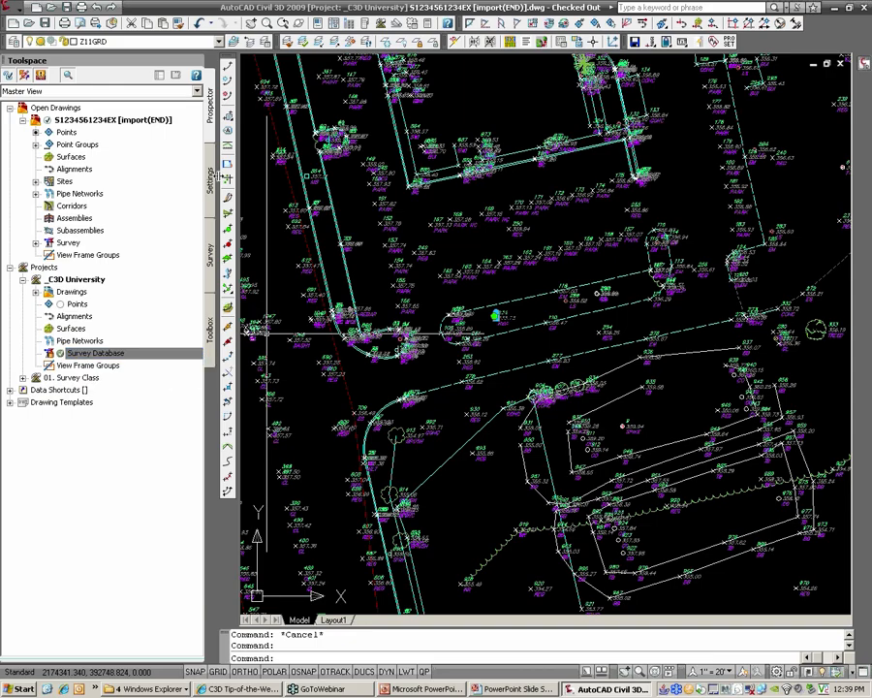
# Open the _C3D University survey database.
pyautogui.click(208, 238)
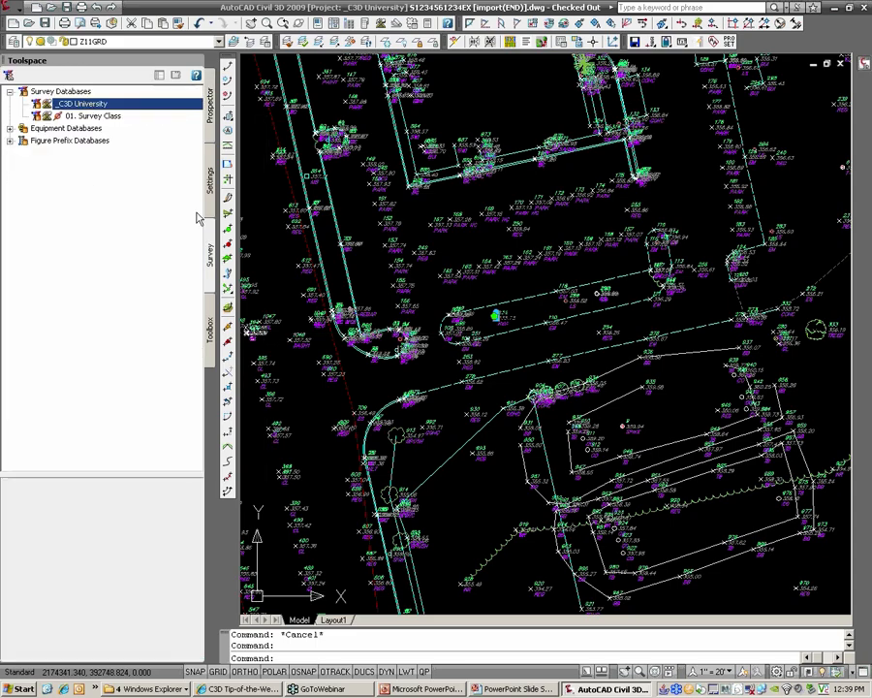
pyautogui.rightClick(91, 108)
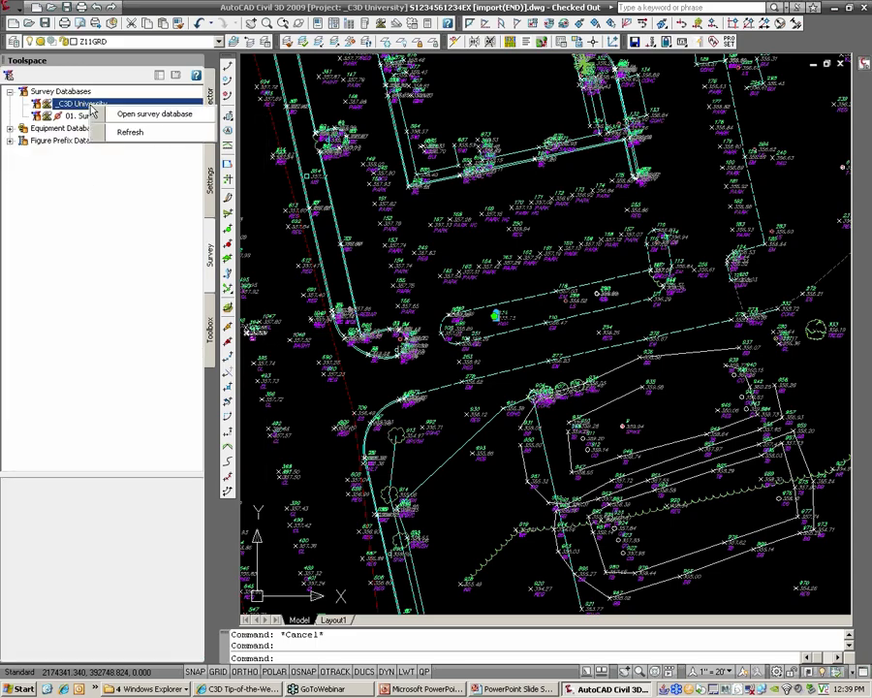
pyautogui.click(136, 115)
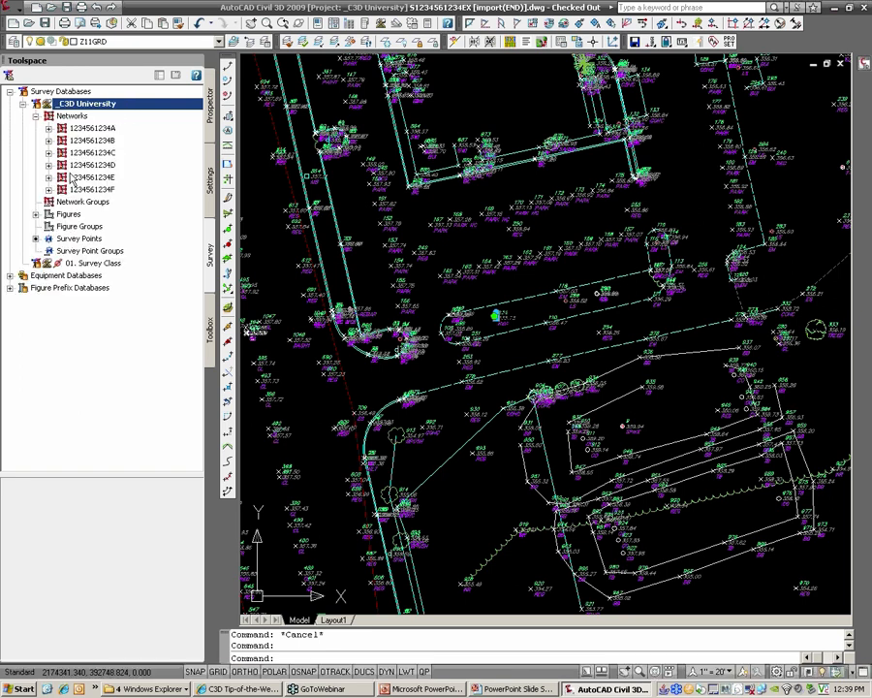
# Review the survey points and the figures stored in the _C3D University survey database.
pyautogui.click(76, 240)
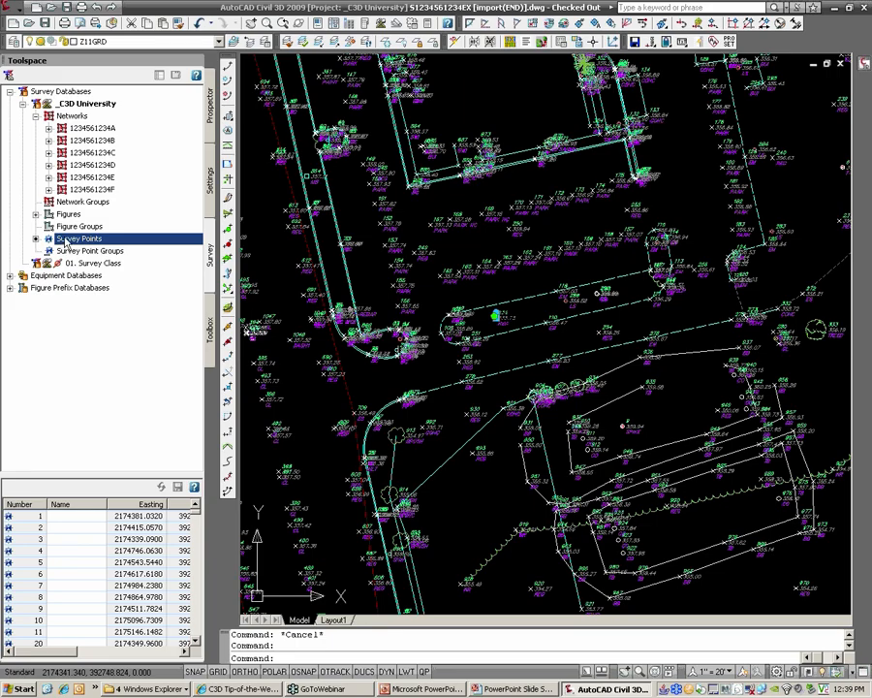
pyautogui.click(36, 213)
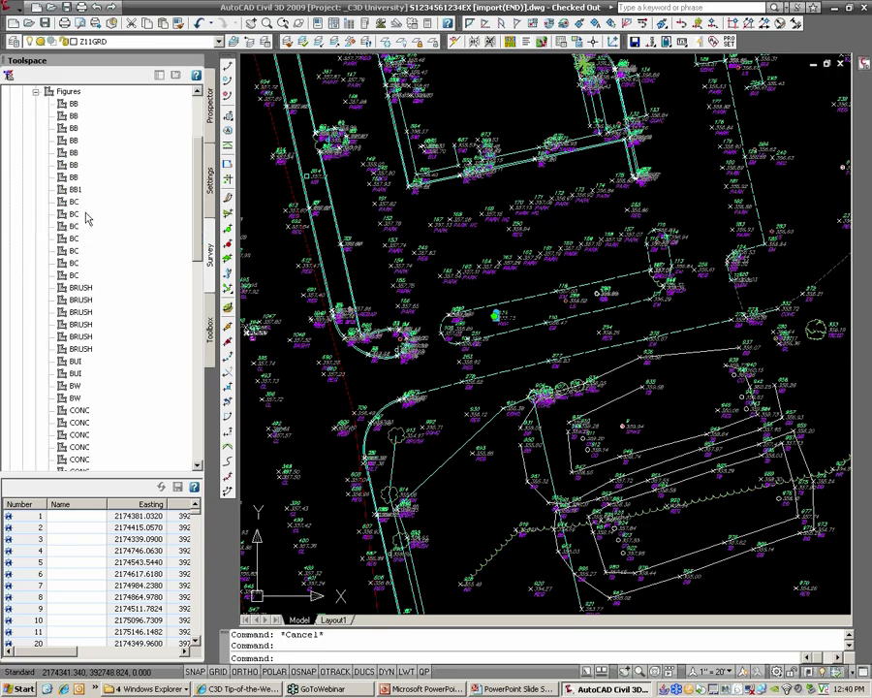
pyautogui.scroll(2, 39, 158)
pyautogui.click(37, 153)
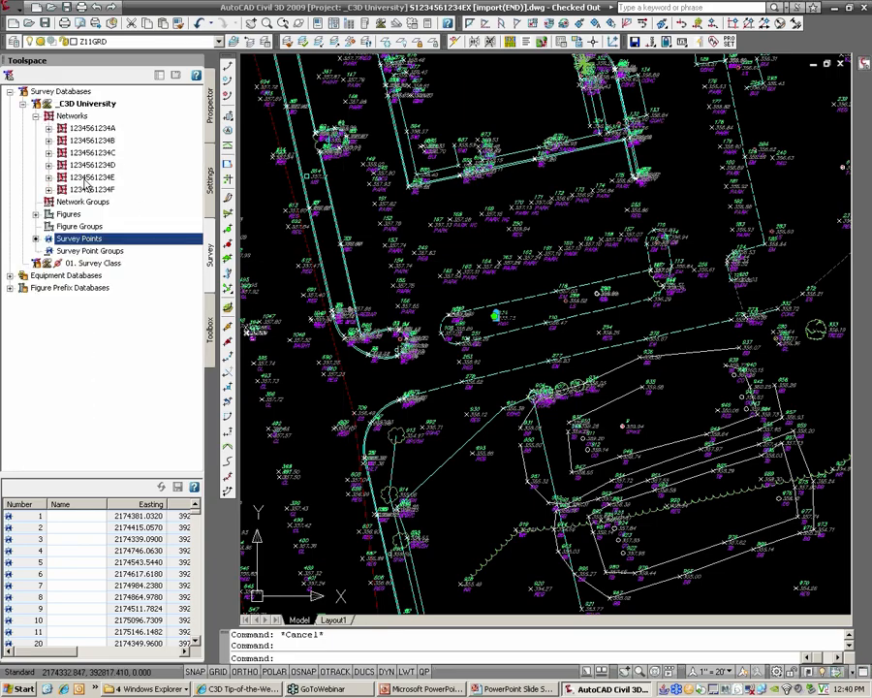
pyautogui.click(48, 164)
pyautogui.click(62, 189)
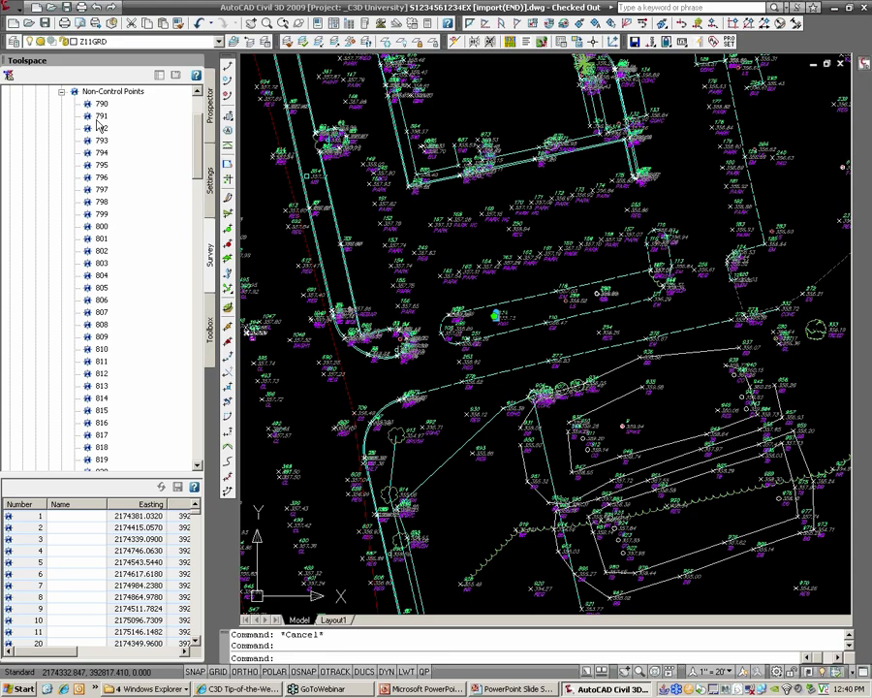
pyautogui.click(106, 91)
pyautogui.scroll(2, 200, 115)
pyautogui.scroll(1, 200, 115)
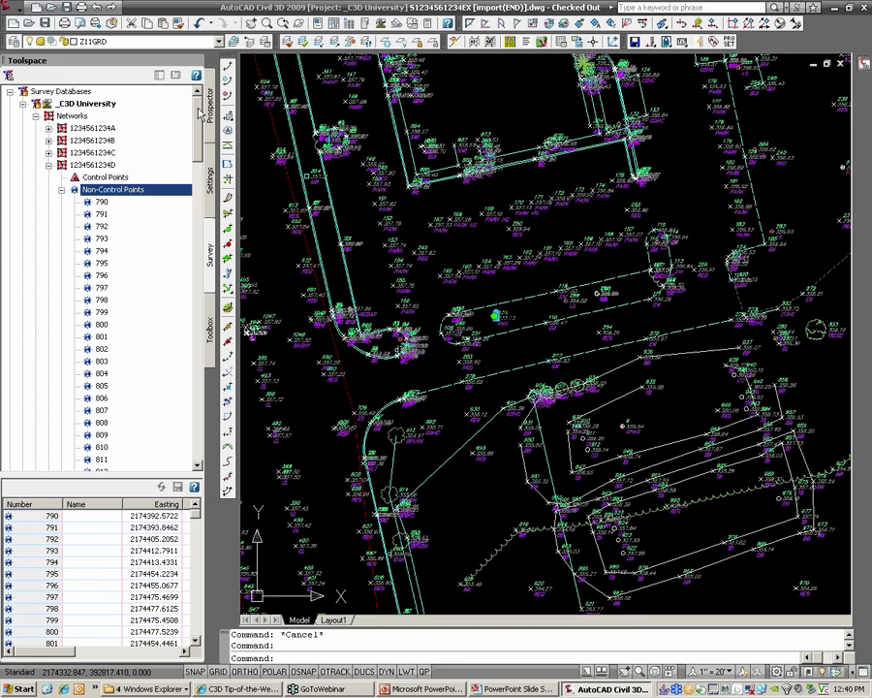
pyautogui.moveTo(198, 109)
pyautogui.mouseDown()
pyautogui.moveTo(201, 231)
pyautogui.moveTo(198, 97)
pyautogui.mouseUp()
pyautogui.click(61, 189)
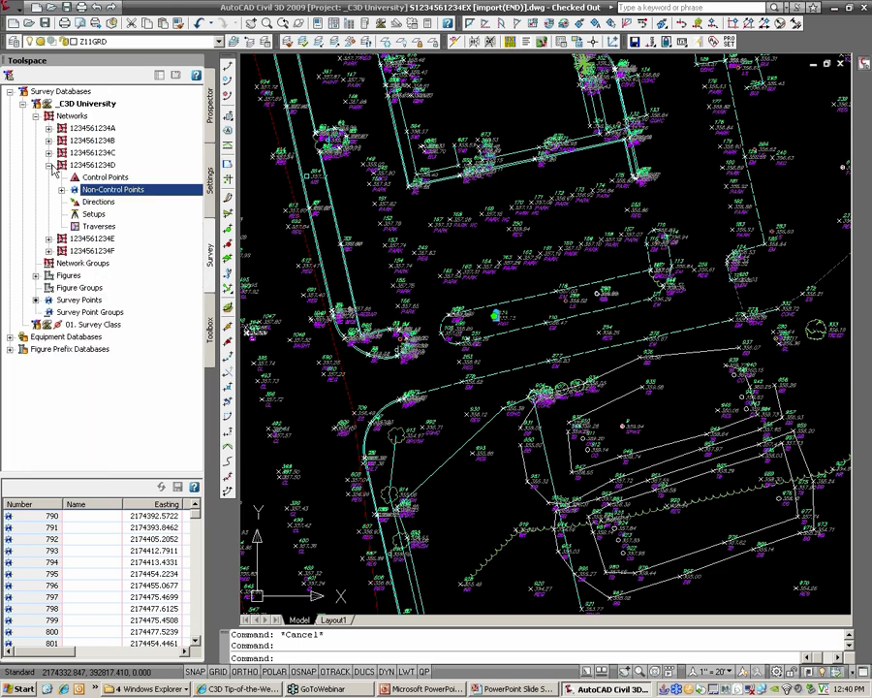
# Try the survey database translation with point number 1 as base point, view the rotation angle settings, and cancel.
pyautogui.click(11, 14)
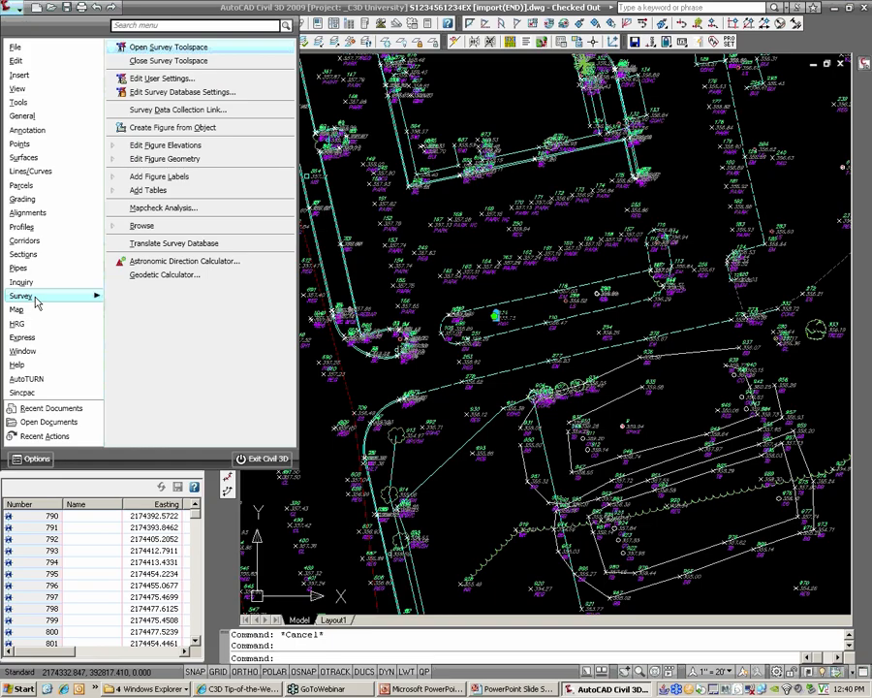
pyautogui.click(160, 245)
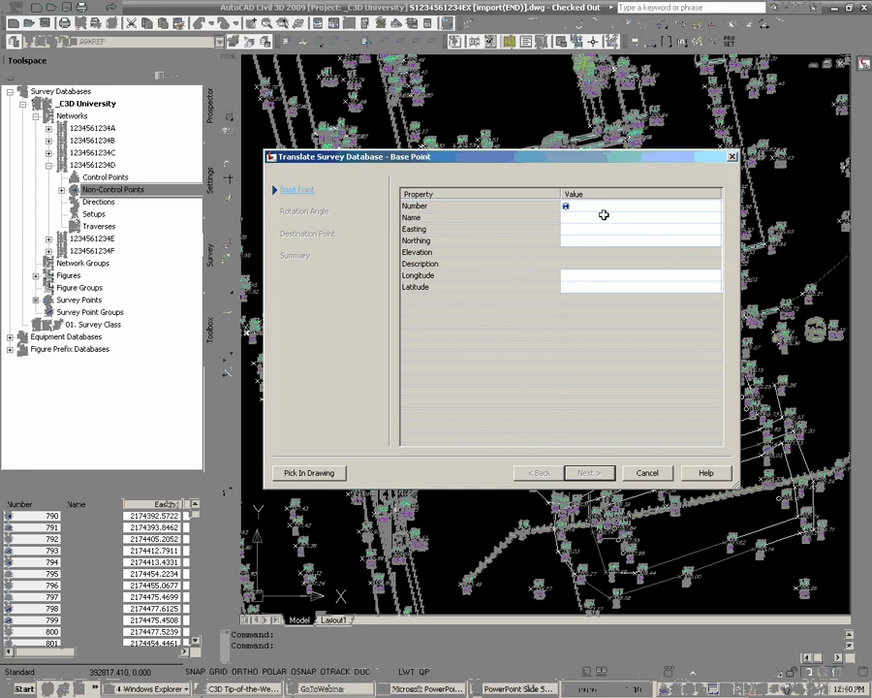
pyautogui.click(571, 206)
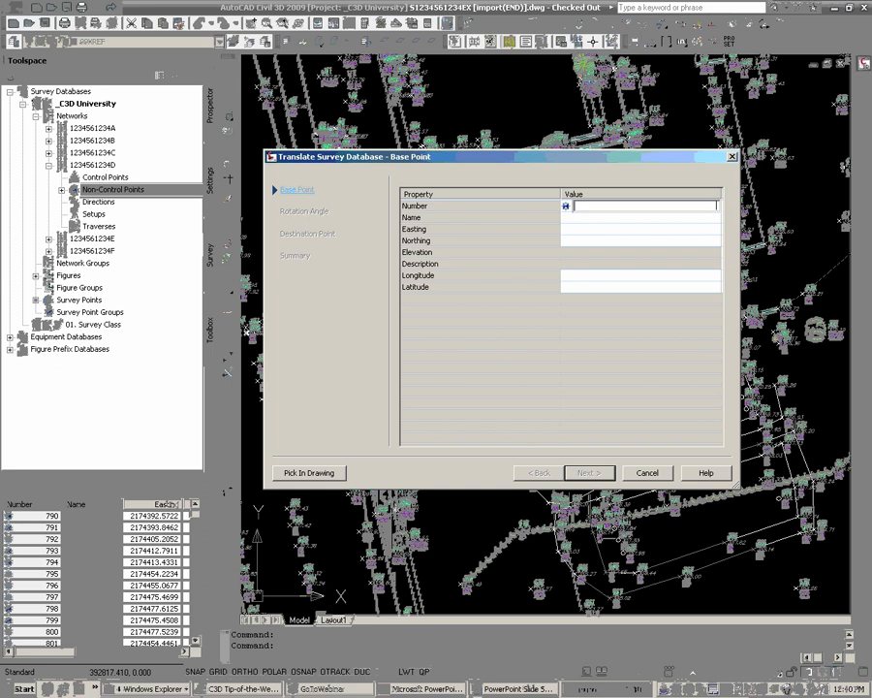
pyautogui.write('1')
pyautogui.press('Return')
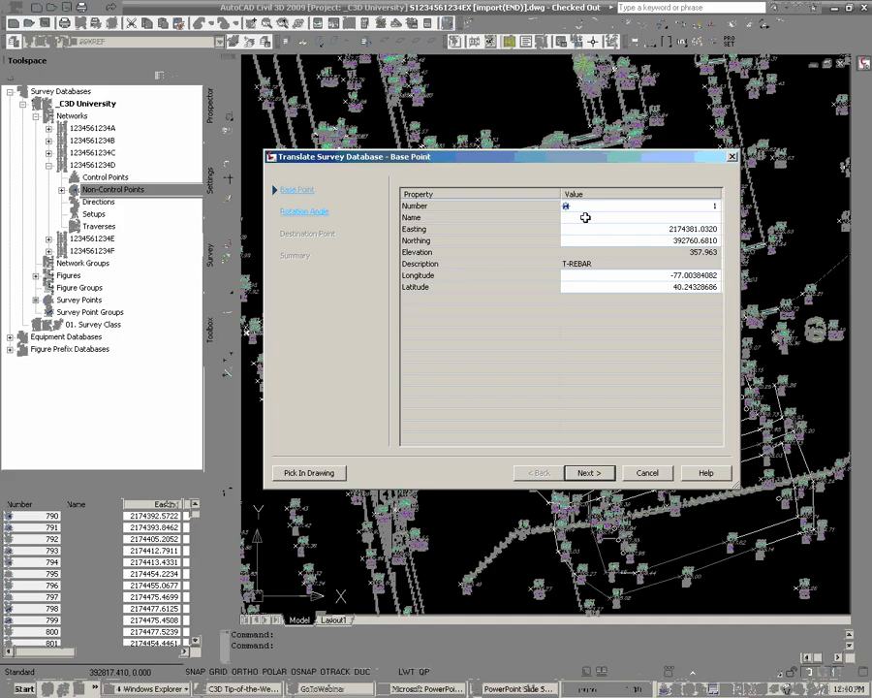
pyautogui.click(590, 473)
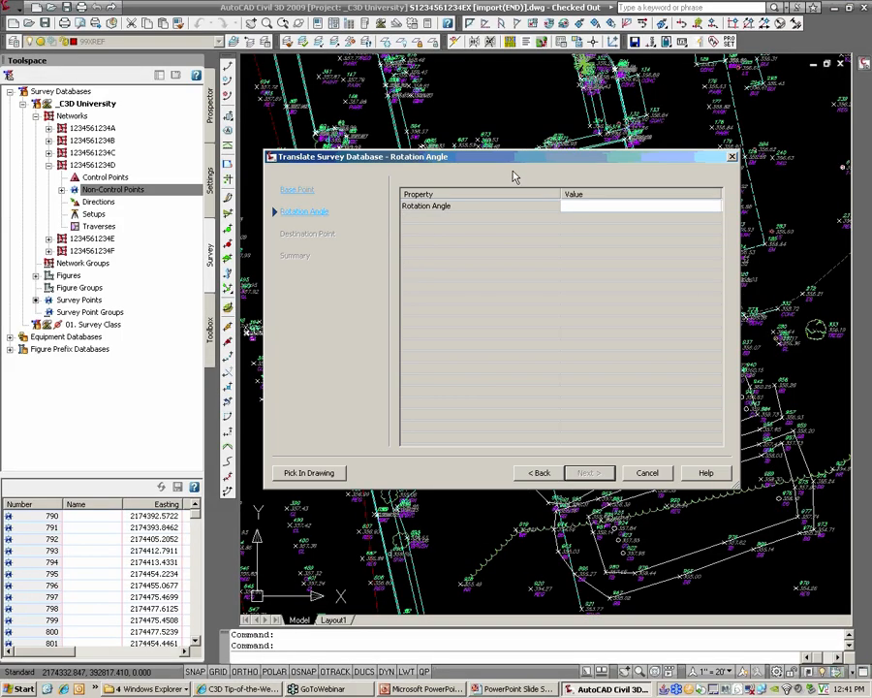
pyautogui.click(294, 190)
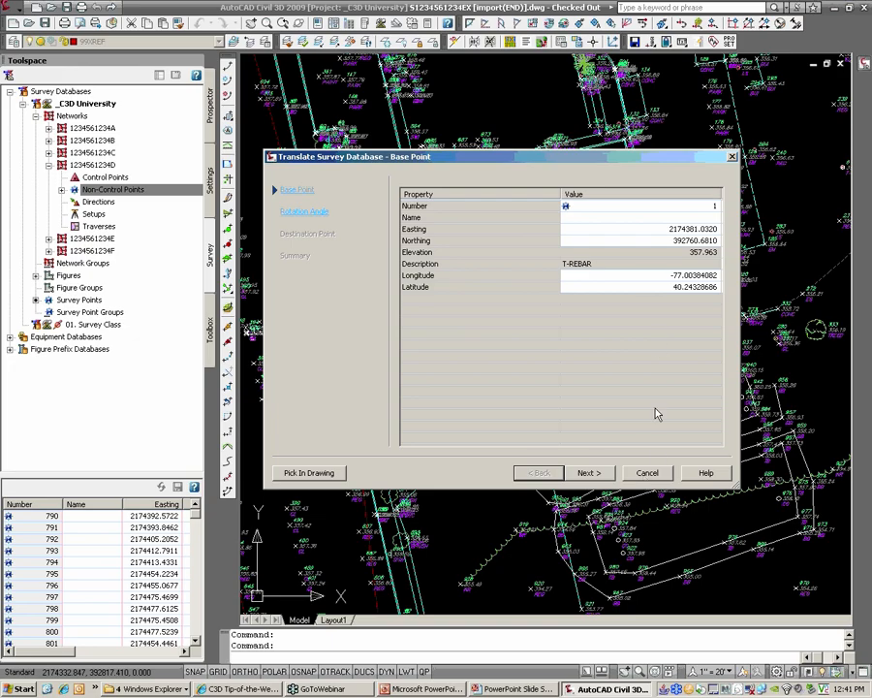
pyautogui.click(651, 479)
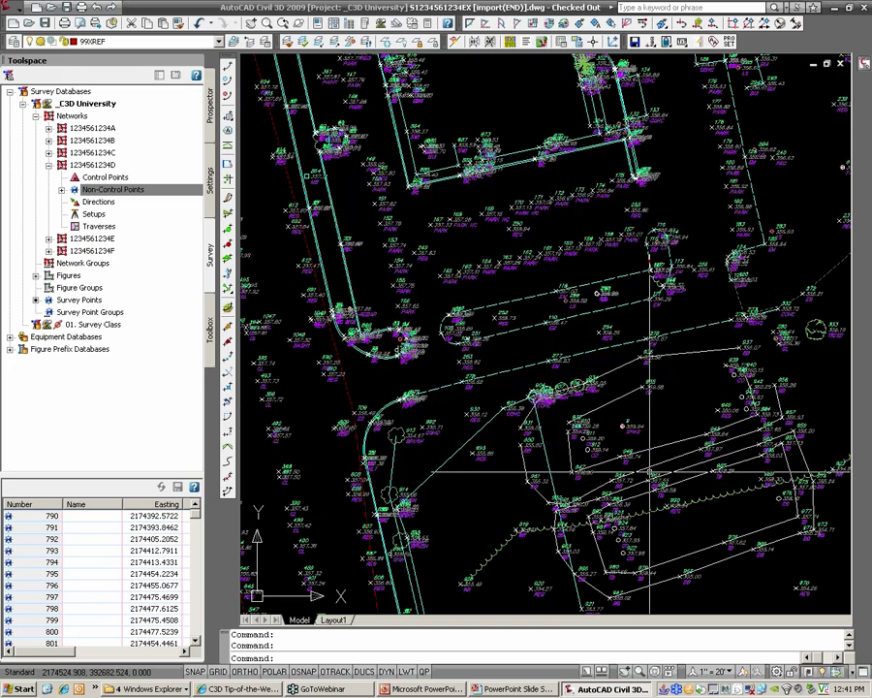
# Examine the survey points and linework around the T-REBAR point at the end of the curbed island.
pyautogui.scroll(-2, 544, 407)
pyautogui.moveTo(543, 406); pyautogui.dragTo(547, 398, button='middle')
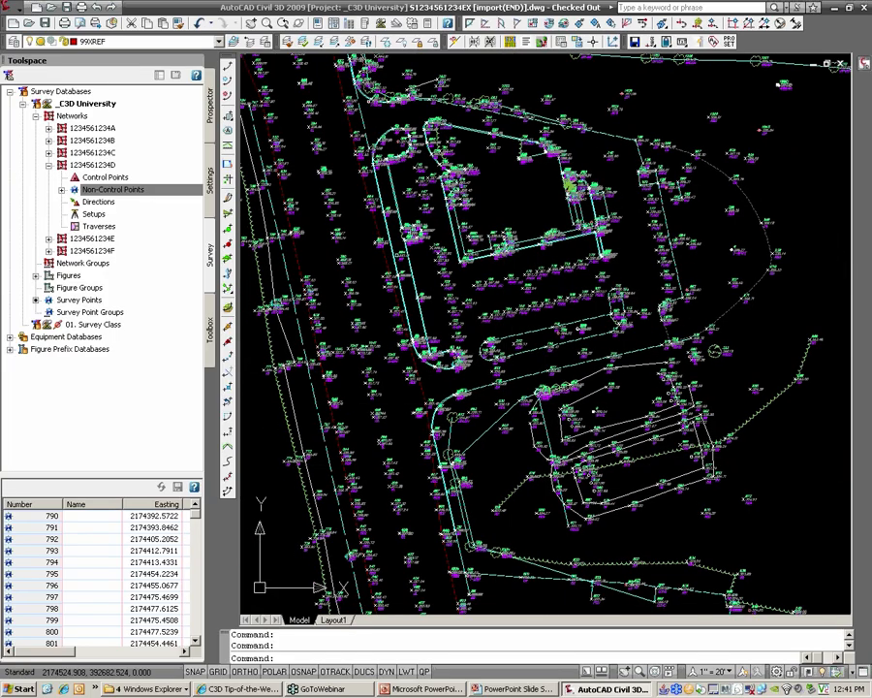
pyautogui.scroll(3, 525, 417)
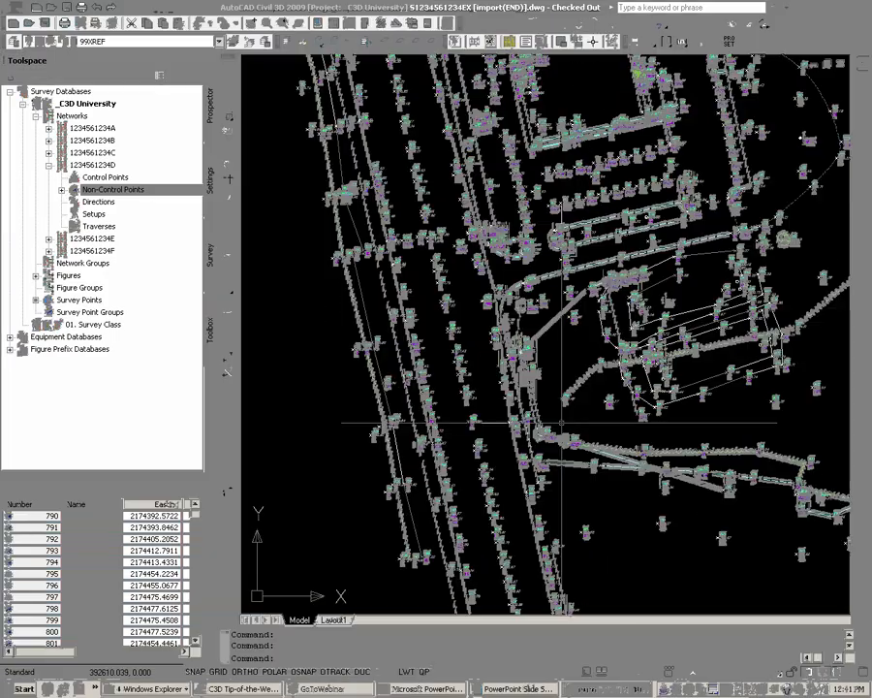
pyautogui.scroll(2, 523, 339)
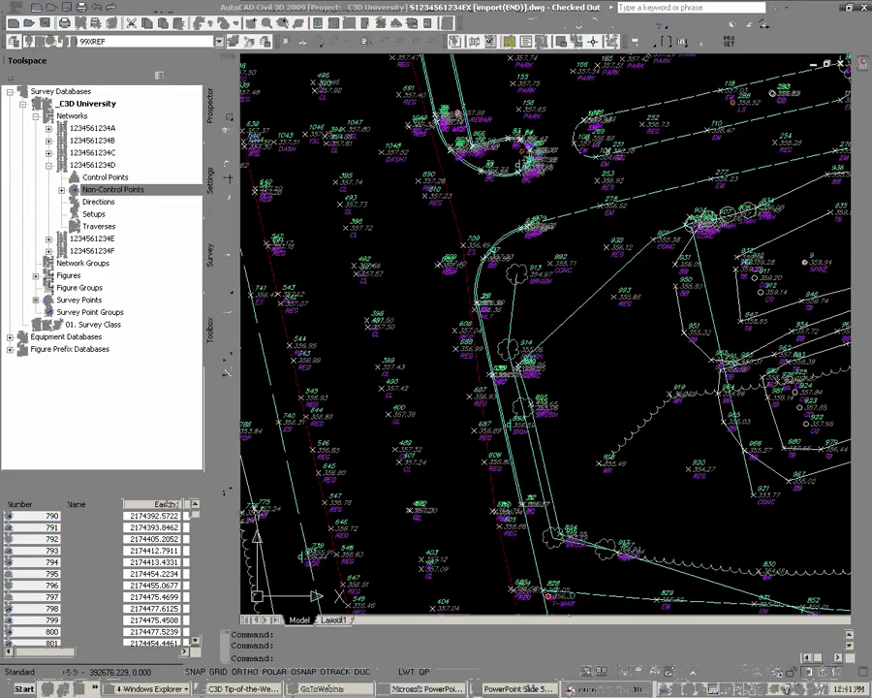
pyautogui.scroll(2, 454, 167)
pyautogui.moveTo(453, 166); pyautogui.dragTo(498, 286, button='middle')
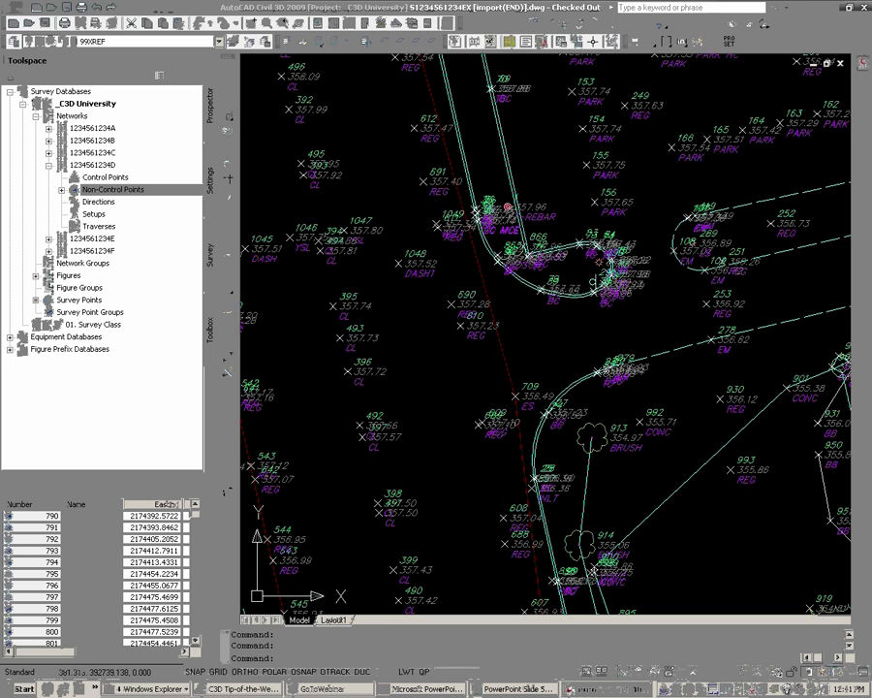
pyautogui.moveTo(578, 244); pyautogui.dragTo(573, 331, button='middle')
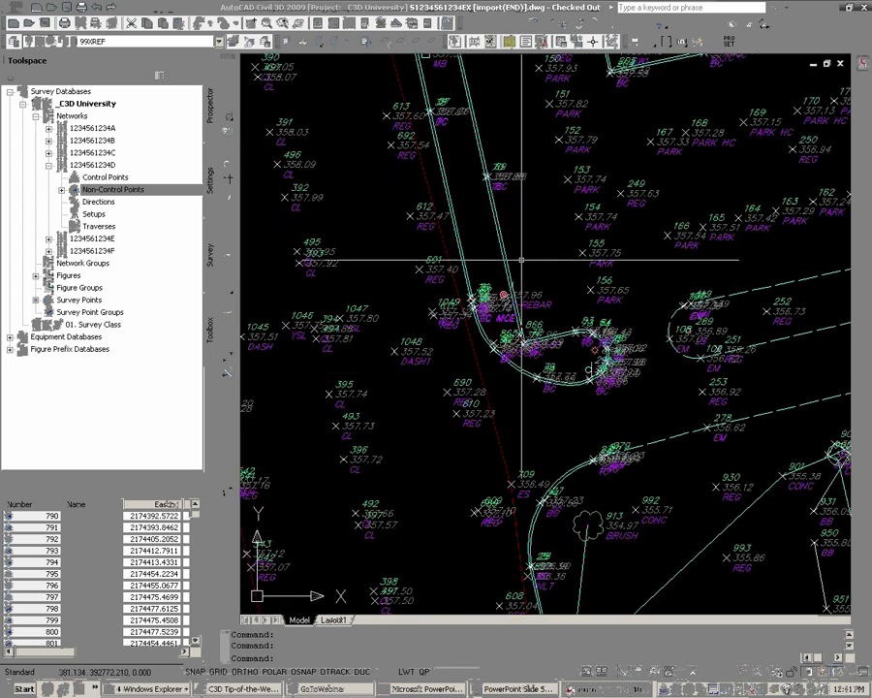
pyautogui.scroll(-3, 634, 184)
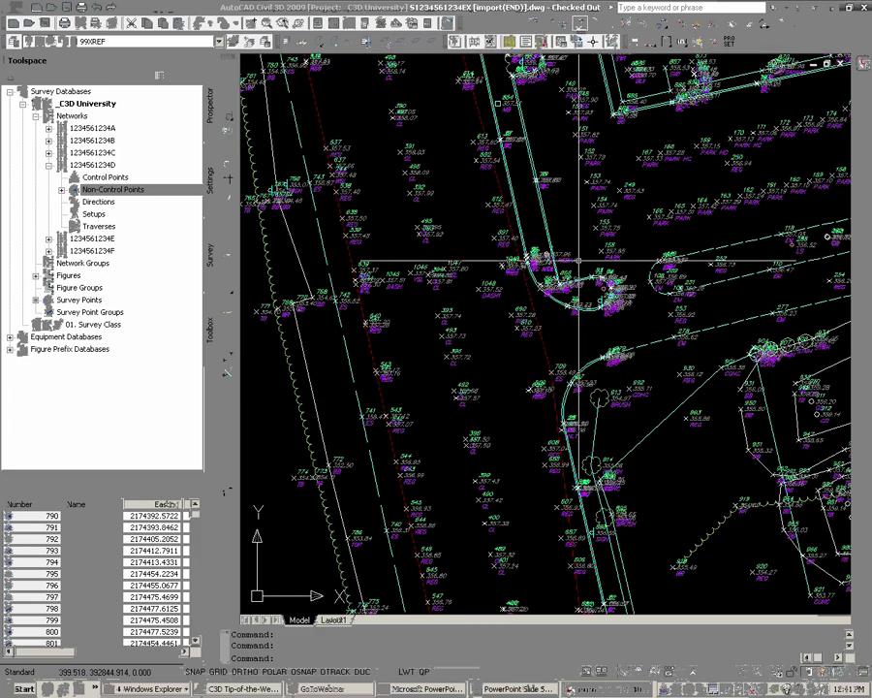
# Start the Line command, identify the Transparent Commands toolbar, and dock it with the other toolbars above the drawing.
pyautogui.write('L')
pyautogui.press('Return')
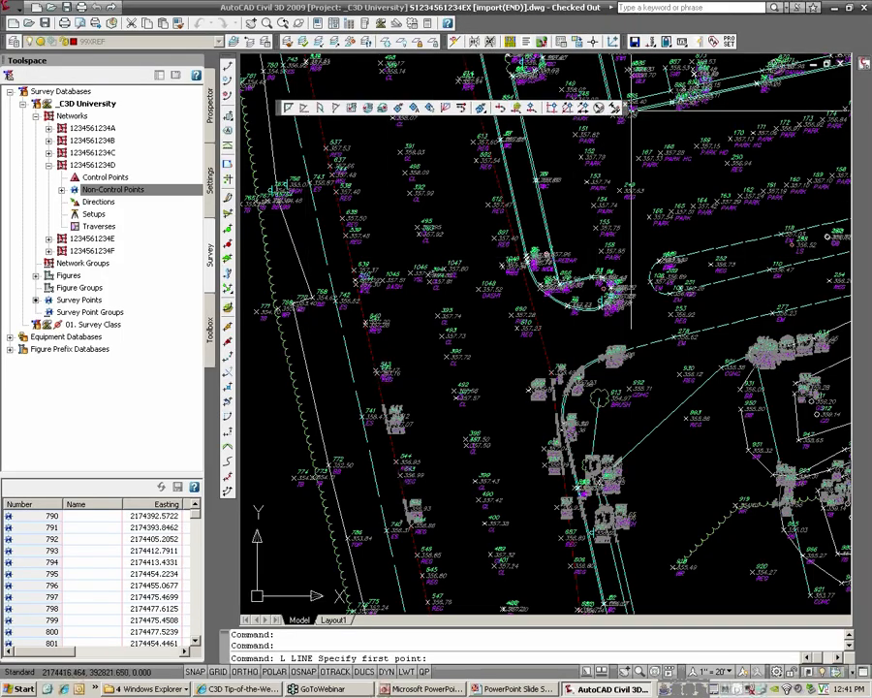
pyautogui.rightClick(781, 41)
pyautogui.moveTo(802, 46)
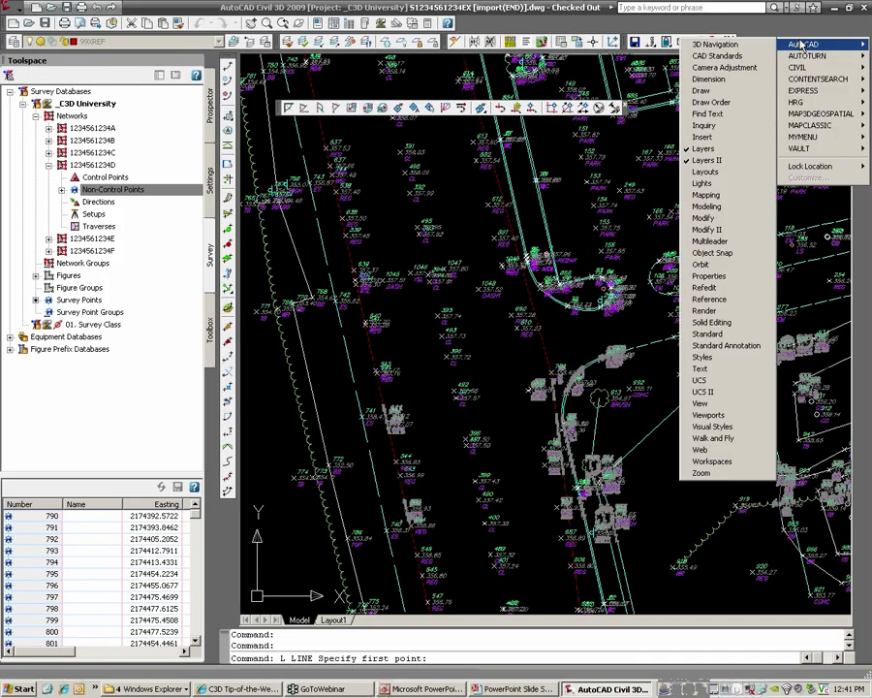
pyautogui.moveTo(806, 68)
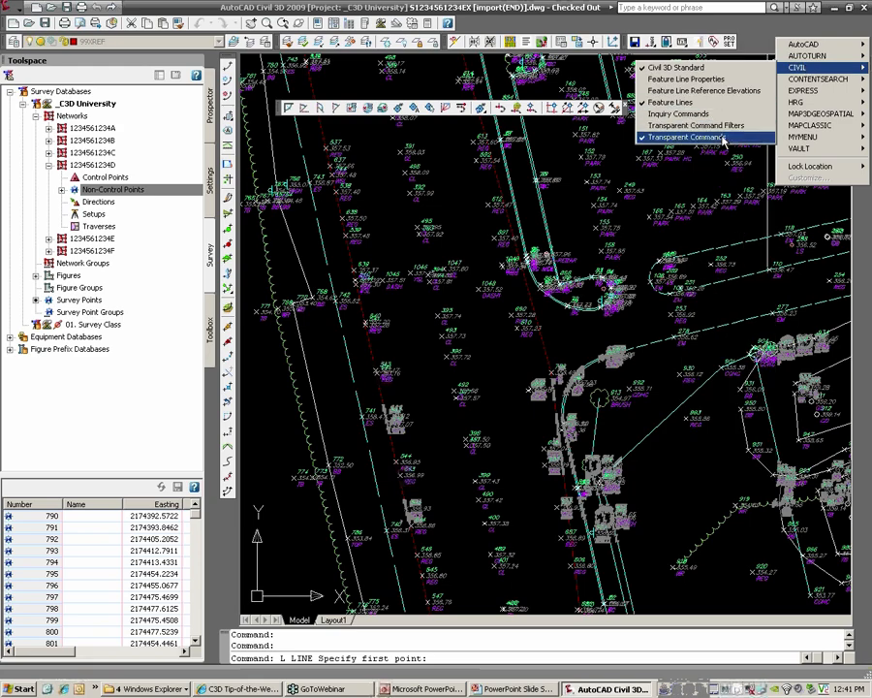
pyautogui.moveTo(279, 108)
pyautogui.mouseDown()
pyautogui.moveTo(377, 77)
pyautogui.moveTo(436, 21)
pyautogui.moveTo(616, 27)
pyautogui.moveTo(436, 21)
pyautogui.mouseUp()
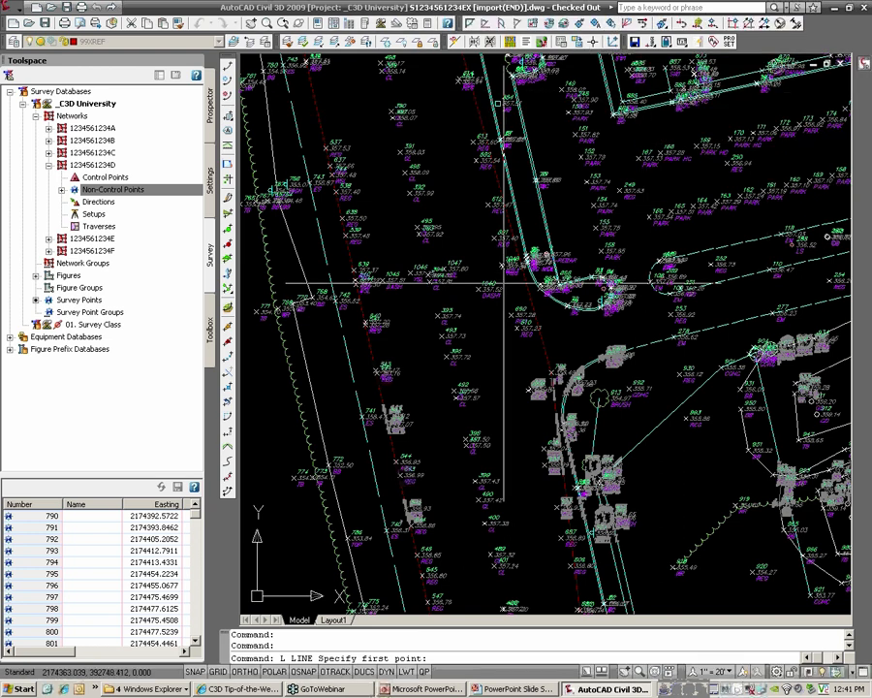
# Draw a line segment from the T-REBAR point to the T-MAG point by point number, and leave the point number prompt.
pyautogui.click(586, 27)
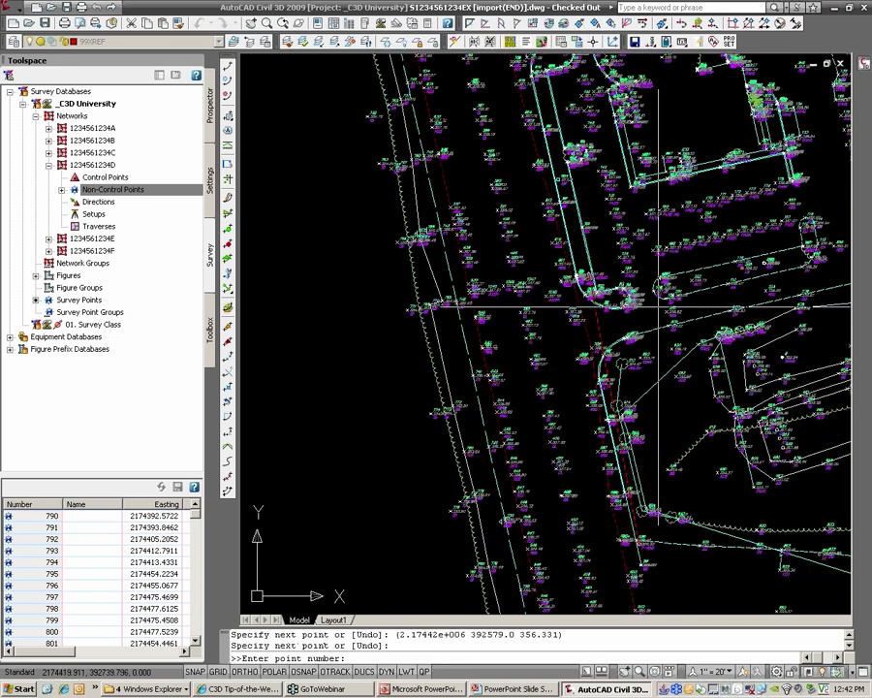
pyautogui.scroll(-2, 537, 378)
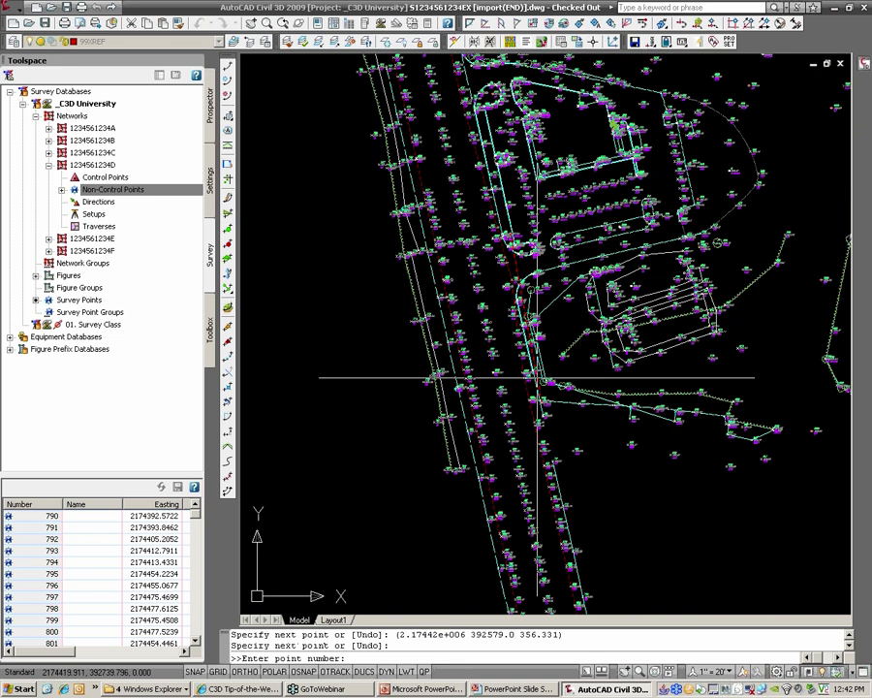
pyautogui.scroll(3, 538, 378)
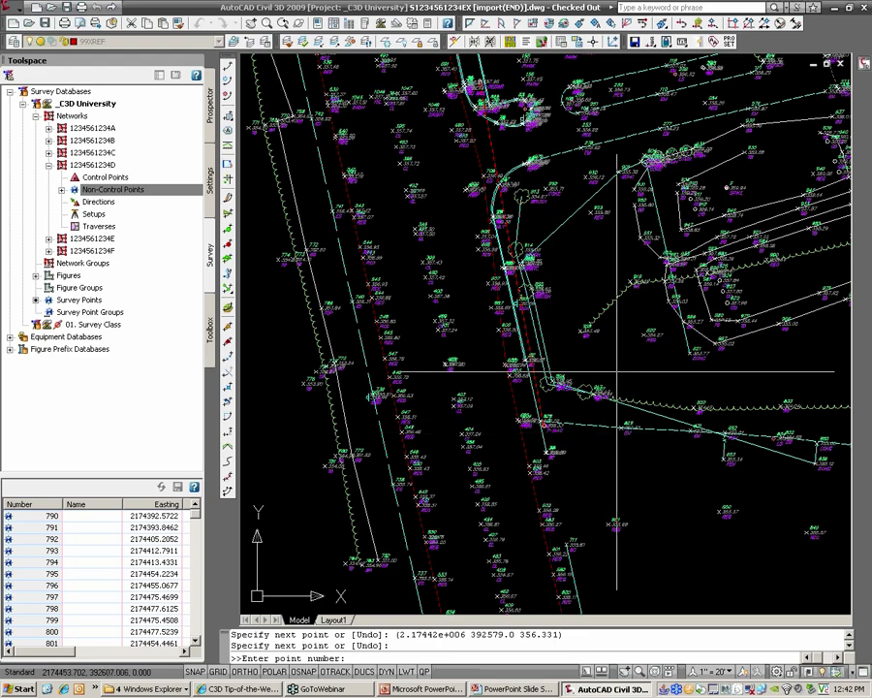
pyautogui.press('Escape')
# Continue the line from the T-MAG point to survey point 849 by selecting its point object.
pyautogui.scroll(-4, 678, 295)
pyautogui.moveTo(721, 359); pyautogui.dragTo(522, 327, button='middle')
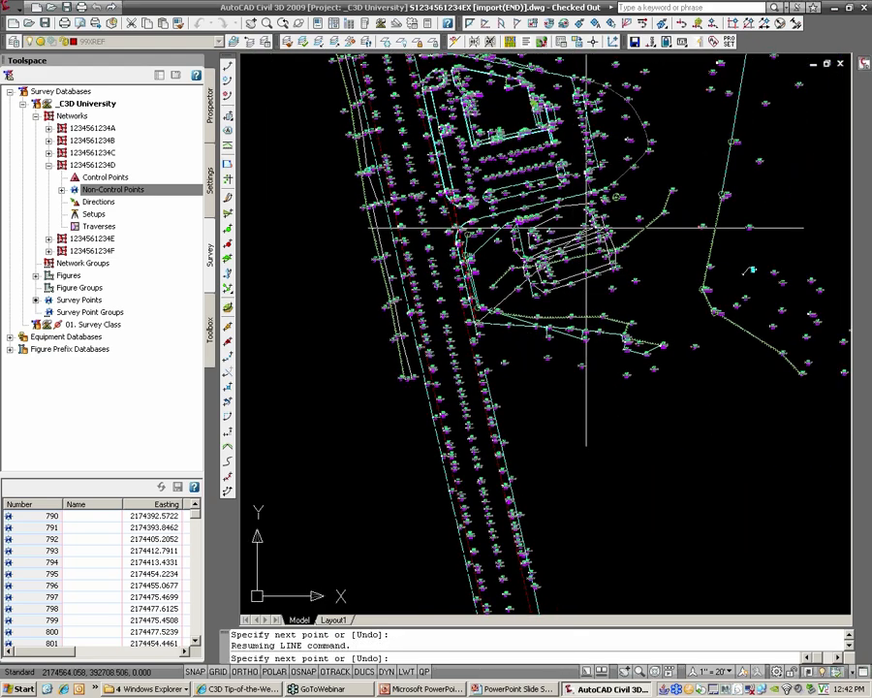
pyautogui.scroll(2, 568, 284)
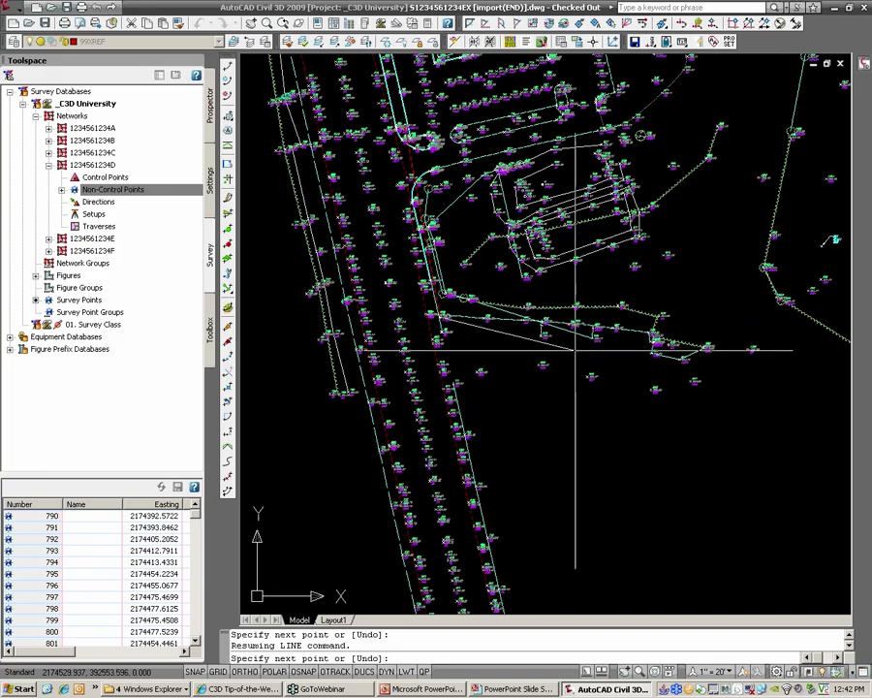
pyautogui.click(610, 25)
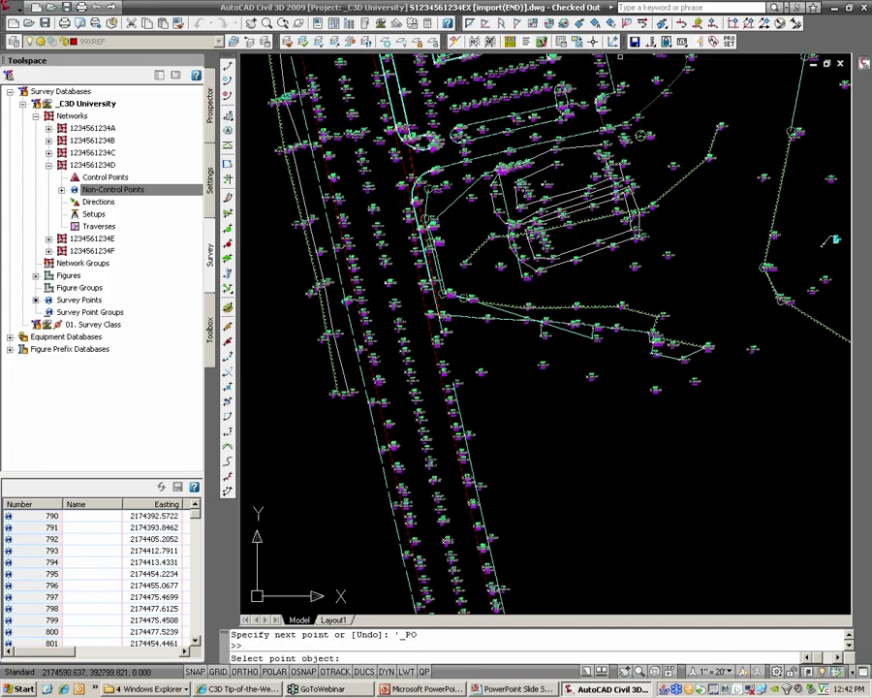
pyautogui.scroll(4, 647, 420)
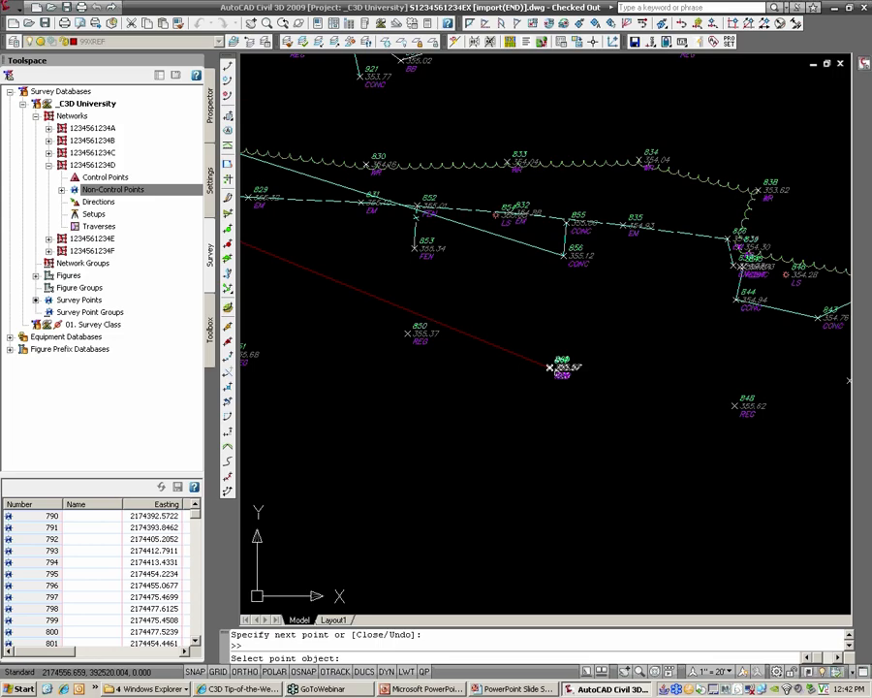
pyautogui.click(549, 367)
pyautogui.scroll(-3, 552, 368)
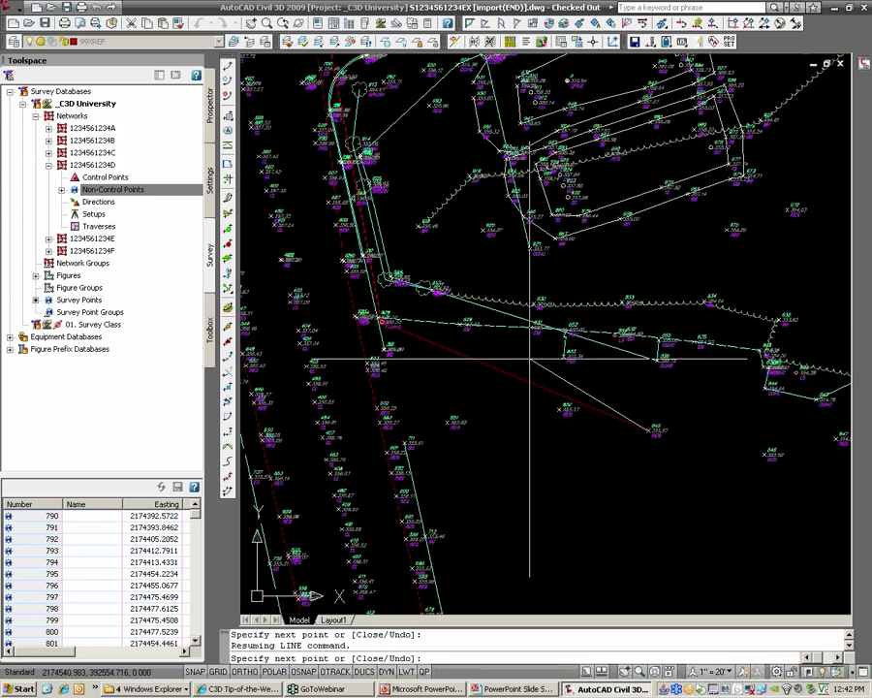
pyautogui.moveTo(523, 334); pyautogui.dragTo(531, 397, button='middle')
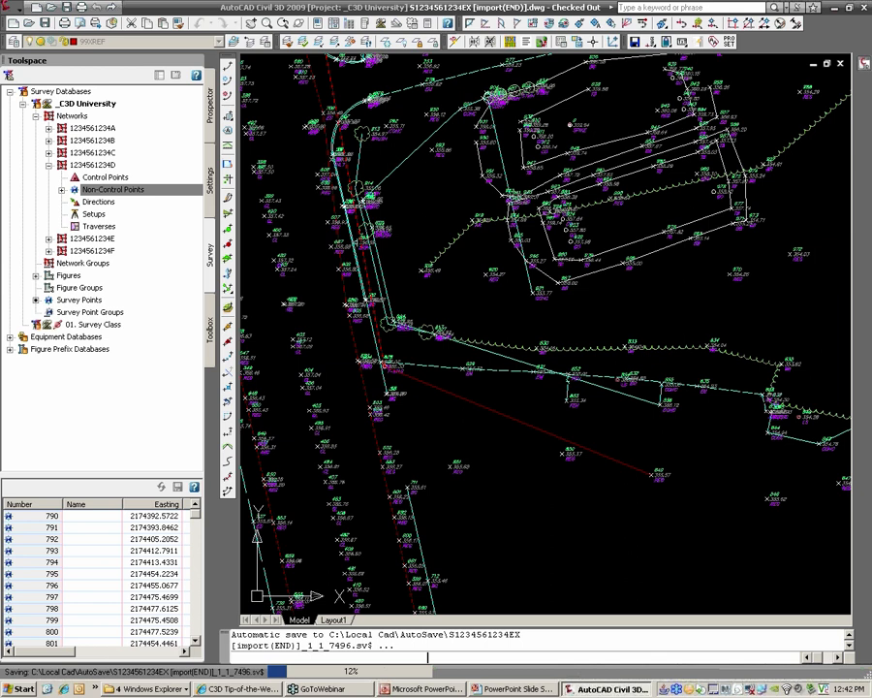
# Erase the two line segments drawn between the survey points.
pyautogui.click(515, 419)
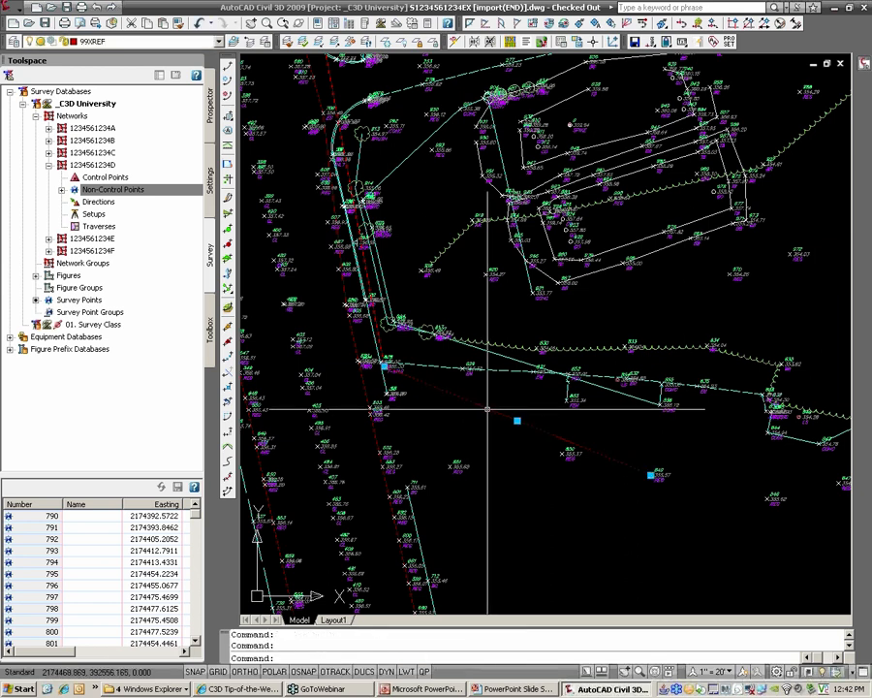
pyautogui.click(377, 325)
pyautogui.moveTo(423, 218); pyautogui.dragTo(461, 313, button='middle')
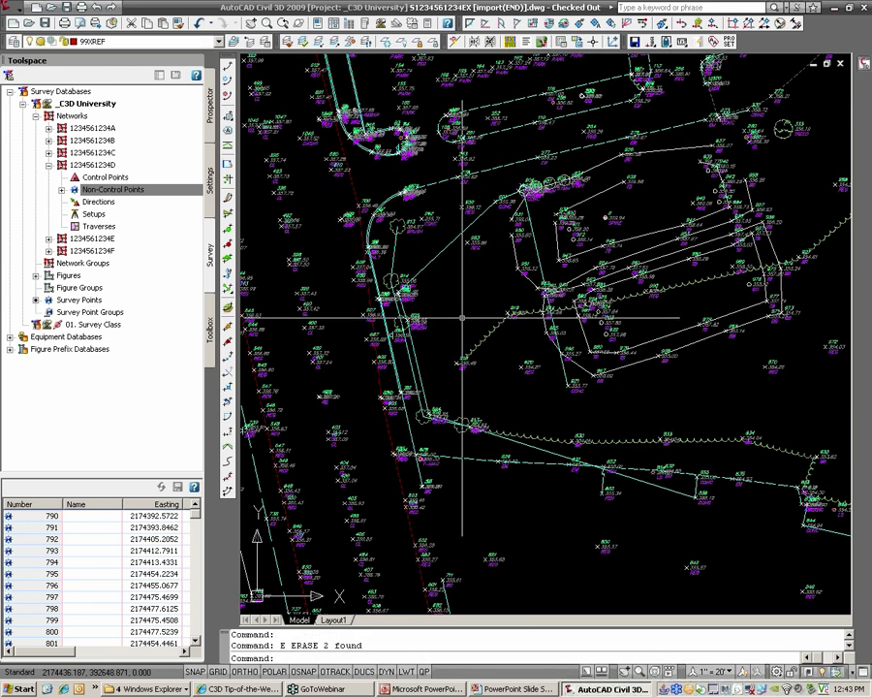
# Try to start a line at survey point 88 by its point number, and cancel the command.
pyautogui.write('L')
pyautogui.press('space')
pyautogui.click(582, 24)
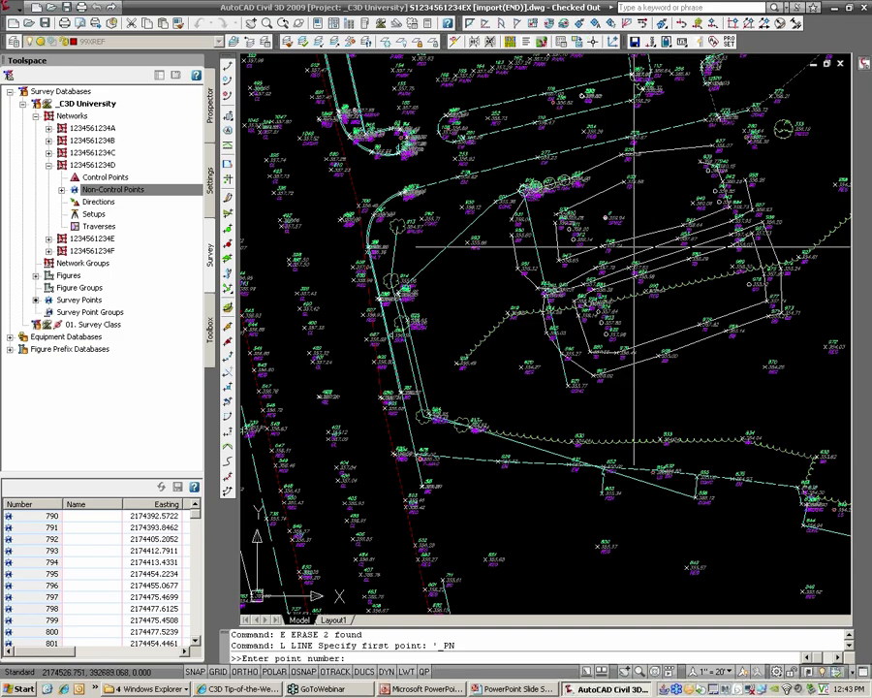
pyautogui.write('88')
pyautogui.press('Return')
pyautogui.scroll(-4, 673, 318)
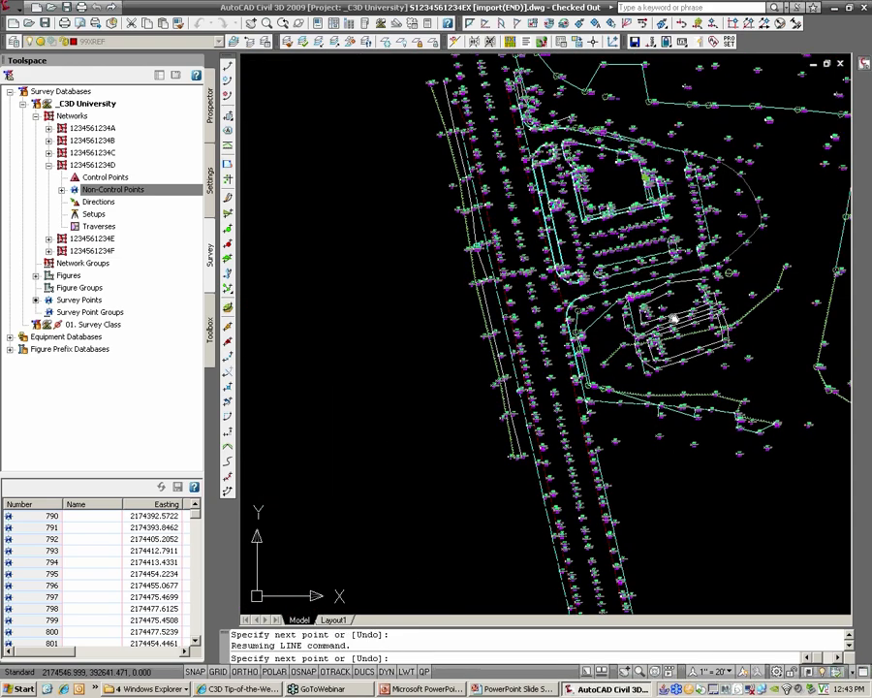
pyautogui.scroll(5, 673, 319)
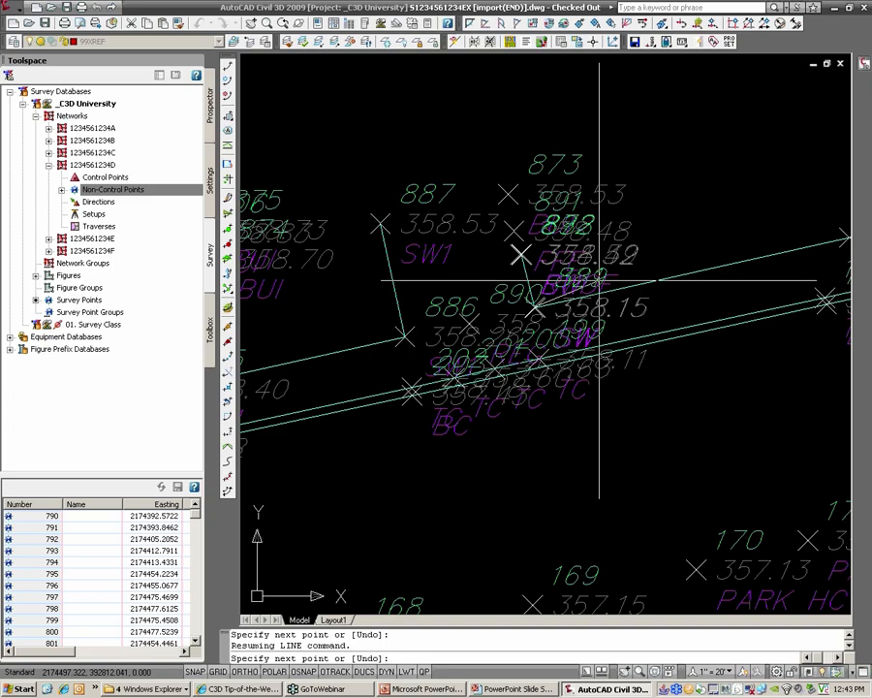
pyautogui.scroll(-8, 555, 385)
pyautogui.press('Escape')
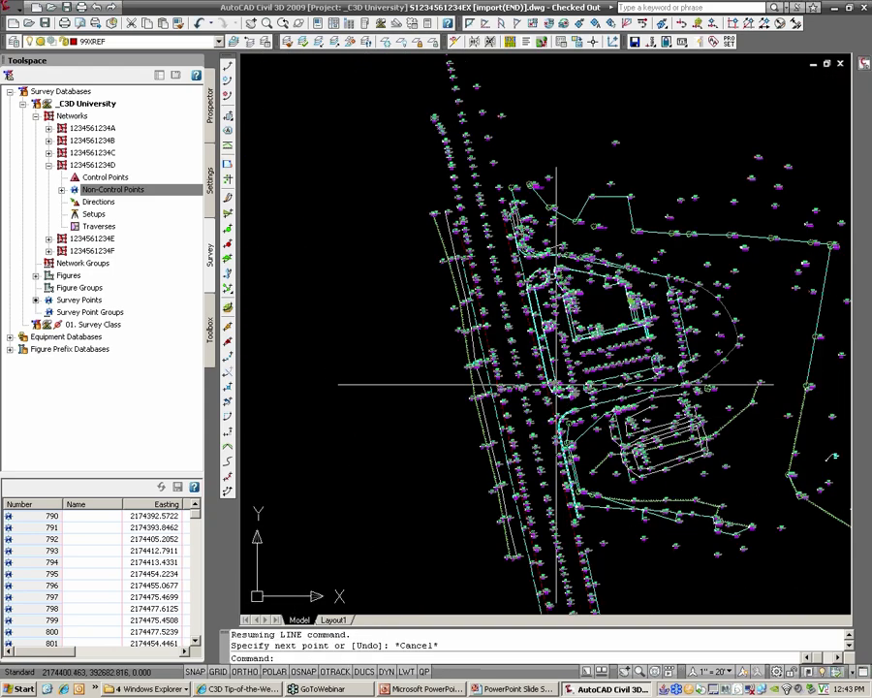
# Examine the elevation label of the T-REBAR survey point and the labels around it.
pyautogui.scroll(5, 555, 385)
pyautogui.click(528, 389)
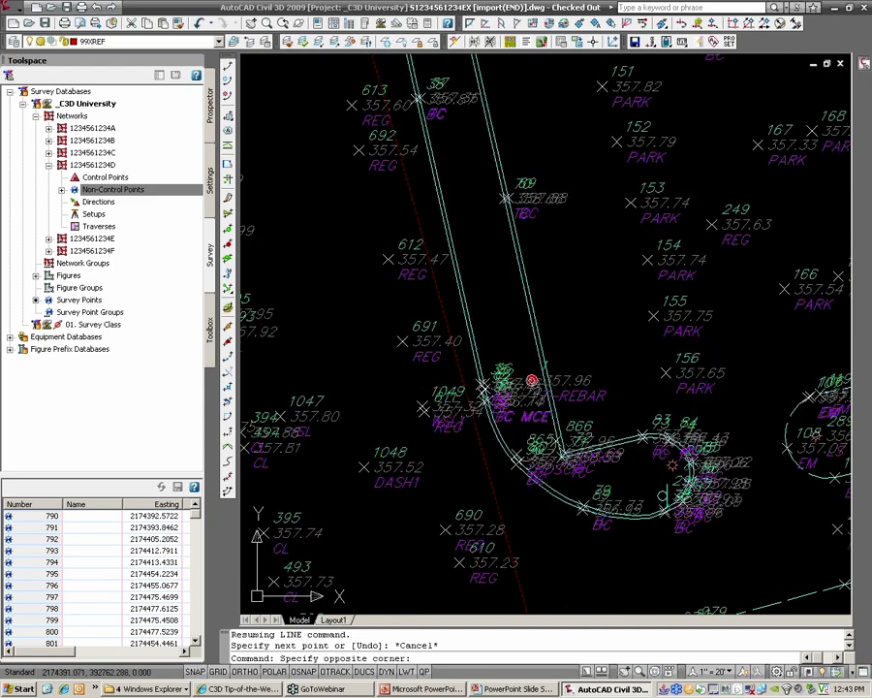
pyautogui.click(528, 388)
pyautogui.scroll(5, 529, 388)
pyautogui.press('Escape')
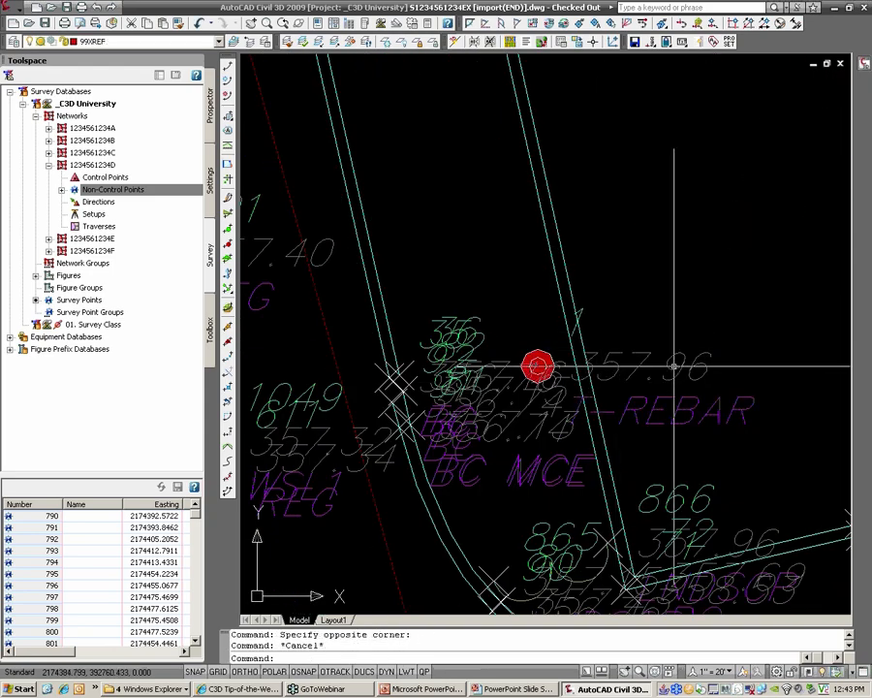
pyautogui.moveTo(670, 365); pyautogui.dragTo(554, 345, button='middle')
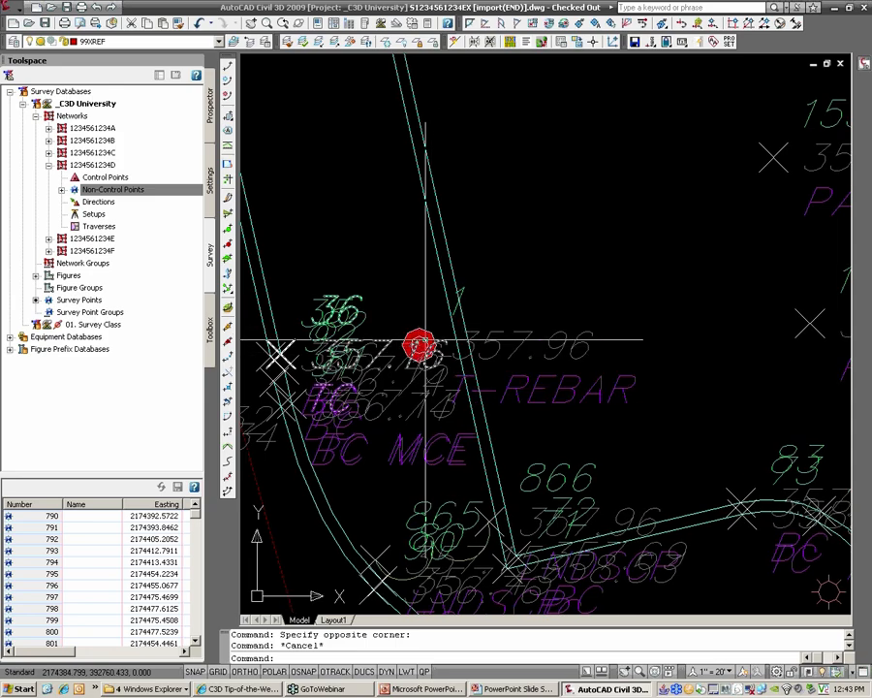
pyautogui.moveTo(418, 344)
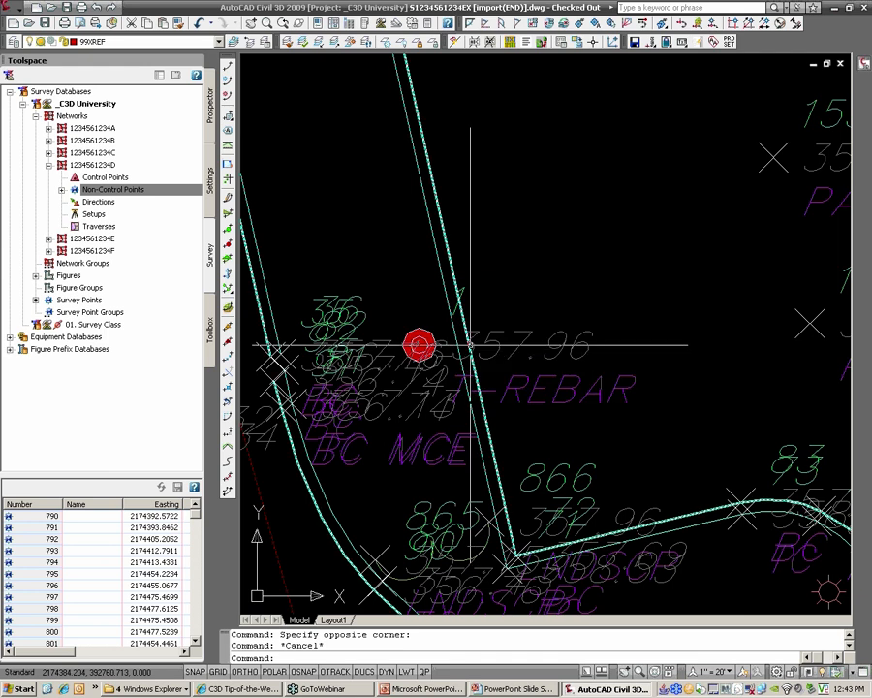
# Start translating the survey database, using survey point 1 as the base point.
pyautogui.click(20, 8)
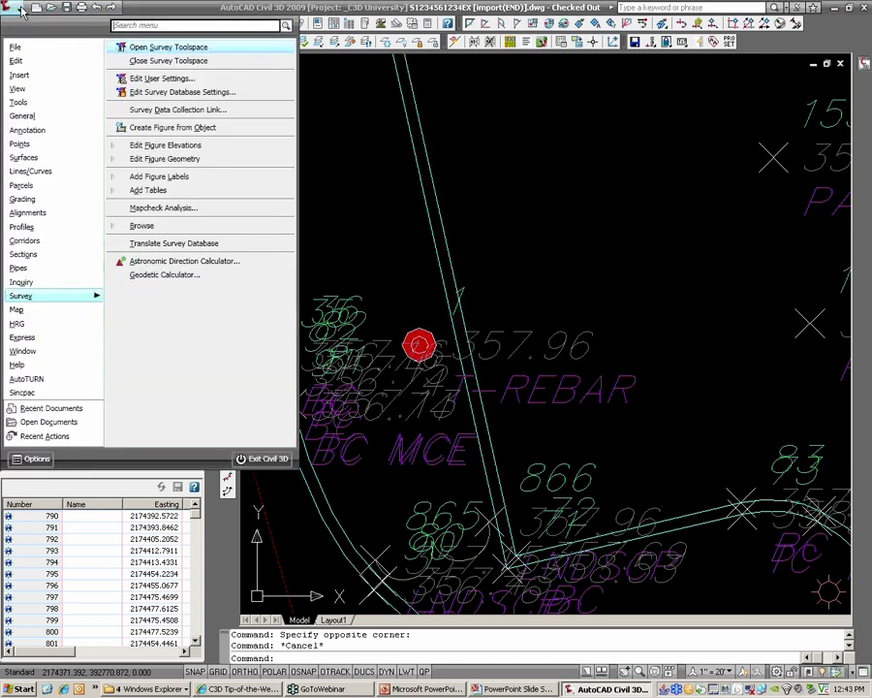
pyautogui.click(148, 245)
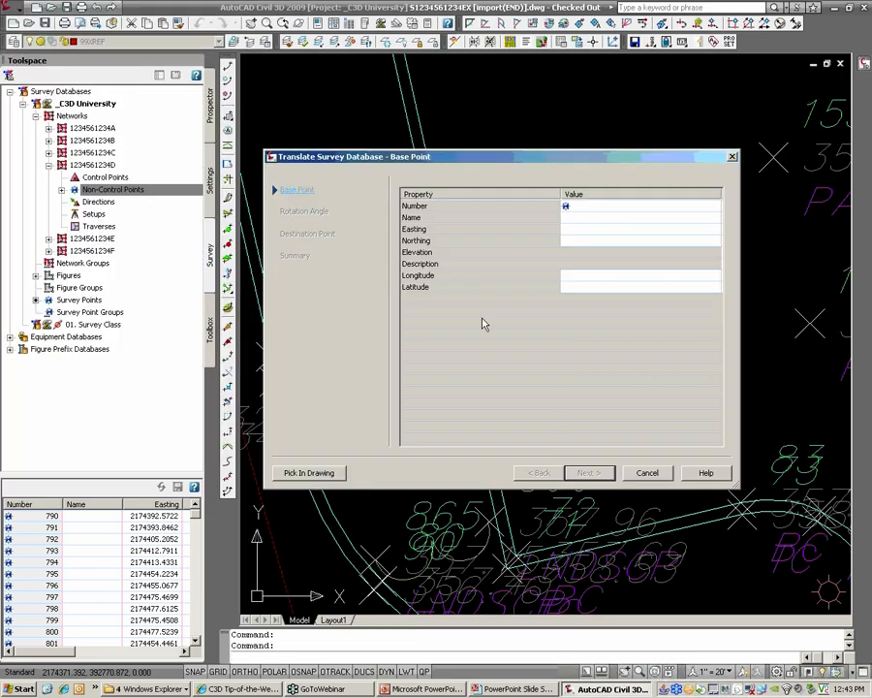
pyautogui.click(625, 212)
pyautogui.write('1')
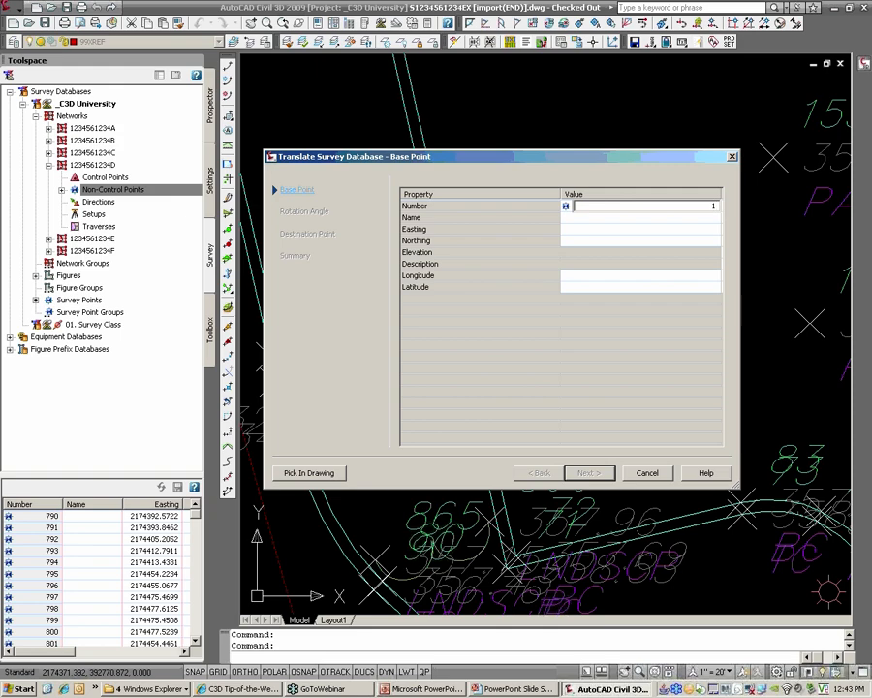
pyautogui.press('Return')
# Set the rotation angle of the survey database translation to 0.
pyautogui.click(303, 211)
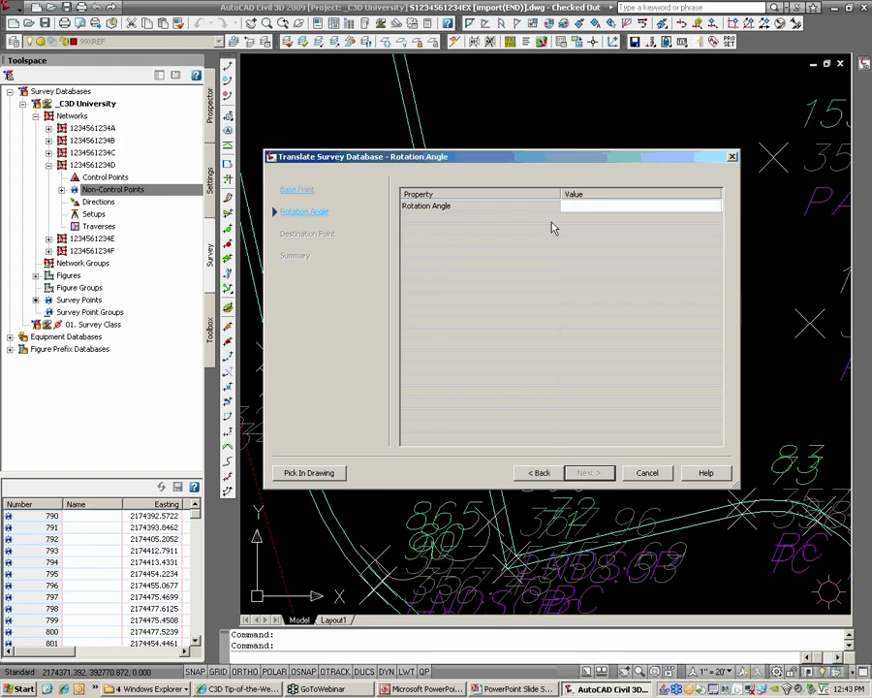
pyautogui.click(589, 207)
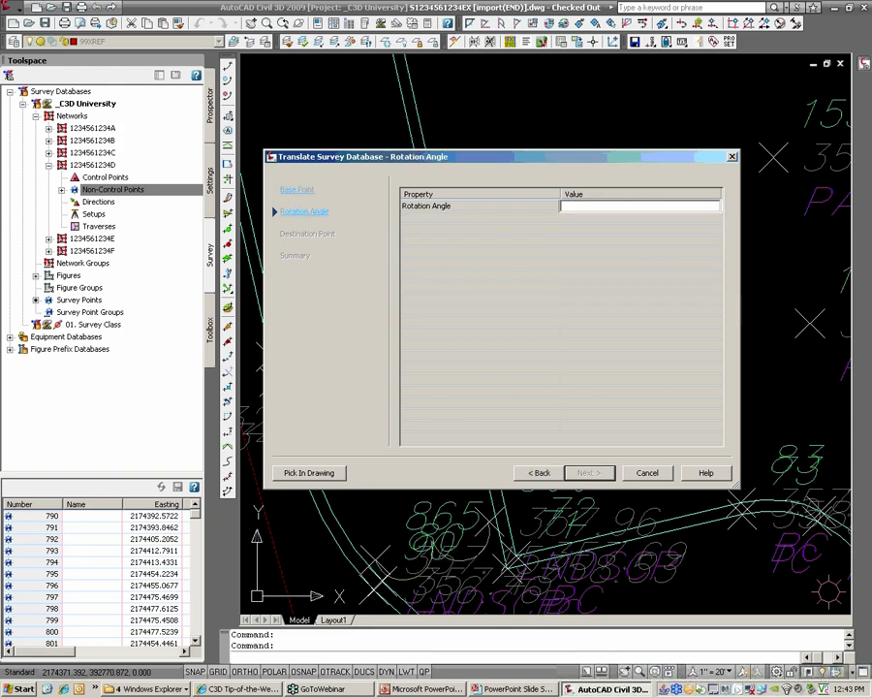
pyautogui.write('0')
pyautogui.press('Return')
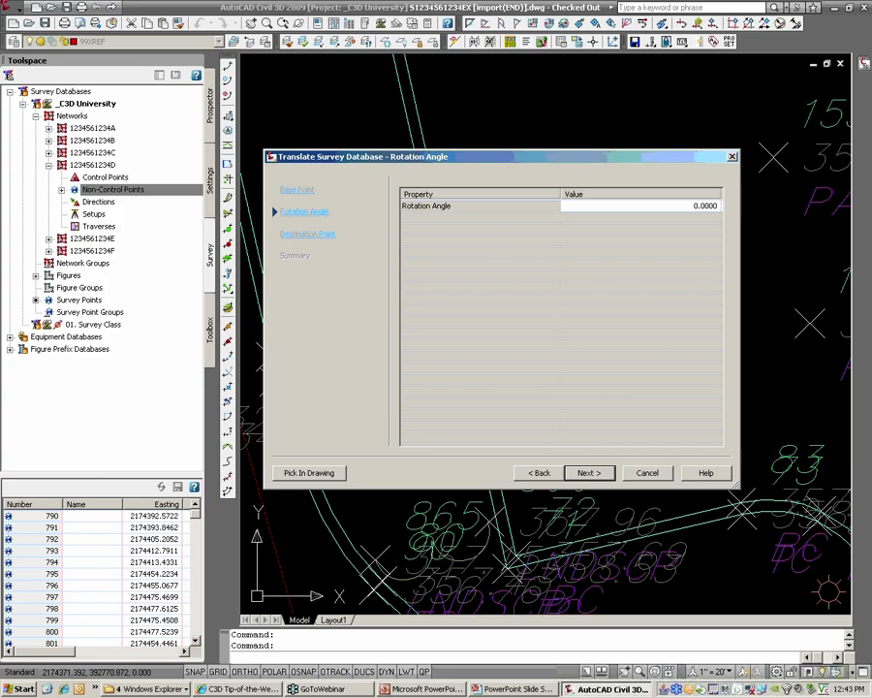
# Compare the translation's destination point coordinates with those of the base point.
pyautogui.click(321, 238)
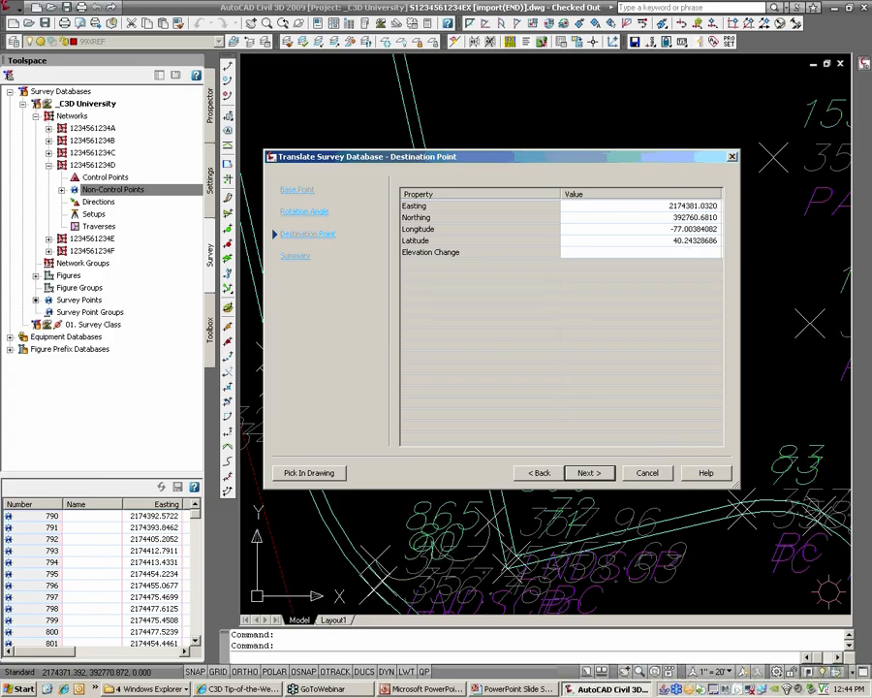
pyautogui.click(298, 192)
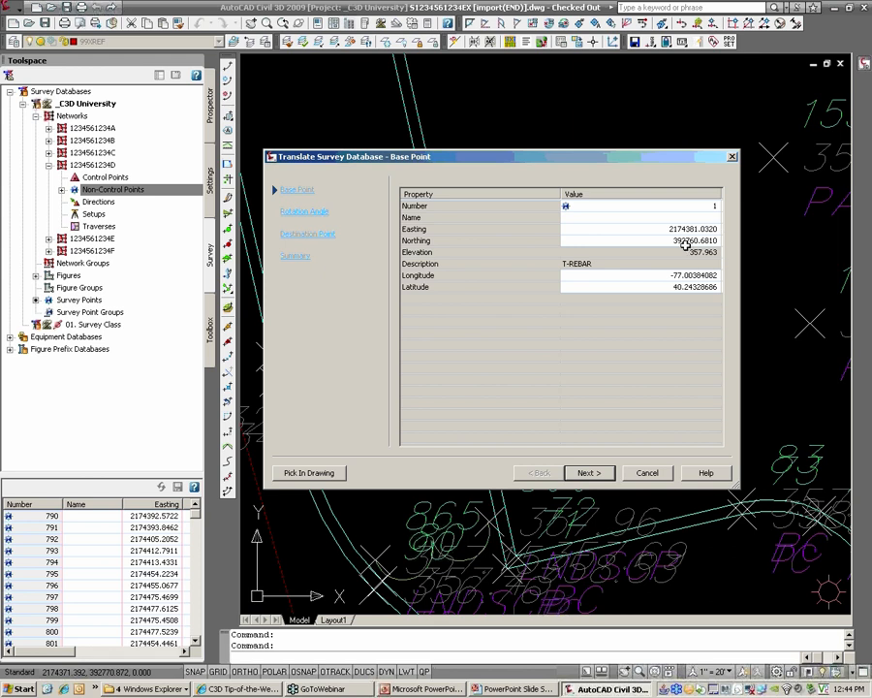
pyautogui.click(320, 236)
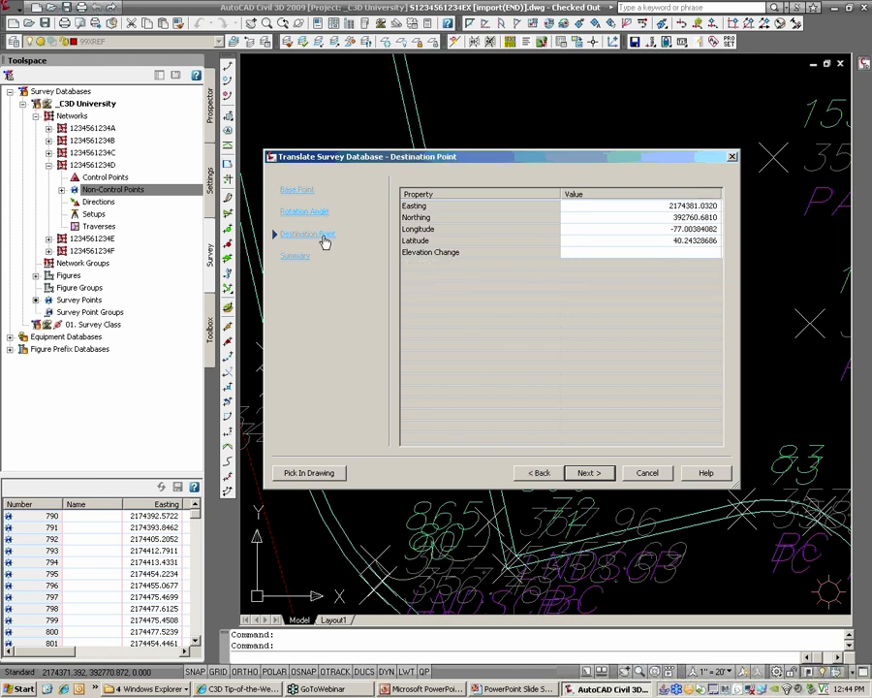
pyautogui.click(668, 254)
pyautogui.write('5')
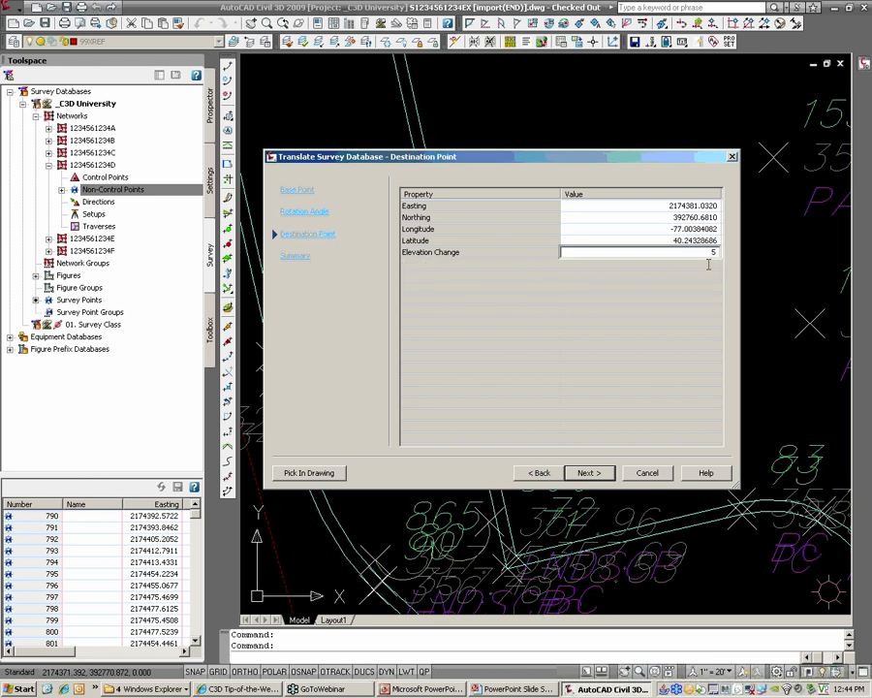
pyautogui.press('BackSpace')
pyautogui.click(647, 168)
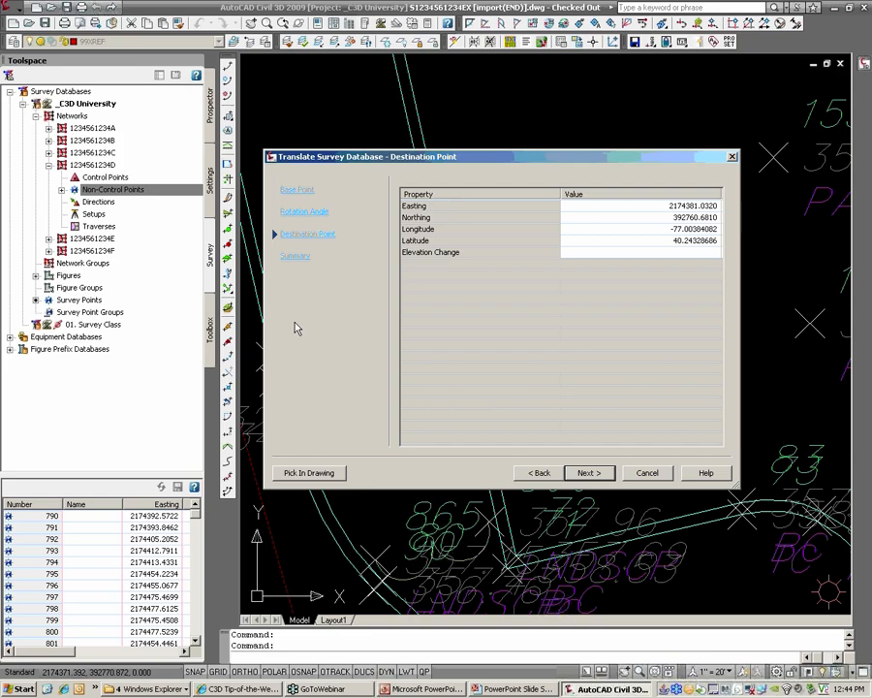
pyautogui.moveTo(589, 160)
pyautogui.mouseDown()
pyautogui.moveTo(291, 327)
pyautogui.moveTo(192, 300)
pyautogui.mouseUp()
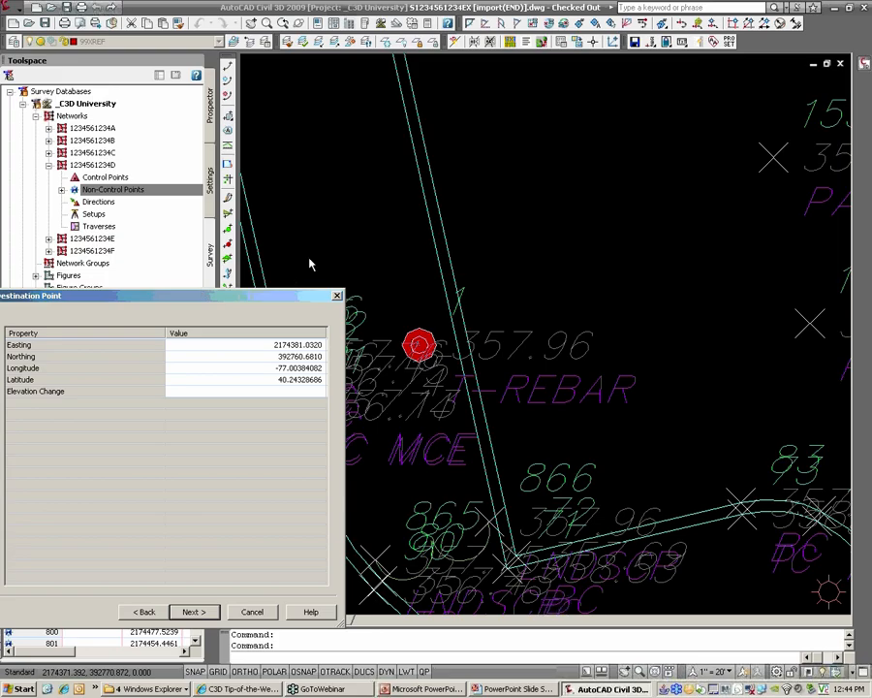
pyautogui.moveTo(309, 258); pyautogui.dragTo(492, 117)
# Set the elevation change to 3 at the same destination coordinates and finish the survey database translation.
pyautogui.click(596, 213)
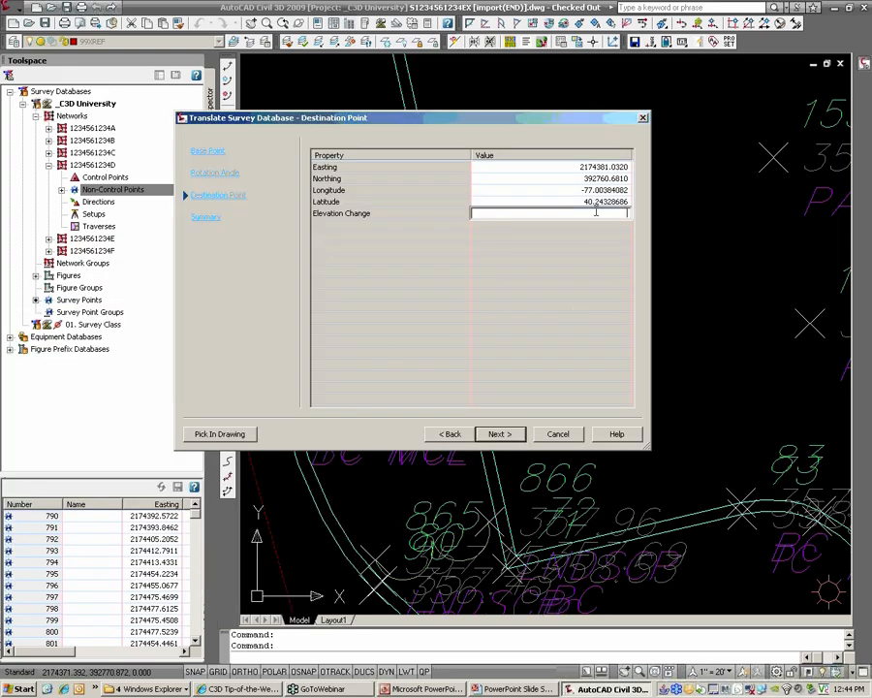
pyautogui.write('3')
pyautogui.click(499, 434)
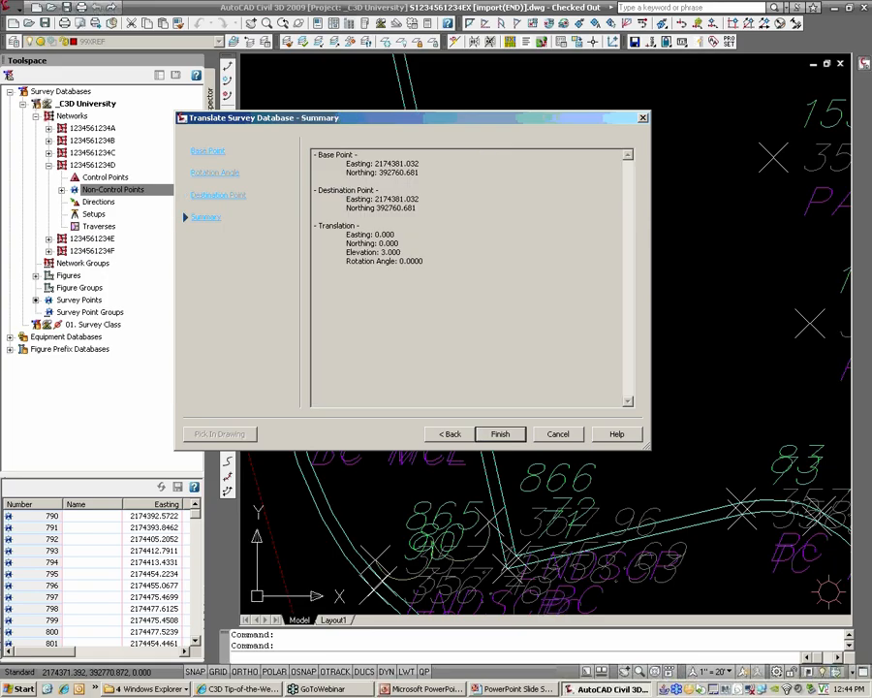
pyautogui.click(499, 435)
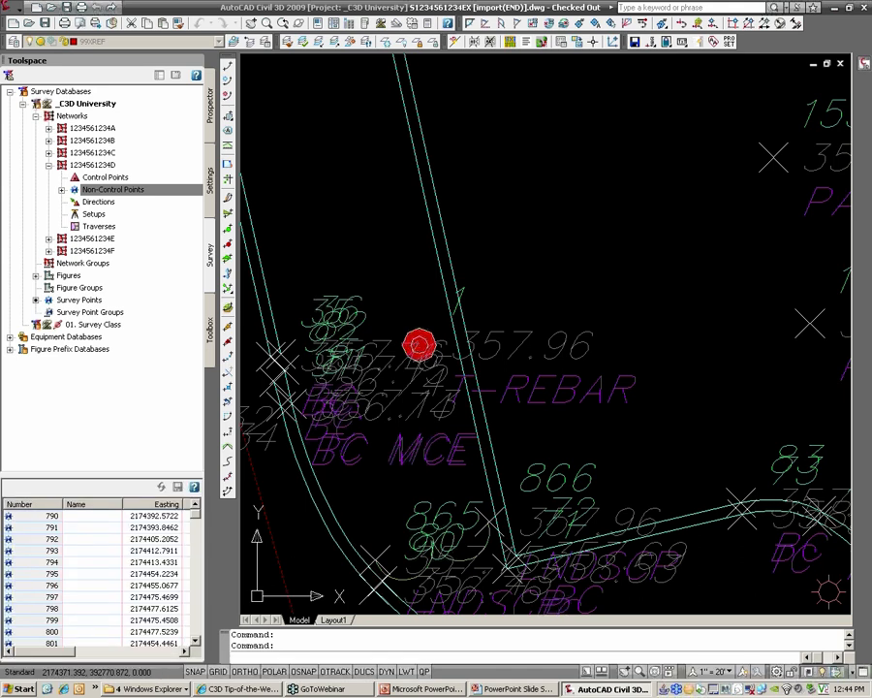
# Examine the elevation labels of the T-REBAR point and the surrounding survey points across the site for the translated values.
pyautogui.scroll(-5, 503, 434)
pyautogui.moveTo(543, 489); pyautogui.dragTo(520, 392, button='middle')
pyautogui.scroll(9, 520, 391)
pyautogui.scroll(2, 418, 371)
pyautogui.moveTo(471, 373); pyautogui.dragTo(511, 431, button='middle')
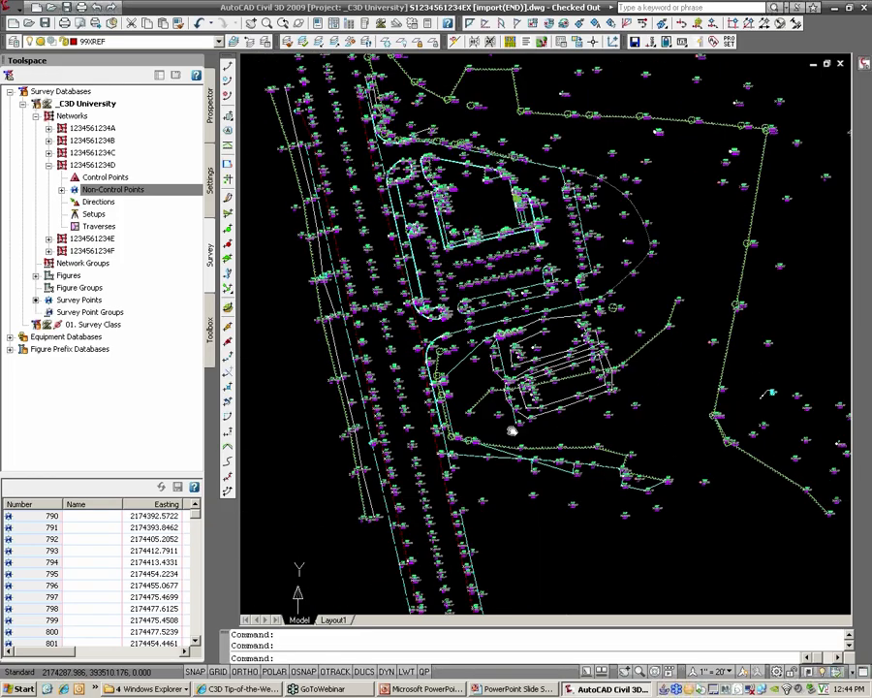
pyautogui.scroll(6, 512, 429)
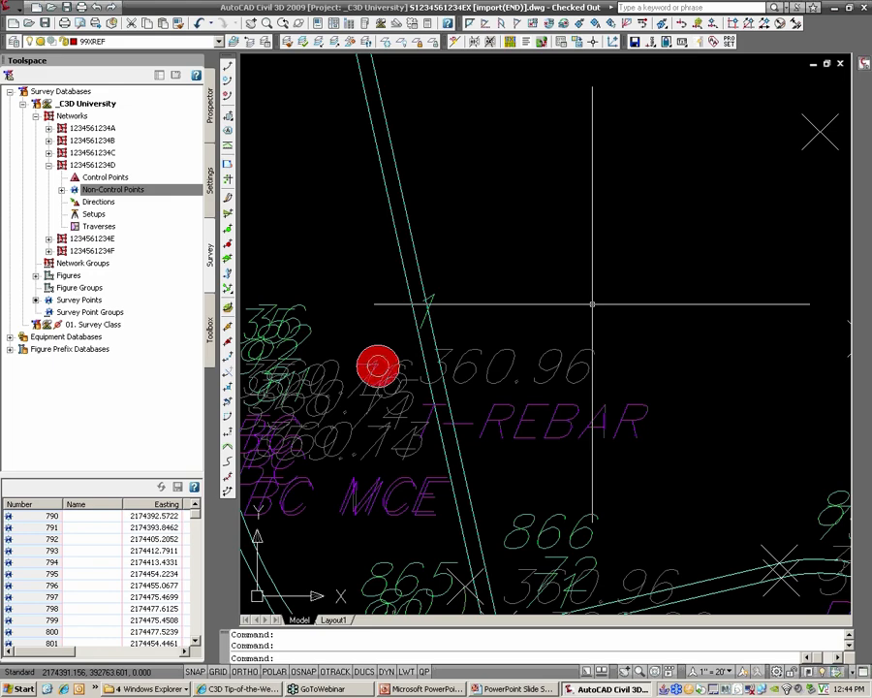
pyautogui.scroll(-6, 592, 304)
pyautogui.moveTo(789, 434); pyautogui.dragTo(618, 370, button='middle')
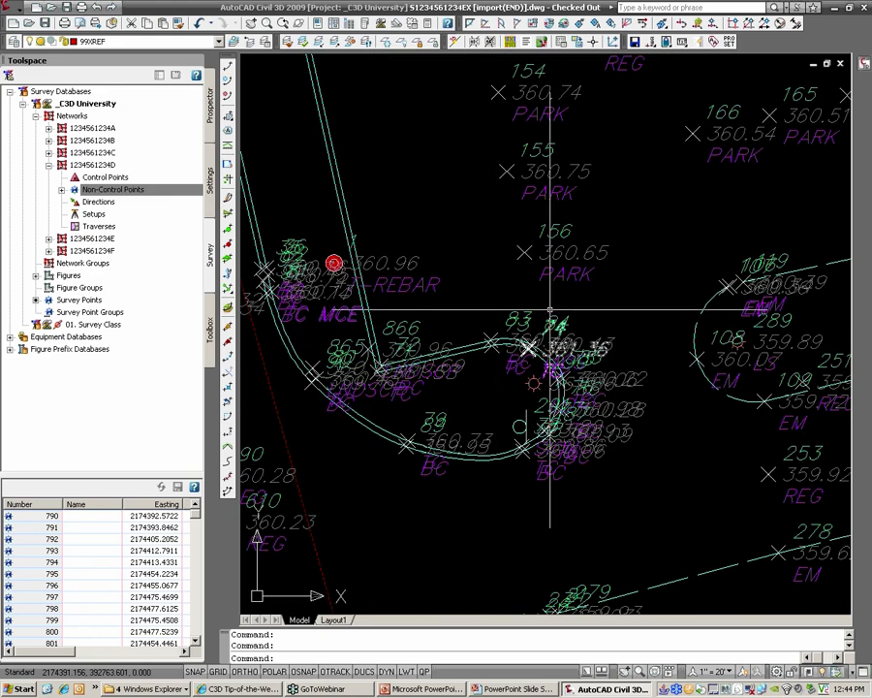
pyautogui.scroll(-2, 618, 373)
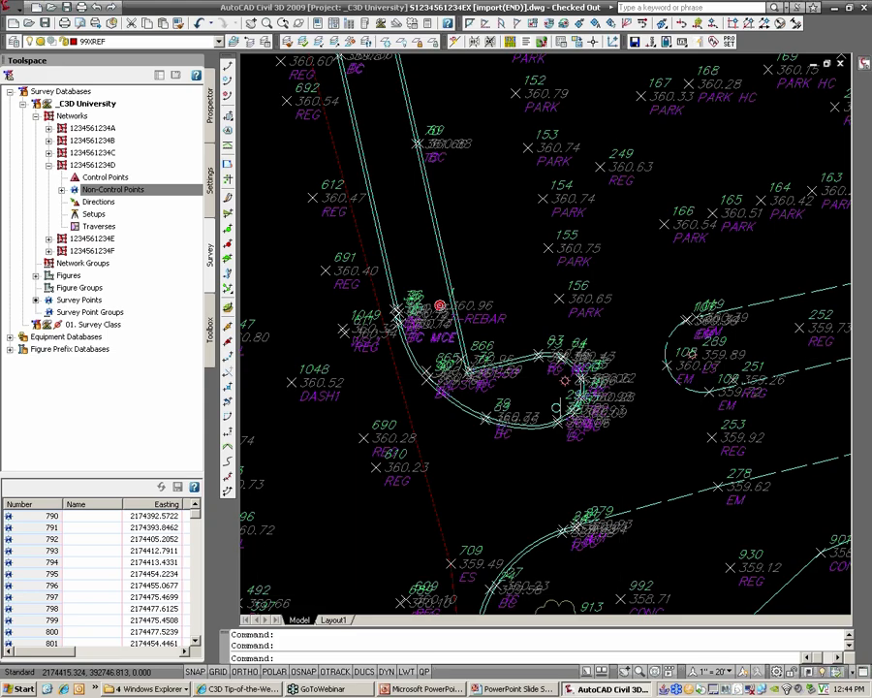
pyautogui.scroll(-2, 545, 310)
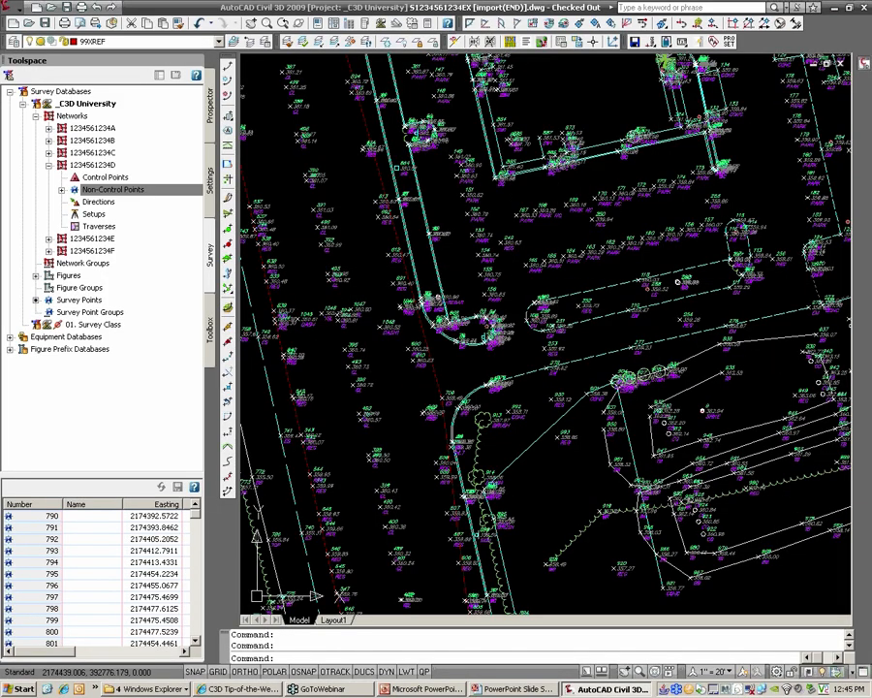
pyautogui.moveTo(600, 329); pyautogui.dragTo(497, 334, button='middle')
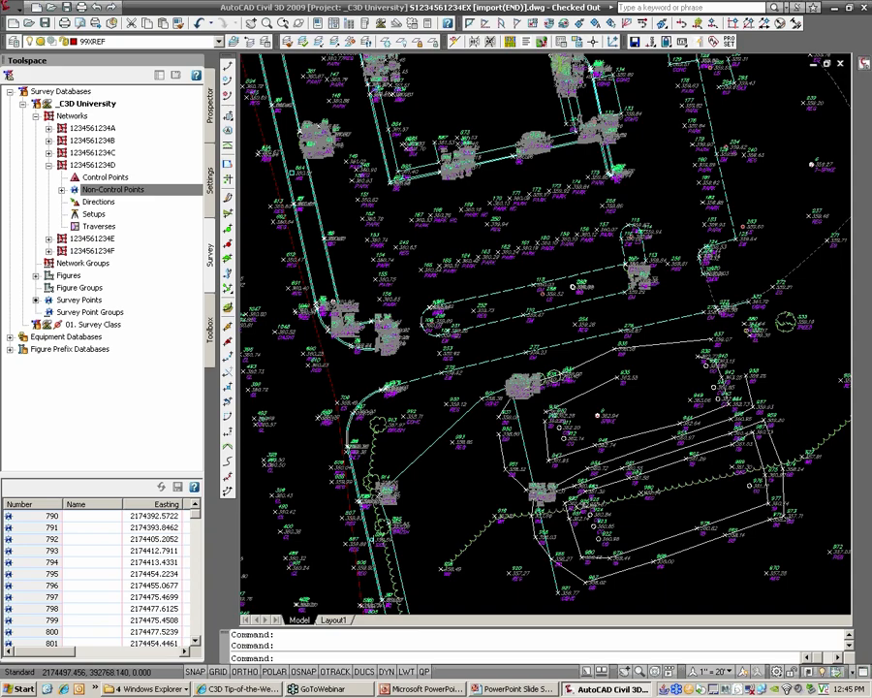
pyautogui.scroll(-2, 563, 279)
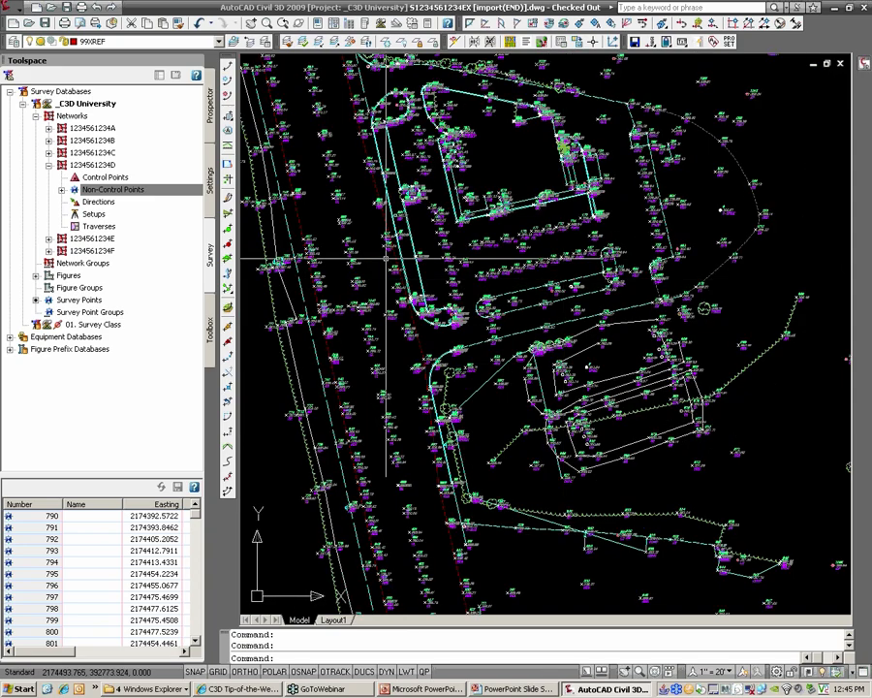
pyautogui.click(132, 184)
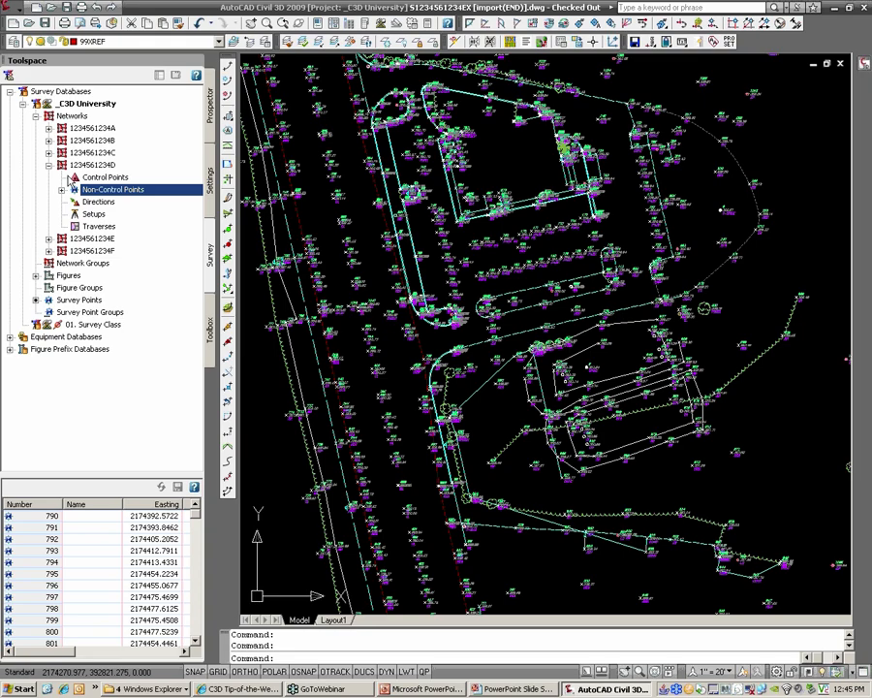
pyautogui.scroll(5, 467, 276)
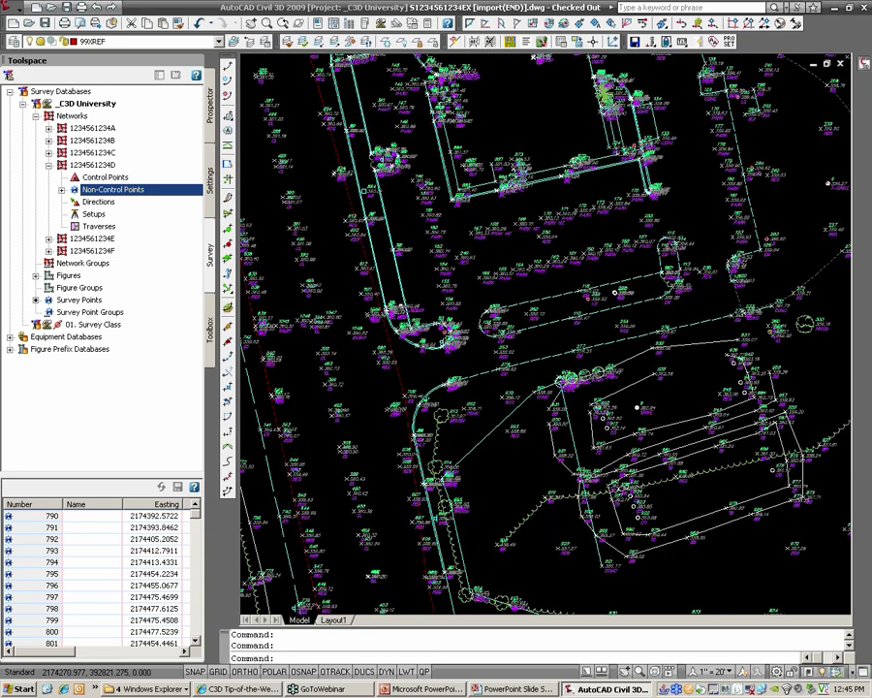
pyautogui.click(467, 281)
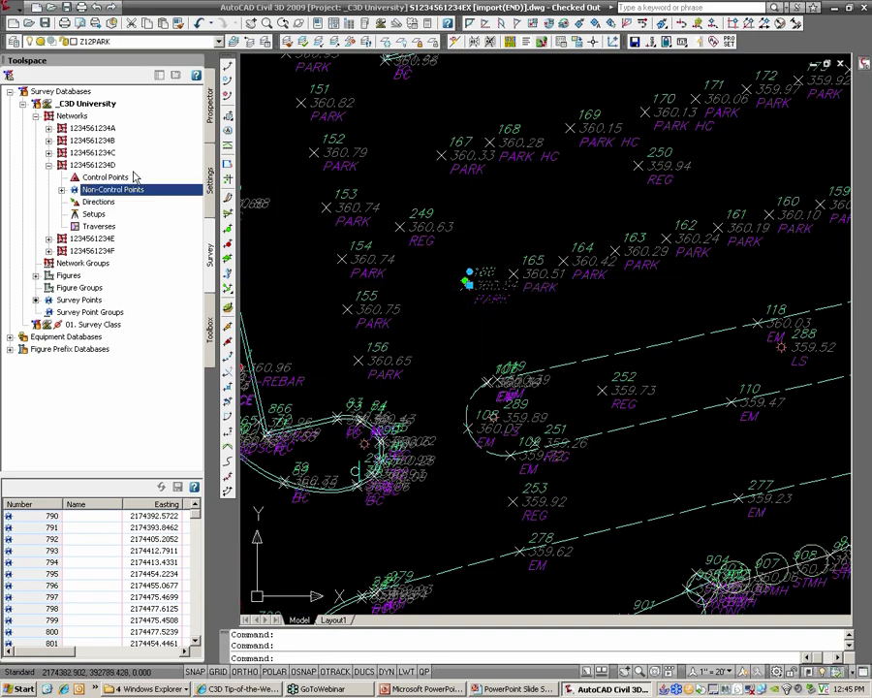
pyautogui.click(49, 165)
pyautogui.click(210, 109)
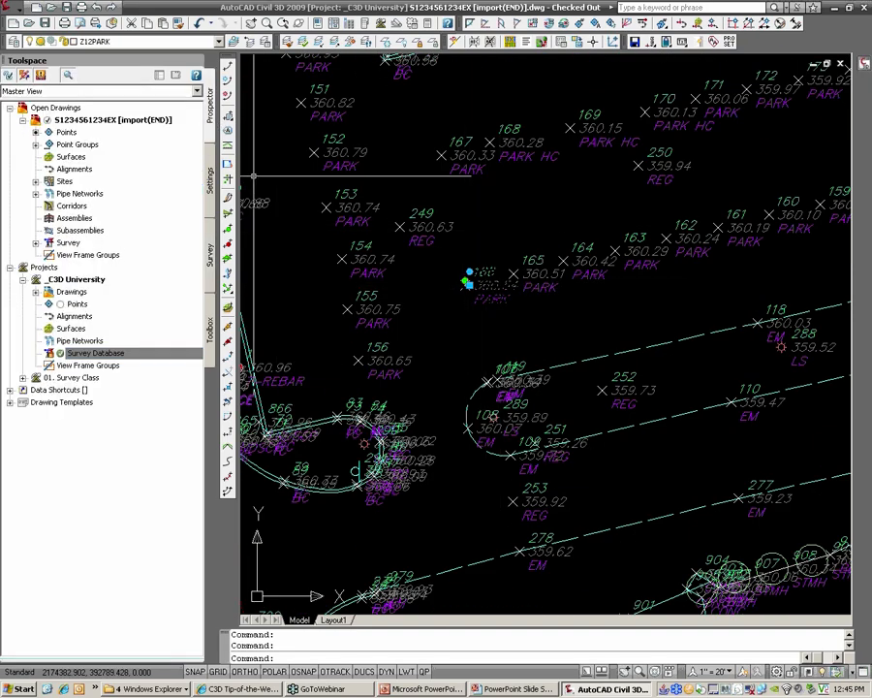
pyautogui.click(49, 352)
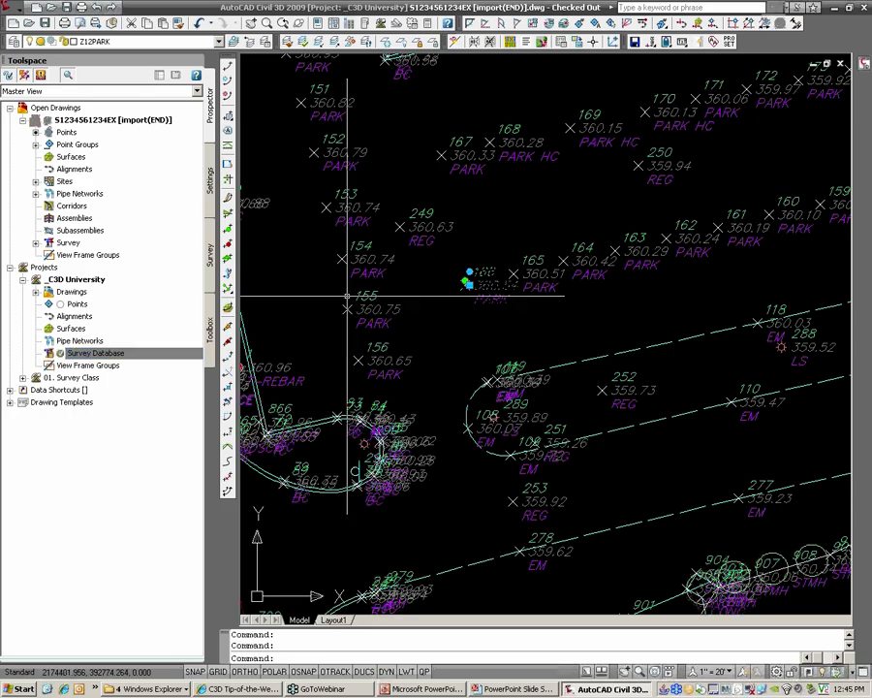
pyautogui.press('Escape')
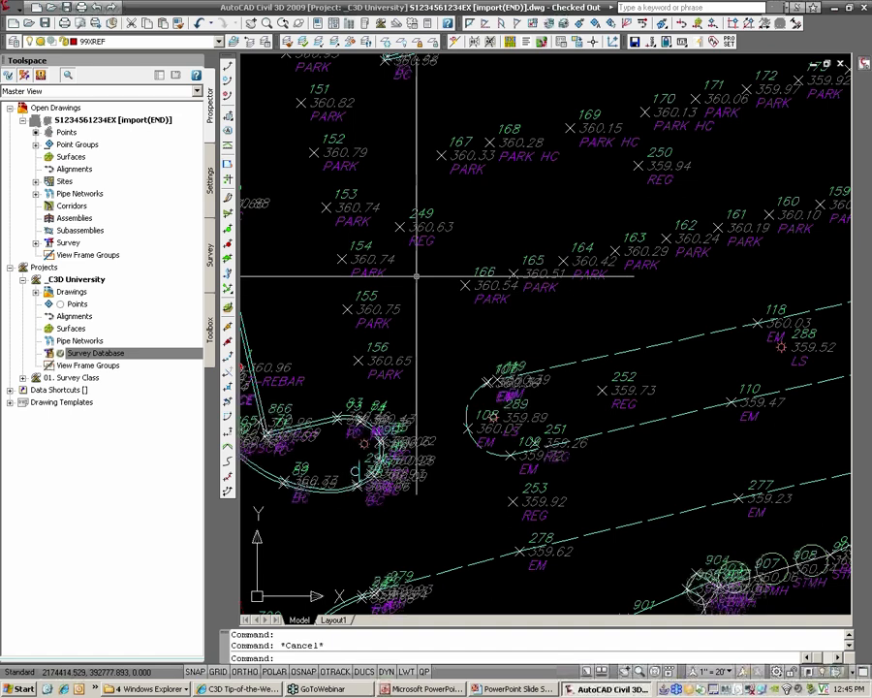
# Collapse the open drawing's branch in Prospector so only the project contents stay expanded.
pyautogui.scroll(-3, 655, 241)
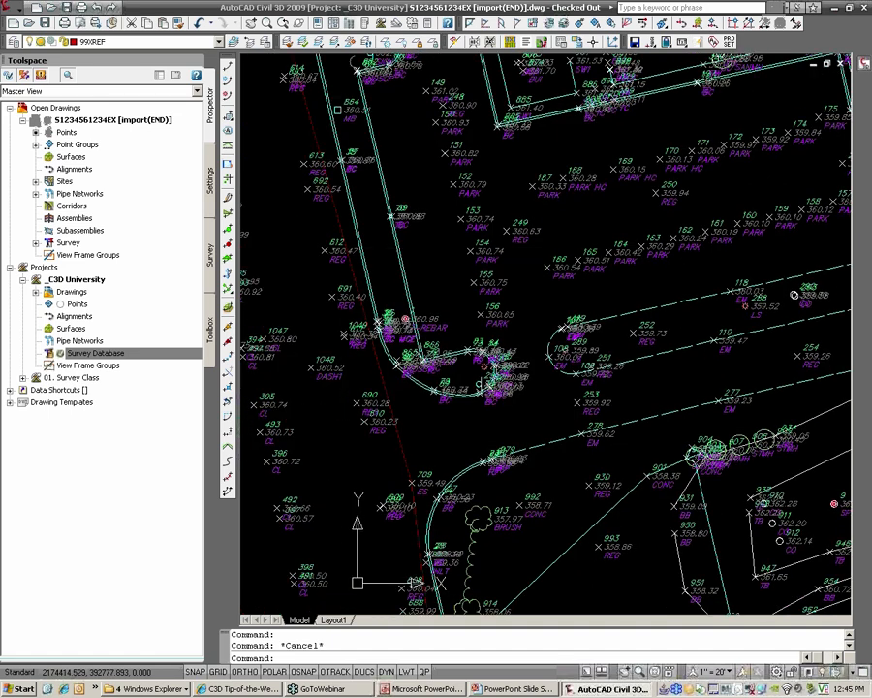
pyautogui.moveTo(501, 457); pyautogui.dragTo(557, 451, button='middle')
pyautogui.press('Escape')
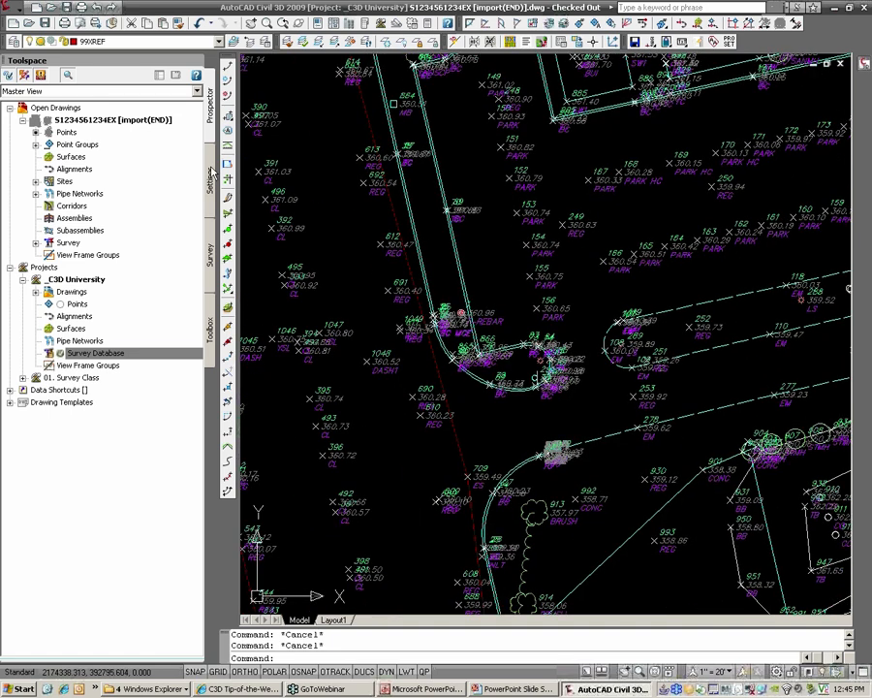
pyautogui.click(23, 119)
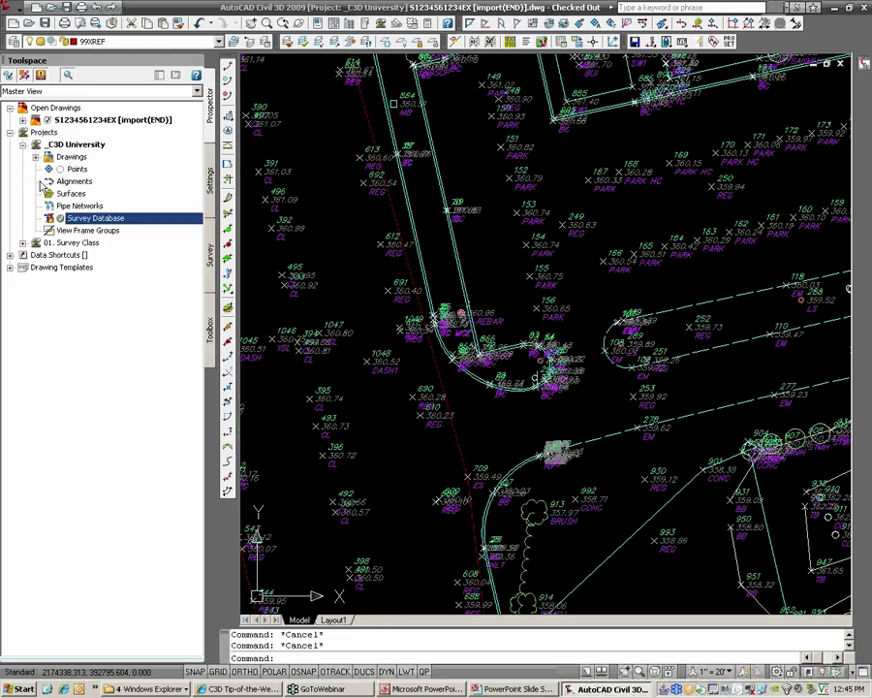
pyautogui.doubleClick(64, 268)
pyautogui.rightClick(66, 293)
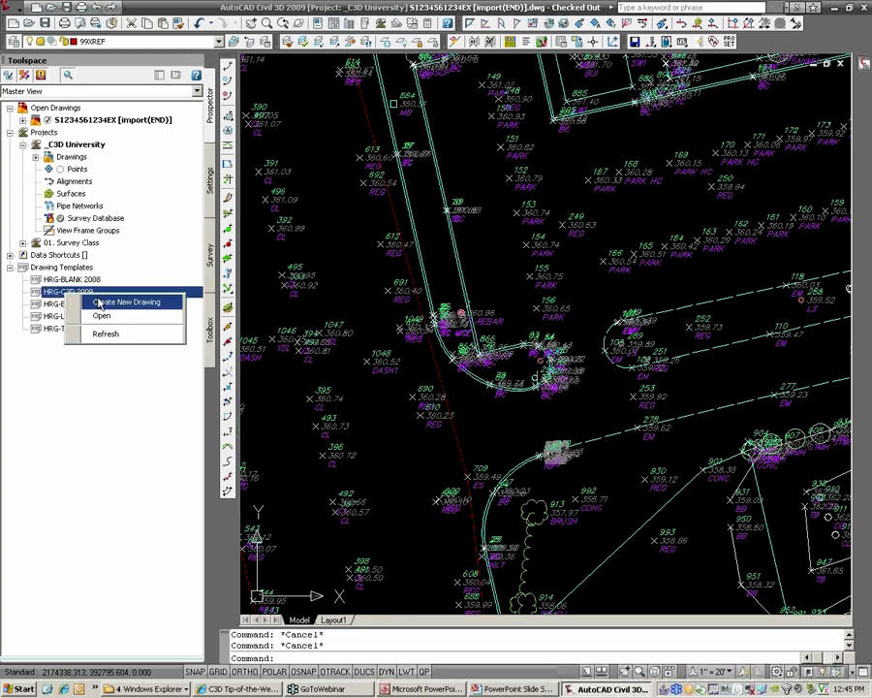
pyautogui.click(124, 302)
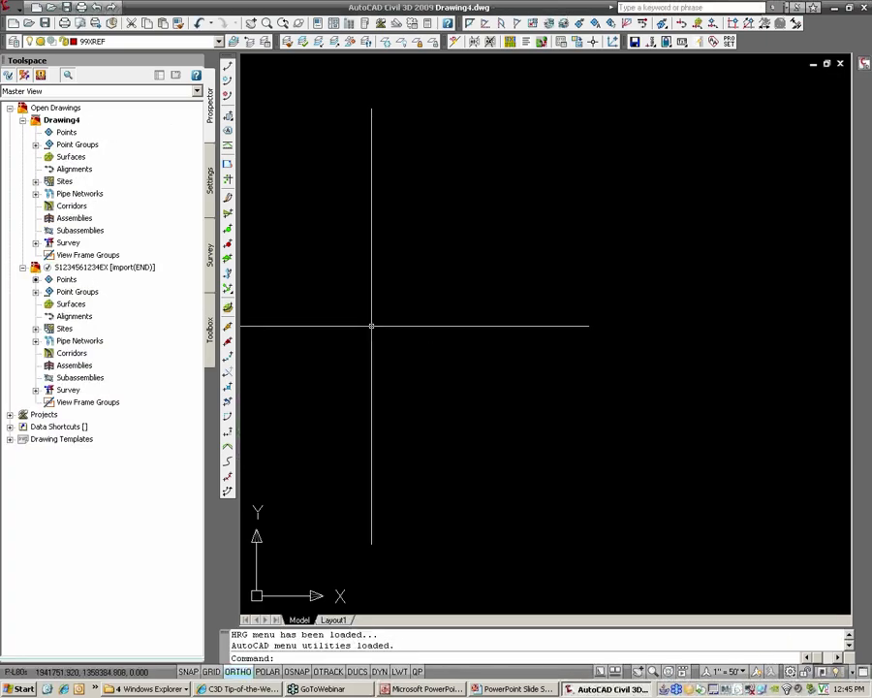
pyautogui.click(22, 267)
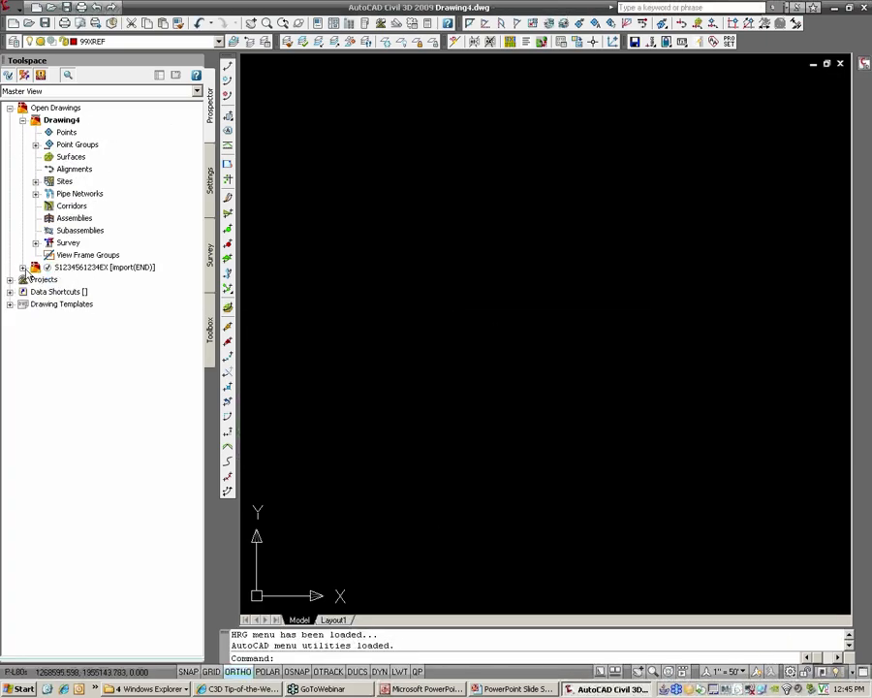
# Start a point import into the new drawing and set the file format to PNEZD (comma delimited).
pyautogui.click(14, 13)
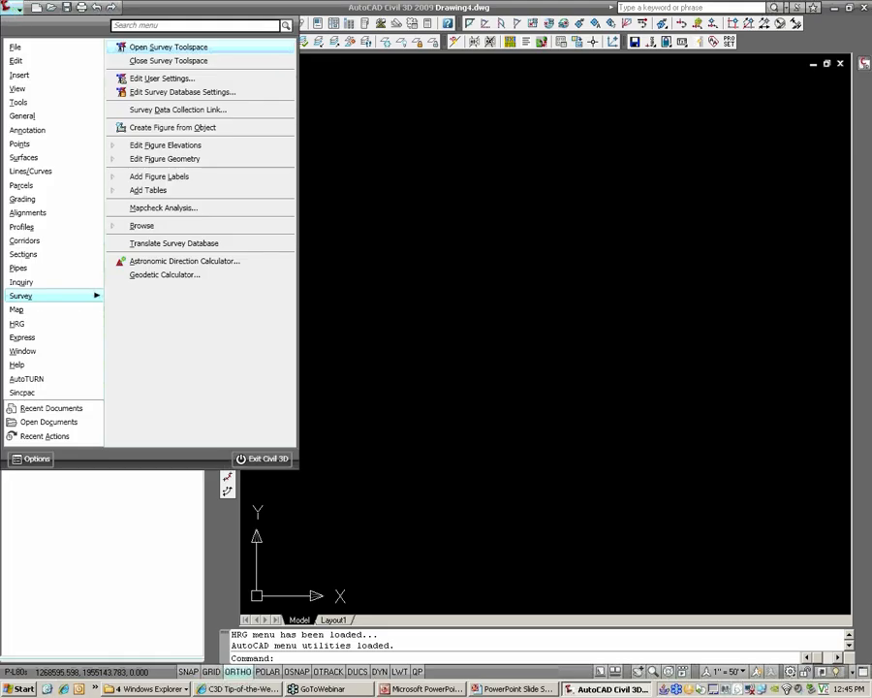
pyautogui.moveTo(35, 144)
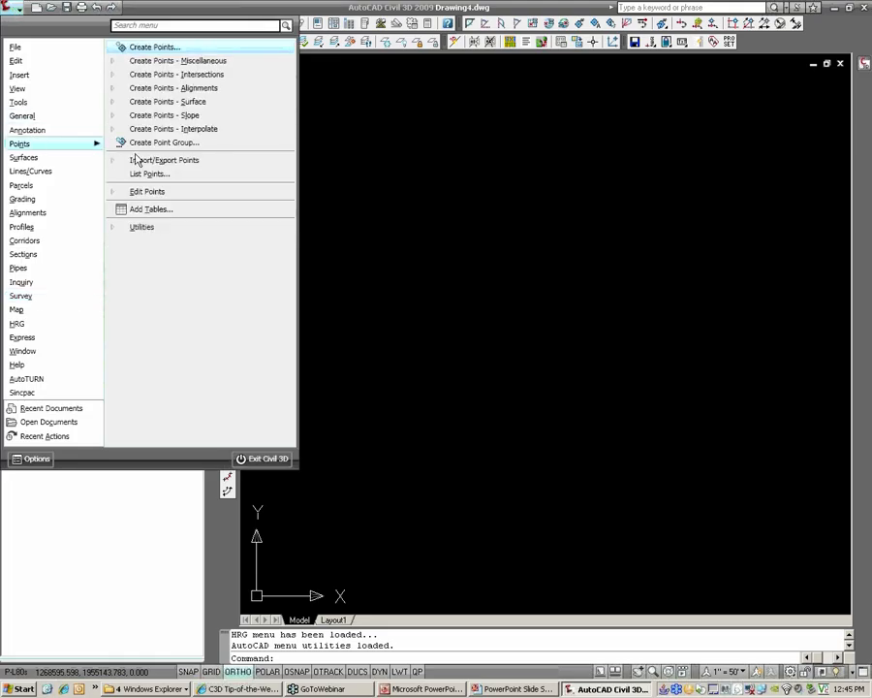
pyautogui.moveTo(137, 161)
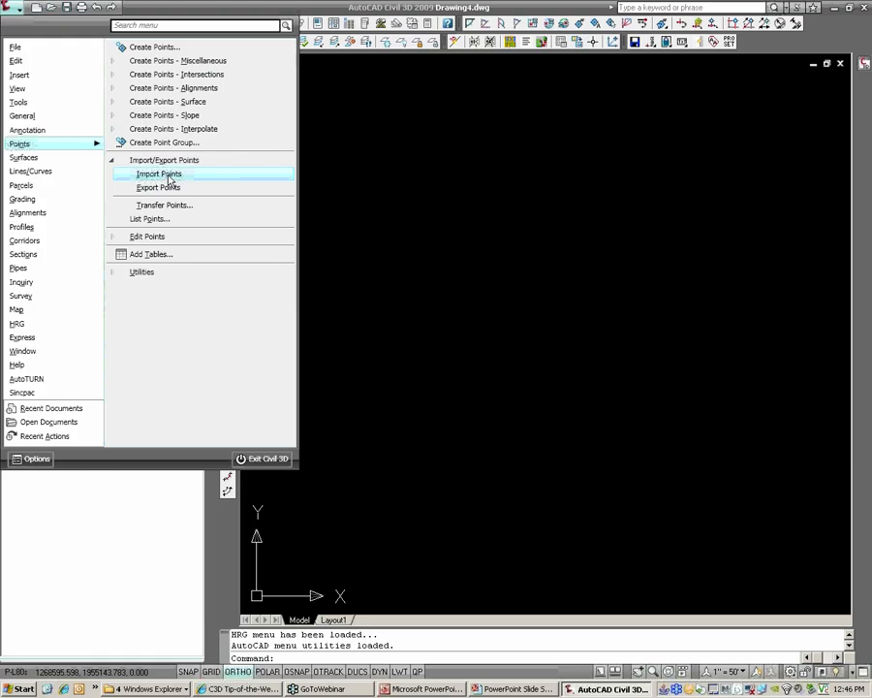
pyautogui.click(168, 175)
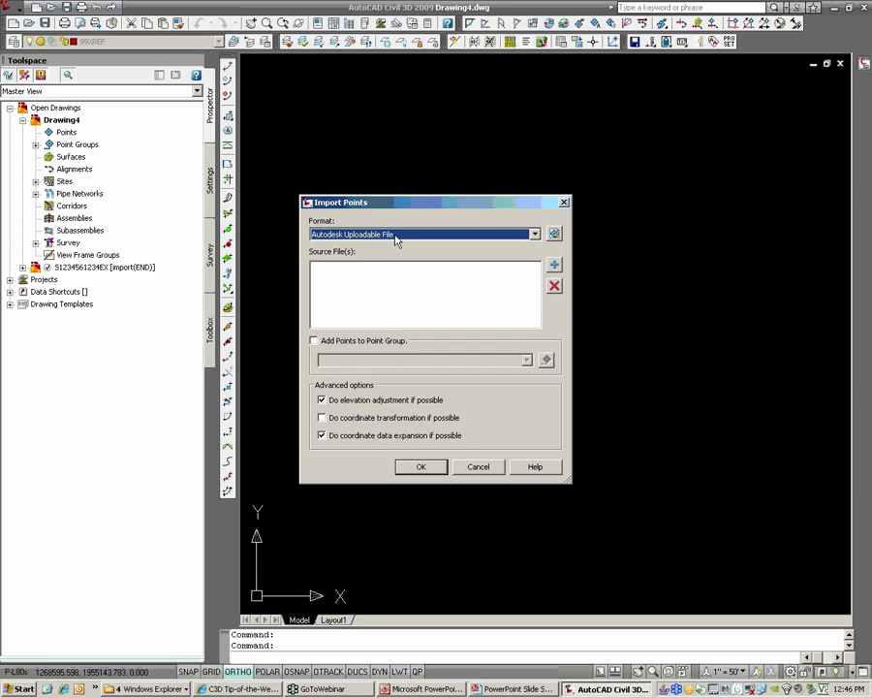
pyautogui.click(498, 238)
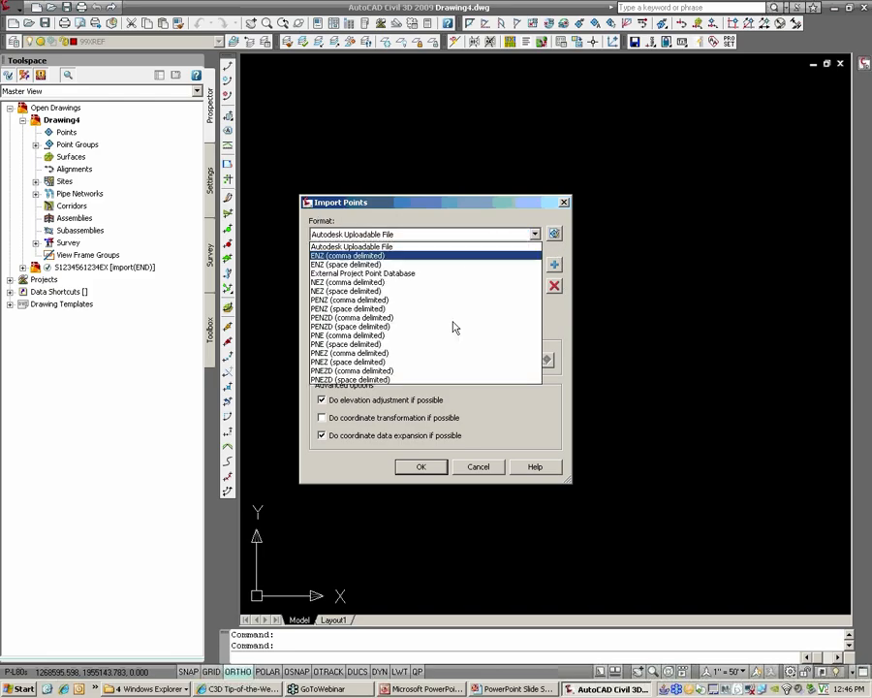
pyautogui.click(387, 373)
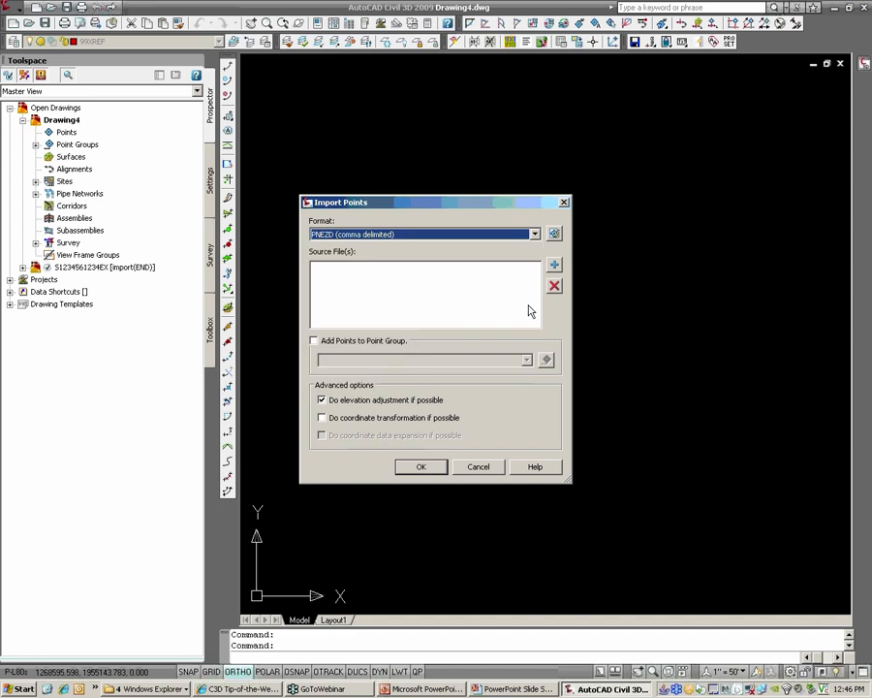
pyautogui.click(555, 266)
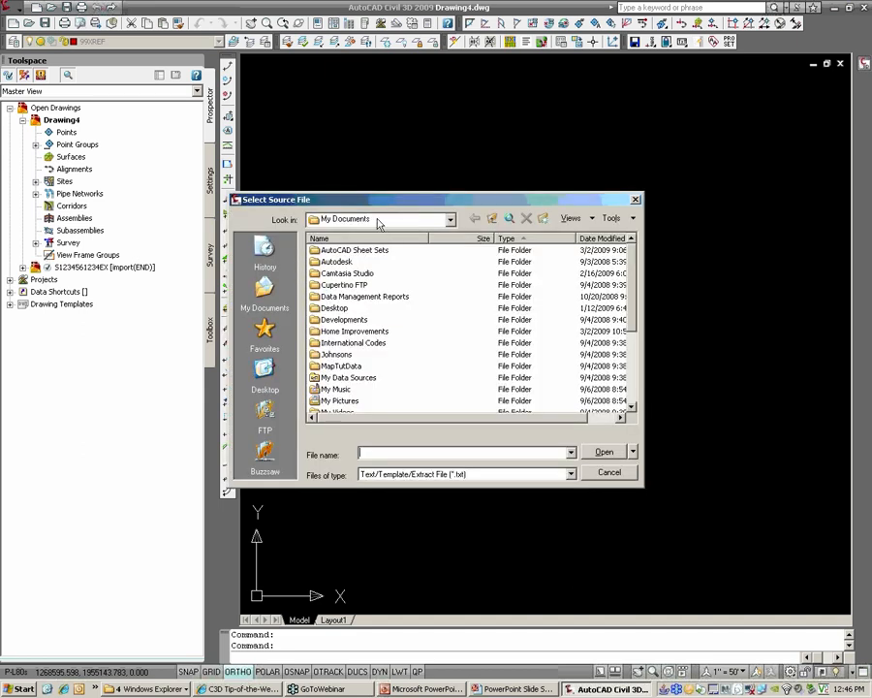
pyautogui.click(450, 219)
pyautogui.click(424, 354)
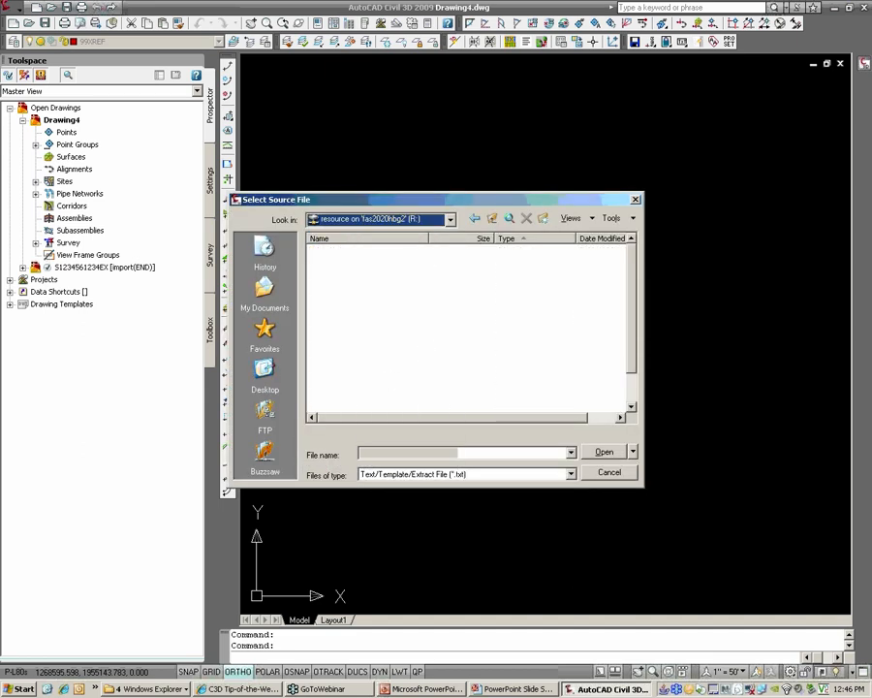
pyautogui.doubleClick(345, 252)
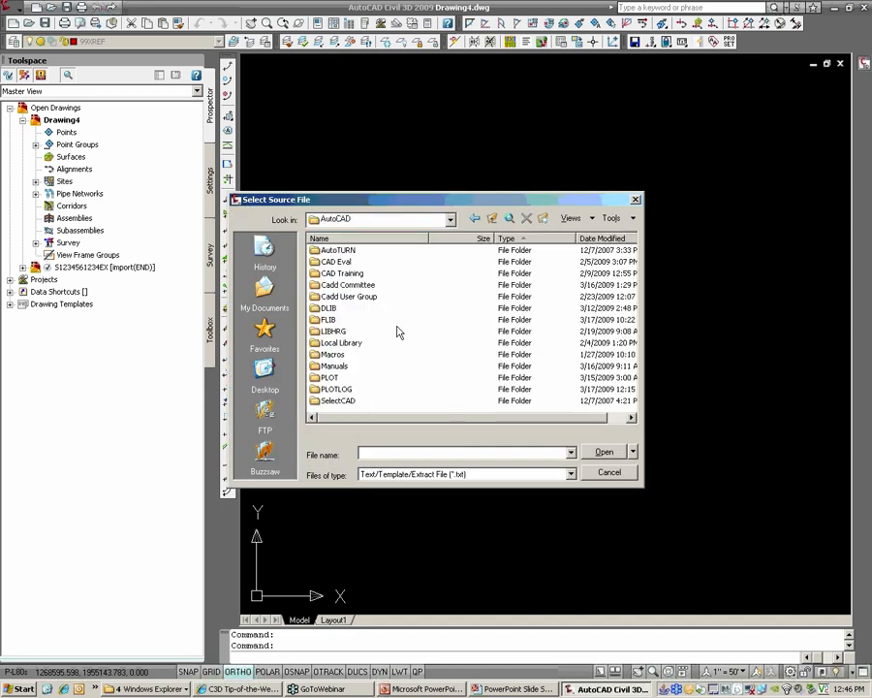
pyautogui.doubleClick(341, 273)
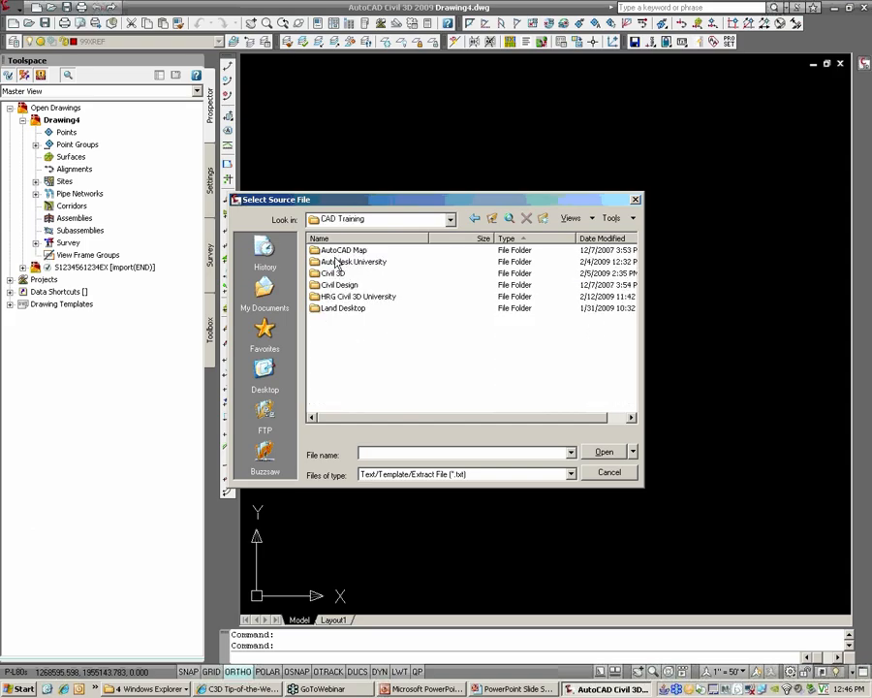
pyautogui.doubleClick(354, 297)
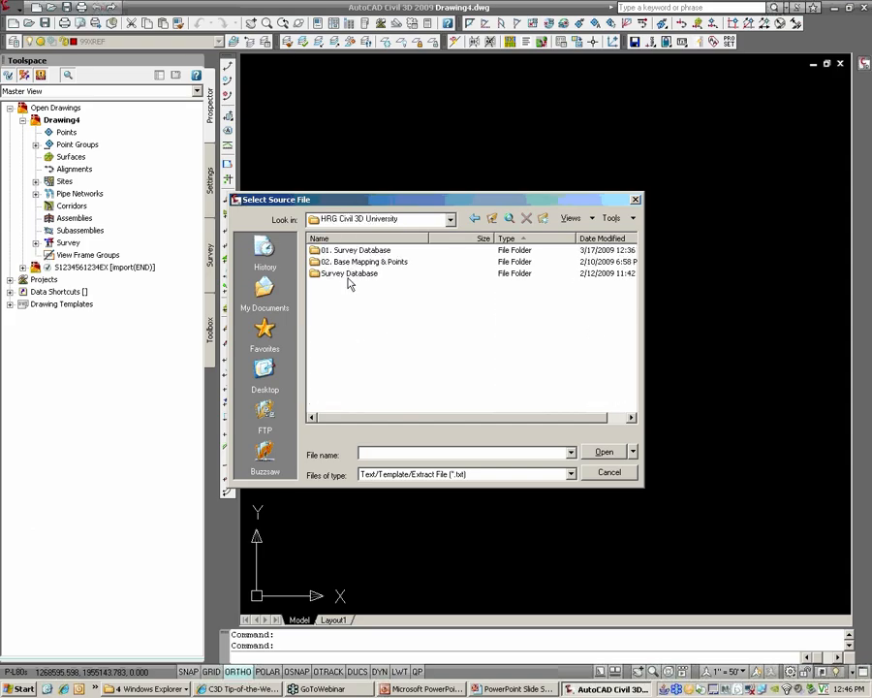
pyautogui.doubleClick(356, 251)
pyautogui.click(334, 251)
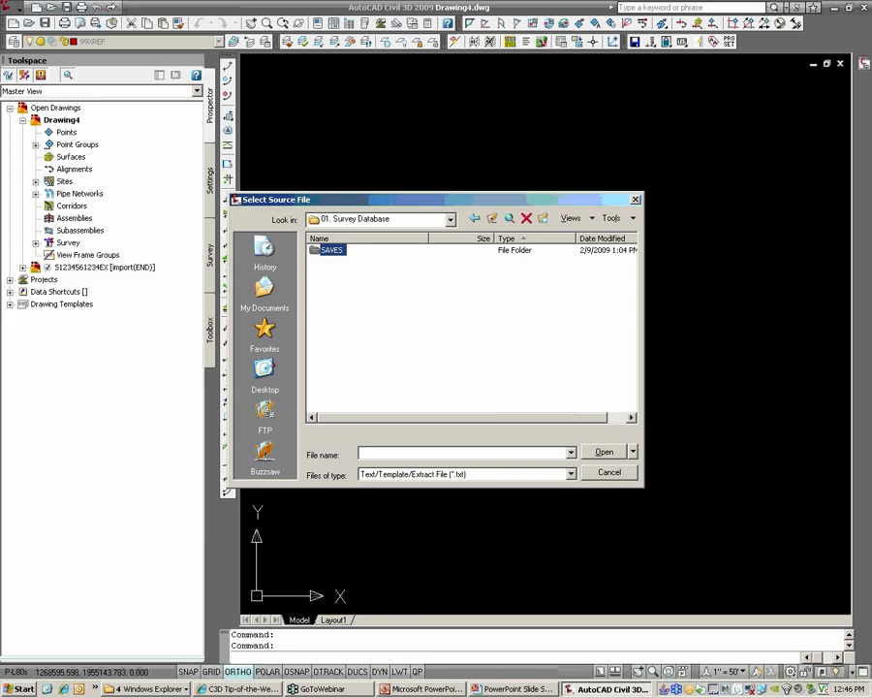
pyautogui.doubleClick(335, 250)
pyautogui.click(349, 250)
pyautogui.rightClick(355, 251)
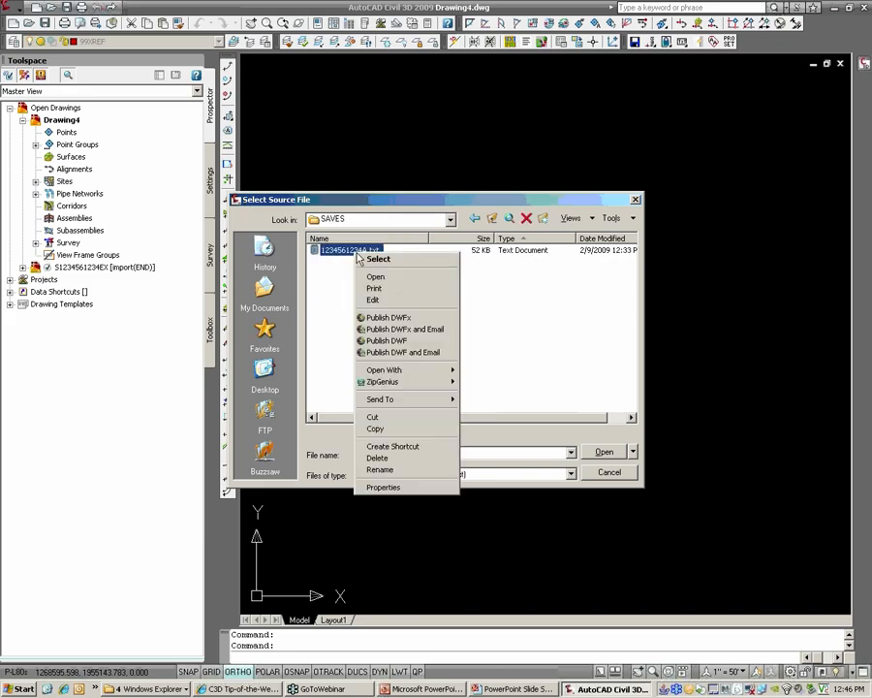
pyautogui.click(375, 278)
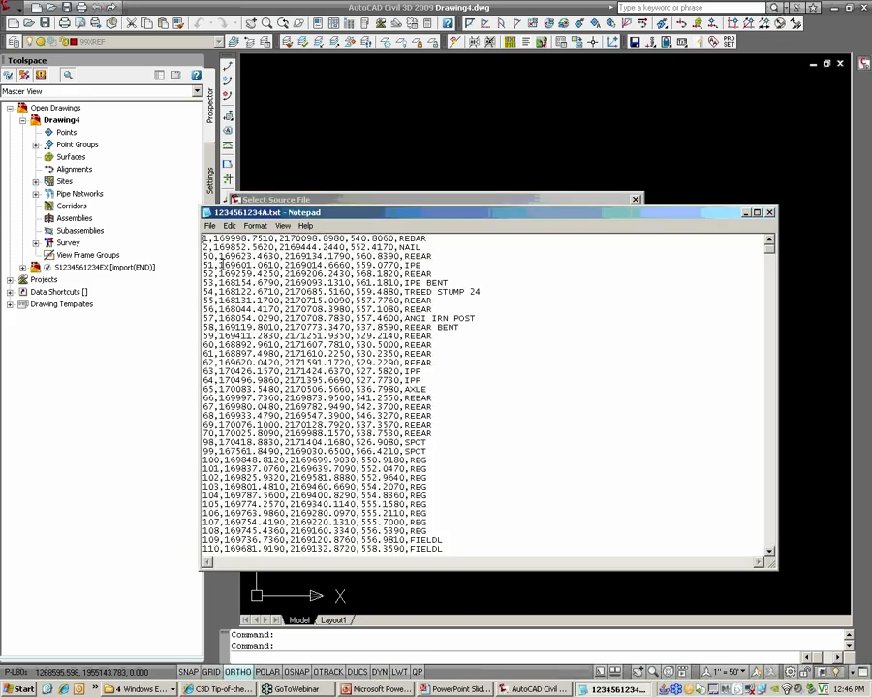
pyautogui.hotkey('alt', 'F4')
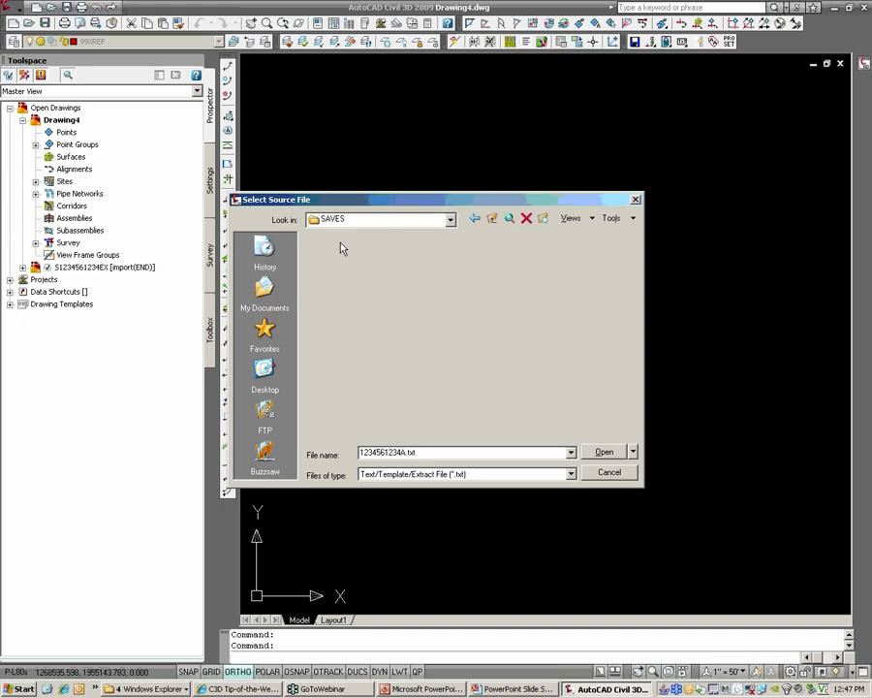
pyautogui.moveTo(374, 202); pyautogui.dragTo(392, 192)
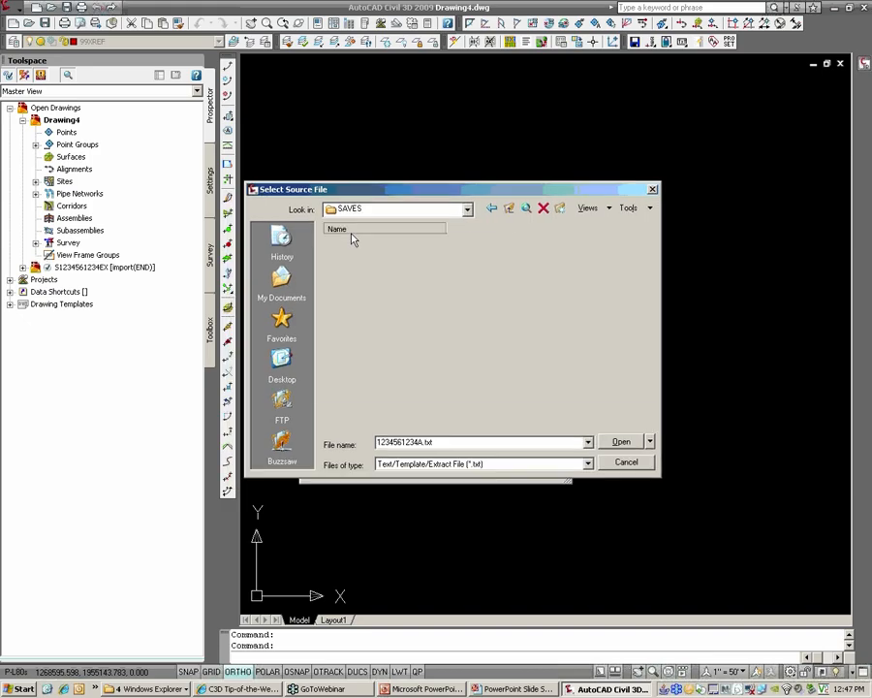
pyautogui.click(621, 441)
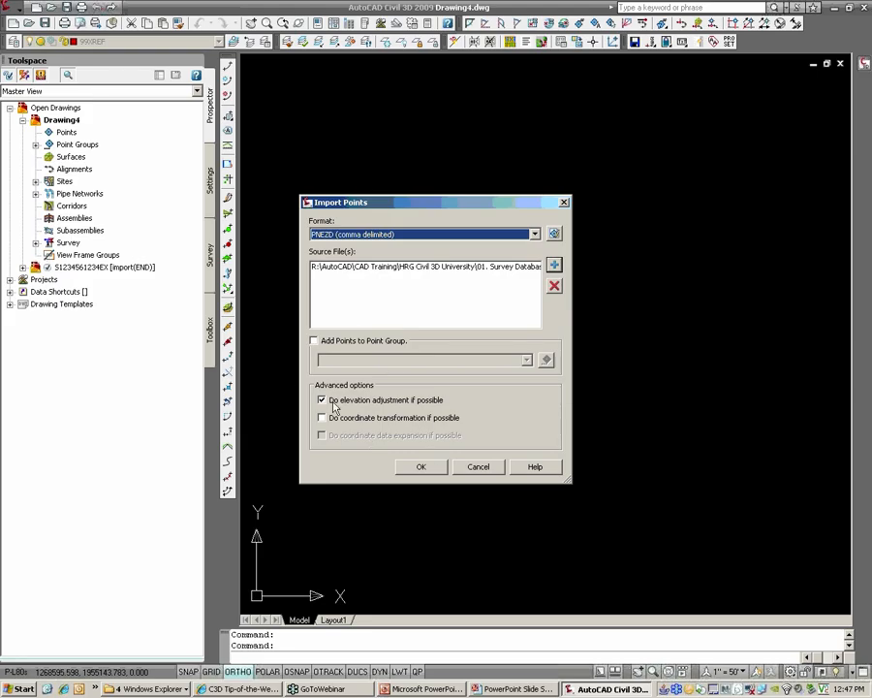
pyautogui.click(407, 471)
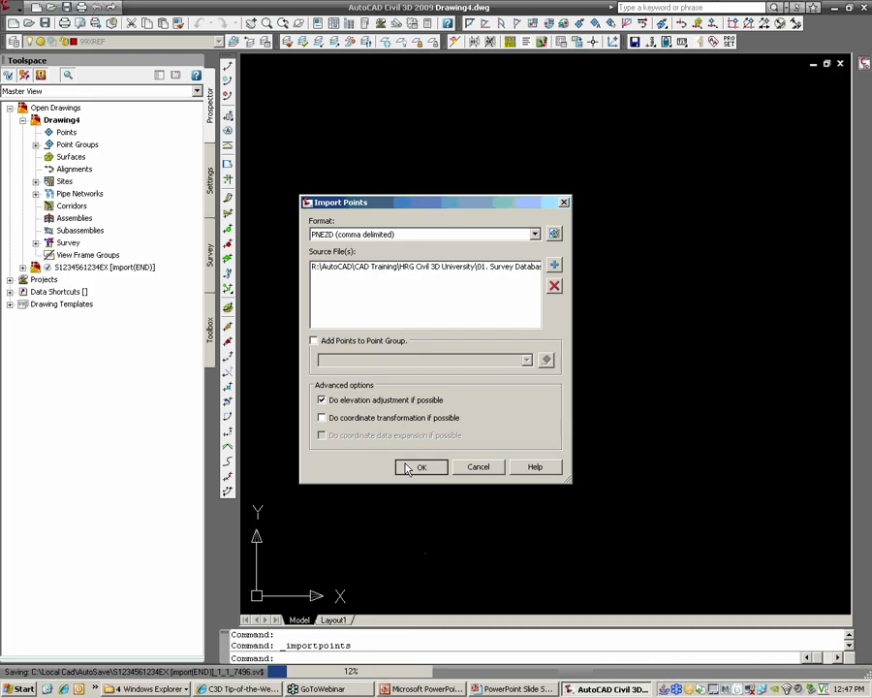
pyautogui.click(407, 468)
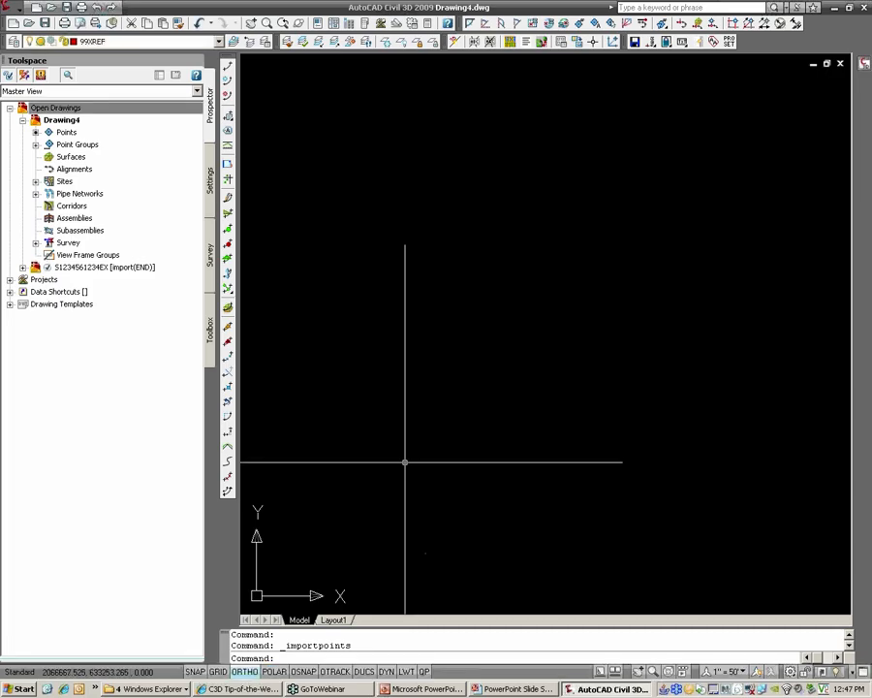
pyautogui.write('z')
pyautogui.press('Return')
pyautogui.write('e')
pyautogui.press('Return')
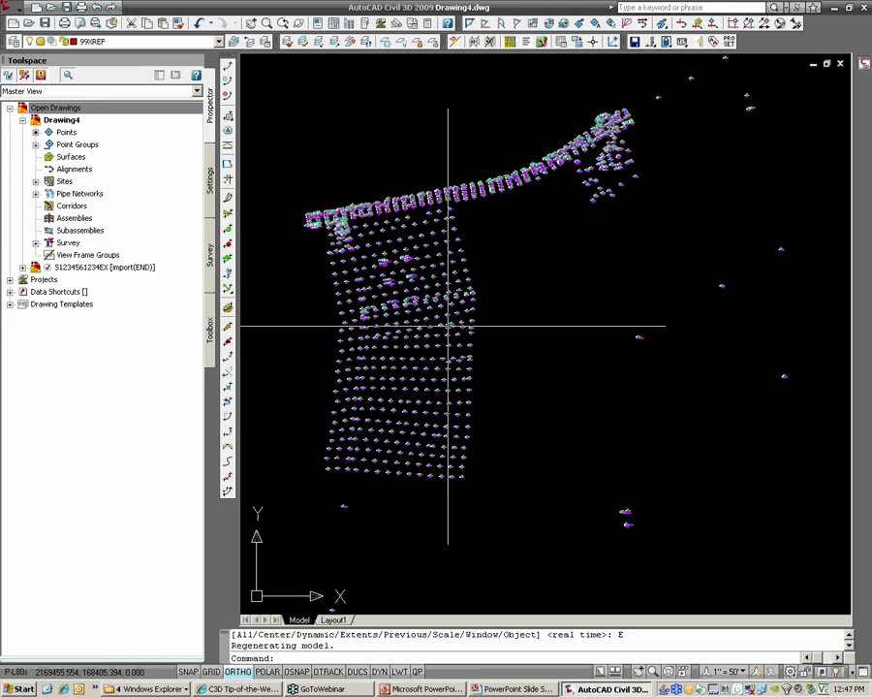
# Try moving point 125 straight up with its location grip, and undo the grip edit.
pyautogui.moveTo(447, 325); pyautogui.dragTo(513, 389, button='middle')
pyautogui.scroll(10, 489, 312)
pyautogui.moveTo(475, 303); pyautogui.dragTo(490, 364, button='middle')
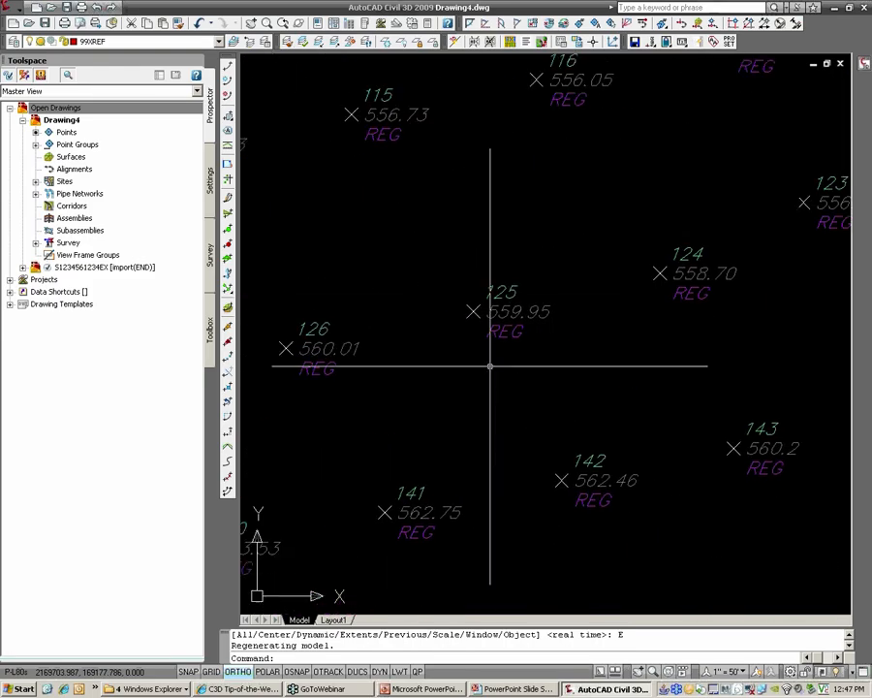
pyautogui.click(506, 308)
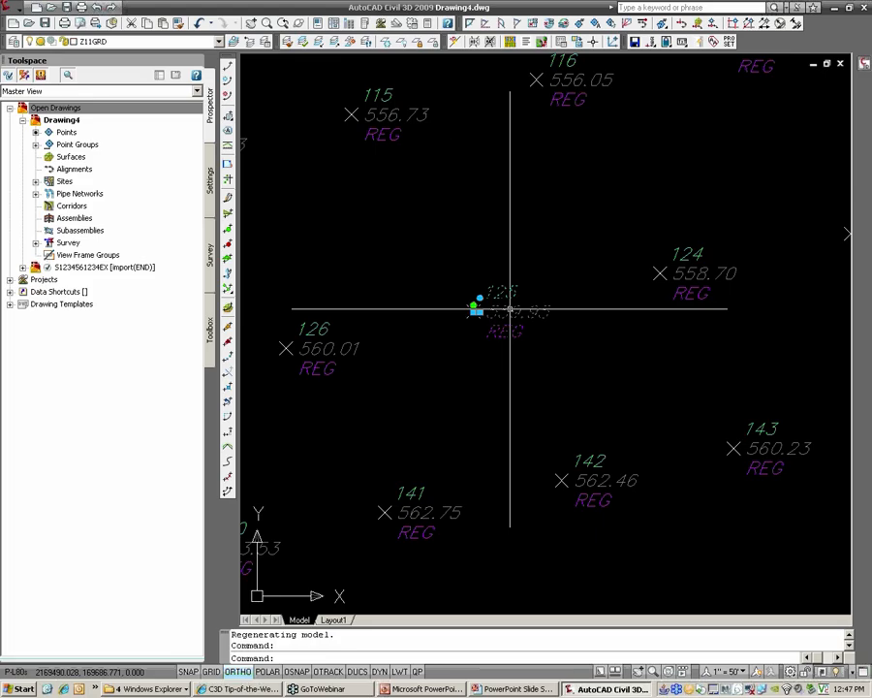
pyautogui.scroll(4, 489, 309)
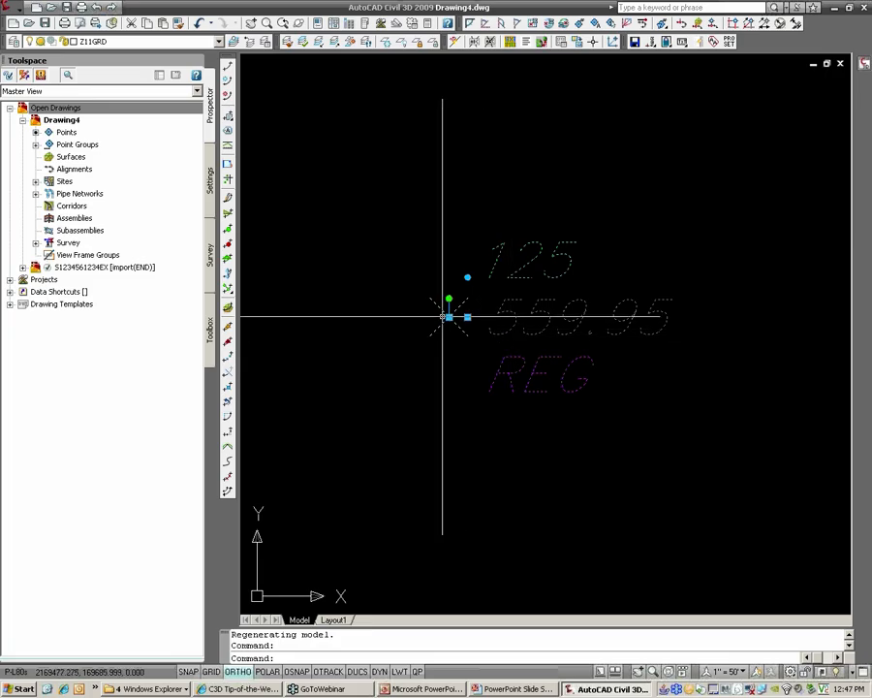
pyautogui.click(448, 316)
pyautogui.click(335, 200)
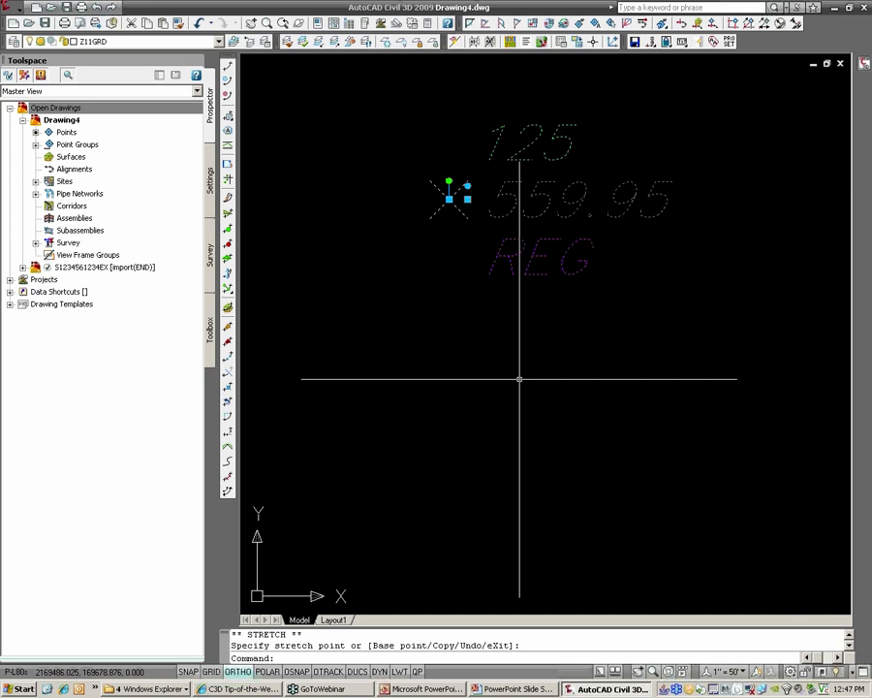
pyautogui.hotkey('ctrl', 'z')
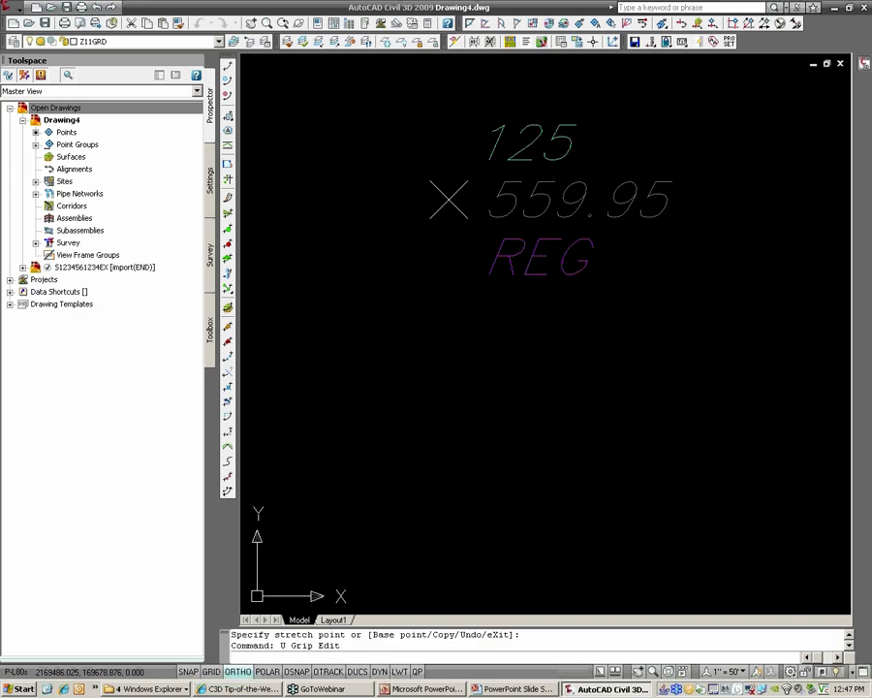
# Examine the commands available for Drawing4's Points collection in Prospector, including the lock and edit options.
pyautogui.scroll(-3, 521, 367)
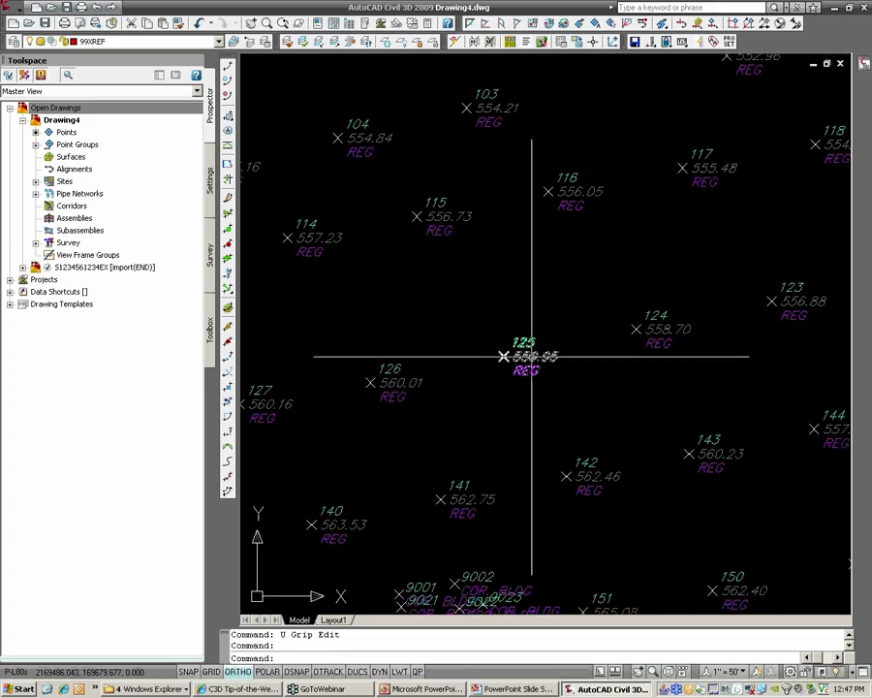
pyautogui.moveTo(528, 358); pyautogui.dragTo(571, 397, button='middle')
pyautogui.moveTo(438, 334); pyautogui.dragTo(523, 395, button='middle')
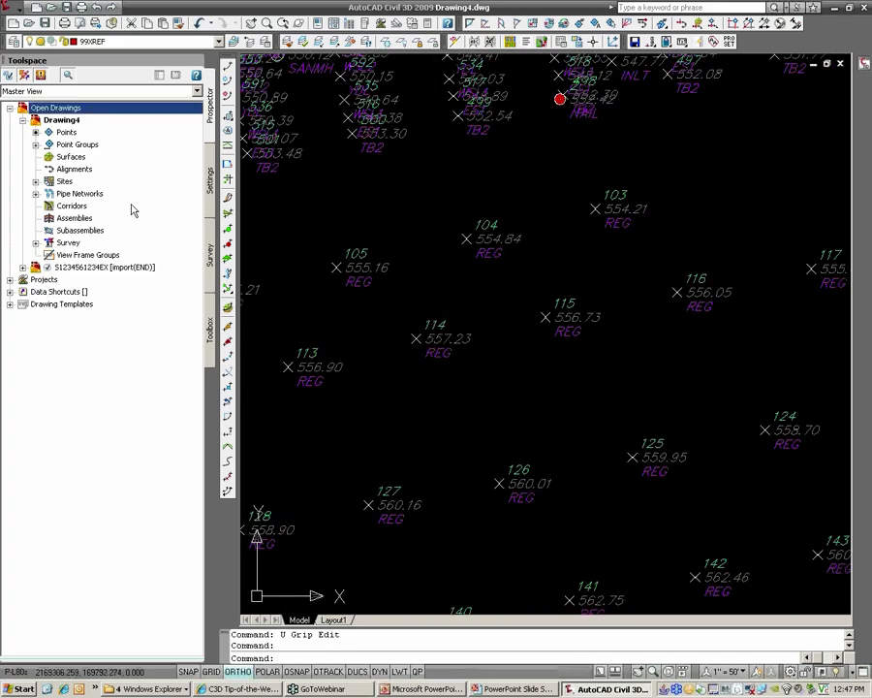
pyautogui.click(56, 133)
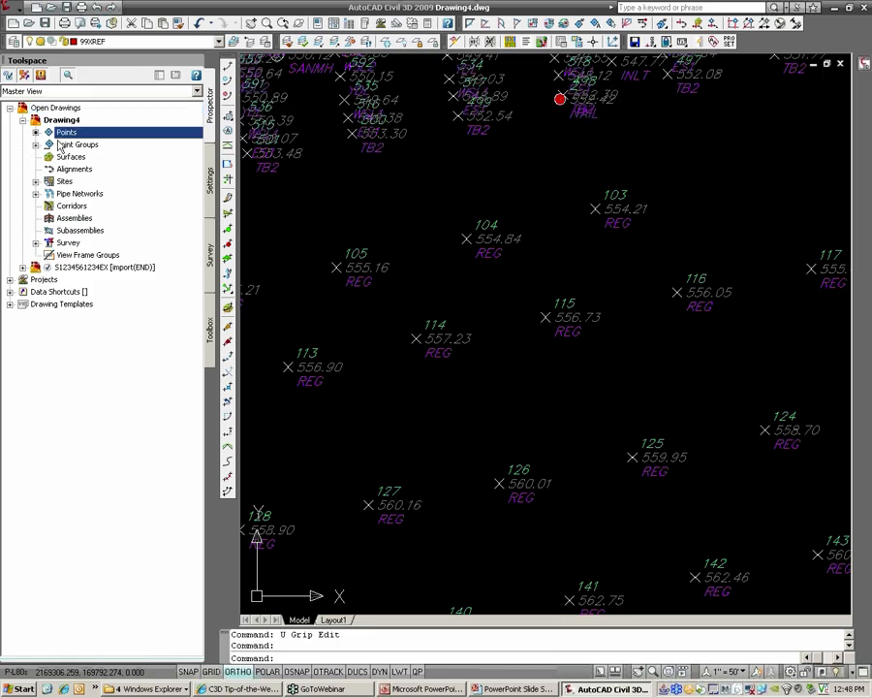
pyautogui.rightClick(60, 135)
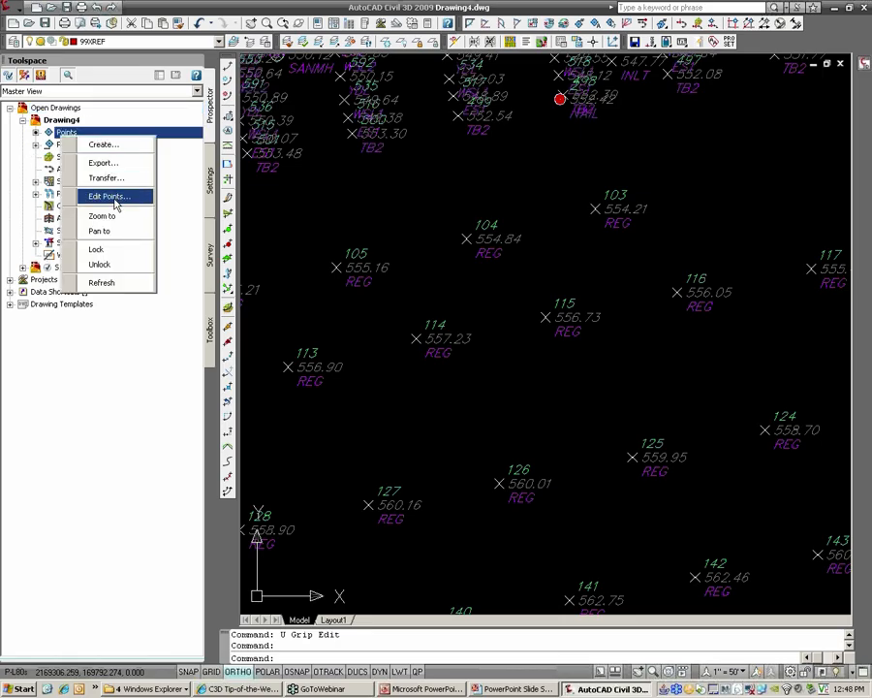
pyautogui.click(64, 134)
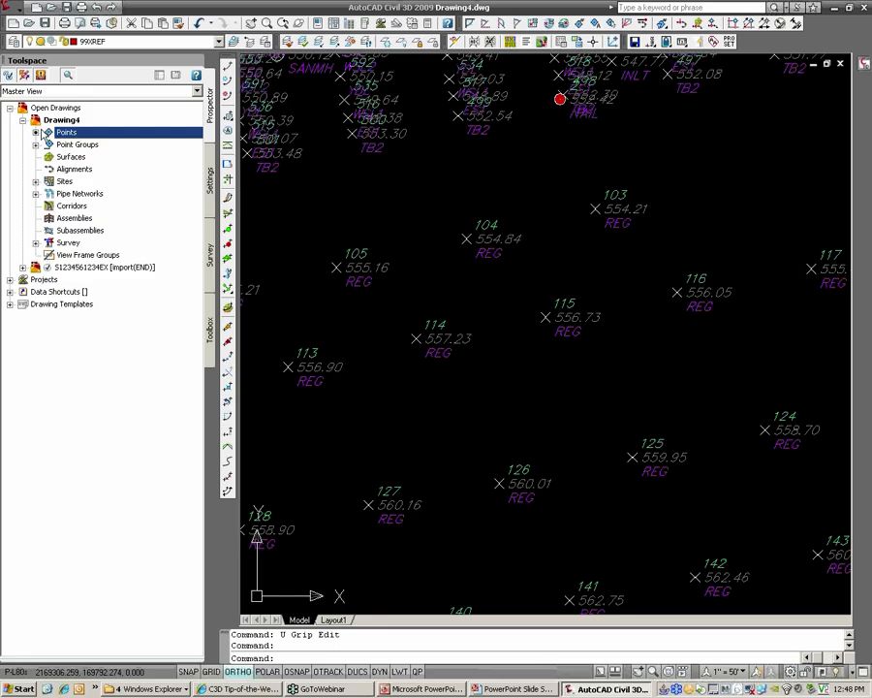
pyautogui.rightClick(54, 135)
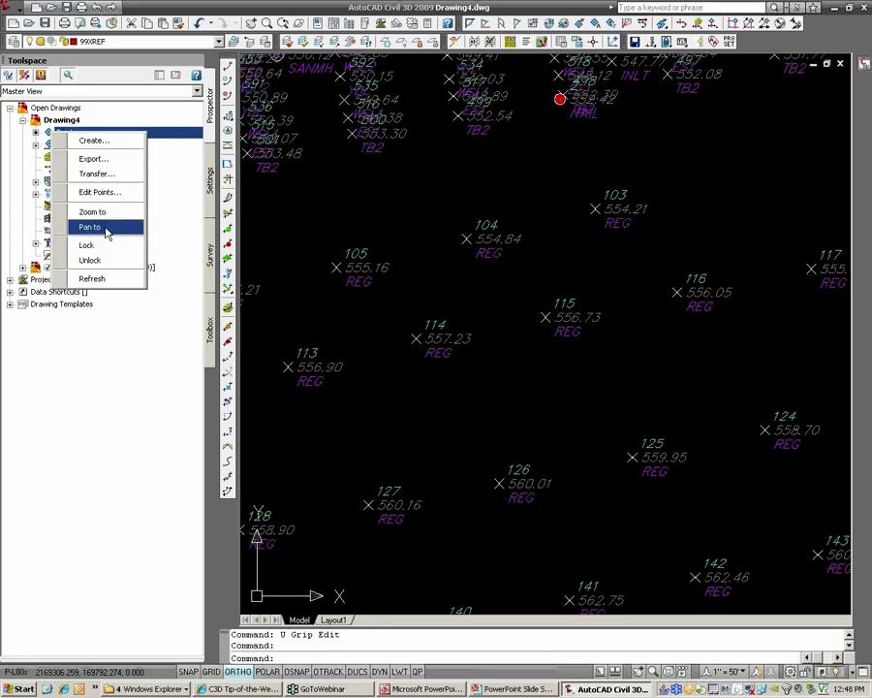
pyautogui.click(60, 138)
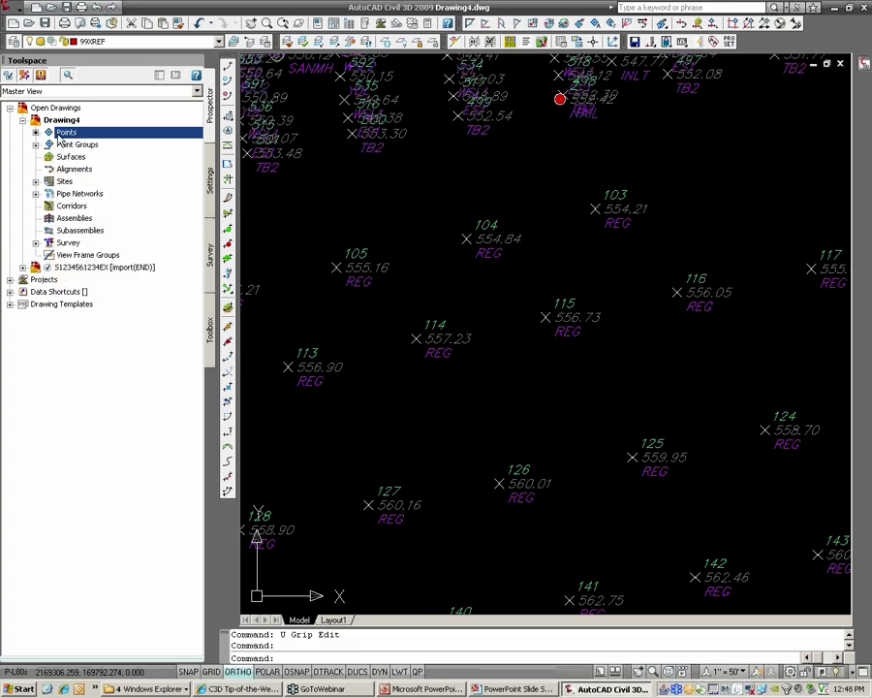
# Edit the drawing's points in the Point Editor and lock the first six points, numbers 1 through 53.
pyautogui.rightClick(68, 137)
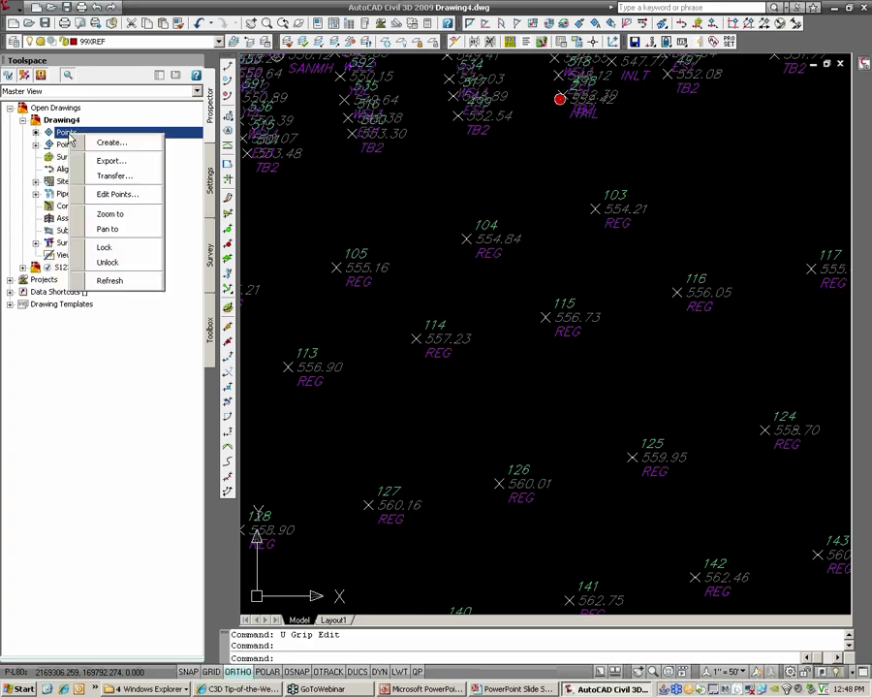
pyautogui.click(116, 194)
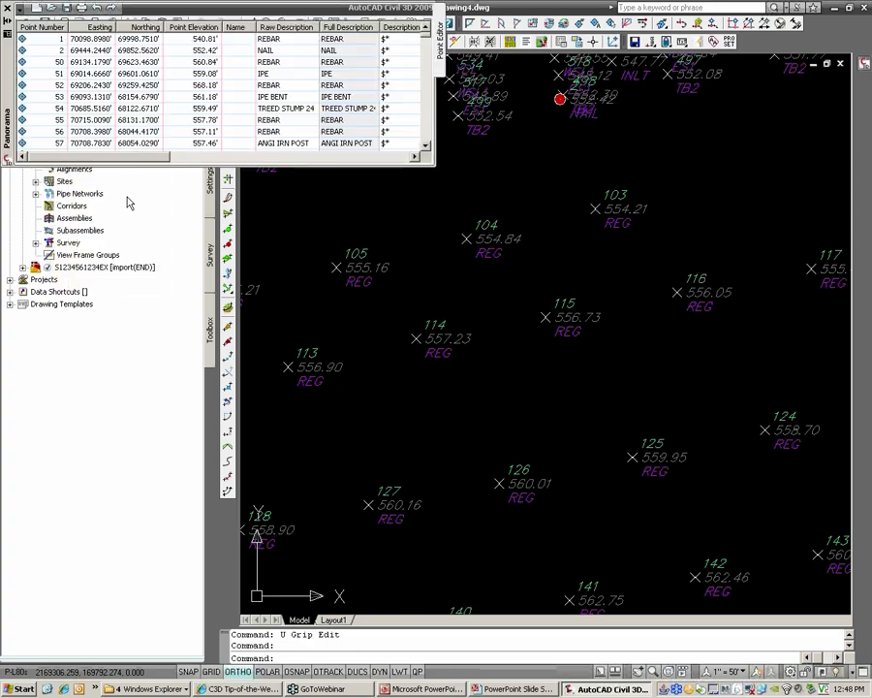
pyautogui.click(52, 41)
pyautogui.keyDown('shift'); pyautogui.click(52, 95); pyautogui.keyUp('shift')
pyautogui.rightClick(49, 86)
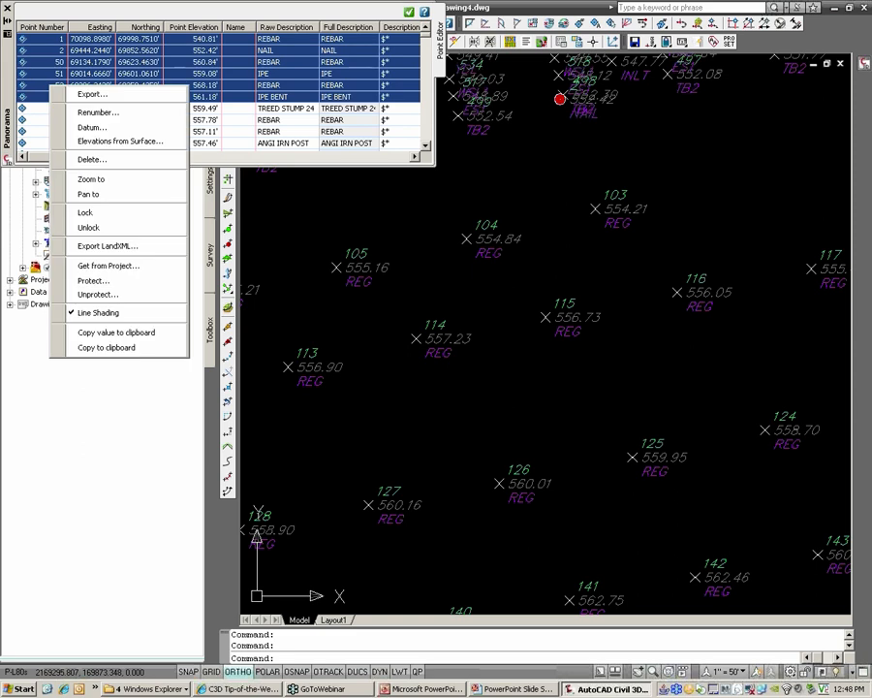
pyautogui.click(103, 213)
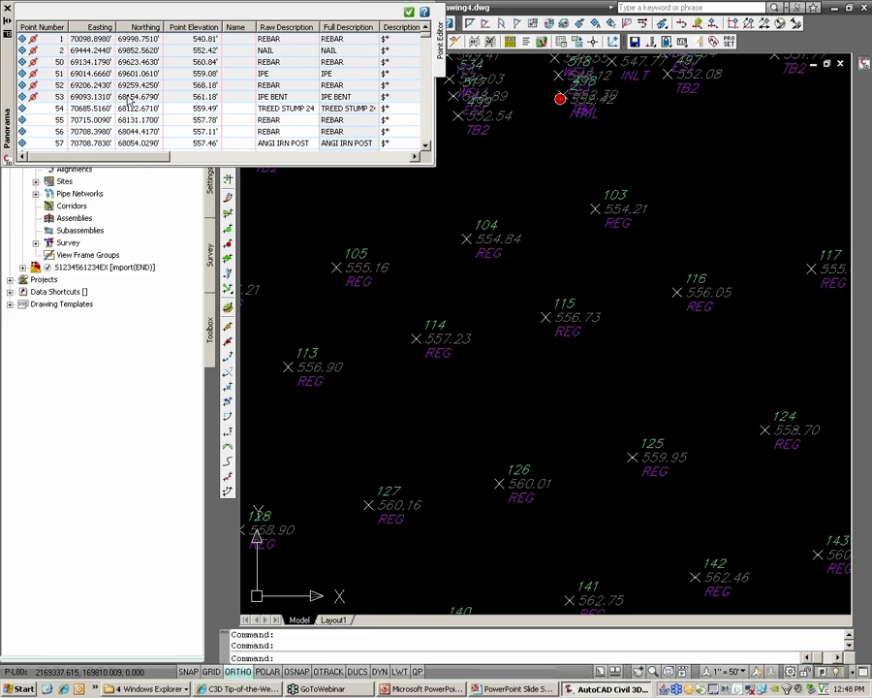
# Reapply the lock to the same first six points and close the Point Editor.
pyautogui.click(35, 37)
pyautogui.keyDown('shift'); pyautogui.click(45, 97); pyautogui.keyUp('shift')
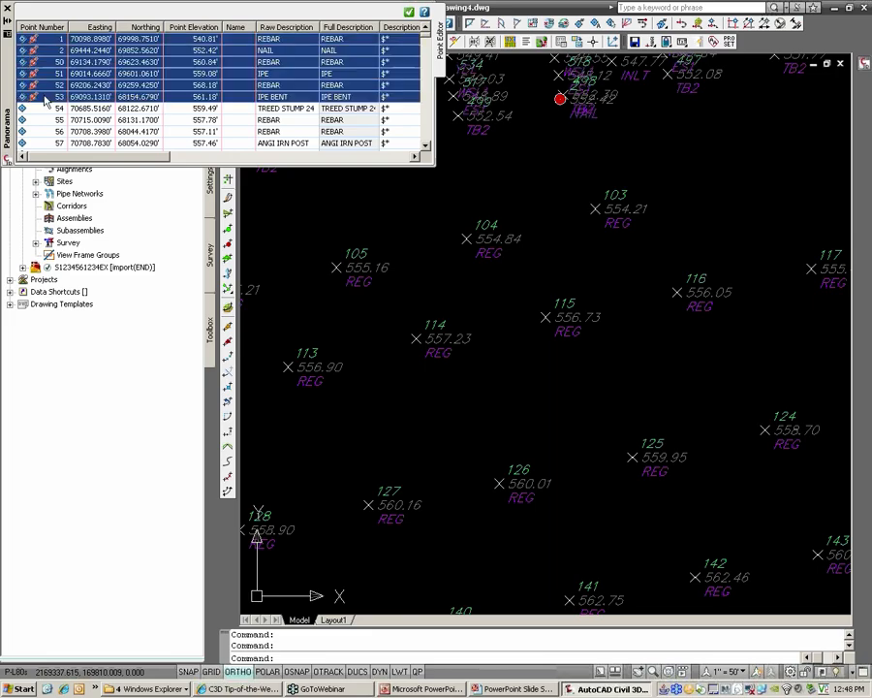
pyautogui.rightClick(46, 86)
pyautogui.click(92, 210)
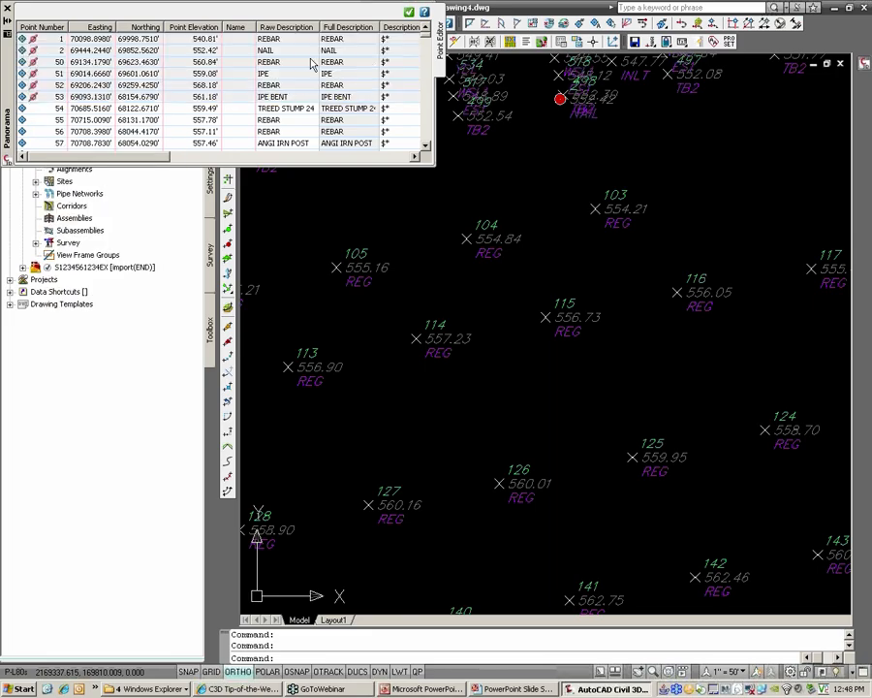
pyautogui.click(408, 13)
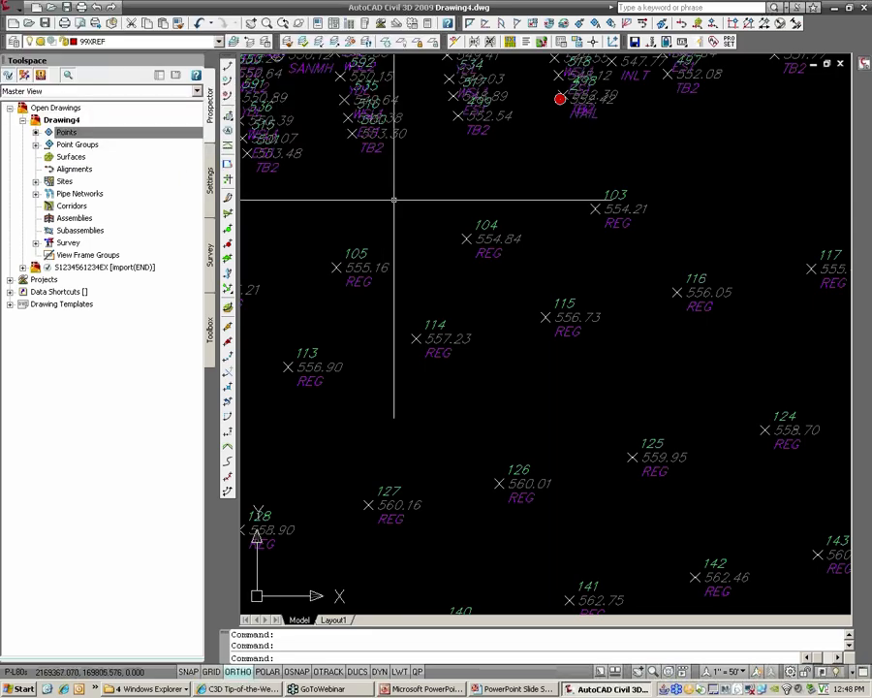
# Save Drawing4 to the Desktop as IMPORTPOINTS.dwg.
pyautogui.scroll(-3, 394, 199)
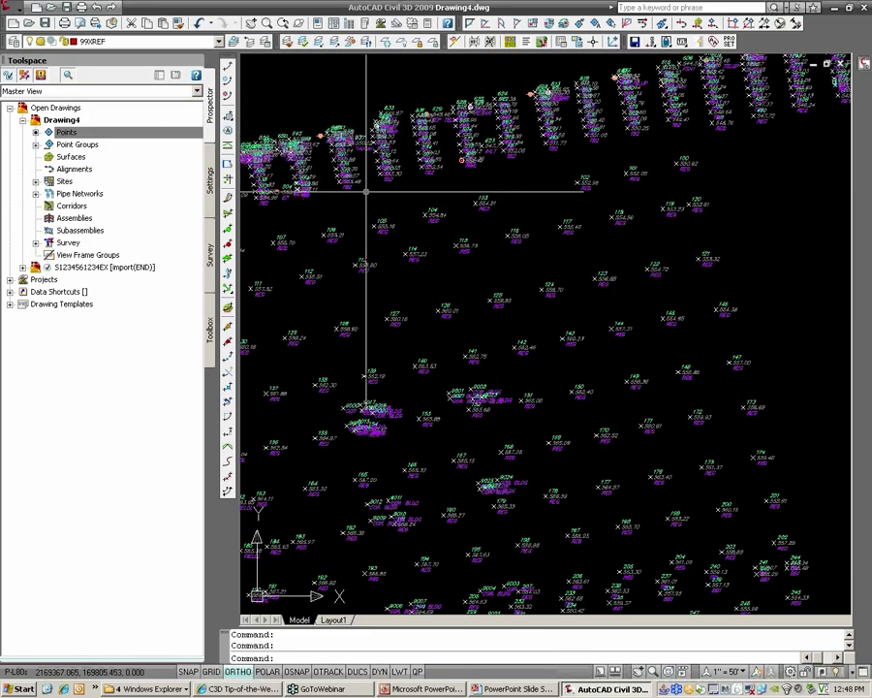
pyautogui.moveTo(366, 192); pyautogui.dragTo(496, 210, button='middle')
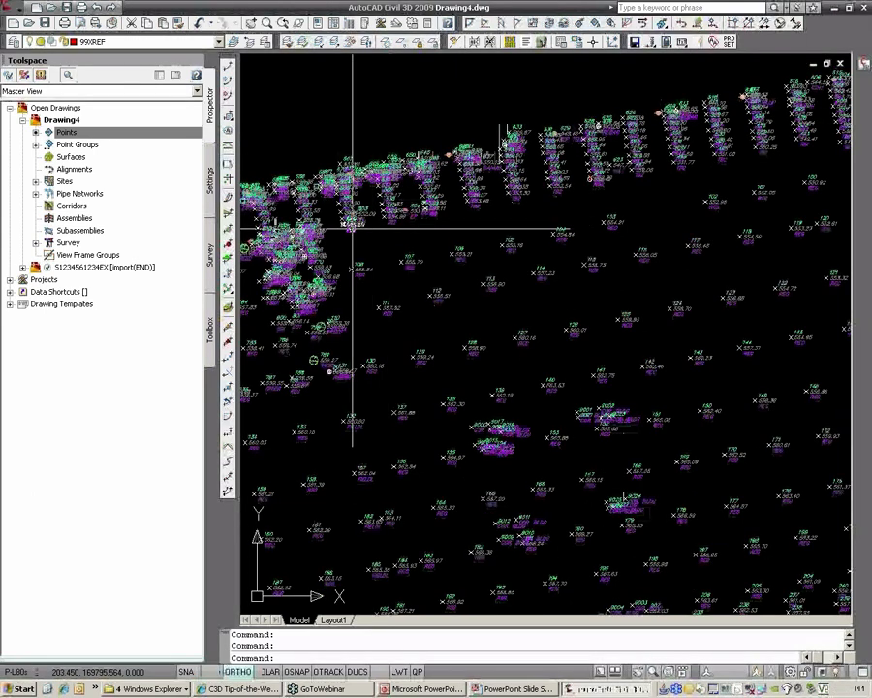
pyautogui.moveTo(353, 229); pyautogui.dragTo(460, 213, button='middle')
pyautogui.click(90, 133)
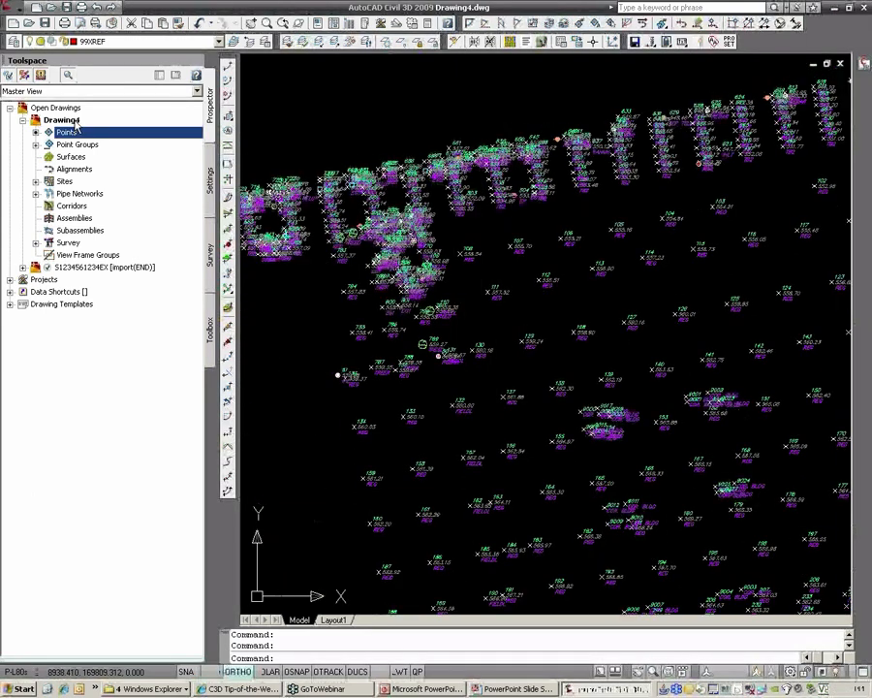
pyautogui.click(74, 122)
pyautogui.write('SAVEAS')
pyautogui.press('Return')
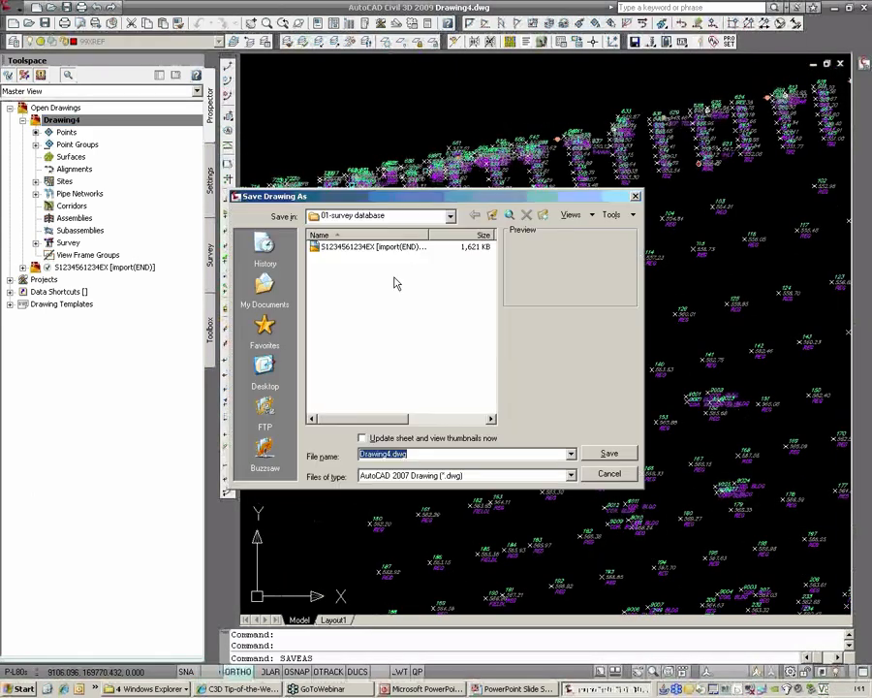
pyautogui.click(265, 368)
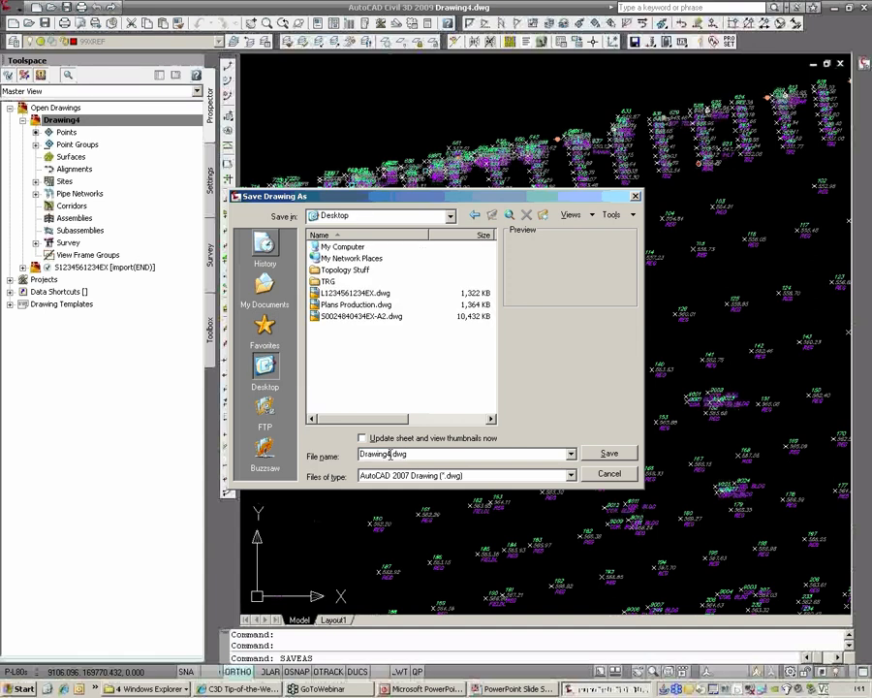
pyautogui.doubleClick(389, 453)
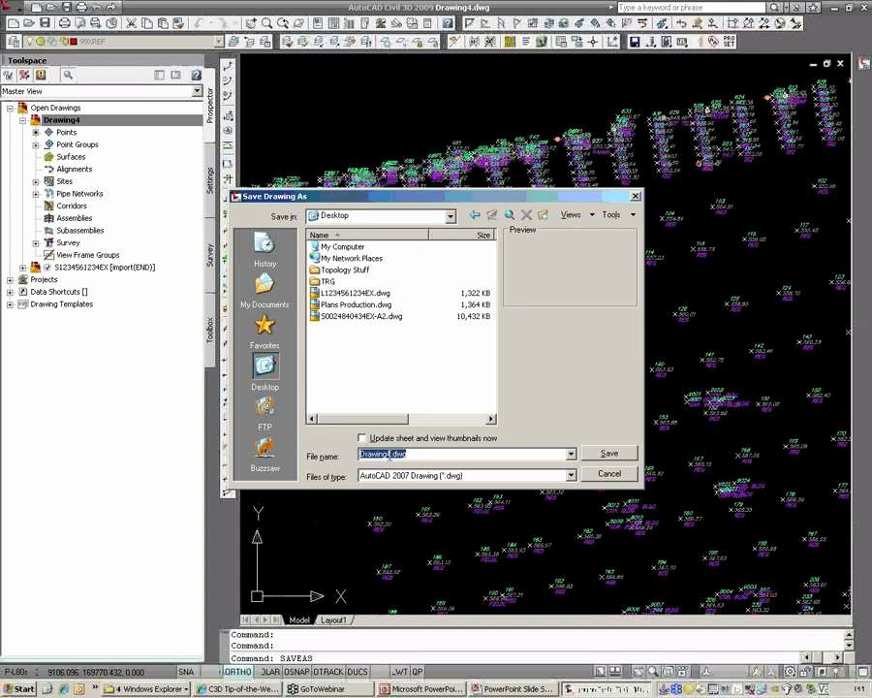
pyautogui.moveTo(389, 453); pyautogui.dragTo(316, 461)
pyautogui.write('IMPORTPOINTS')
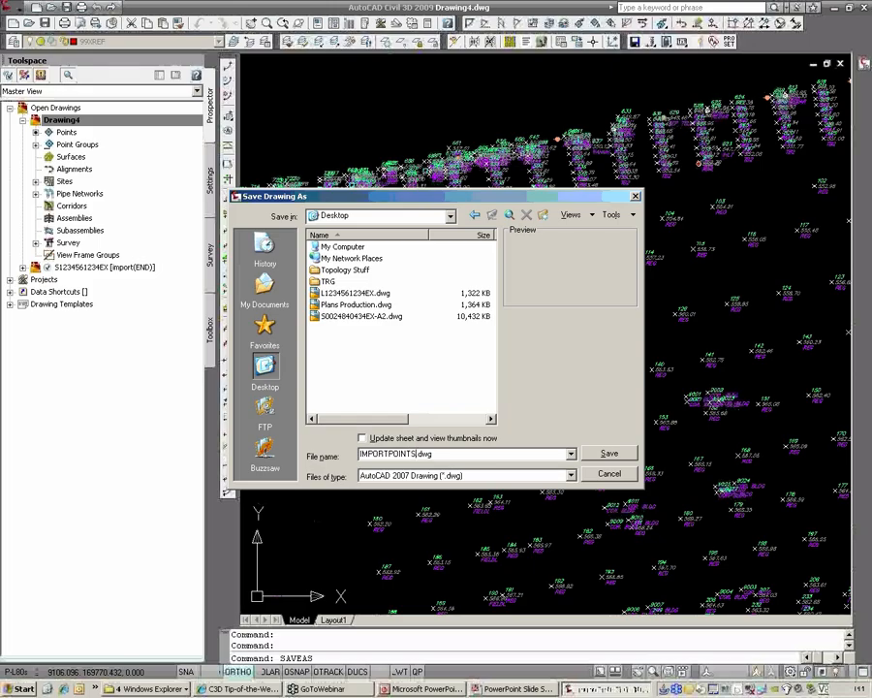
pyautogui.press('Return')
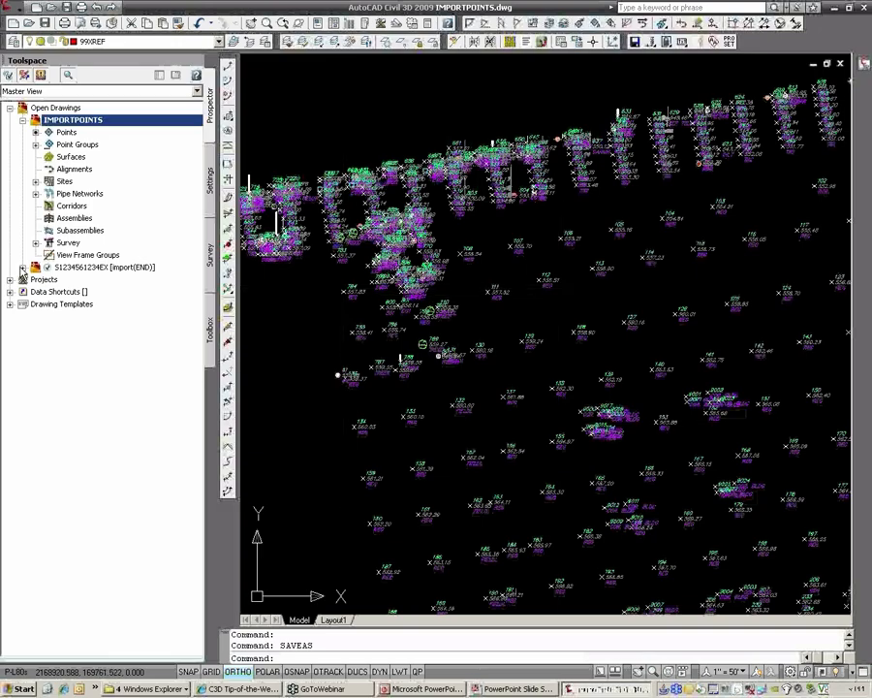
# Add the IMPORTPOINTS drawing to the _C3D University project in the 01-Survey Database folder, keeping the files checked out.
pyautogui.rightClick(112, 124)
pyautogui.click(136, 150)
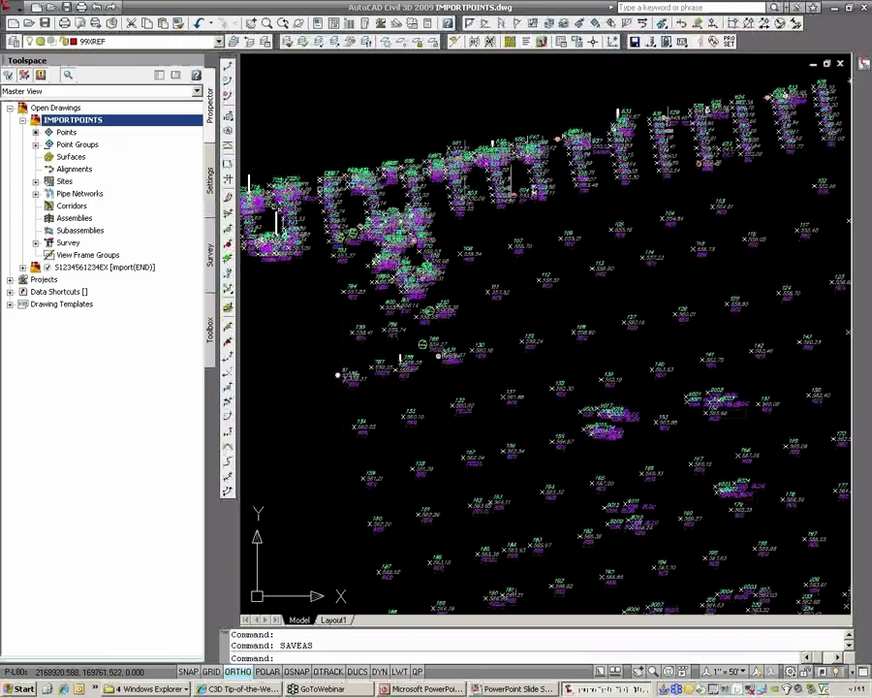
pyautogui.click(407, 365)
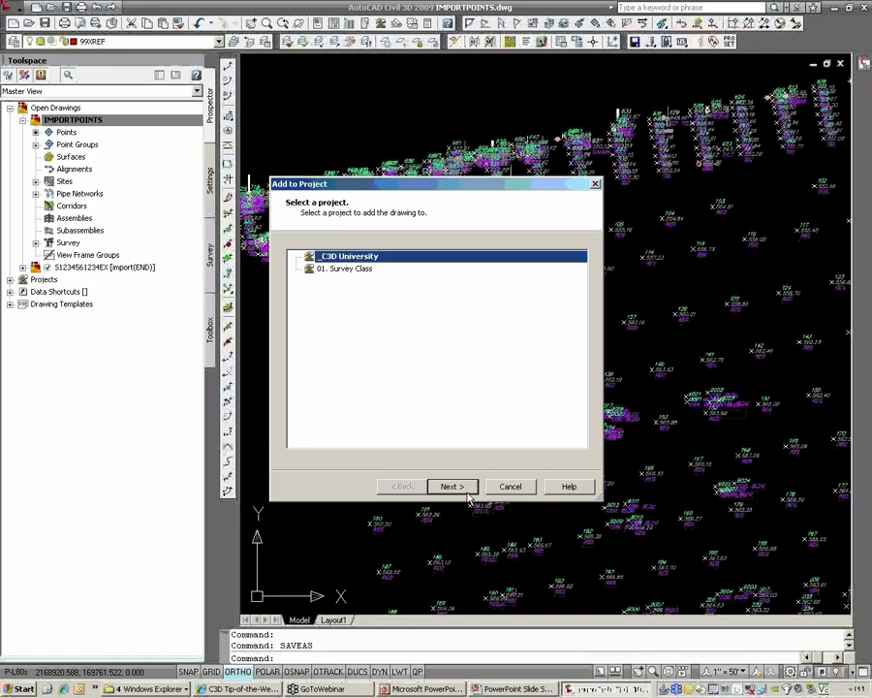
pyautogui.click(461, 487)
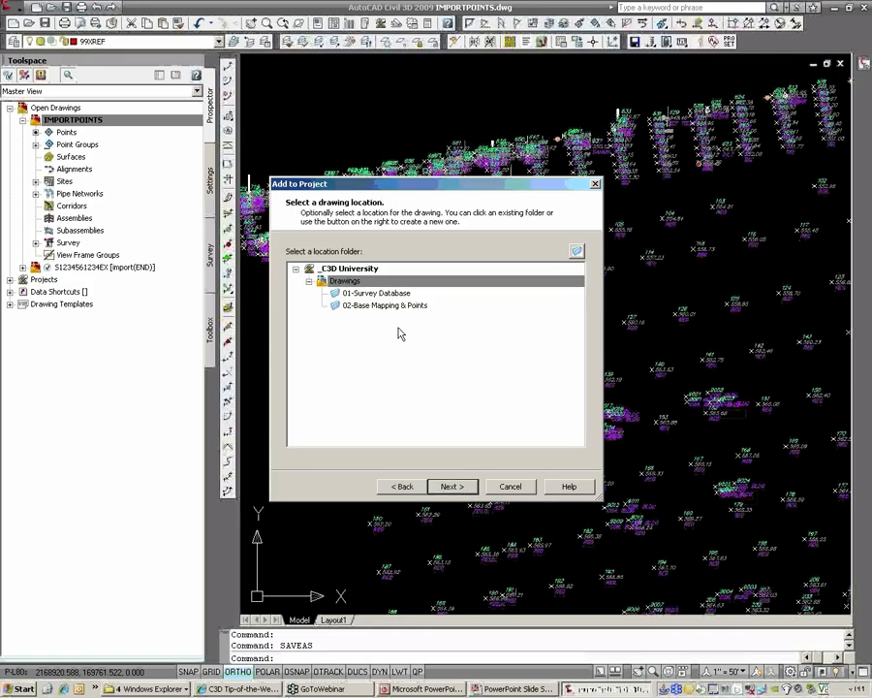
pyautogui.click(373, 293)
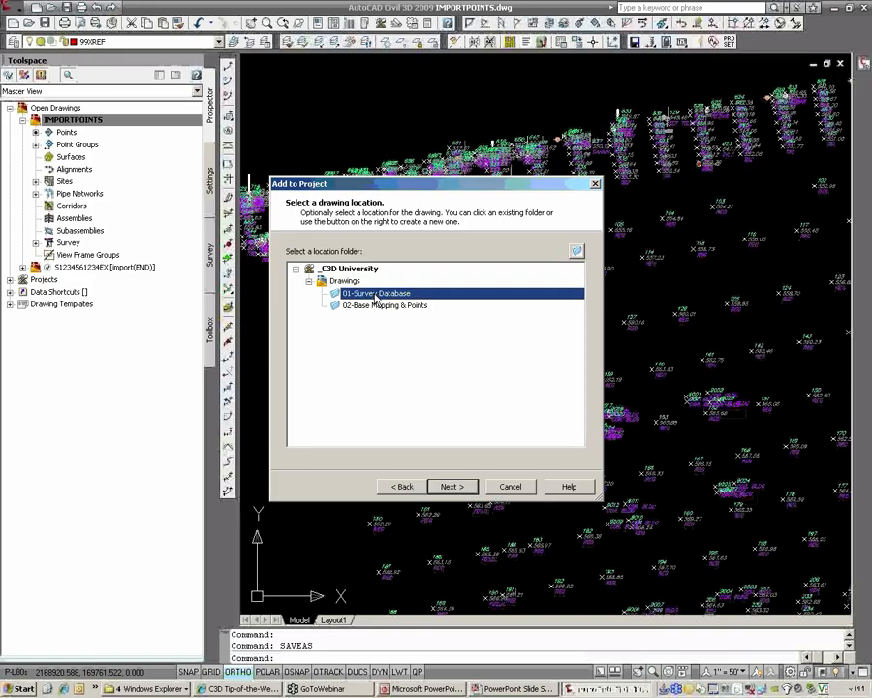
pyautogui.click(450, 487)
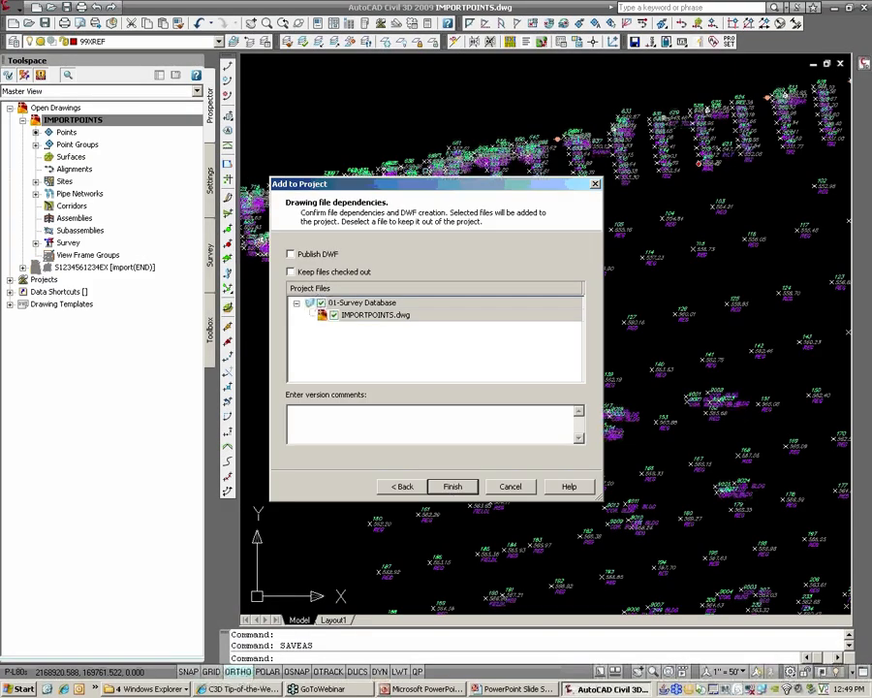
pyautogui.click(353, 280)
pyautogui.click(461, 494)
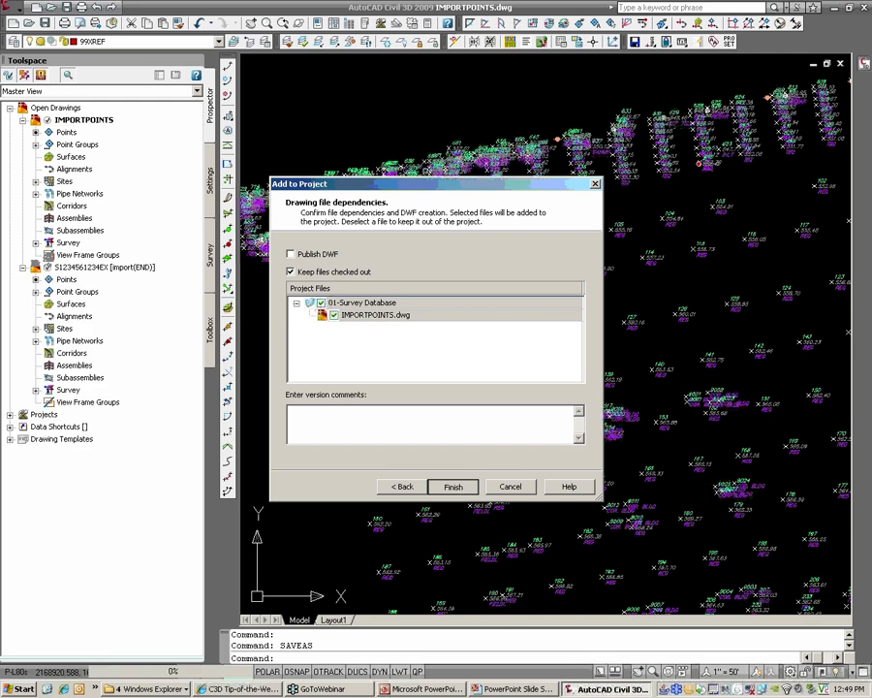
pyautogui.click(22, 267)
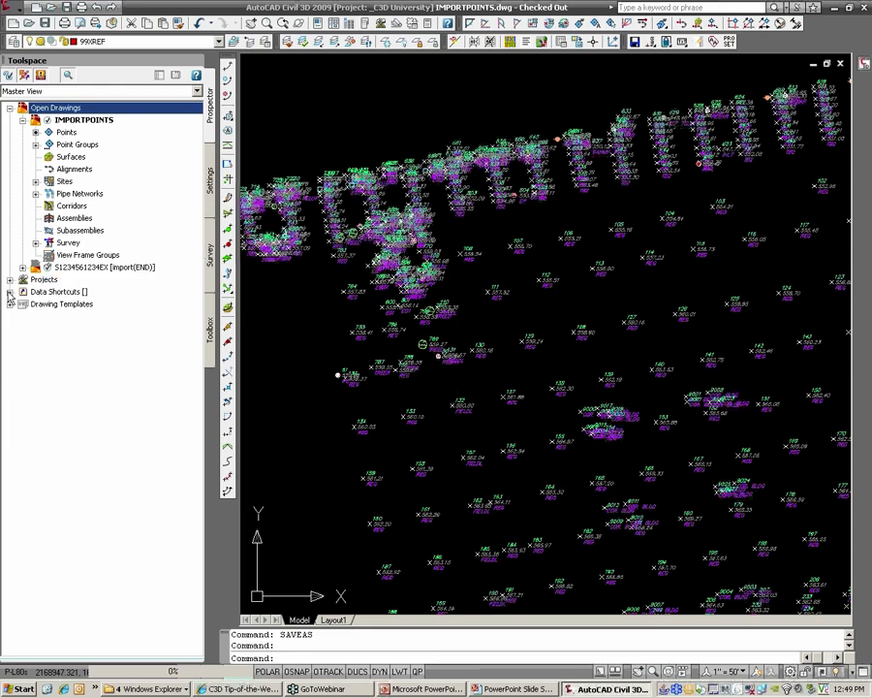
# Create a new network named IMPORTPOINTS in the _C3D University survey database.
pyautogui.click(210, 253)
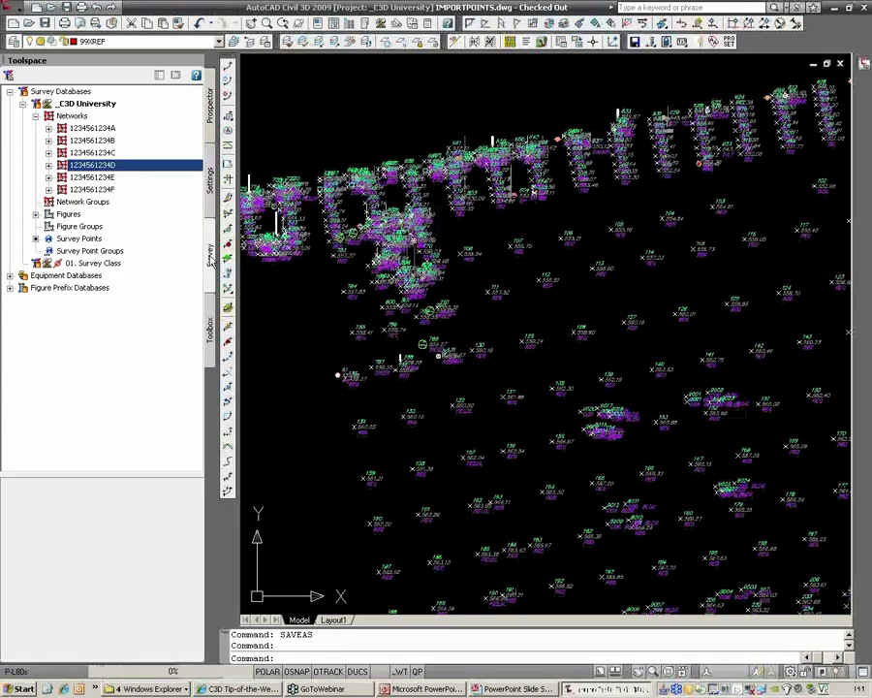
pyautogui.click(35, 115)
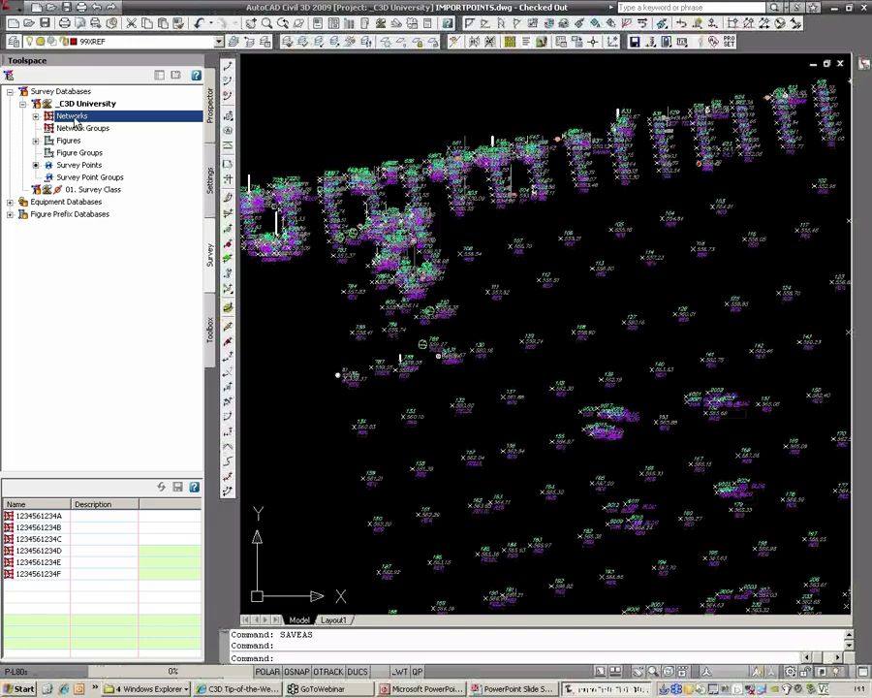
pyautogui.rightClick(73, 116)
pyautogui.click(108, 125)
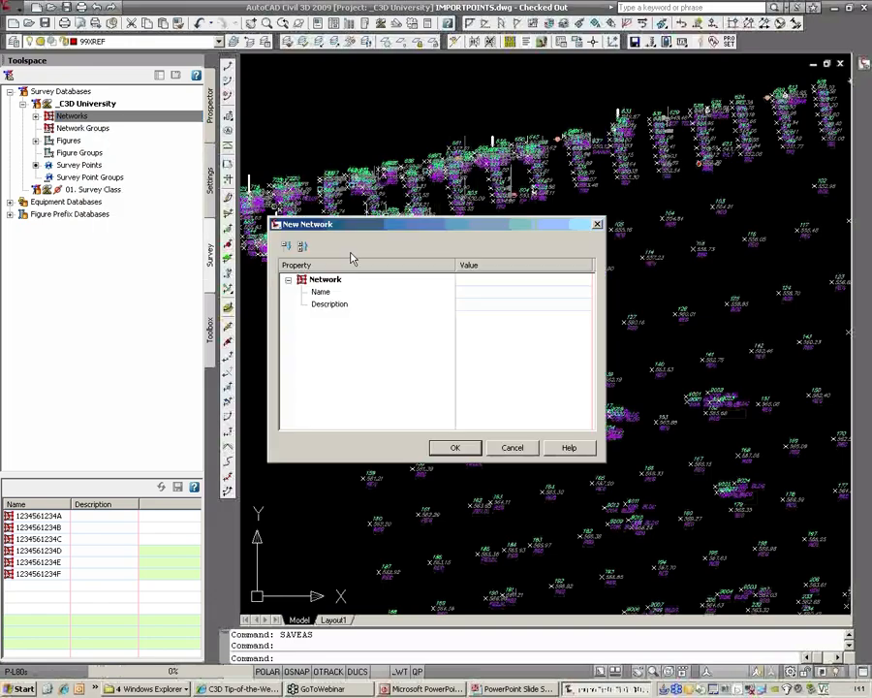
pyautogui.click(478, 292)
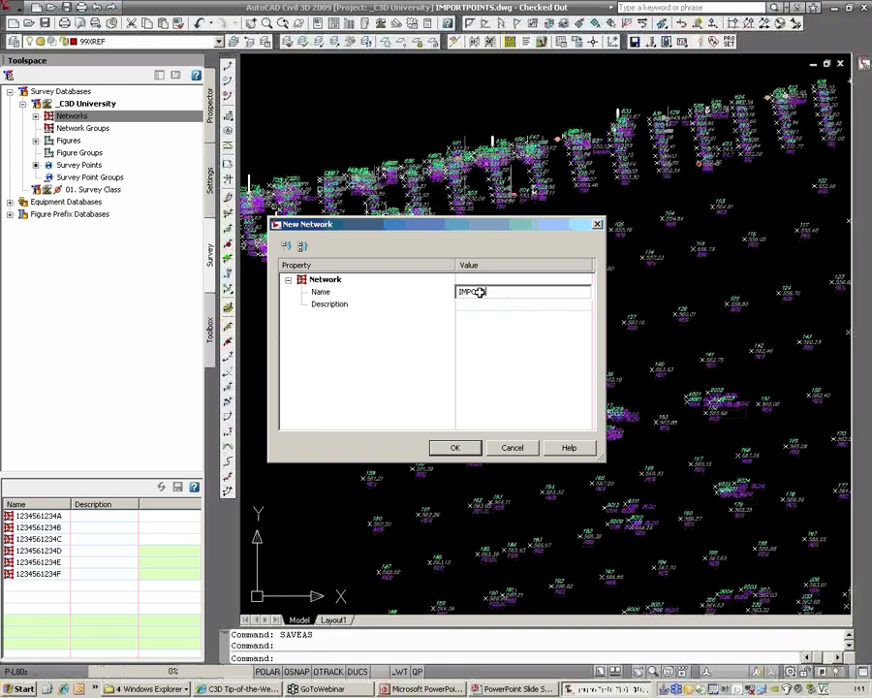
pyautogui.click(467, 447)
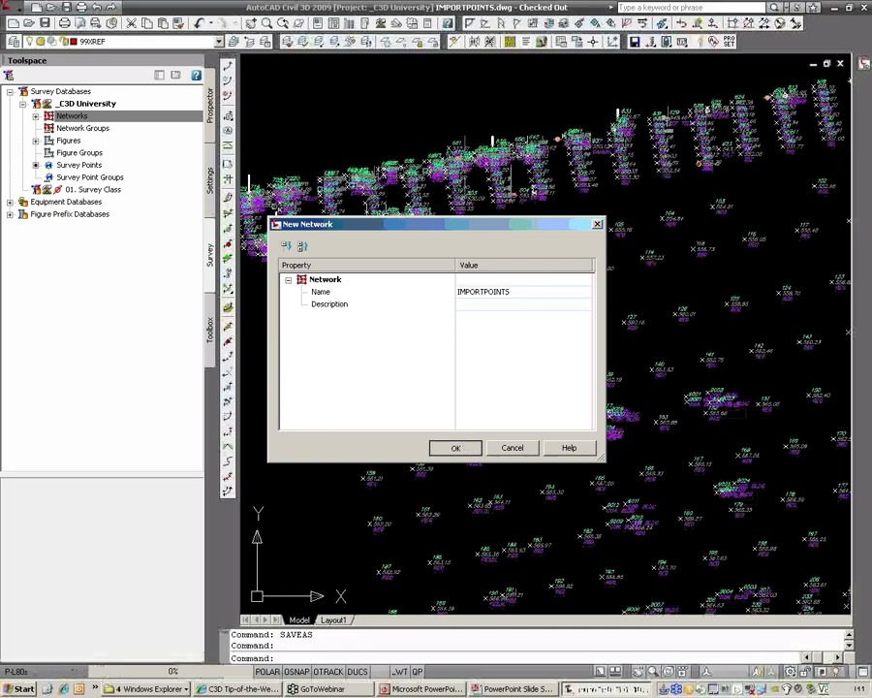
# Create non-control points from the drawing in the IMPORTPOINTS network, using all points.
pyautogui.doubleClick(93, 201)
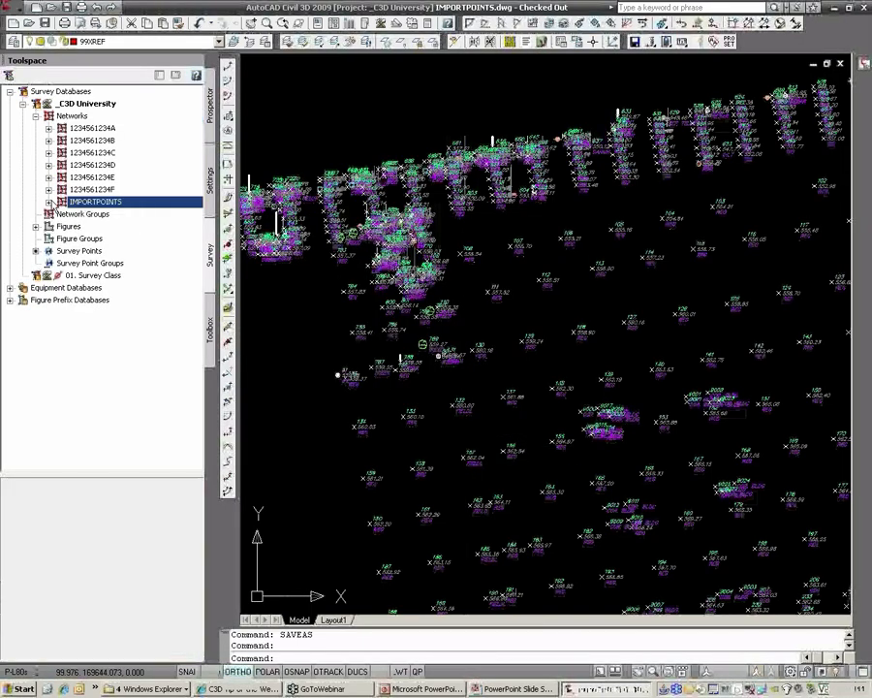
pyautogui.click(93, 227)
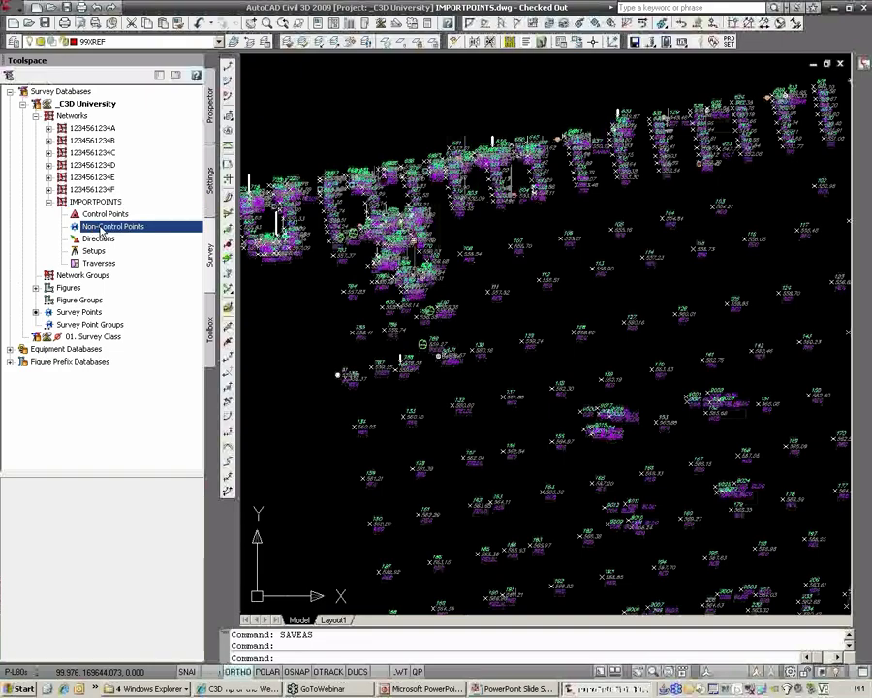
pyautogui.scroll(4, 436, 250)
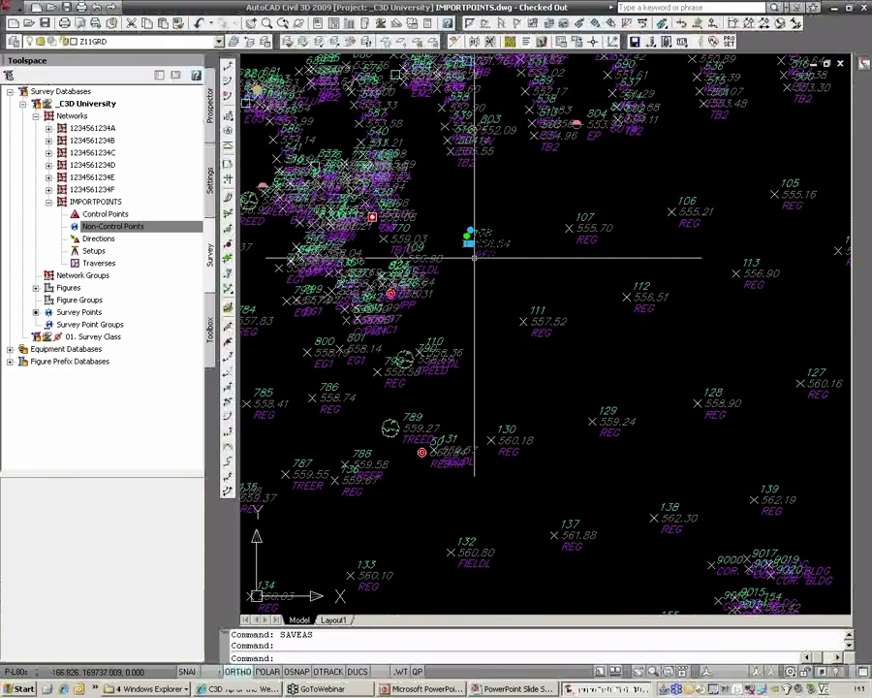
pyautogui.rightClick(141, 229)
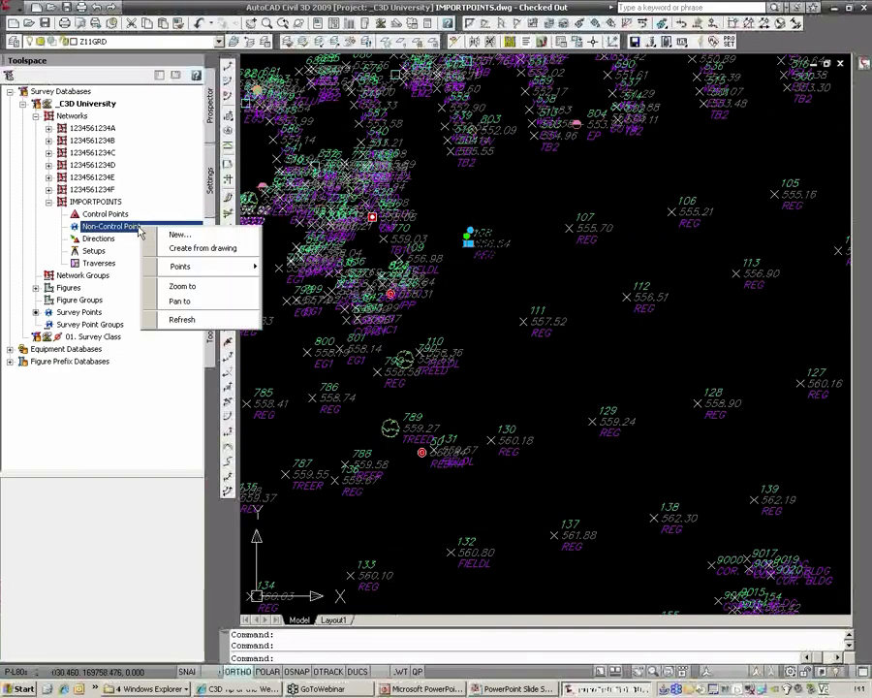
pyautogui.click(190, 250)
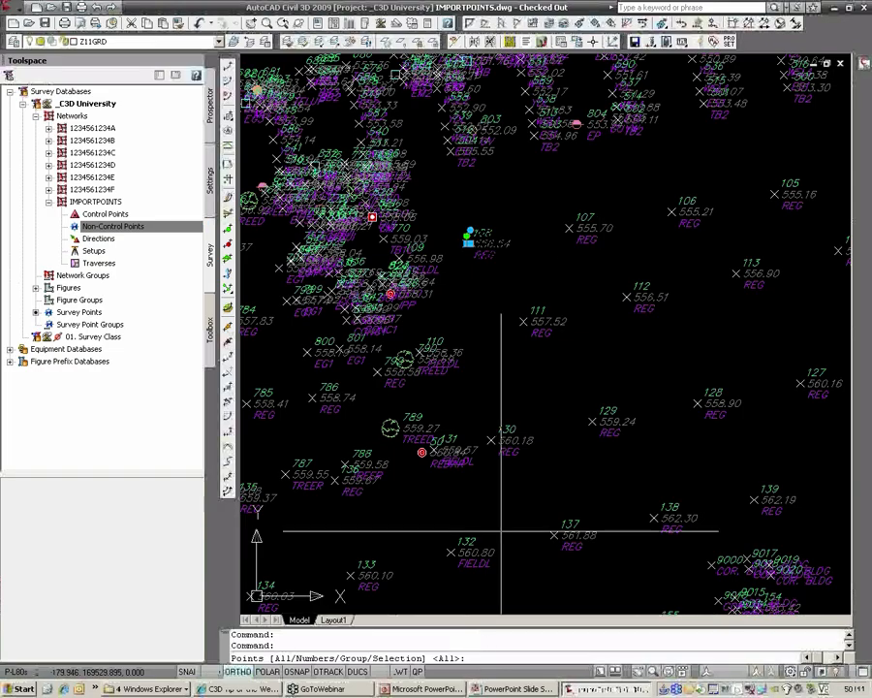
pyautogui.write('A')
pyautogui.press('Return')
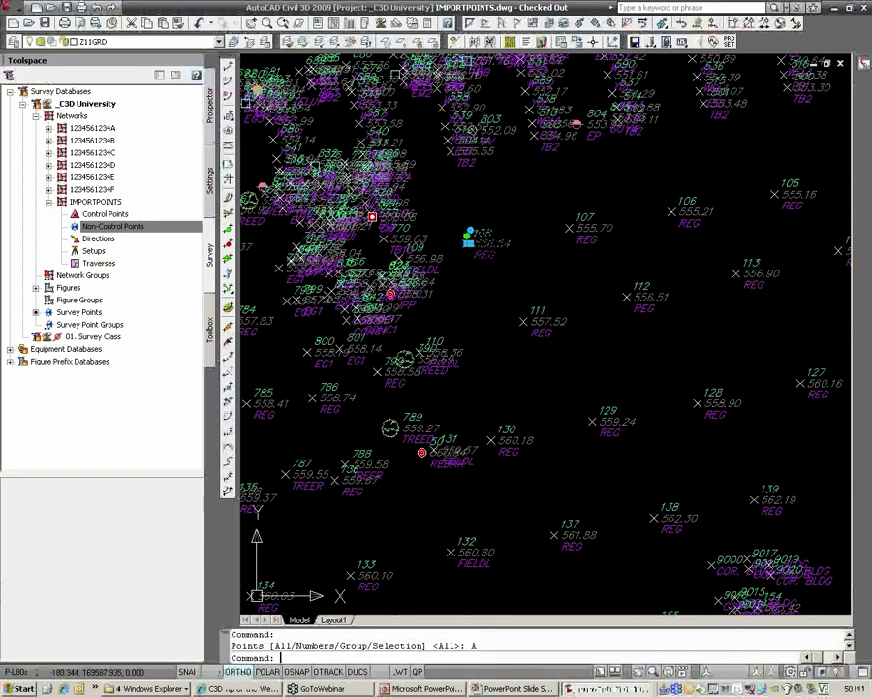
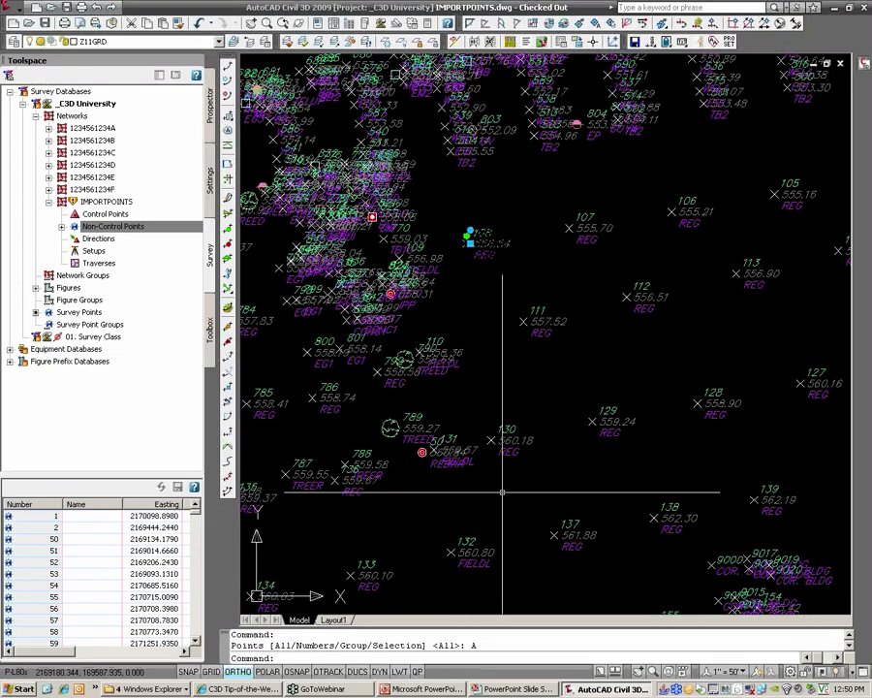
# Select point 130 in the drawing and examine its label and grips up close.
pyautogui.moveTo(484, 503); pyautogui.dragTo(483, 529, button='middle')
pyautogui.press('Escape')
pyautogui.press('Escape')
pyautogui.click(513, 463)
pyautogui.scroll(8, 514, 463)
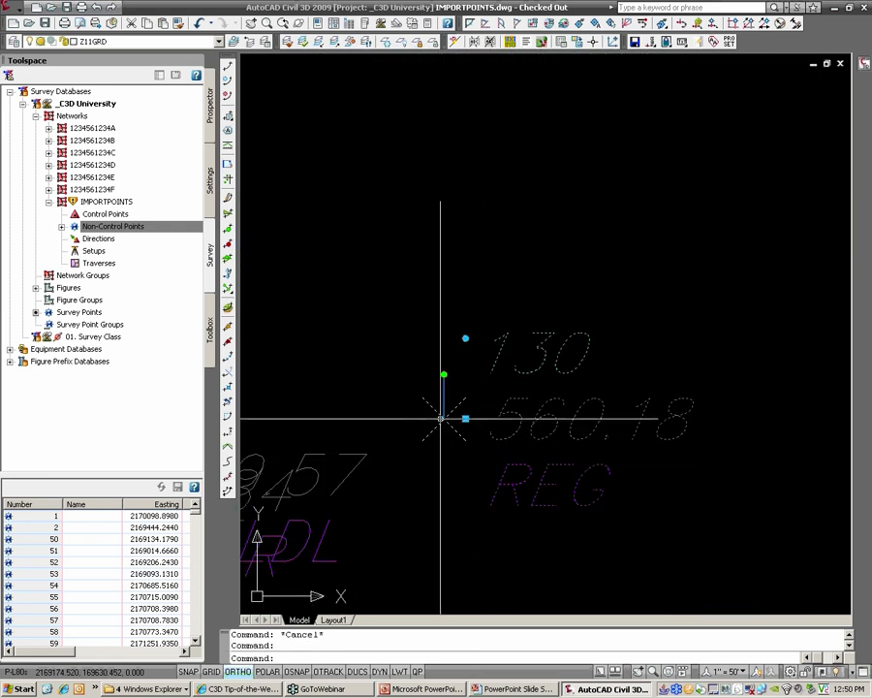
# Update the IMPORTPOINTS network and the survey database's figures.
pyautogui.click(107, 202)
pyautogui.rightClick(109, 203)
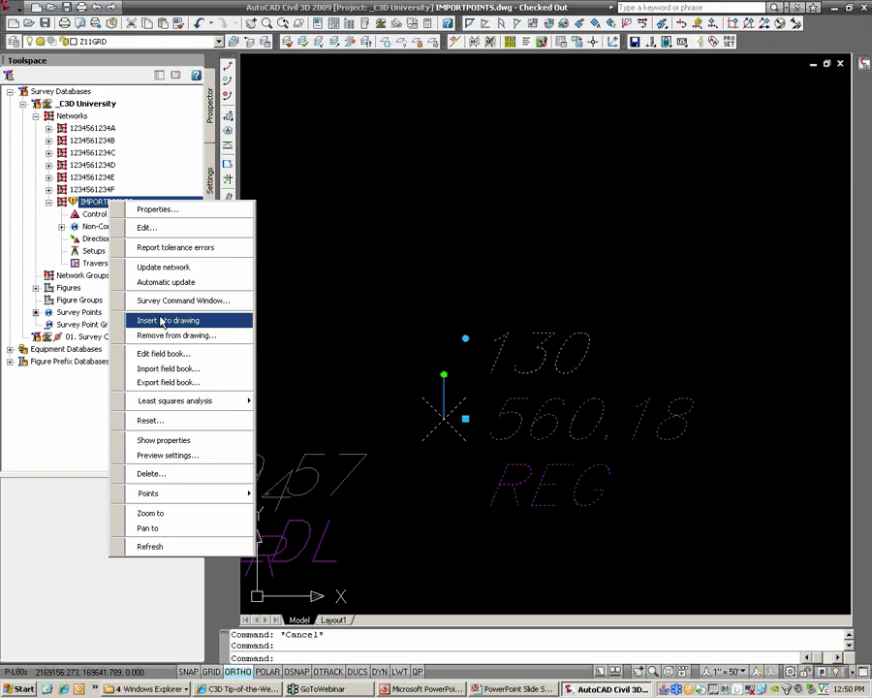
pyautogui.click(193, 267)
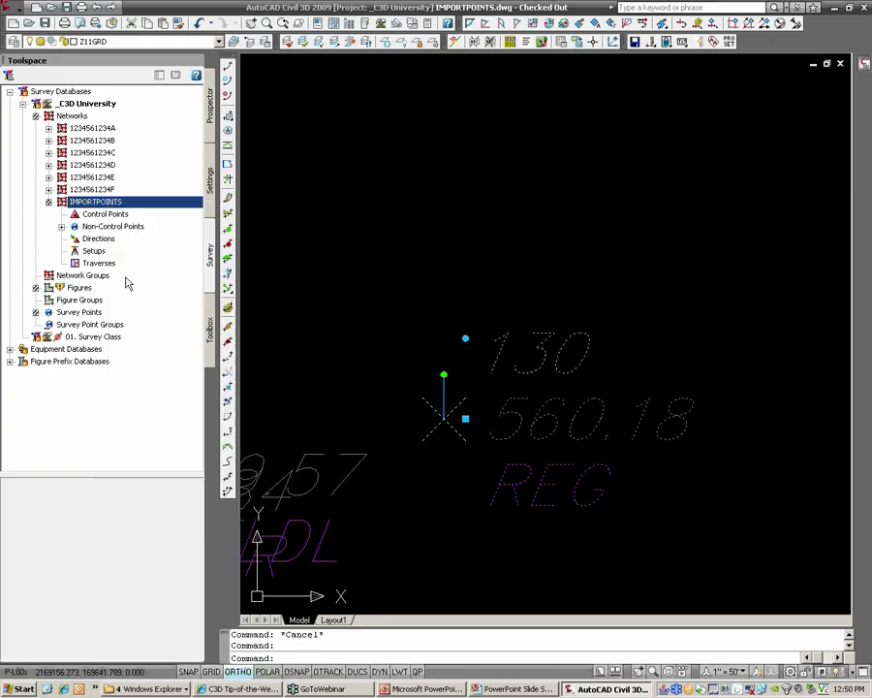
pyautogui.rightClick(93, 288)
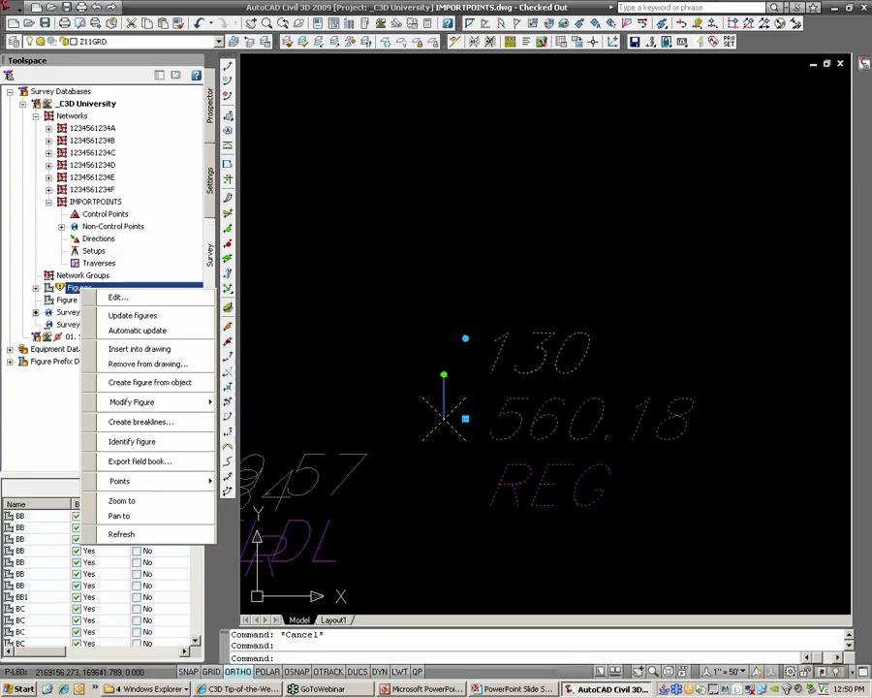
pyautogui.click(127, 319)
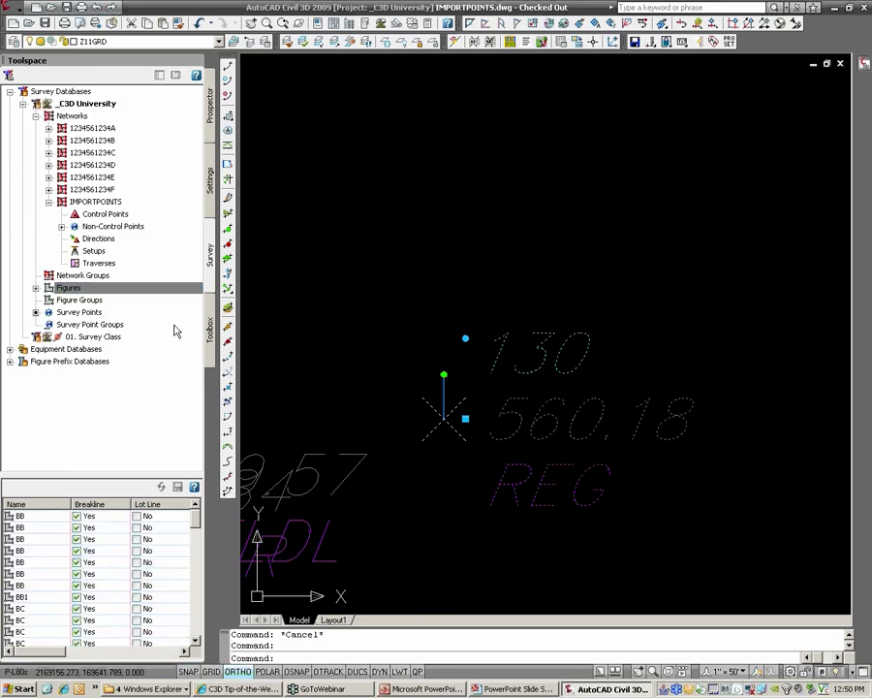
# Clear the point selection and collapse the IMPORTPOINTS network in the survey database tree.
pyautogui.scroll(-15, 427, 345)
pyautogui.press('Escape')
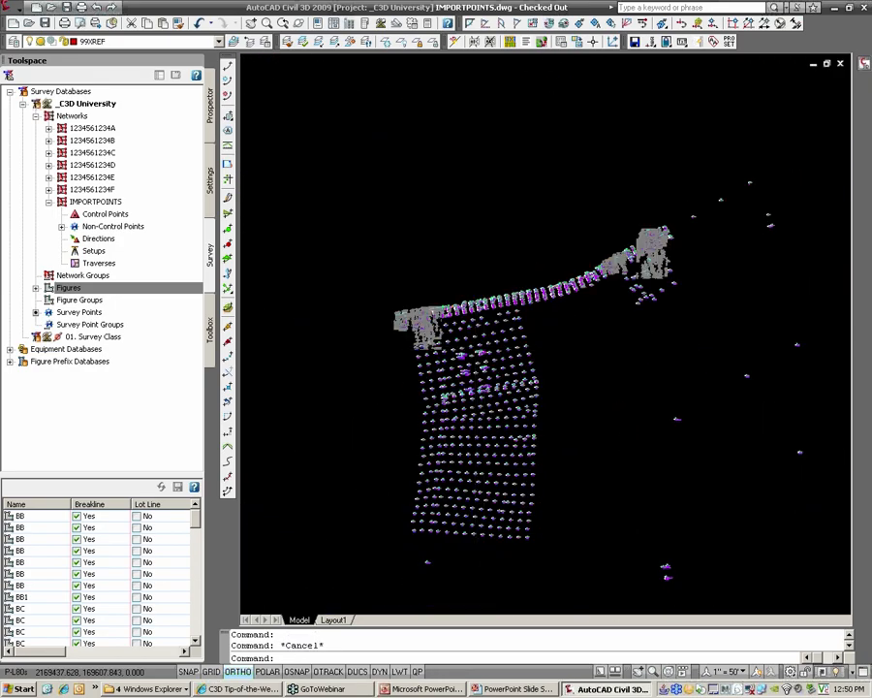
pyautogui.scroll(2, 494, 343)
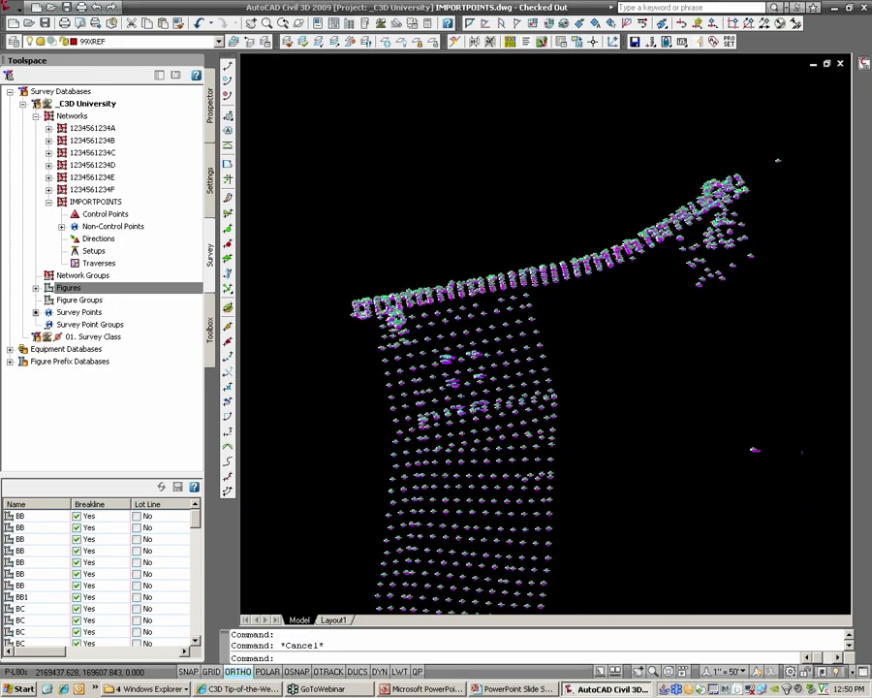
pyautogui.scroll(2, 494, 346)
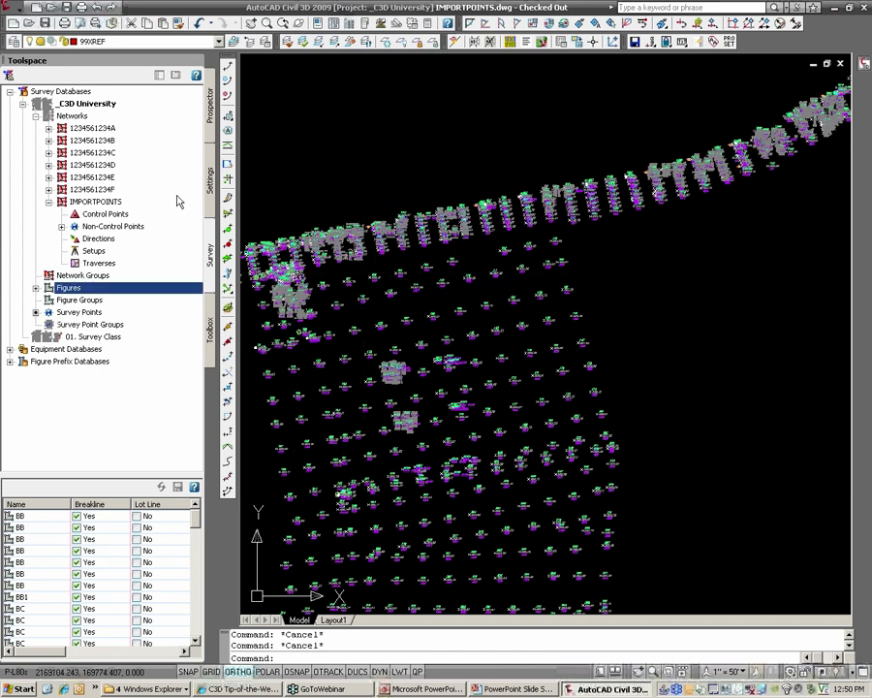
pyautogui.click(49, 201)
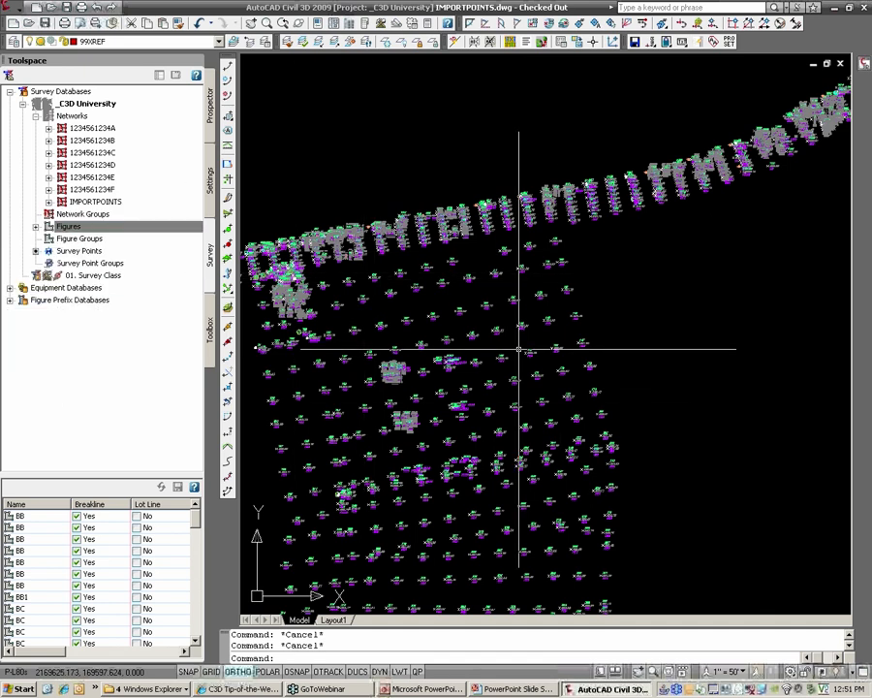
pyautogui.click(209, 107)
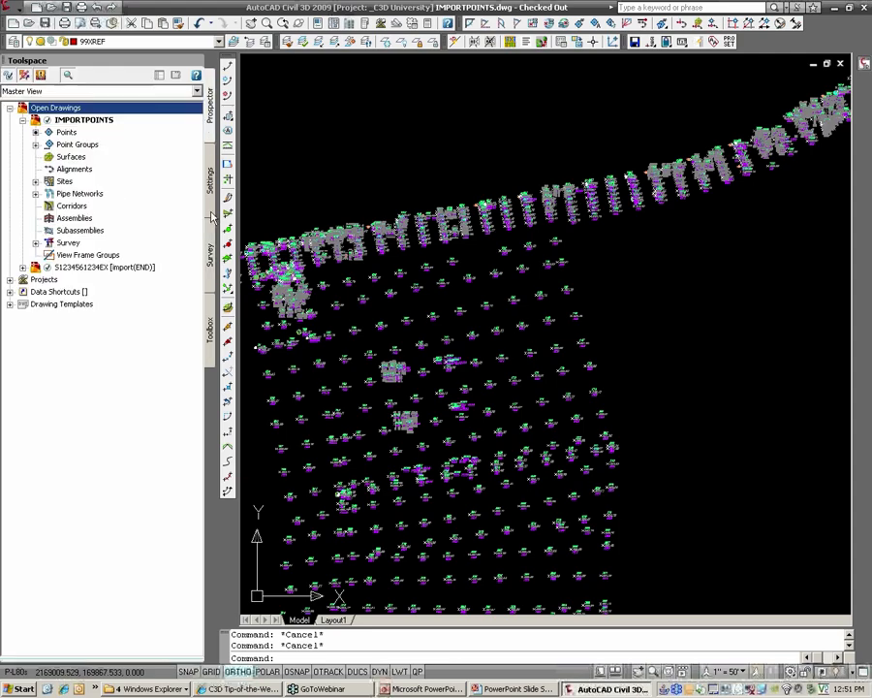
pyautogui.rightClick(123, 271)
pyautogui.click(152, 278)
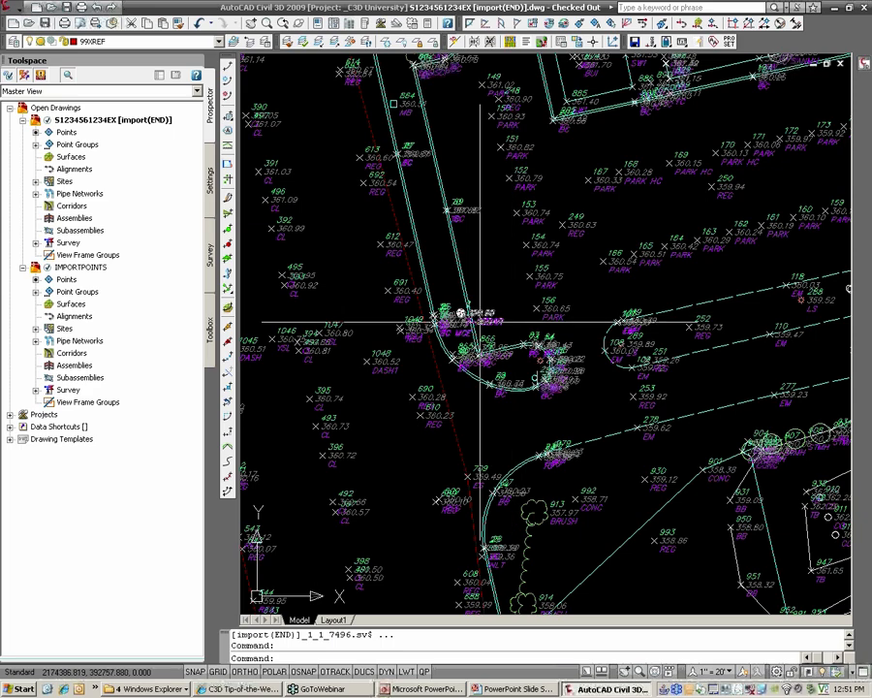
# Move the label of cleanout point 870 to clear space above and left of its marker, with a leader.
pyautogui.scroll(-5, 473, 319)
pyautogui.scroll(8, 539, 239)
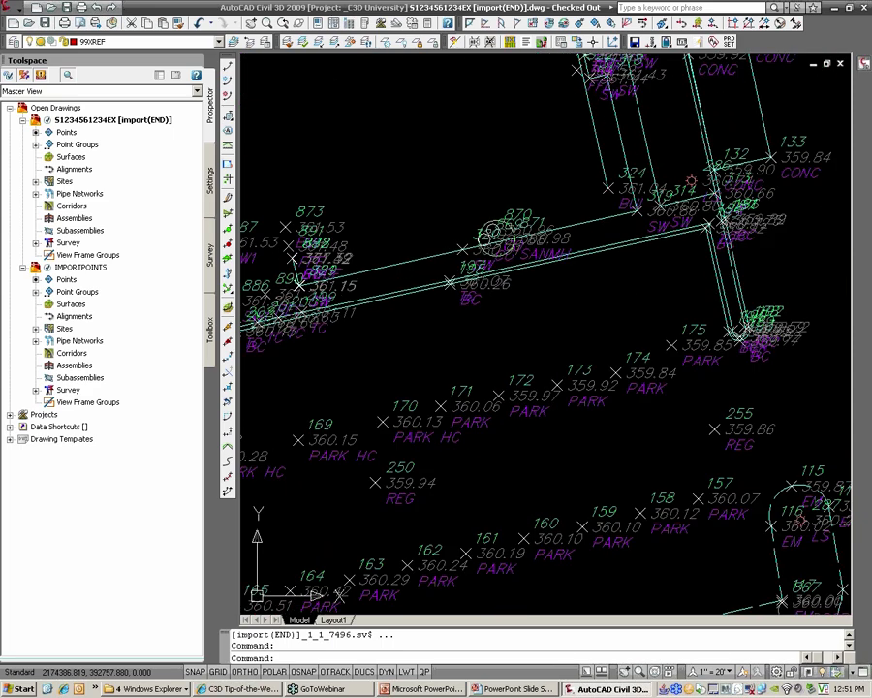
pyautogui.scroll(4, 529, 229)
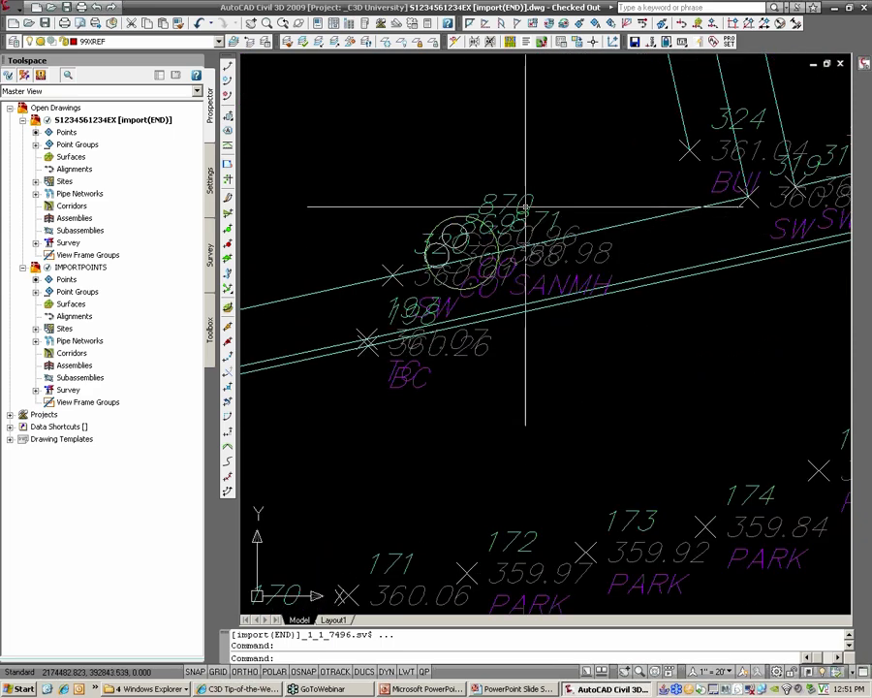
pyautogui.click(464, 236)
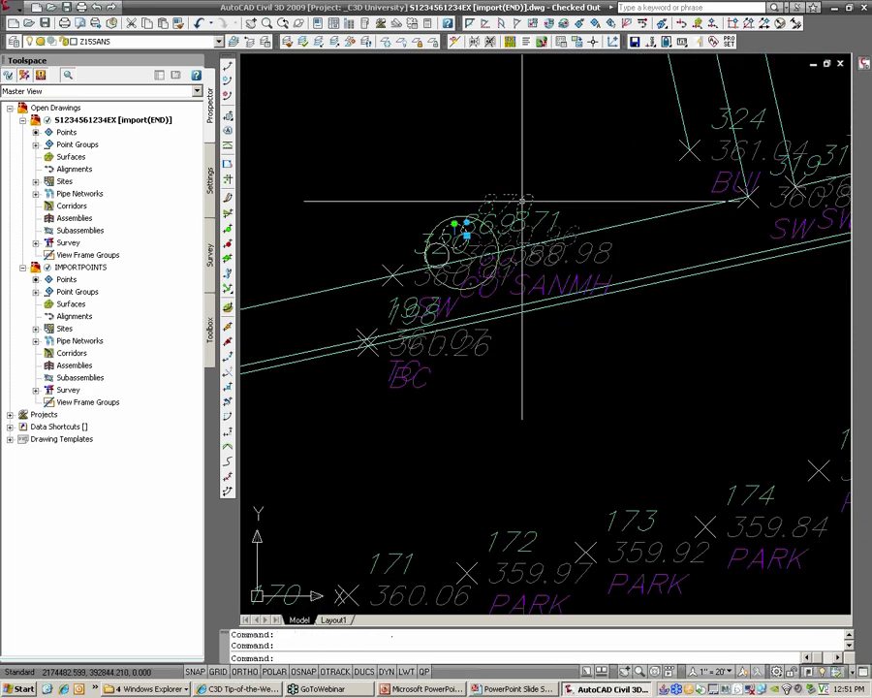
pyautogui.click(468, 235)
pyautogui.click(397, 127)
pyautogui.press('Escape')
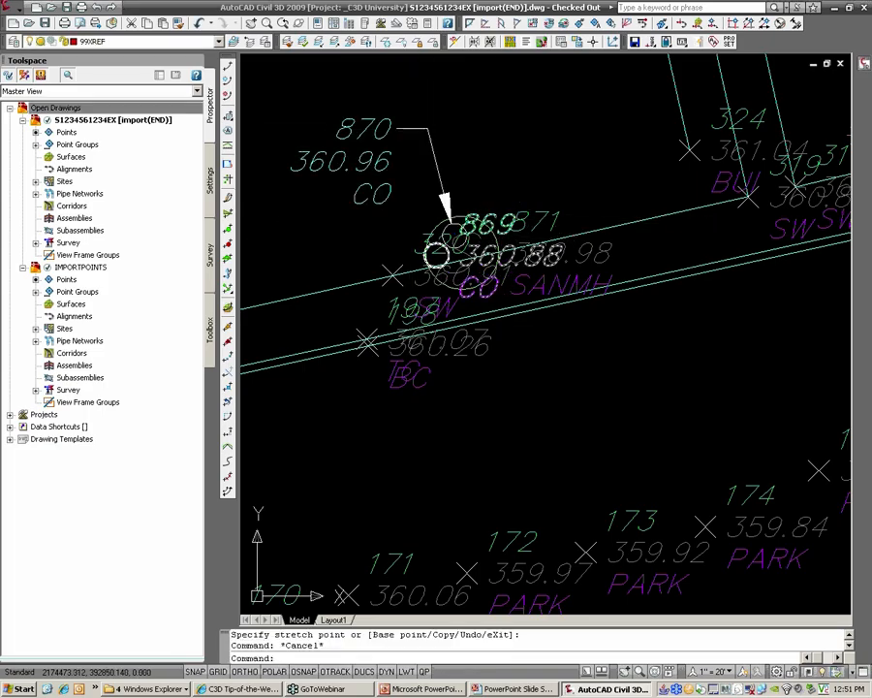
# Move the label of sidewalk point 320 to clear space below and left of its marker, with a leader.
pyautogui.click(403, 278)
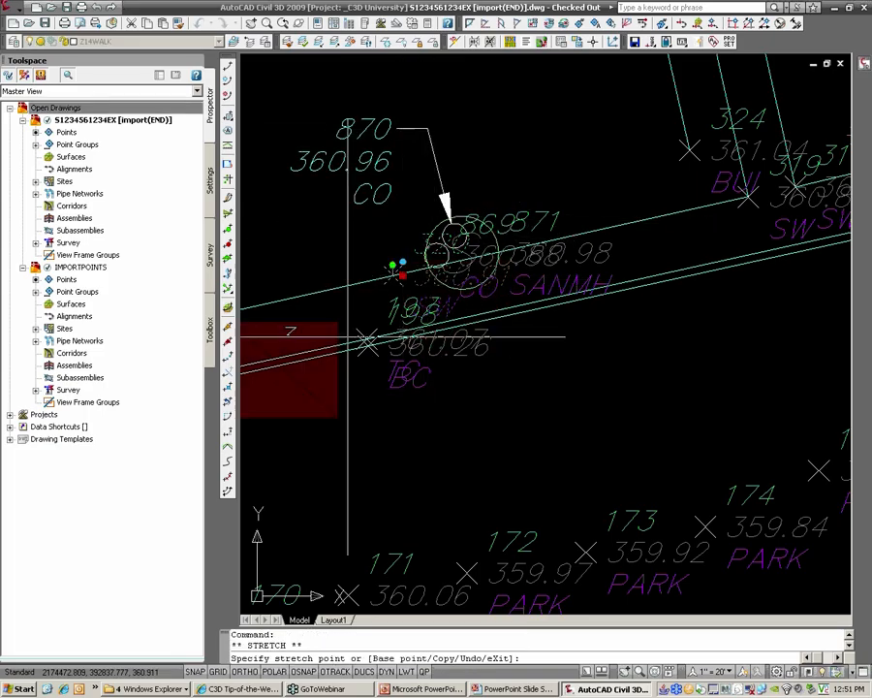
pyautogui.moveTo(349, 303); pyautogui.dragTo(448, 304, button='middle')
pyautogui.click(393, 341)
pyautogui.press('Escape')
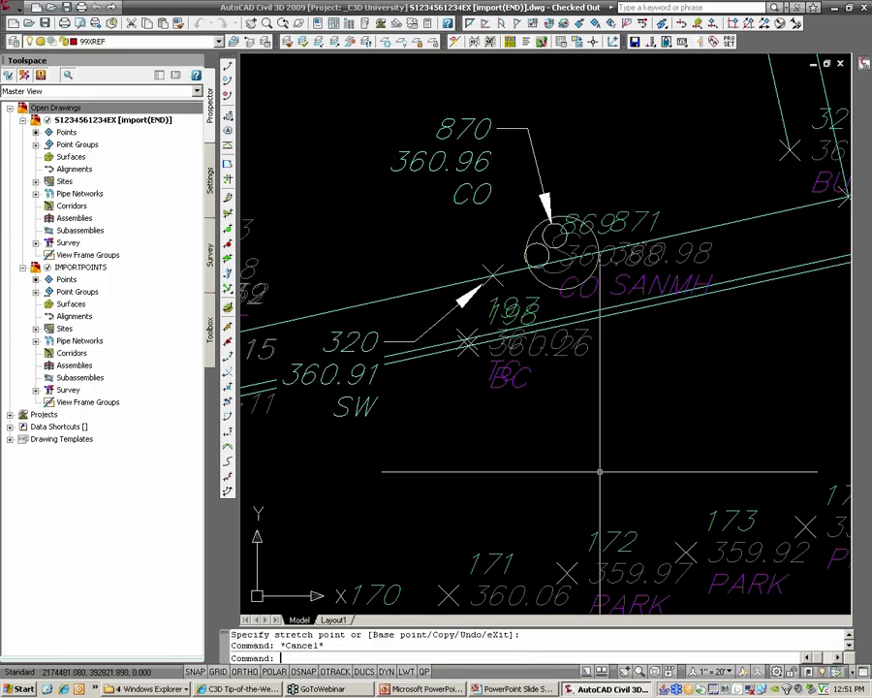
# Set the annotation scale to 1" = 10' and move the SANMH label of point 871 below and right of the manhole.
pyautogui.click(719, 670)
pyautogui.click(727, 452)
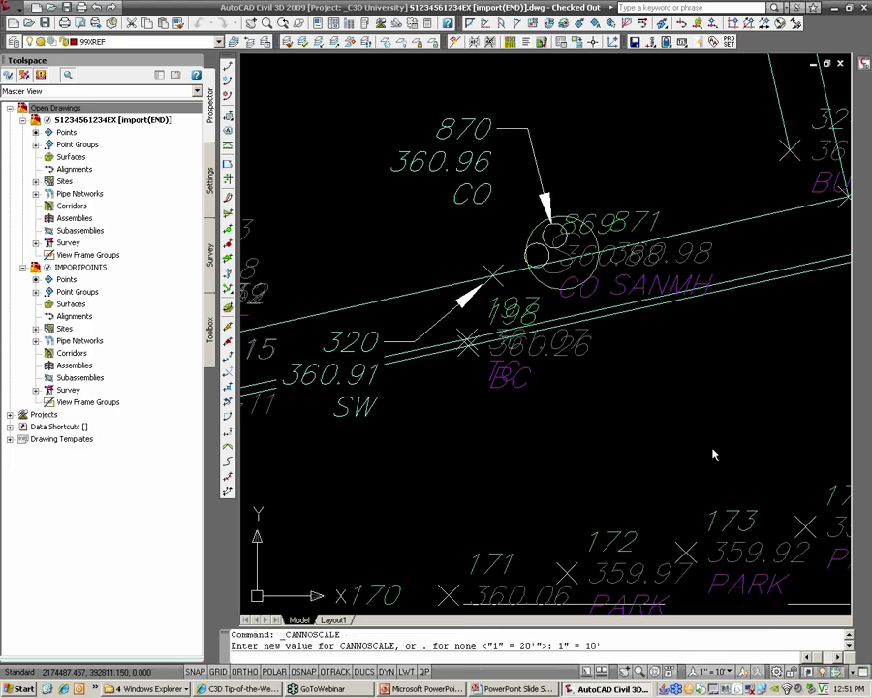
pyautogui.click(599, 252)
pyautogui.click(599, 252)
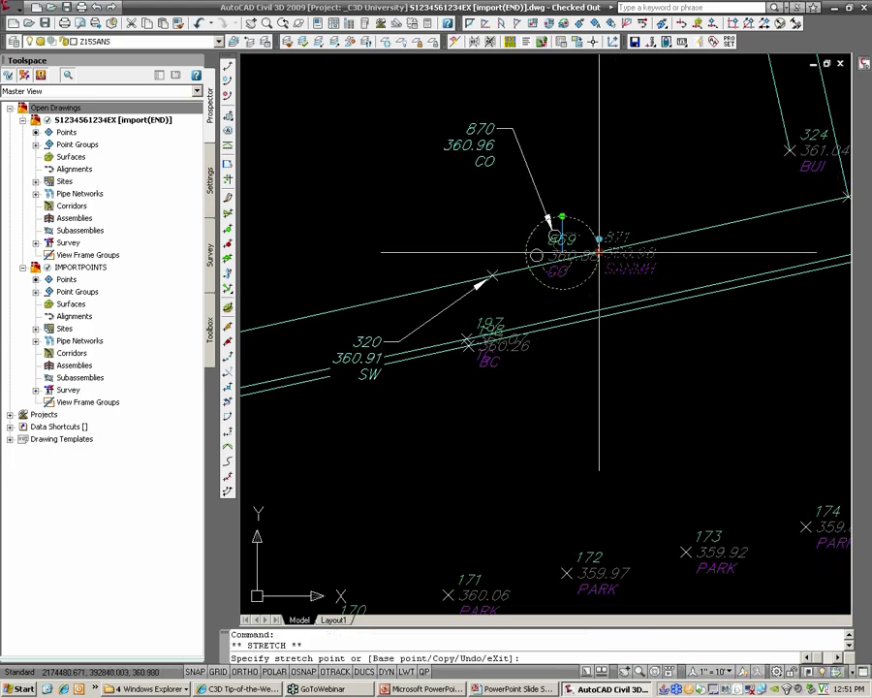
pyautogui.click(653, 365)
pyautogui.press('Escape')
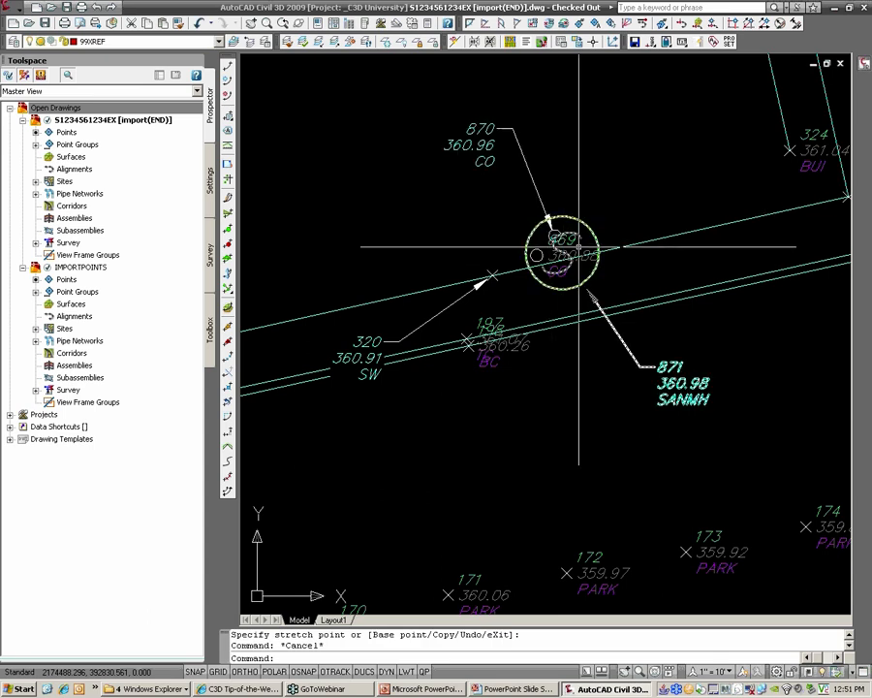
pyautogui.moveTo(609, 280); pyautogui.dragTo(520, 288, button='middle')
pyautogui.scroll(2, 514, 268)
pyautogui.press('Escape')
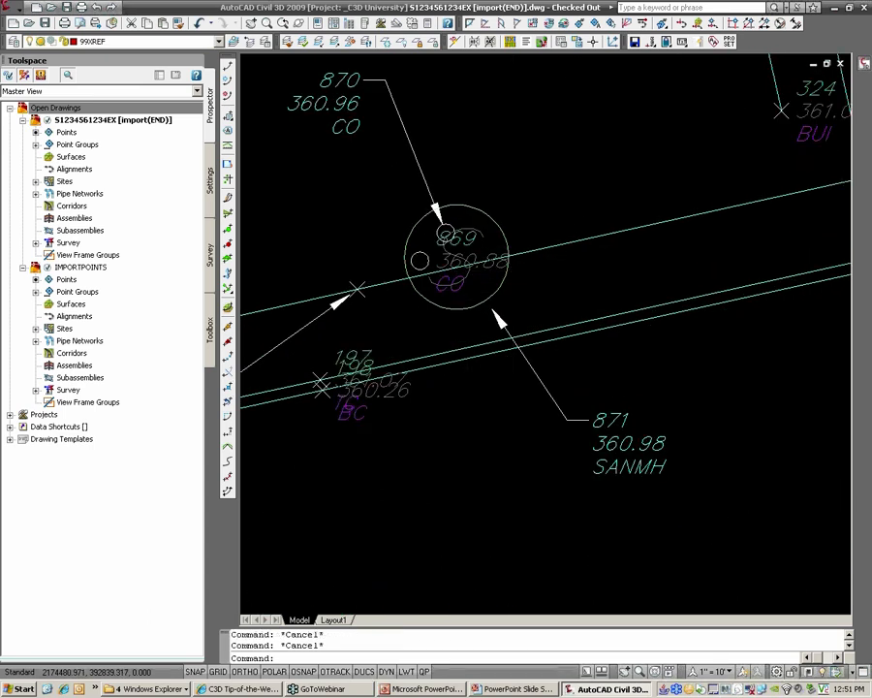
# Move the label of cleanout point 869 to clear space left of its marker, with a leader.
pyautogui.scroll(-2, 515, 262)
pyautogui.click(468, 264)
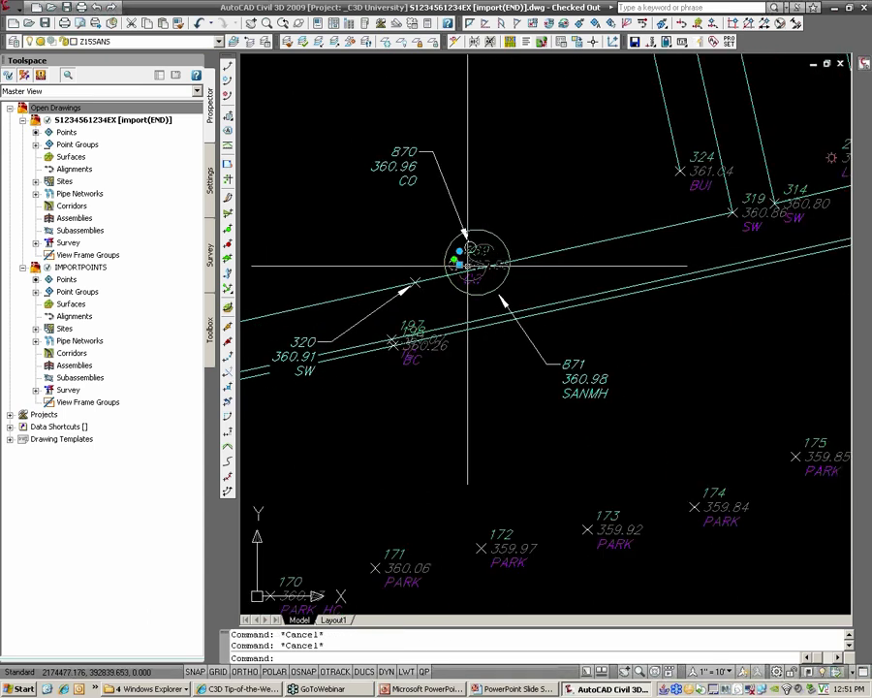
pyautogui.click(468, 264)
pyautogui.click(342, 259)
pyautogui.press('Escape')
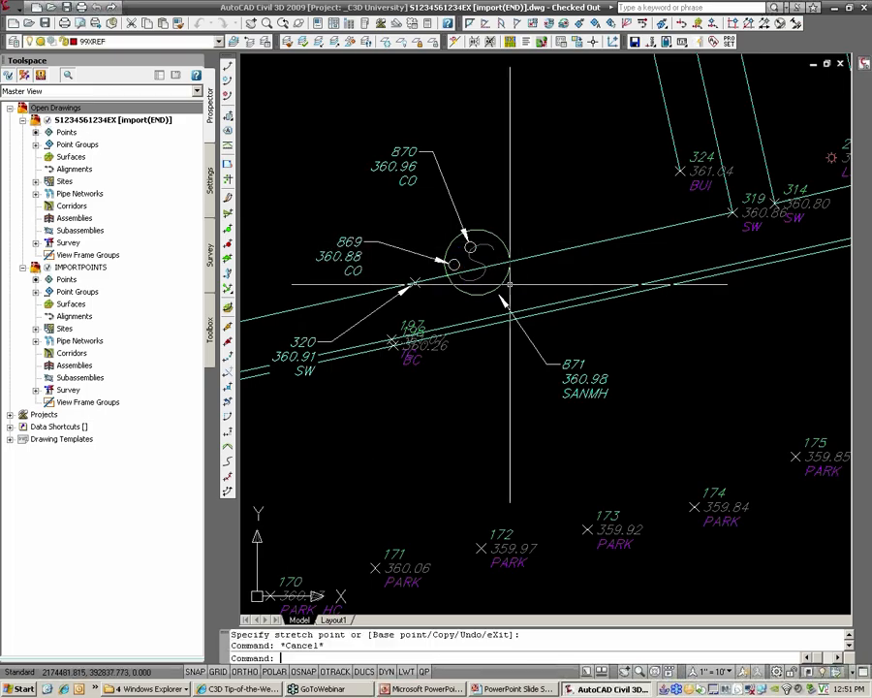
# Examine the size of the point 871 manhole symbol against cleanouts 869 and 870 and the surrounding linework.
pyautogui.scroll(1, 489, 254)
pyautogui.scroll(-3, 559, 366)
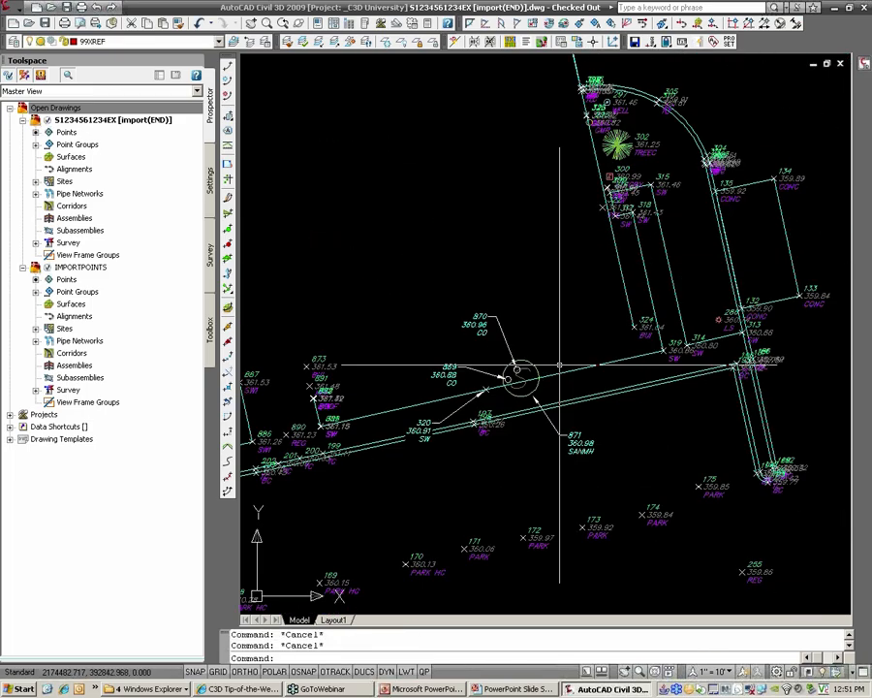
pyautogui.scroll(-3, 559, 365)
pyautogui.scroll(4, 539, 355)
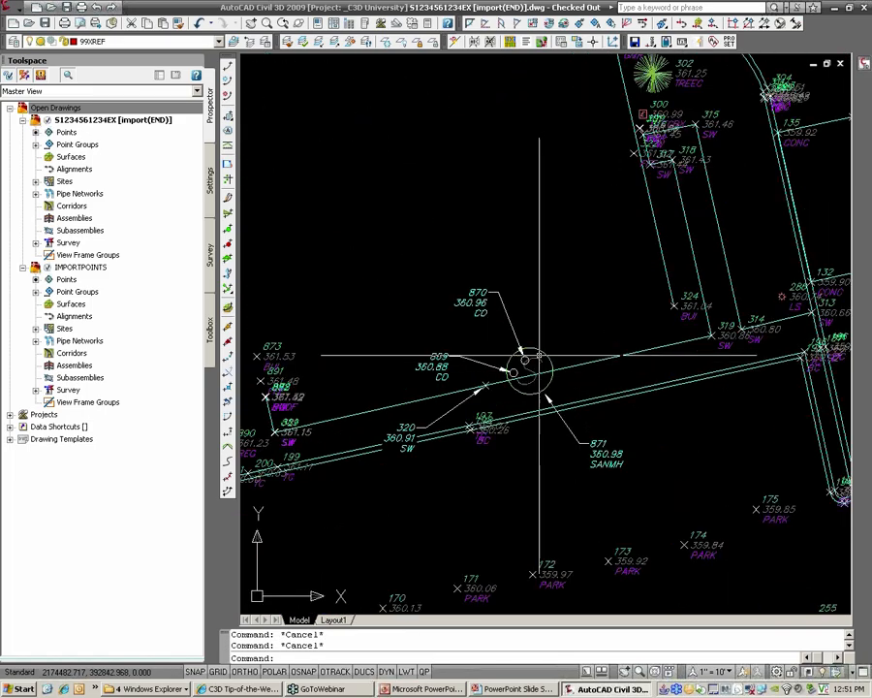
pyautogui.click(539, 356)
pyautogui.click(536, 377)
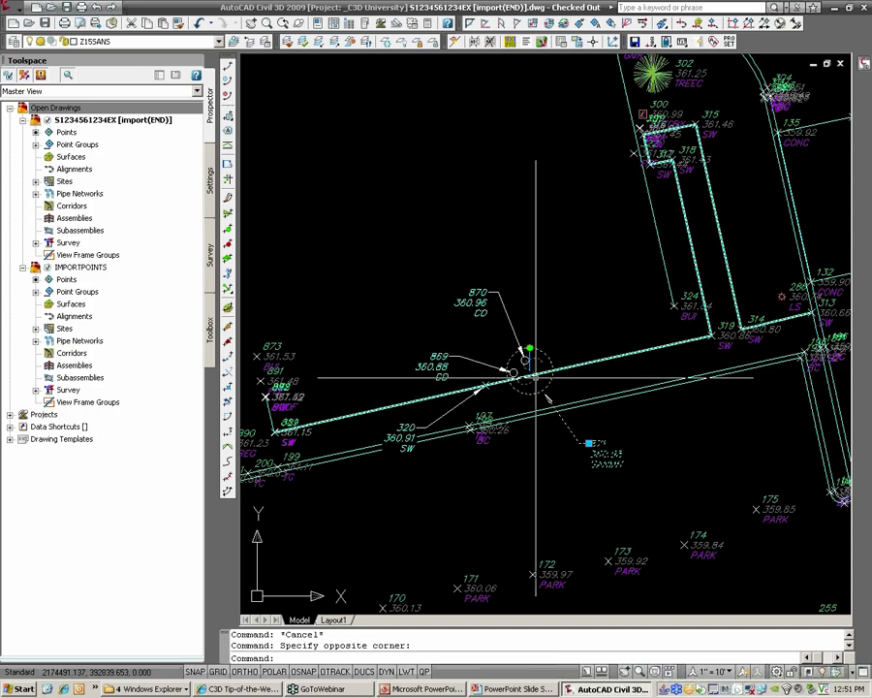
pyautogui.scroll(5, 536, 377)
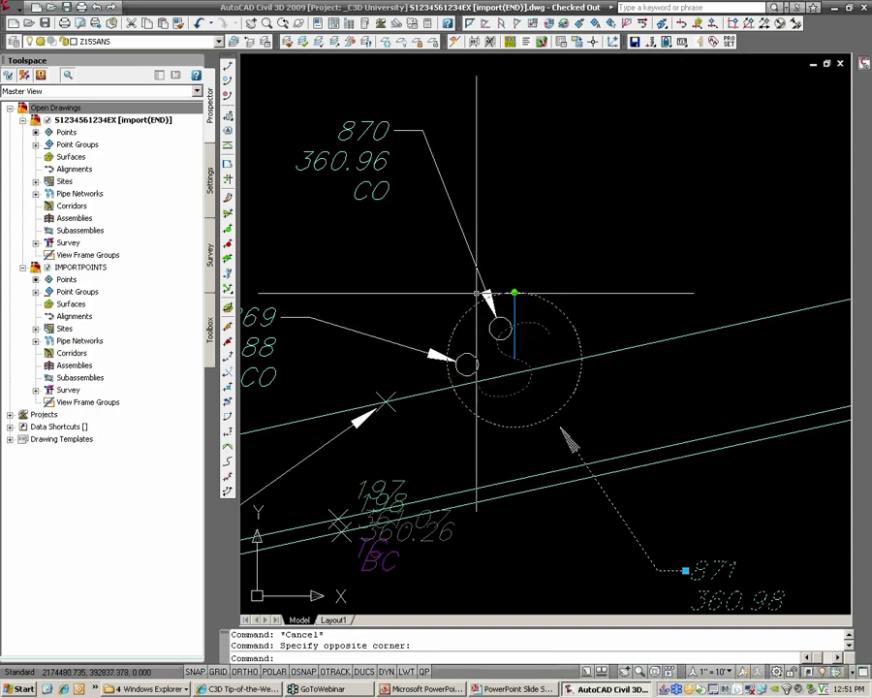
pyautogui.scroll(-2, 521, 347)
pyautogui.moveTo(620, 378)
pyautogui.mouseDown(button='middle')
pyautogui.moveTo(572, 381)
pyautogui.moveTo(570, 346)
pyautogui.moveTo(521, 331)
pyautogui.mouseUp(button='middle')
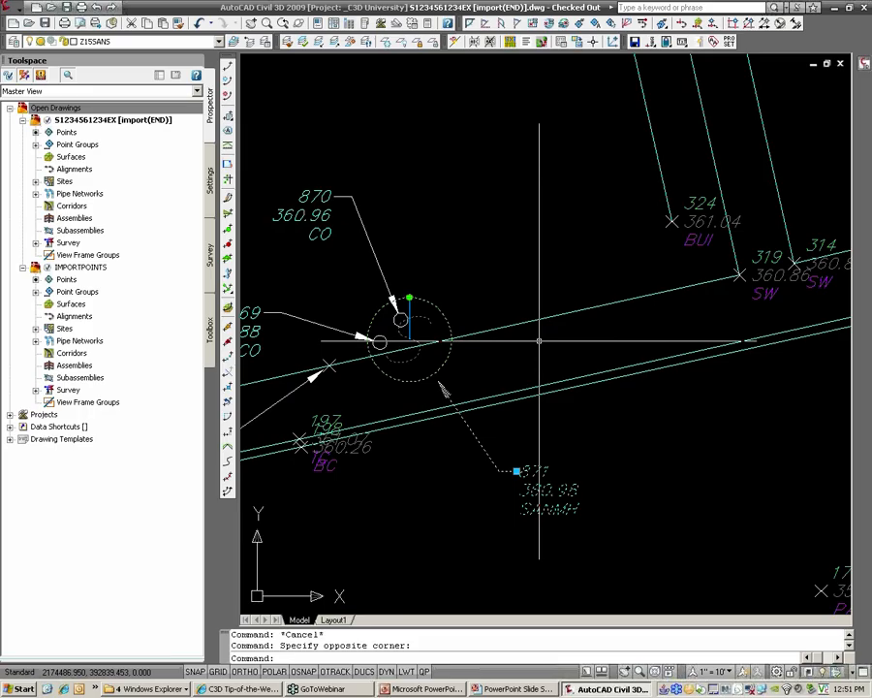
pyautogui.scroll(-4, 552, 354)
pyautogui.press('Escape')
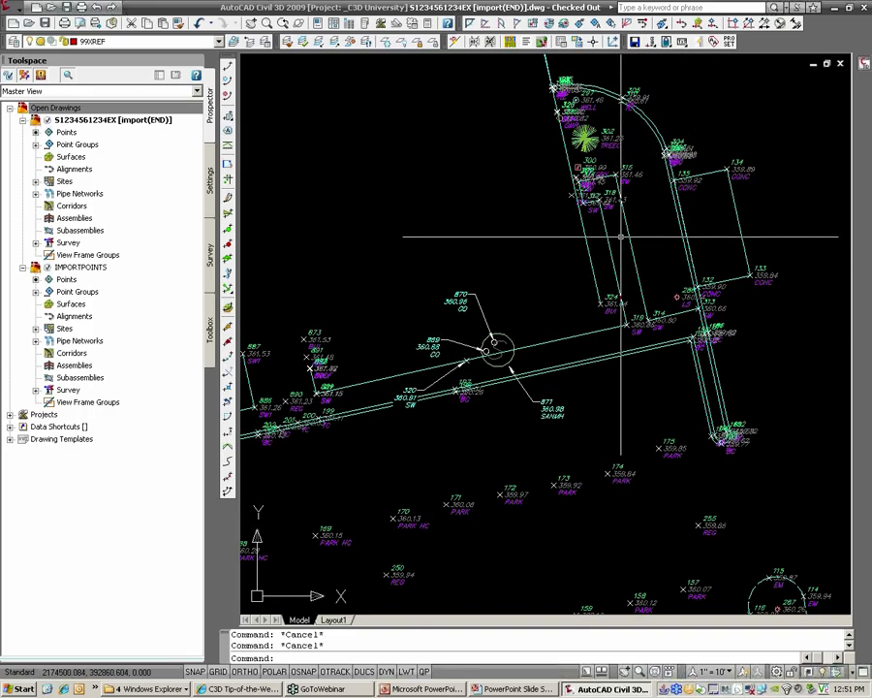
pyautogui.moveTo(620, 236); pyautogui.dragTo(567, 259, button='middle')
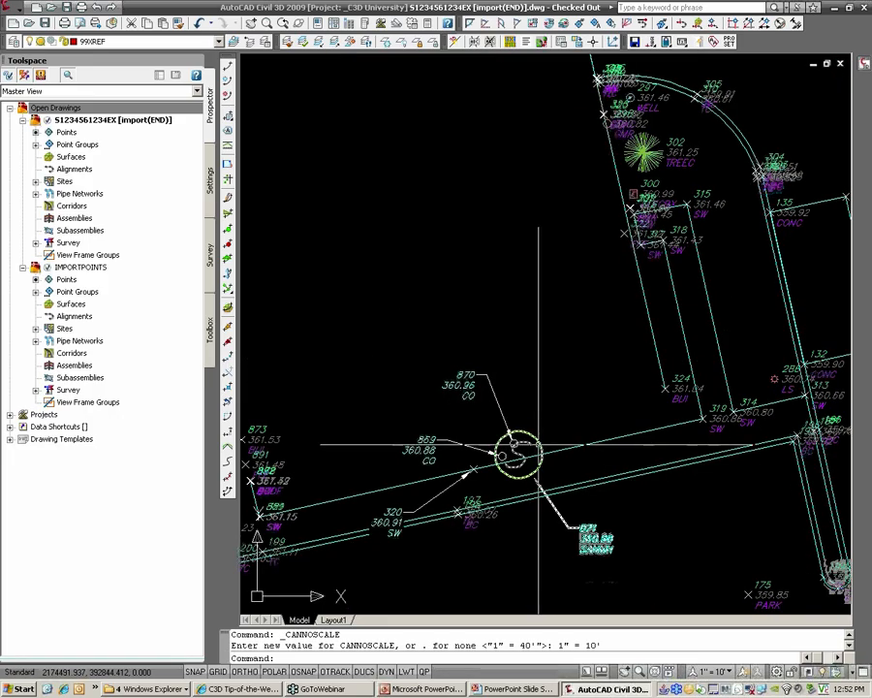
# Set the X-Y scale of manhole point 871 to 0.5 in its properties.
pyautogui.click(540, 445)
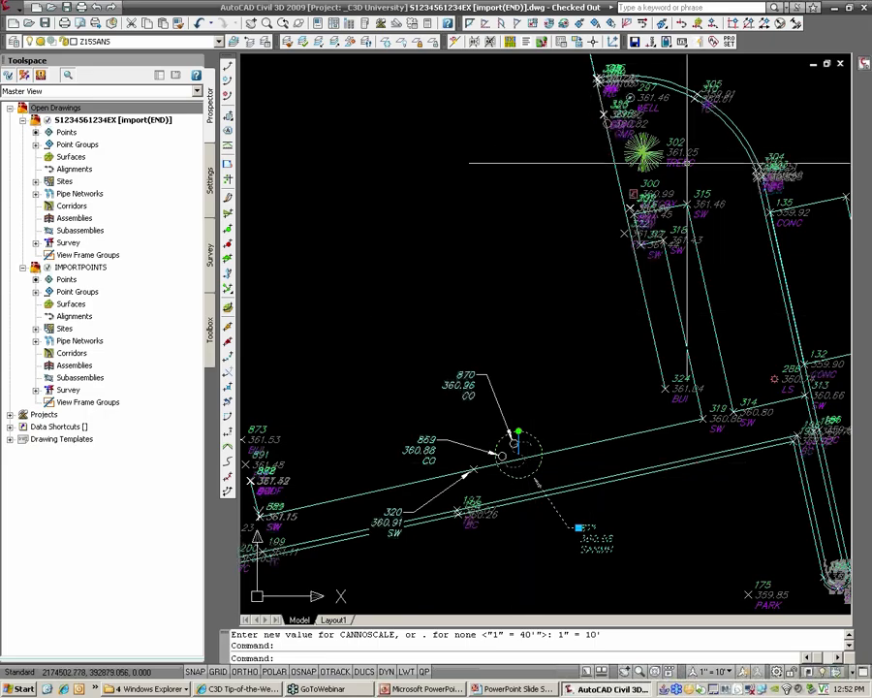
pyautogui.hotkey('ctrl', '1')
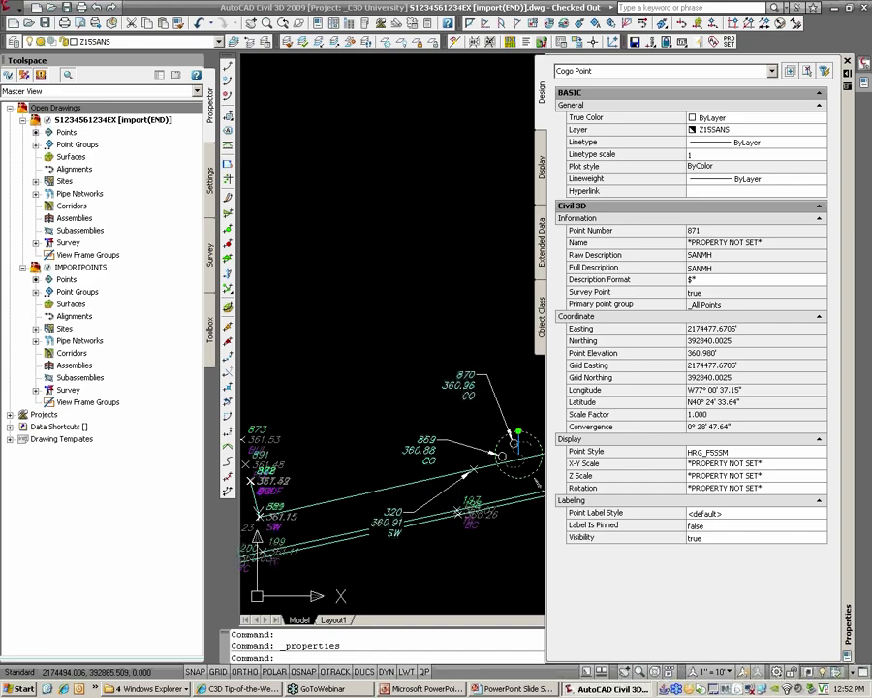
pyautogui.click(747, 464)
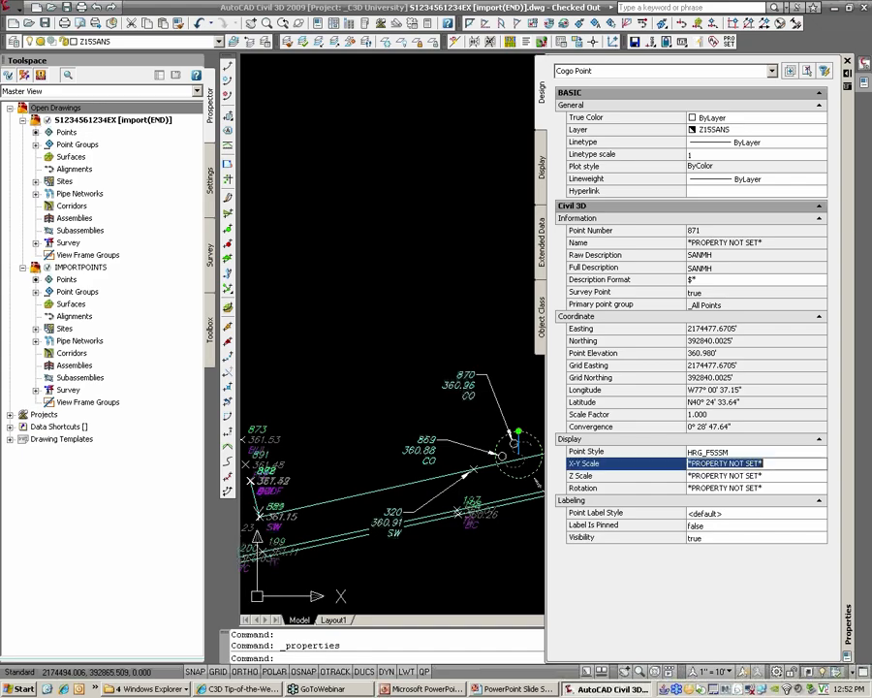
pyautogui.write('.5')
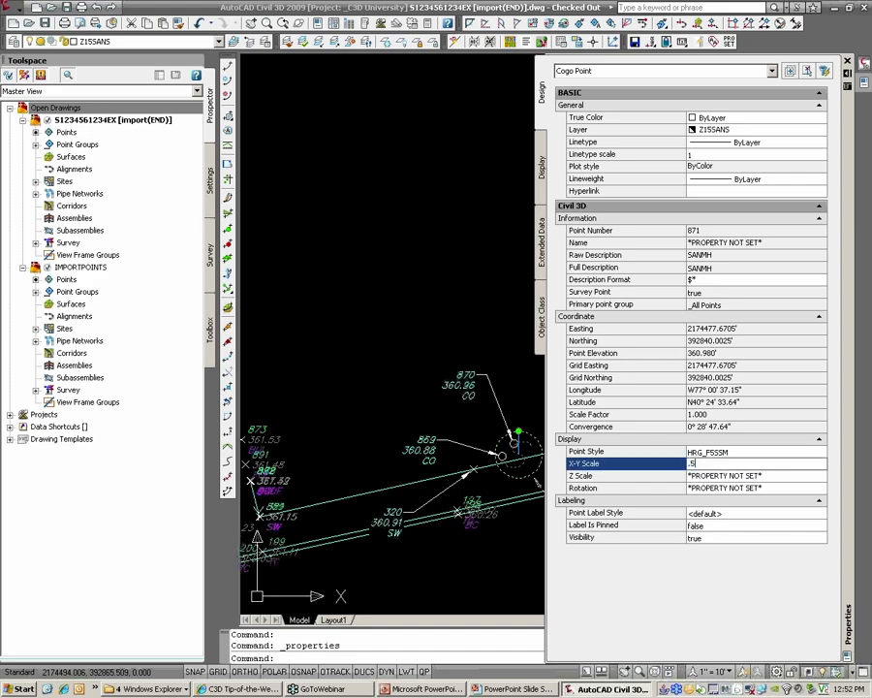
pyautogui.press('Tab')
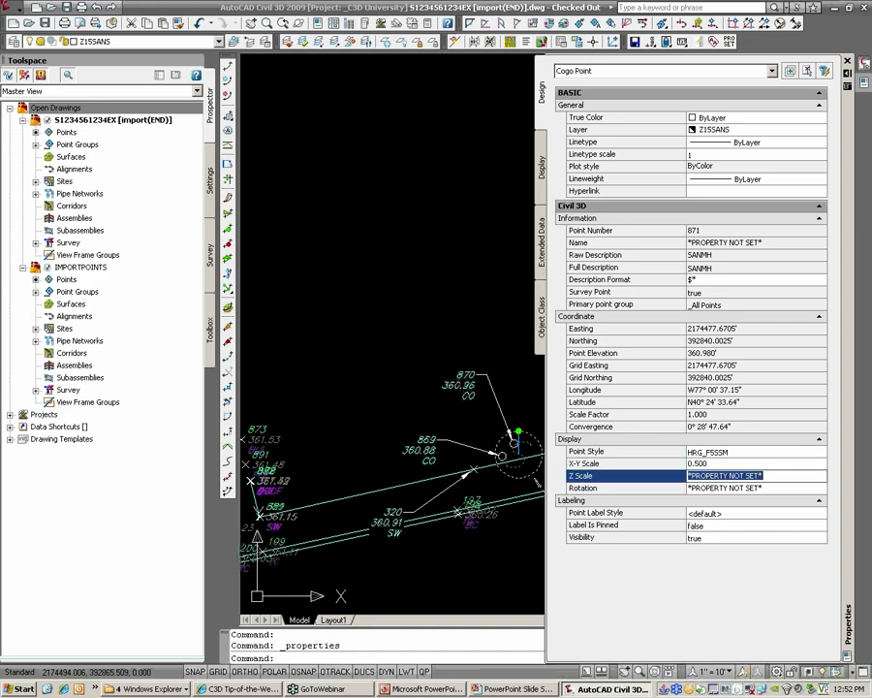
# Set the X-Y scale of manhole point 871 to 2 in its properties.
pyautogui.click(722, 464)
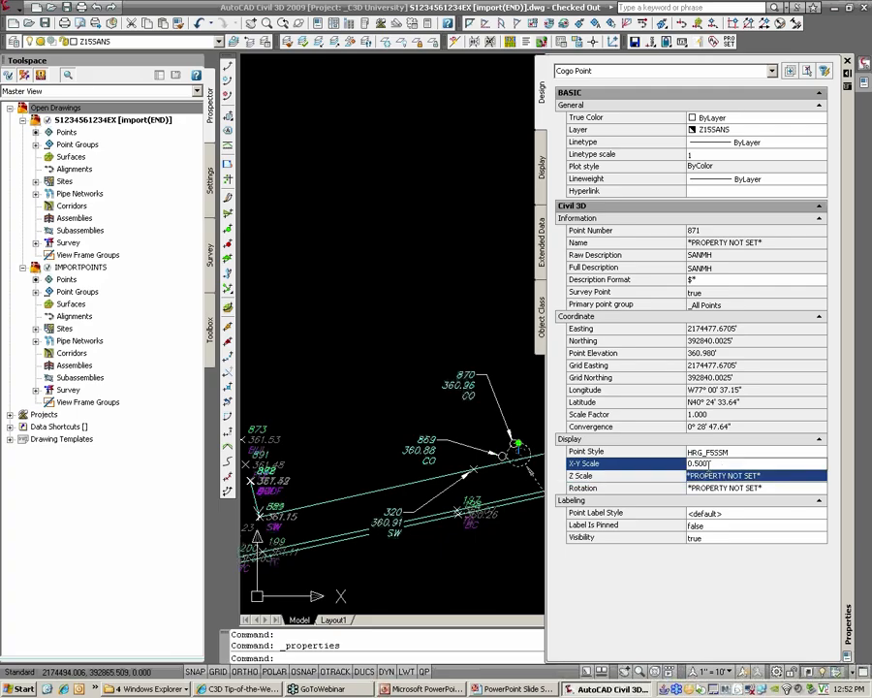
pyautogui.doubleClick(705, 463)
pyautogui.write('2')
pyautogui.press('Tab')
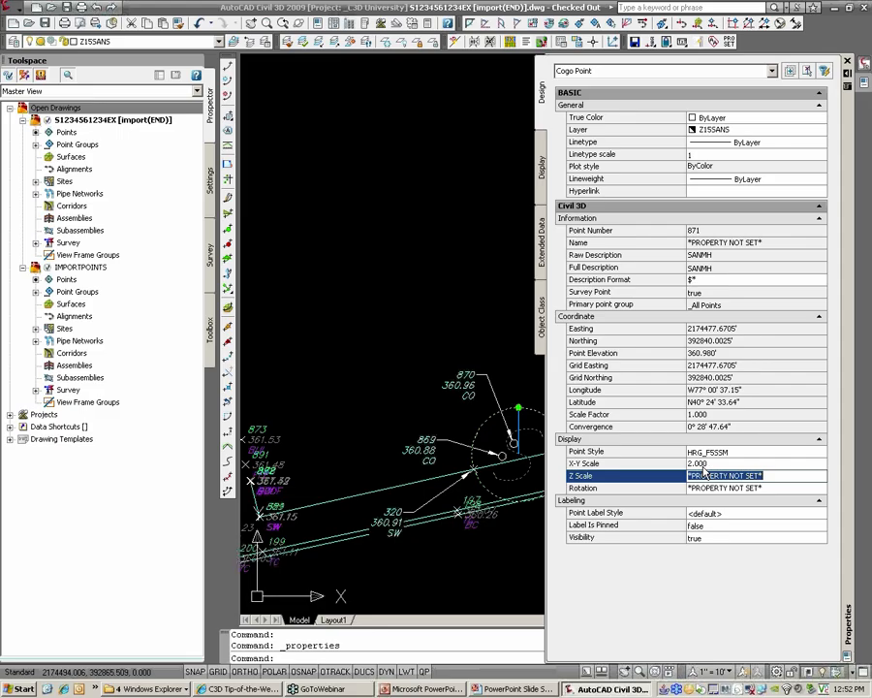
# Return the X-Y scale of manhole point 871 to 0.5 and clear the selection.
pyautogui.click(698, 464)
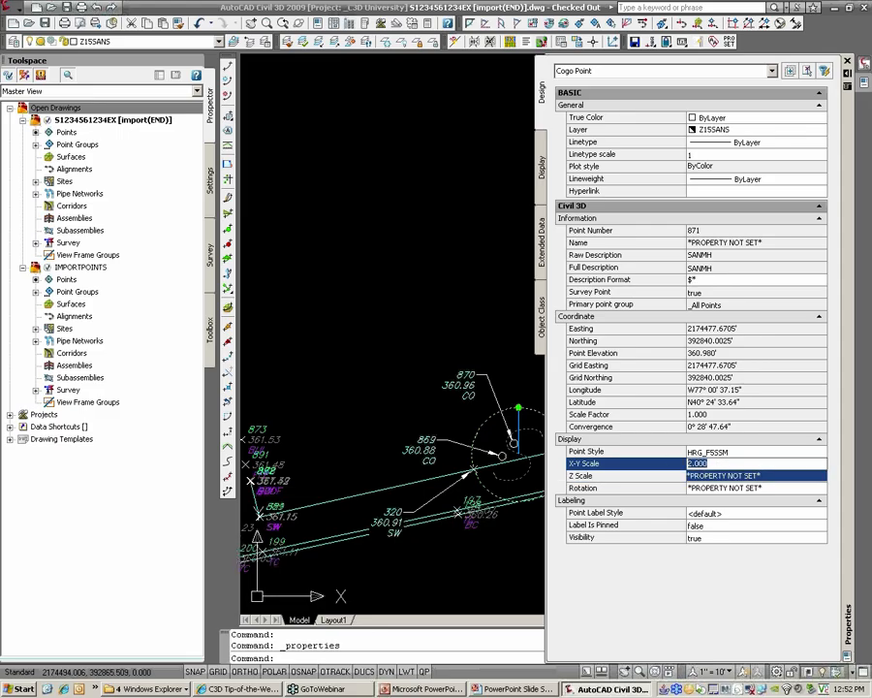
pyautogui.write('.5')
pyautogui.press('Return')
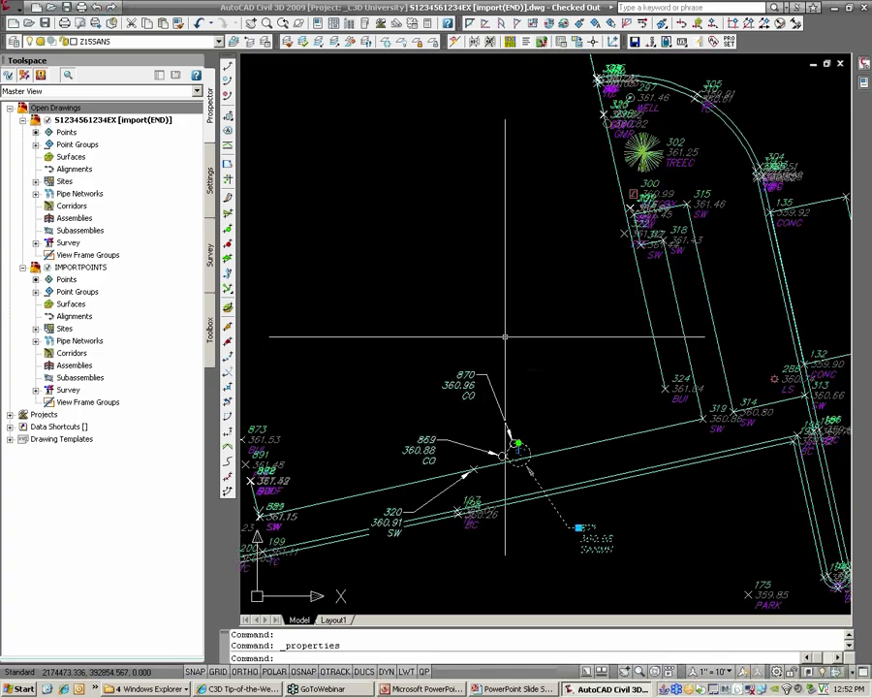
pyautogui.moveTo(505, 338); pyautogui.dragTo(401, 341, button='middle')
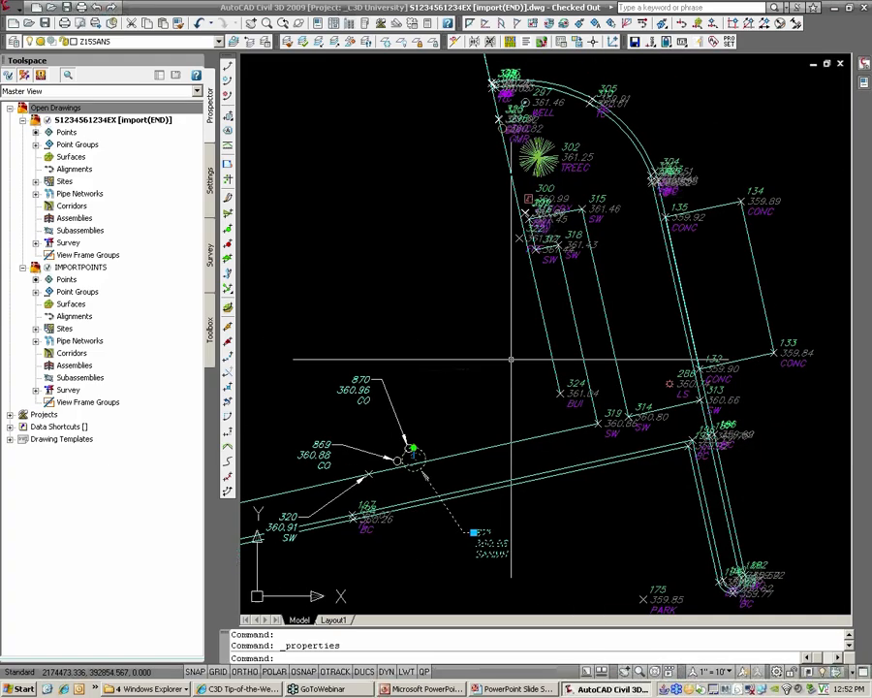
pyautogui.scroll(2, 696, 410)
pyautogui.press('Escape')
pyautogui.press('Escape')
# Select light standard point 286 (LS) beside points 132 and 313, and set its X-Y scale to 2.
pyautogui.click(664, 381)
pyautogui.click(658, 374)
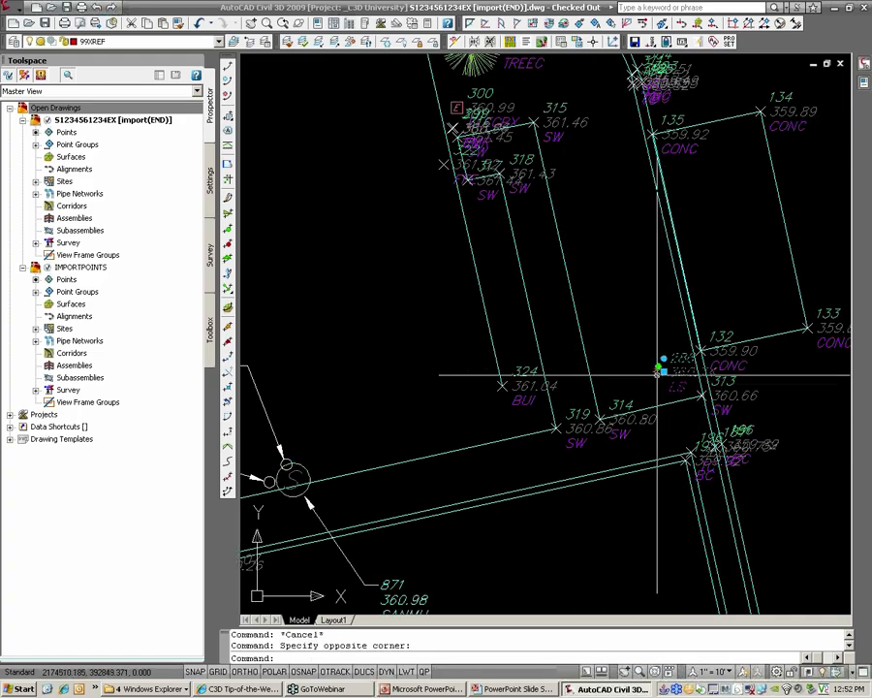
pyautogui.moveTo(864, 85)
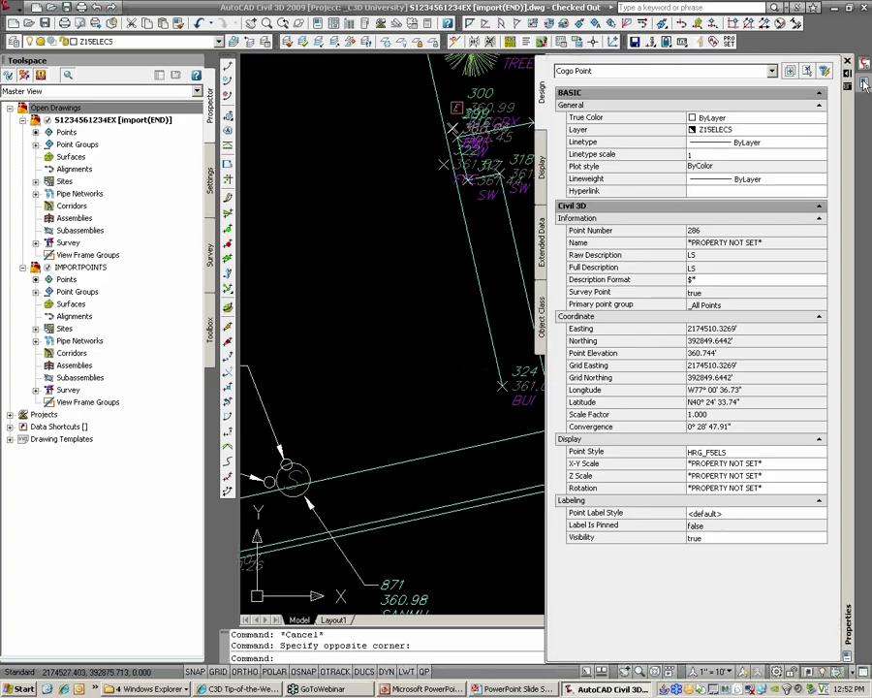
pyautogui.click(765, 463)
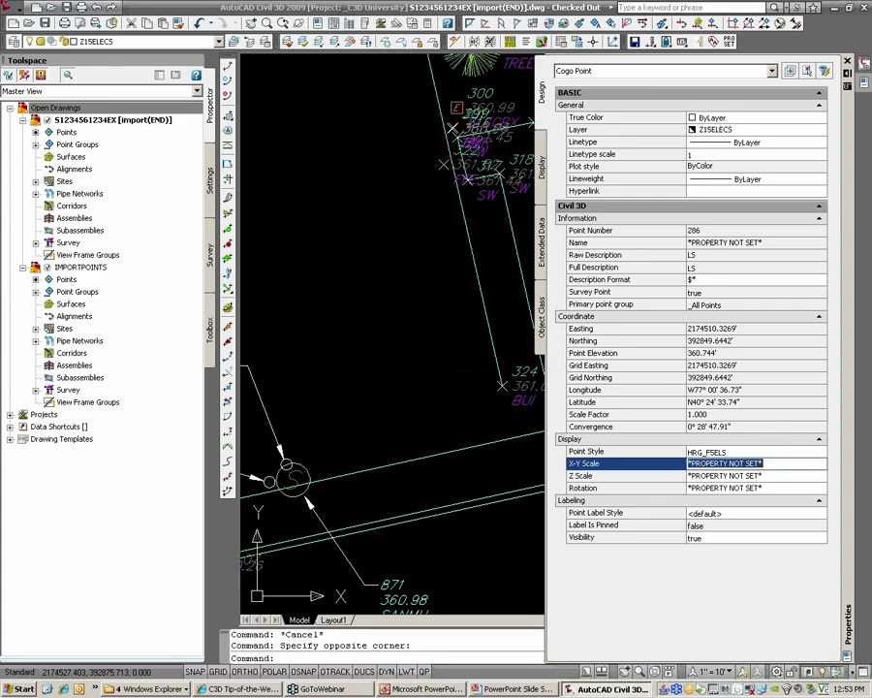
pyautogui.write('2')
pyautogui.press('Tab')
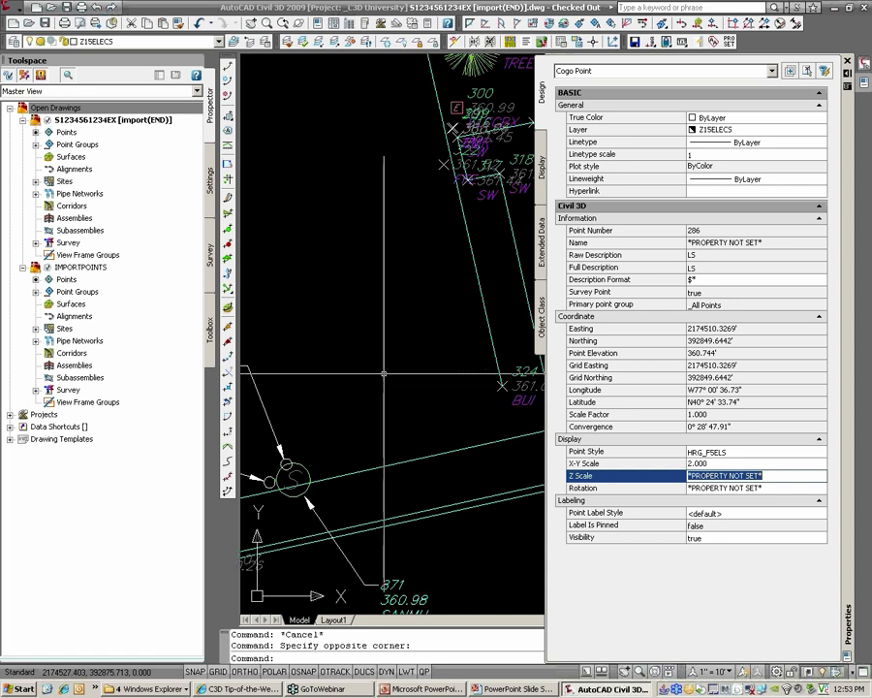
# Set the X-Y scale of light standard point 286 to 5, then deselect it and close its properties.
pyautogui.moveTo(529, 386); pyautogui.dragTo(426, 388, button='middle')
pyautogui.moveTo(536, 361)
pyautogui.mouseDown(button='middle')
pyautogui.moveTo(382, 358)
pyautogui.moveTo(384, 347)
pyautogui.mouseUp(button='middle')
pyautogui.scroll(2, 399, 356)
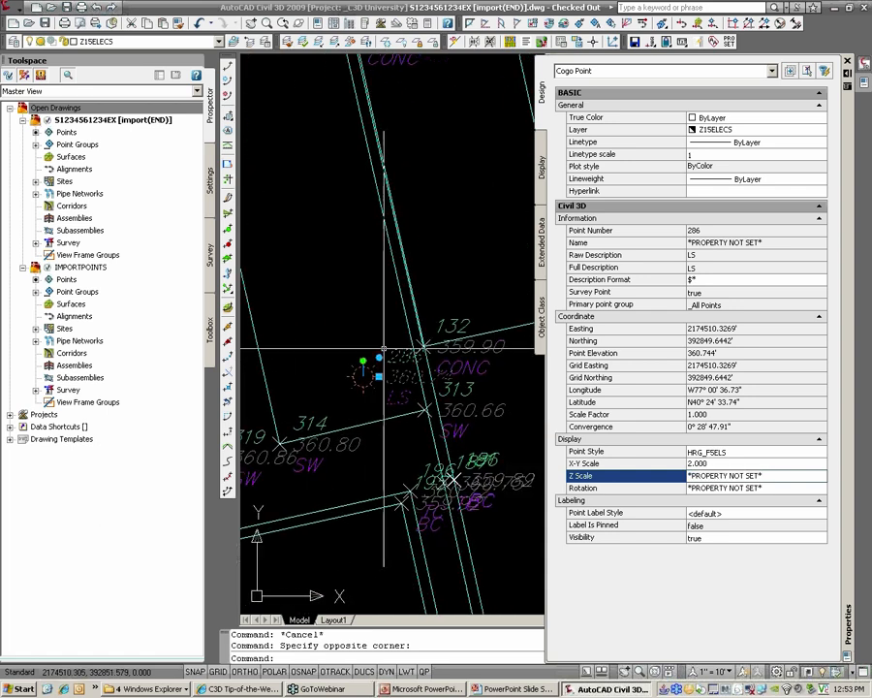
pyautogui.click(712, 464)
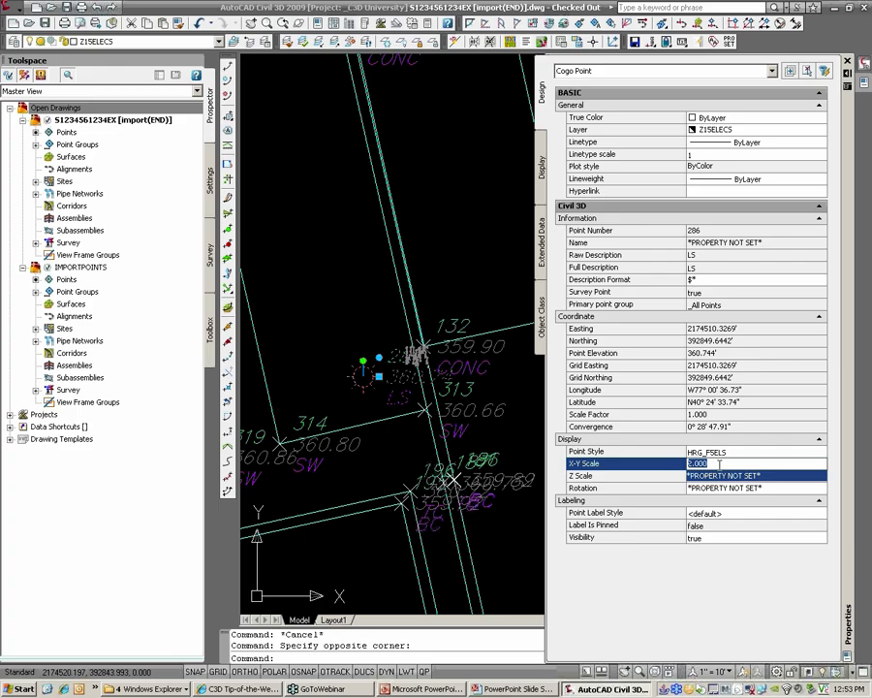
pyautogui.write('5')
pyautogui.press('Tab')
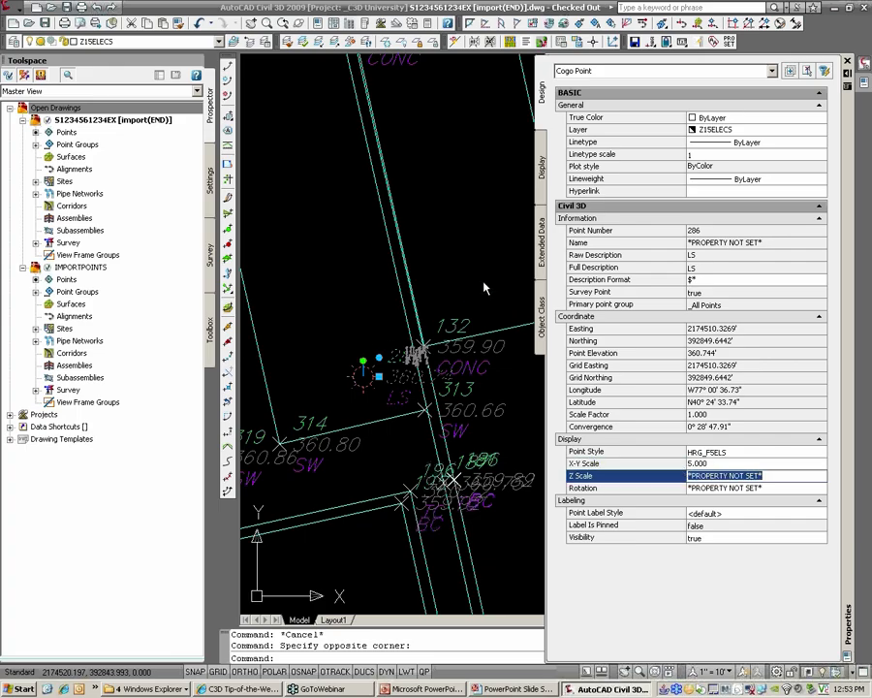
pyautogui.scroll(-4, 454, 260)
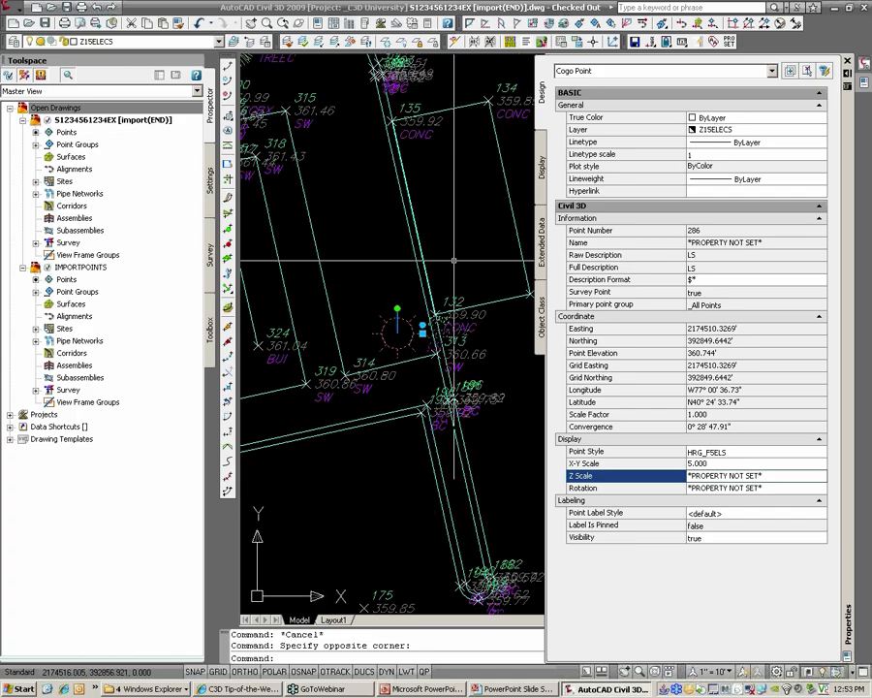
pyautogui.press('Escape')
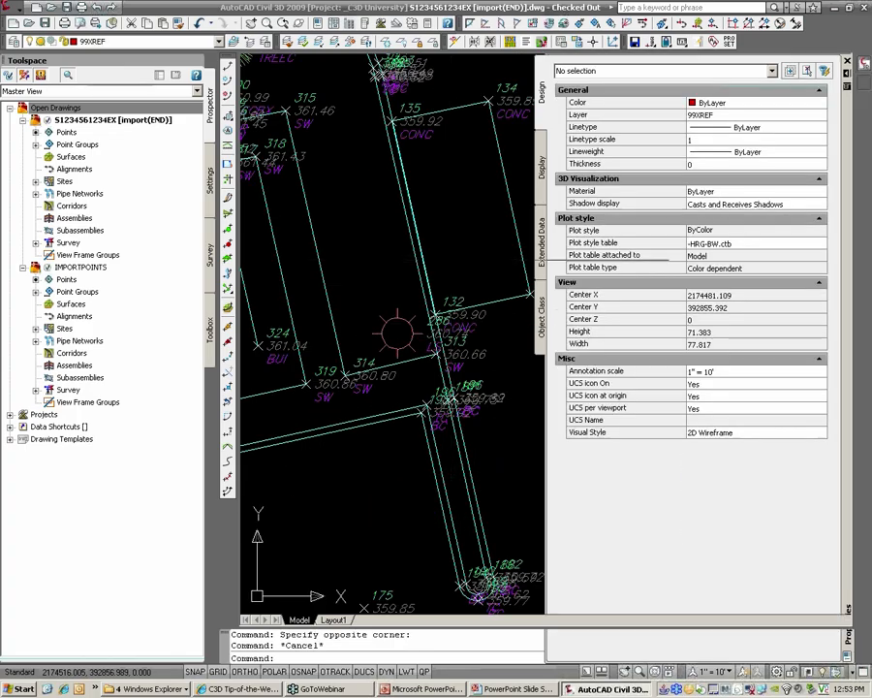
pyautogui.hotkey('ctrl', '1')
# Set the annotation scale to 1" = 40' to check the point labels and symbols at that scale.
pyautogui.click(729, 671)
pyautogui.click(749, 487)
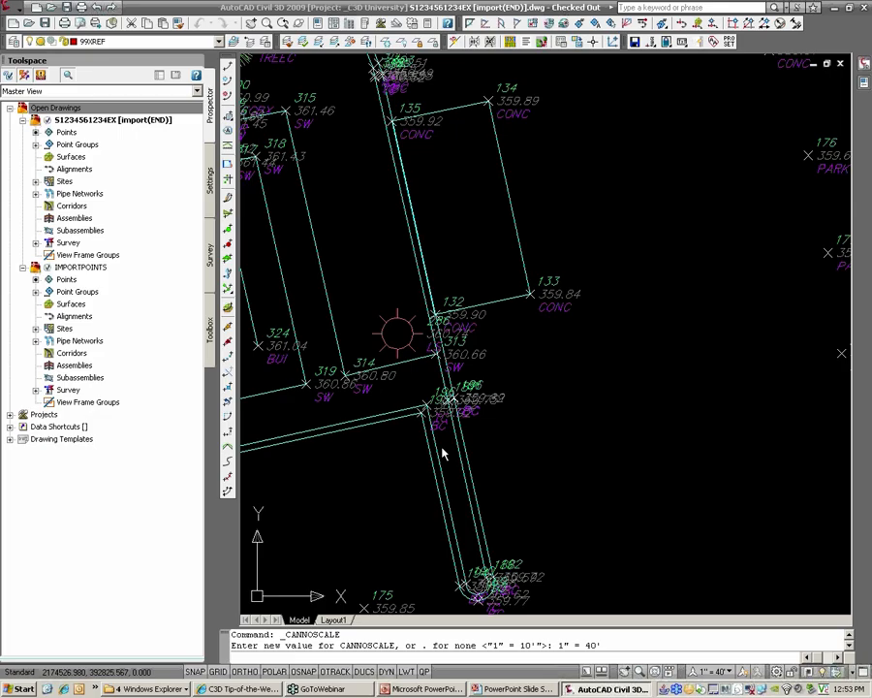
pyautogui.moveTo(465, 408); pyautogui.dragTo(545, 492, button='middle')
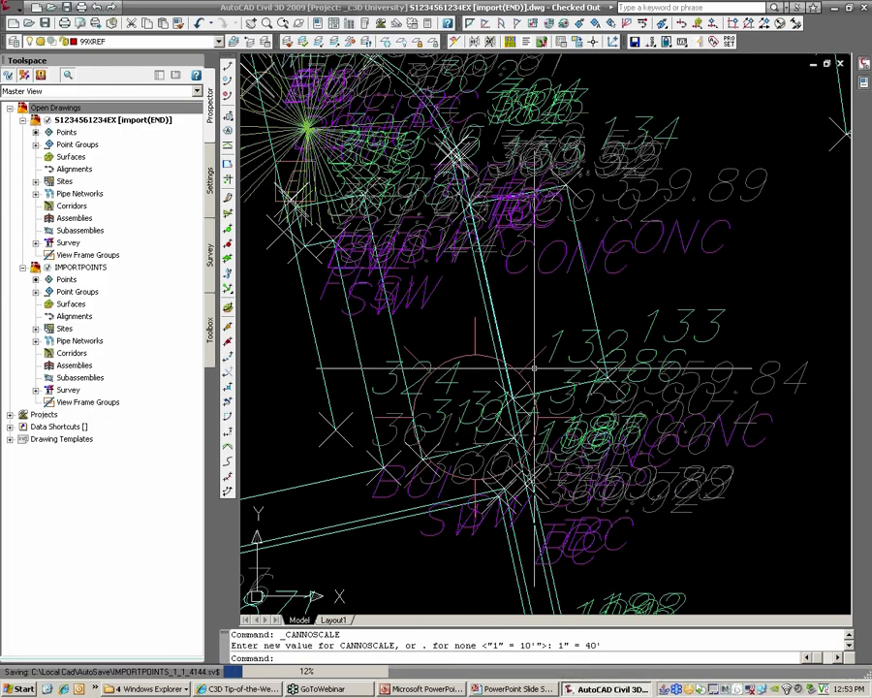
# Set the annotation scale back to 1" = 10'.
pyautogui.click(717, 671)
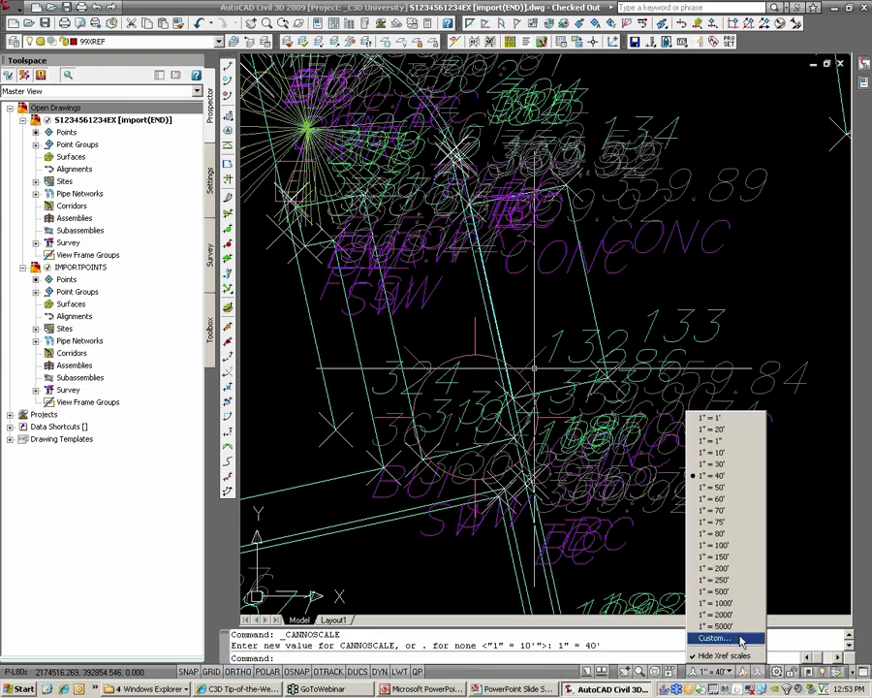
pyautogui.click(731, 451)
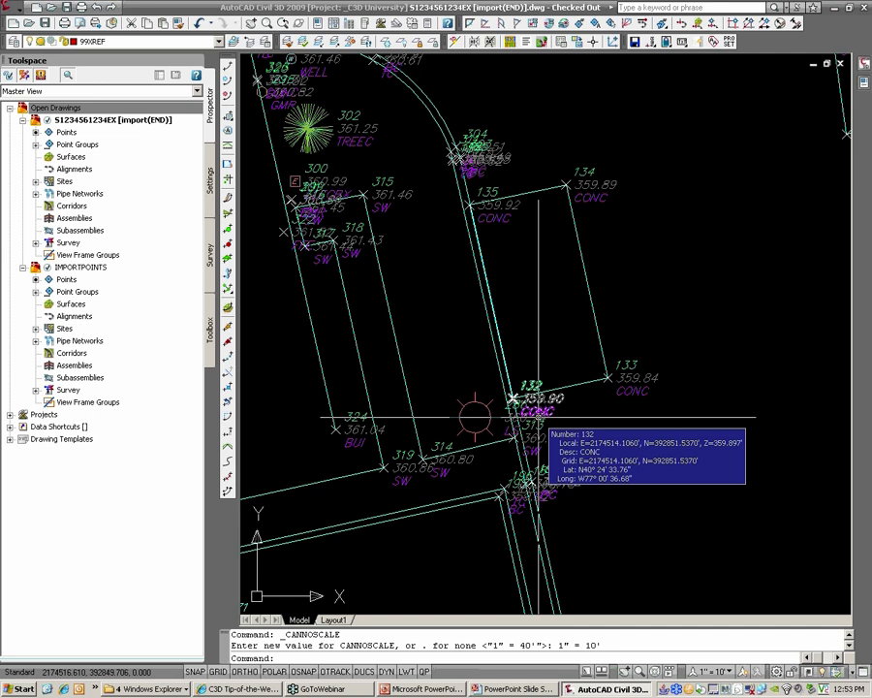
pyautogui.moveTo(574, 429); pyautogui.dragTo(836, 423, button='middle')
pyautogui.press('Escape')
pyautogui.press('Escape')
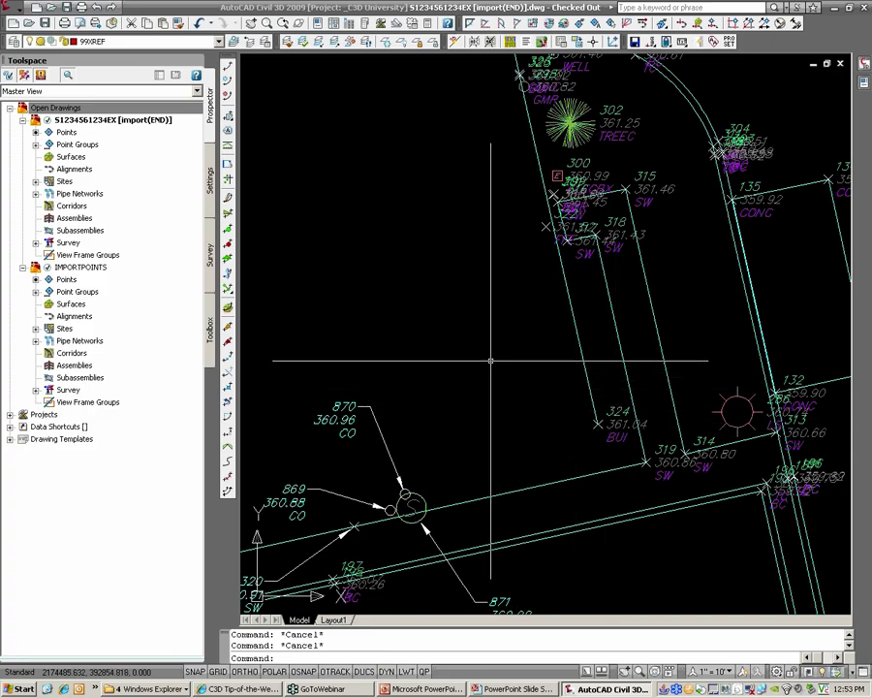
# Examine the survey points and linework across the whole site, with the IMPORTPOINTS drawing tree collapsed.
pyautogui.scroll(-8, 578, 392)
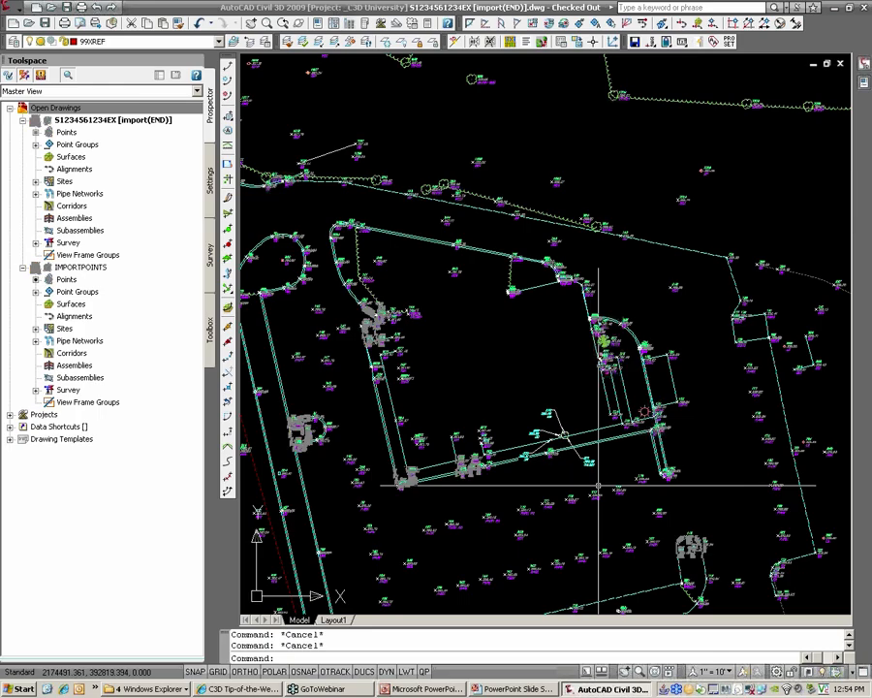
pyautogui.click(23, 267)
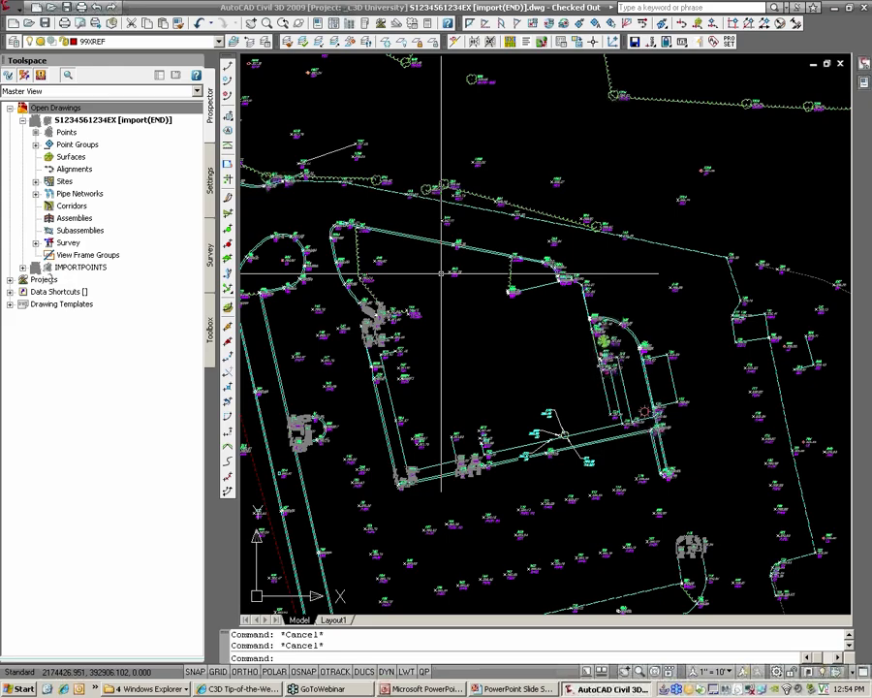
pyautogui.scroll(-2, 531, 358)
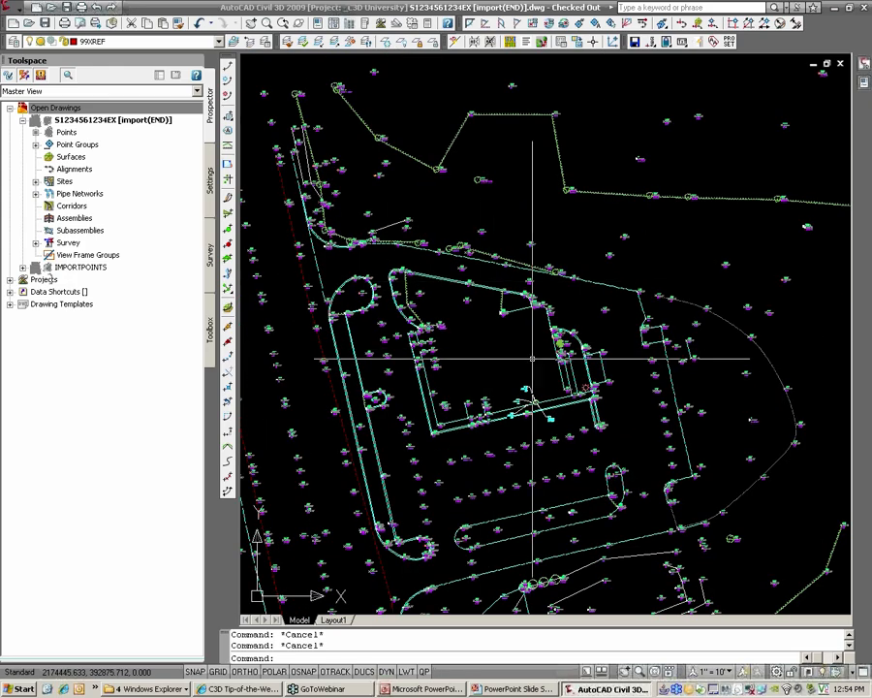
pyautogui.moveTo(307, 379); pyautogui.dragTo(416, 366, button='middle')
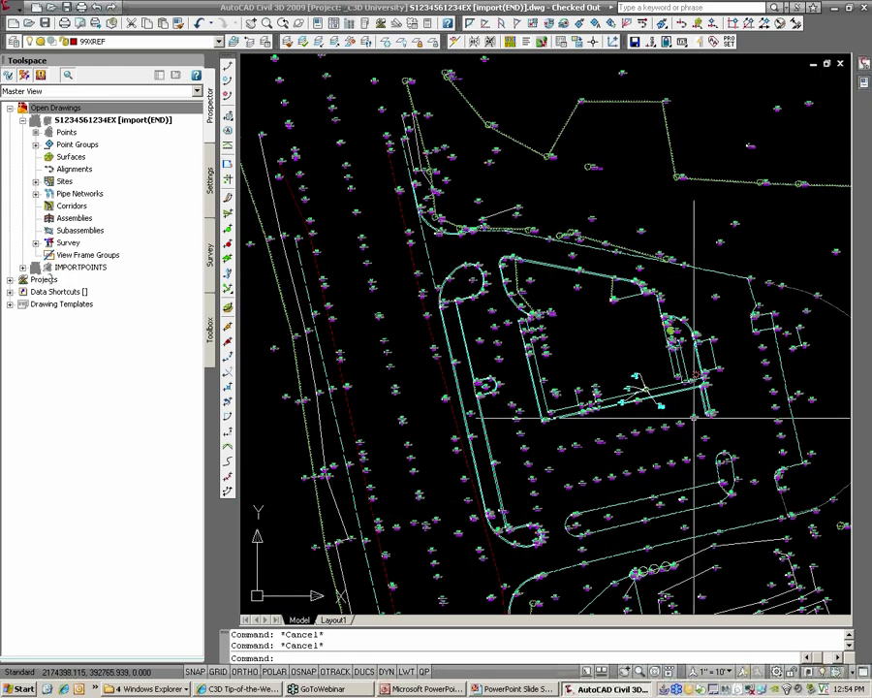
pyautogui.scroll(3, 426, 416)
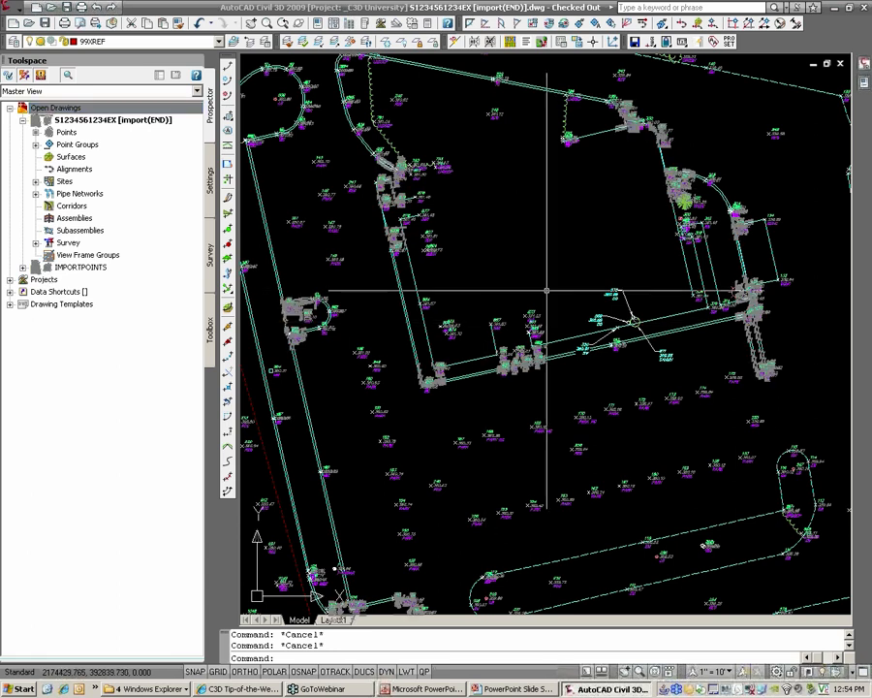
pyautogui.moveTo(561, 296); pyautogui.dragTo(586, 305, button='middle')
pyautogui.moveTo(471, 431); pyautogui.dragTo(502, 457, button='middle')
pyautogui.scroll(2, 509, 292)
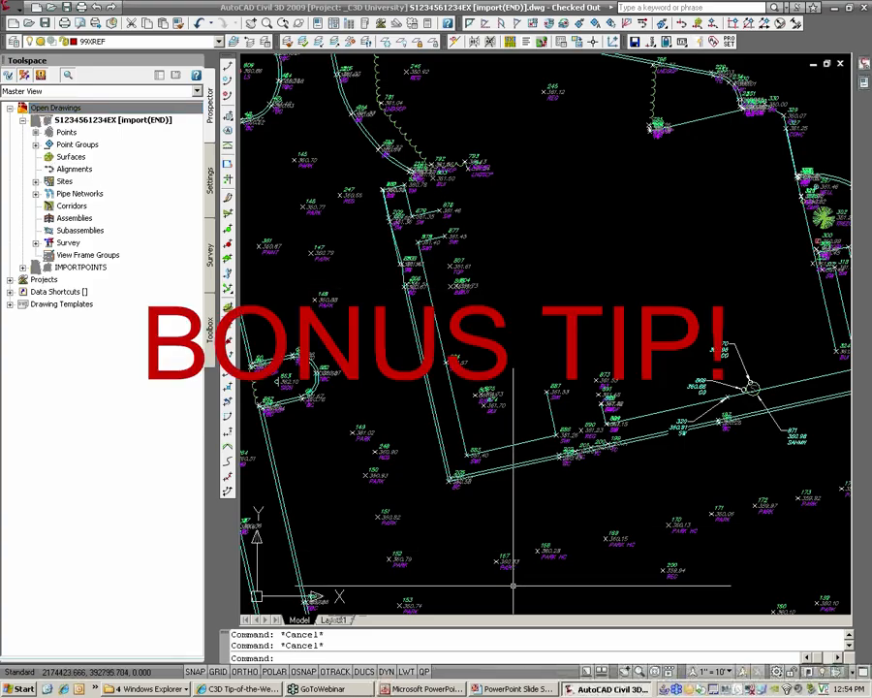
# Switch to Internet Explorer and open the post "C3D Tip-of-the-Week - Sending Files Out (Export)" from the site's home page.
pyautogui.click(212, 690)
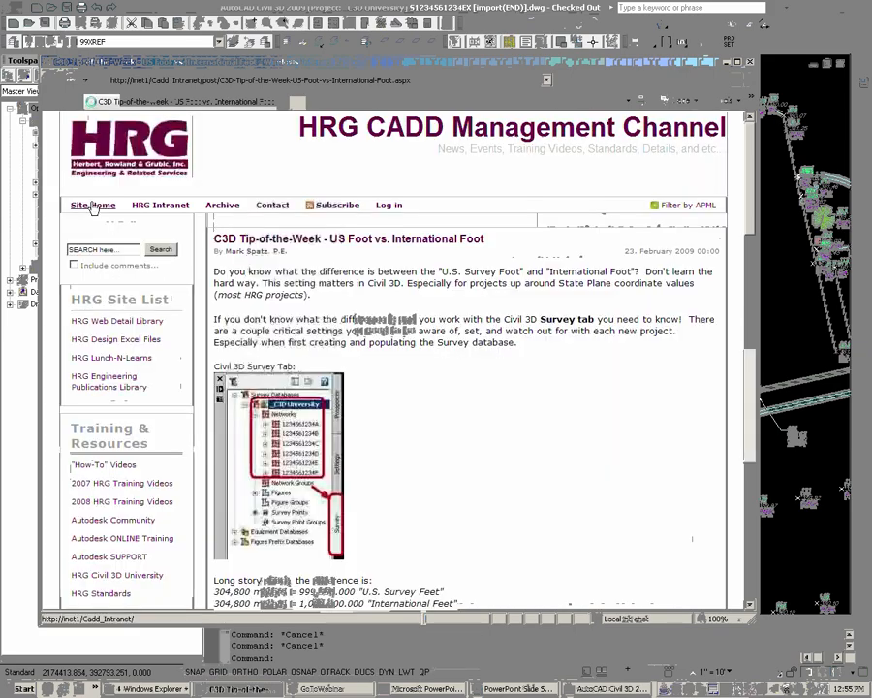
pyautogui.click(91, 204)
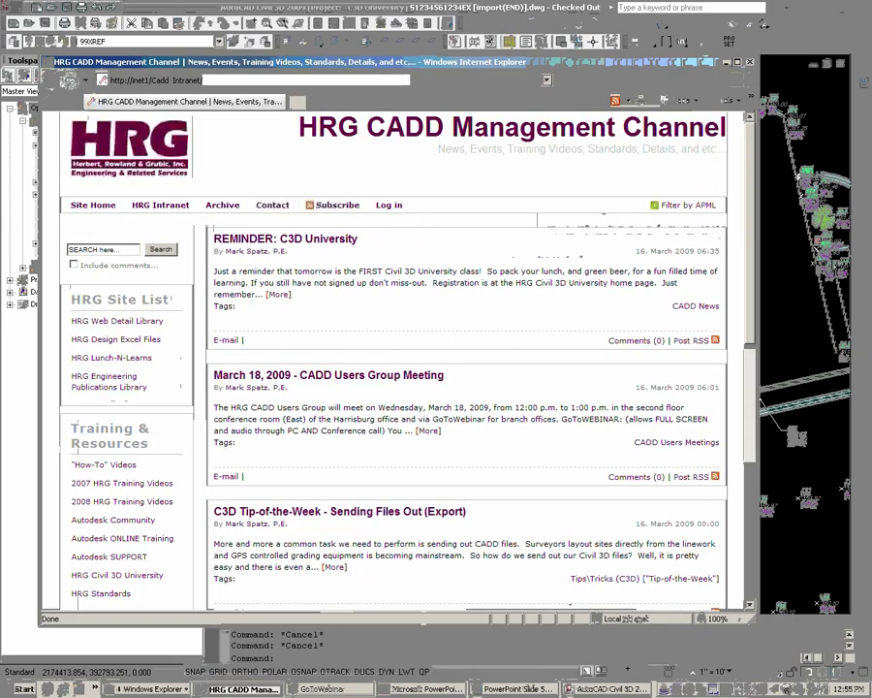
pyautogui.click(416, 509)
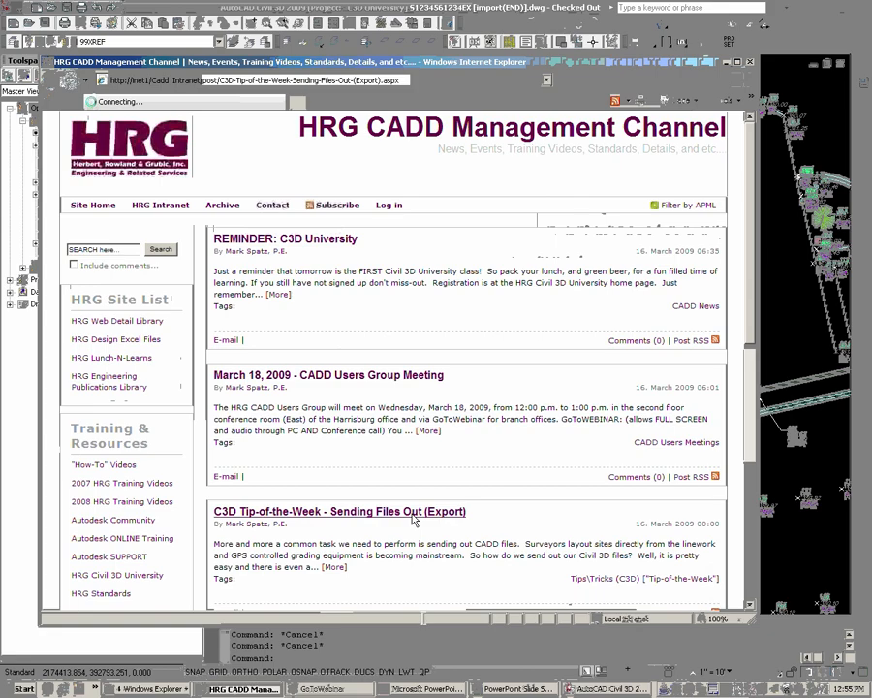
# Read the post's section on increasing performance through point group order, and enlarge its screenshot before closing it.
pyautogui.scroll(-5, 354, 249)
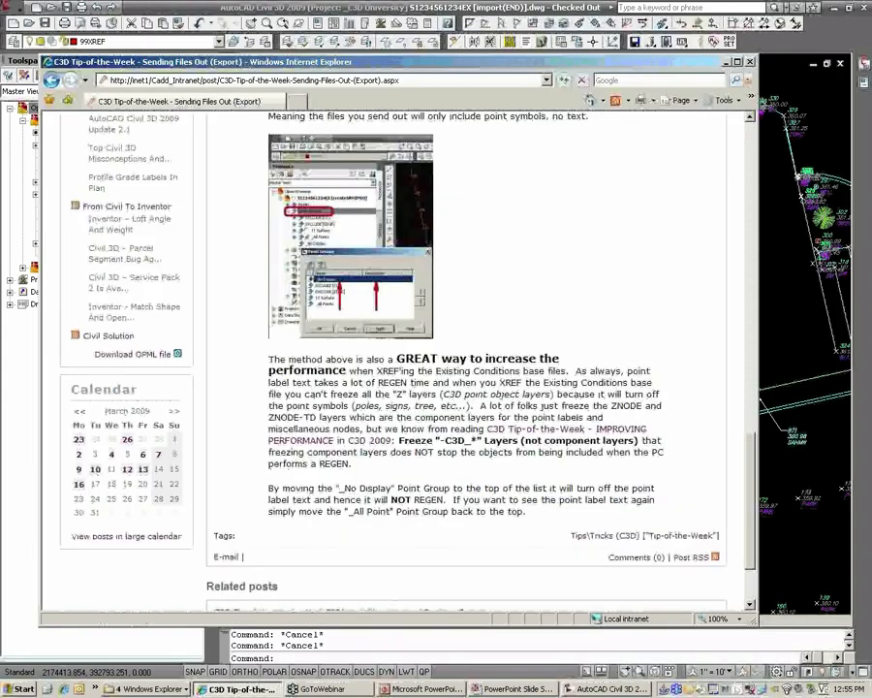
pyautogui.moveTo(272, 360); pyautogui.dragTo(552, 379)
pyautogui.click(401, 393)
pyautogui.click(330, 295)
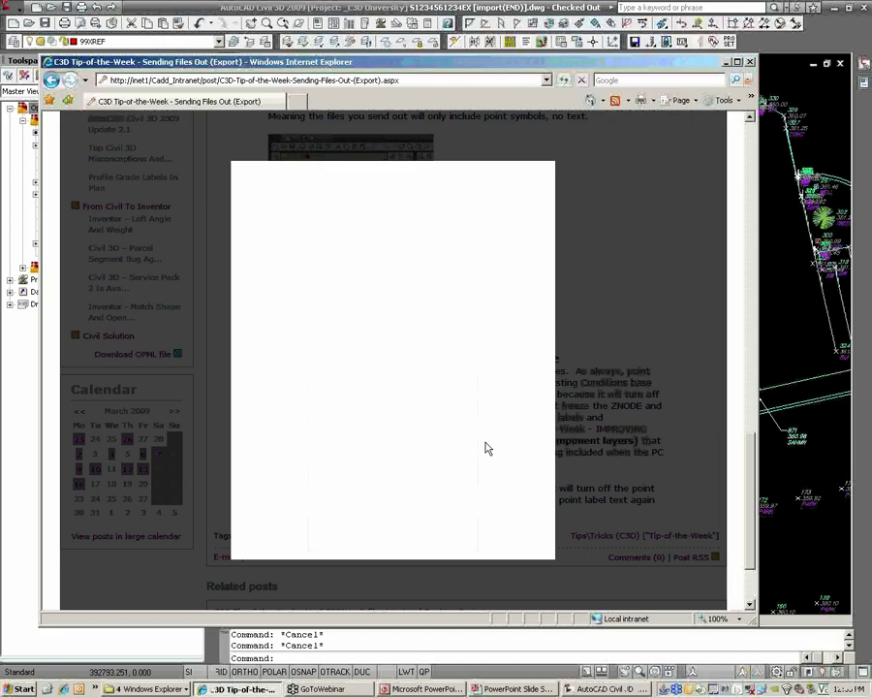
pyautogui.click(538, 569)
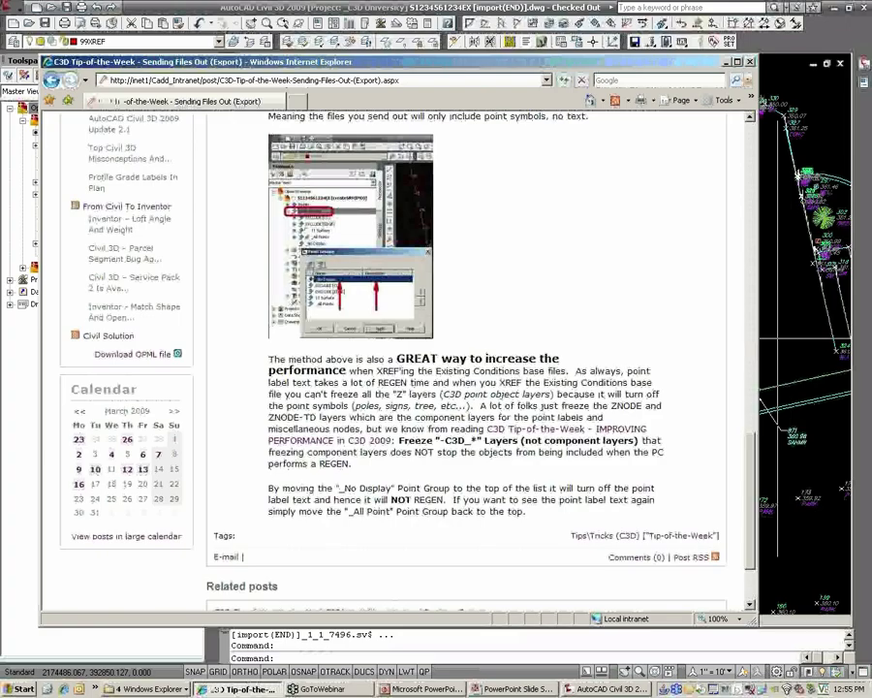
# Switch back to the Civil 3D drawing and inspect the labeled survey points and the Z layers in the layer list, down to ZNODE.
pyautogui.click(790, 338)
pyautogui.moveTo(775, 334)
pyautogui.mouseDown(button='middle')
pyautogui.moveTo(716, 328)
pyautogui.moveTo(568, 351)
pyautogui.mouseUp(button='middle')
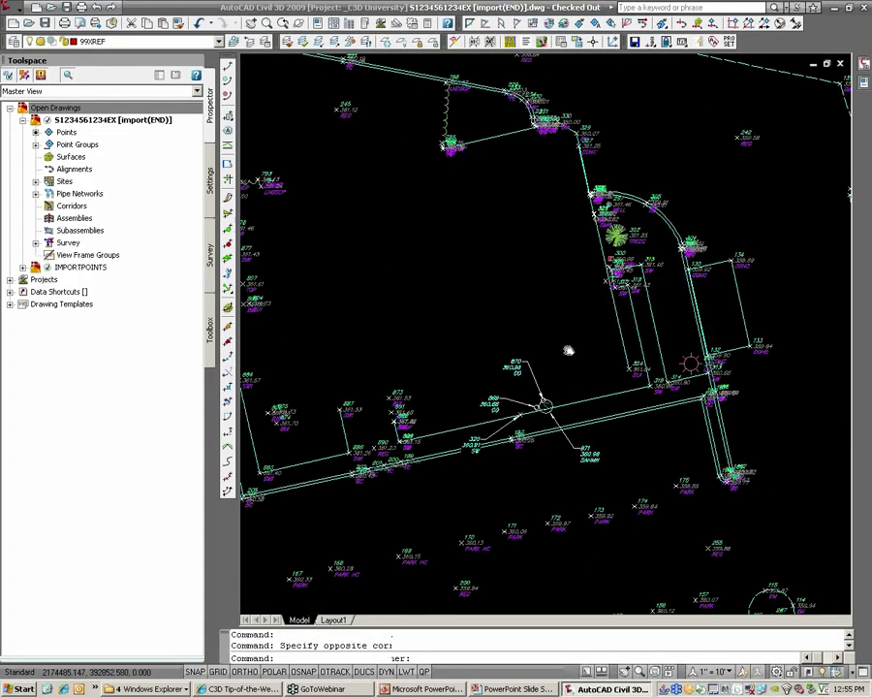
pyautogui.scroll(-2, 593, 341)
pyautogui.scroll(3, 624, 289)
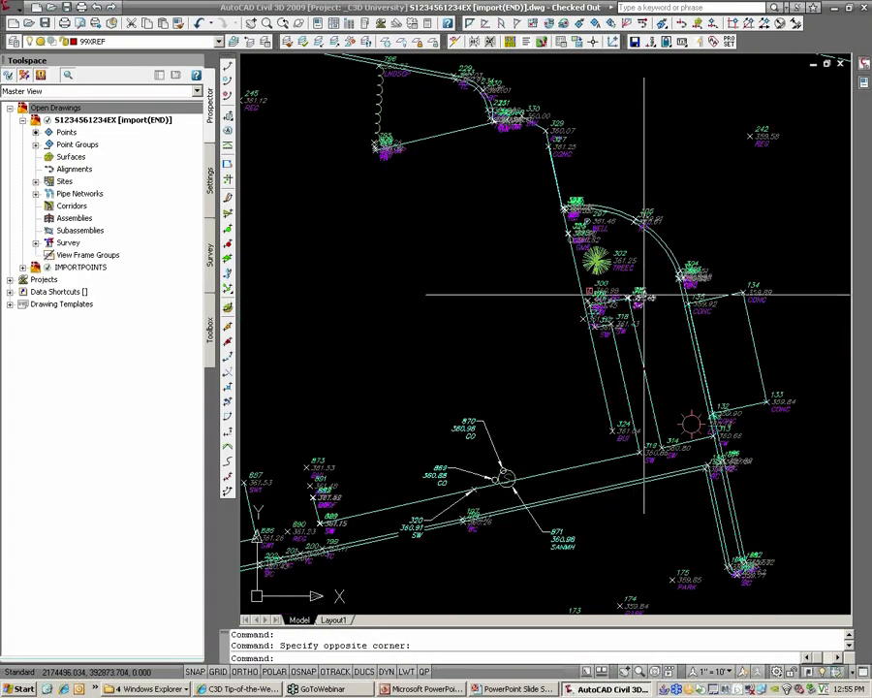
pyautogui.scroll(2, 639, 288)
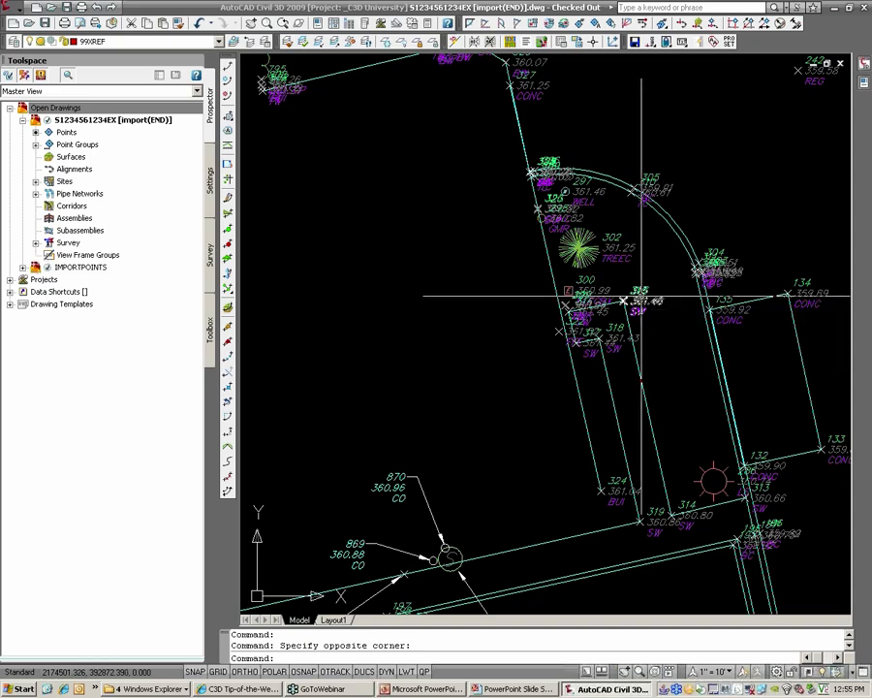
pyautogui.click(126, 40)
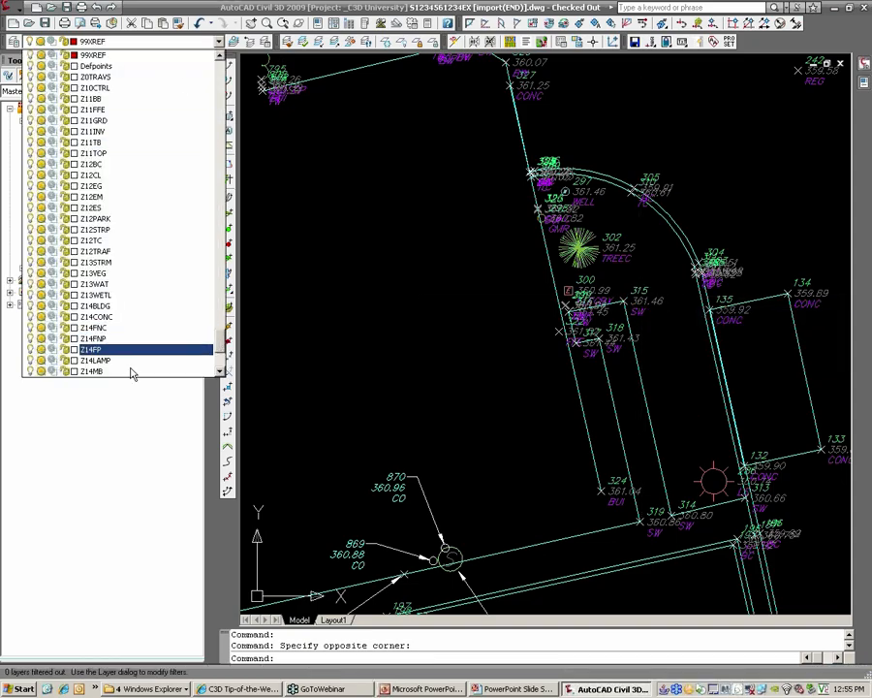
pyautogui.scroll(-4, 123, 372)
pyautogui.click(255, 102)
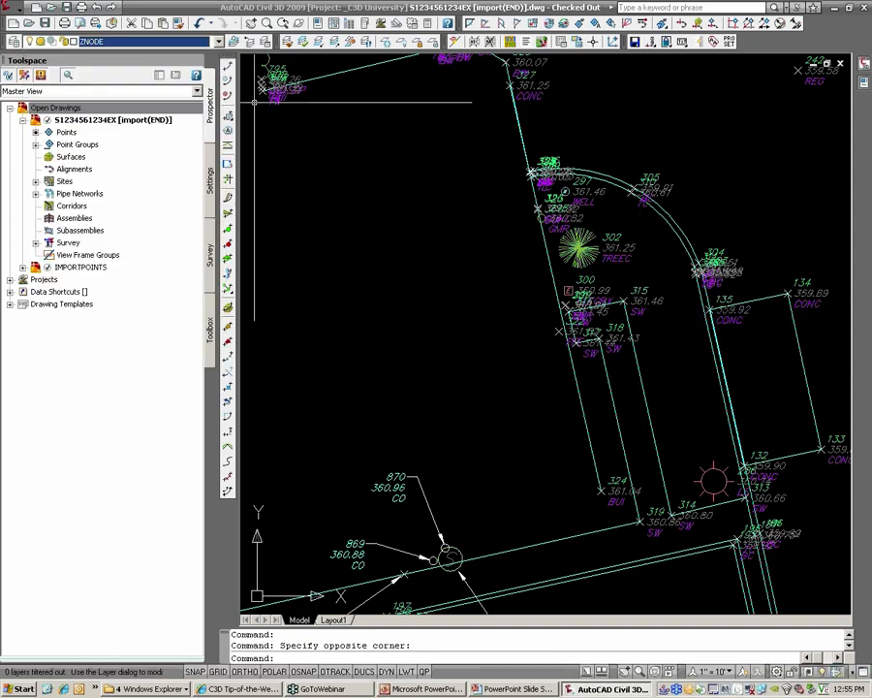
pyautogui.doubleClick(371, 280)
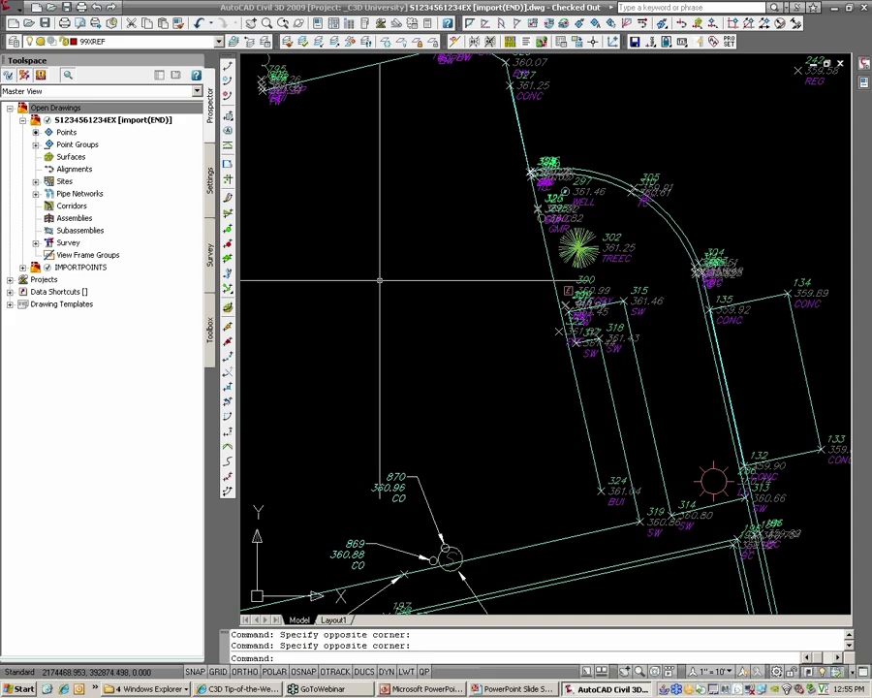
# Freeze all layers from Z0TRAVS through ZNODE-TD in the layer properties.
pyautogui.write('LA')
pyautogui.press('Return')
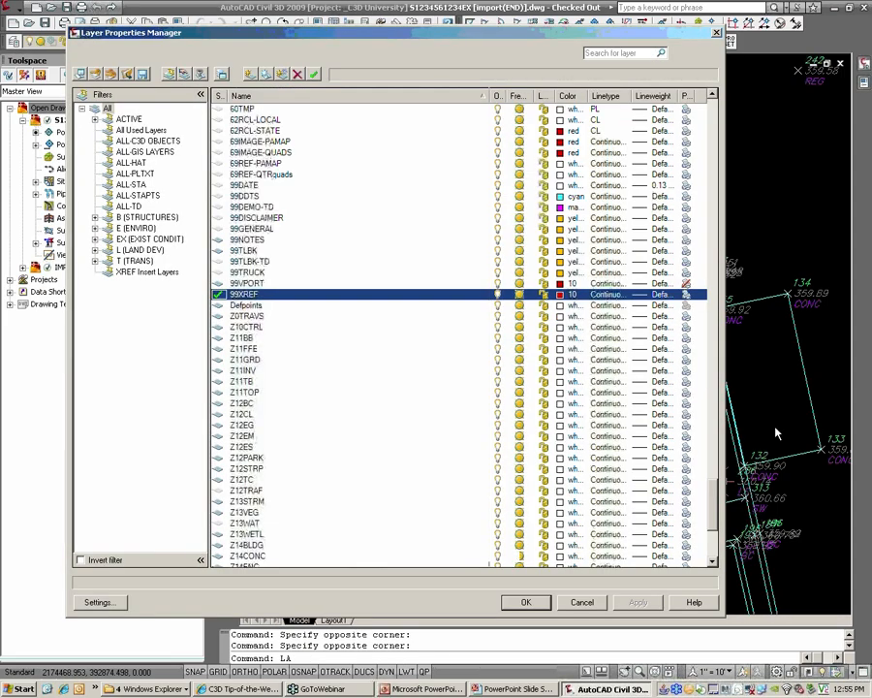
pyautogui.moveTo(714, 501); pyautogui.dragTo(705, 545)
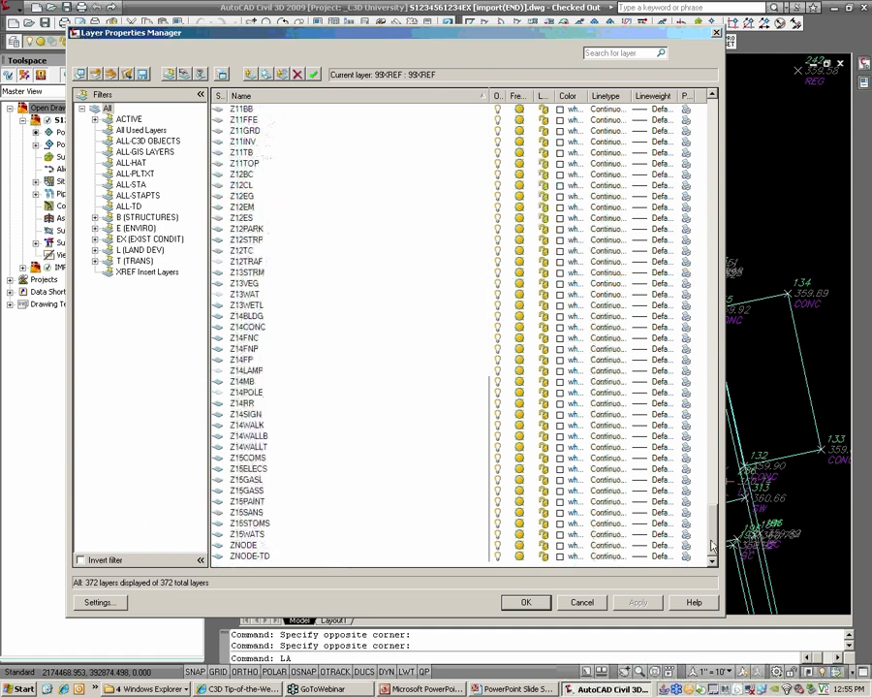
pyautogui.click(257, 555)
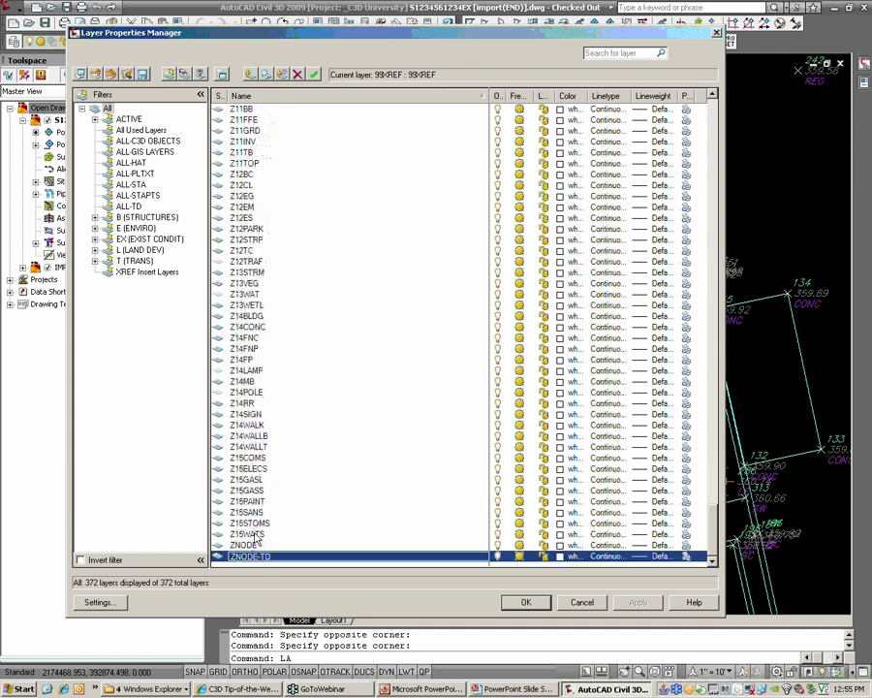
pyautogui.scroll(6, 257, 543)
pyautogui.scroll(5, 257, 540)
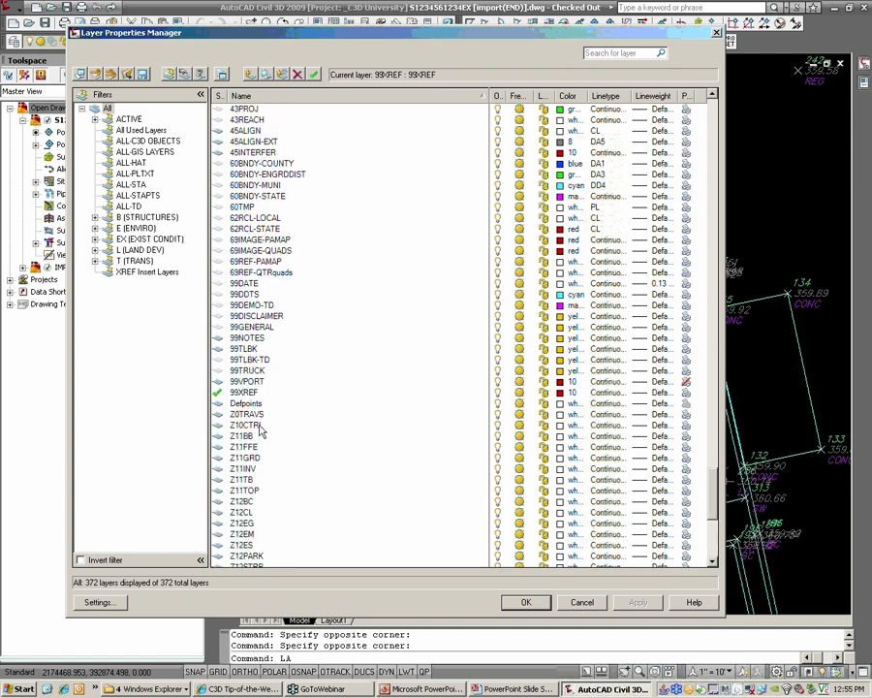
pyautogui.keyDown('shift'); pyautogui.click(257, 415); pyautogui.keyUp('shift')
pyautogui.click(520, 454)
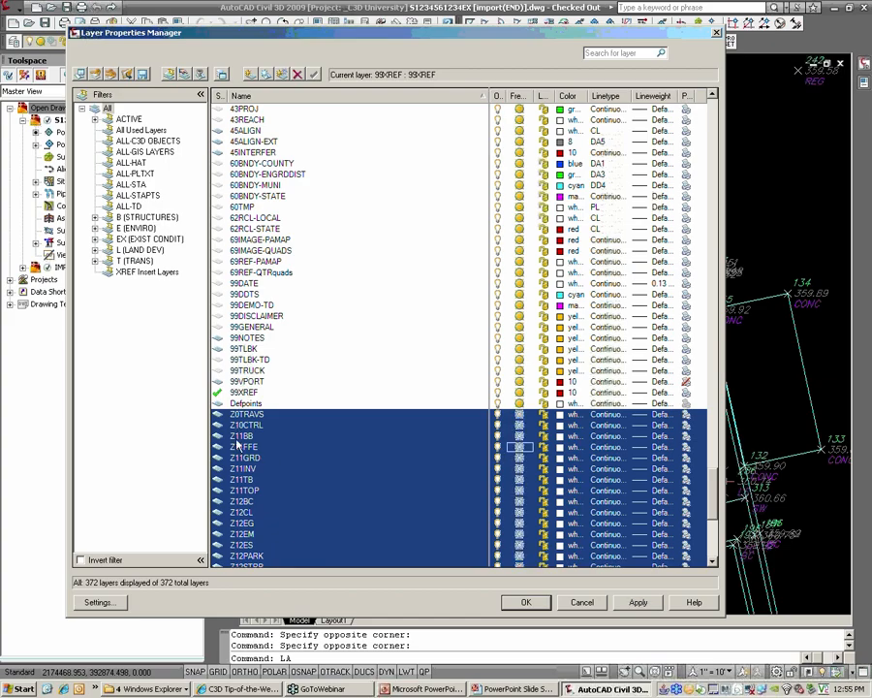
pyautogui.click(544, 603)
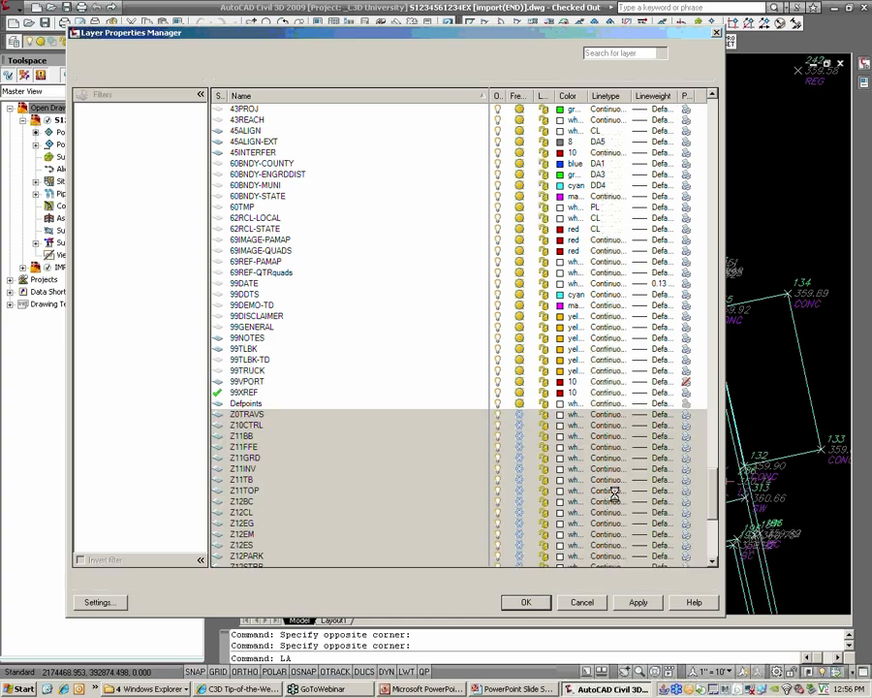
pyautogui.scroll(-6, 700, 396)
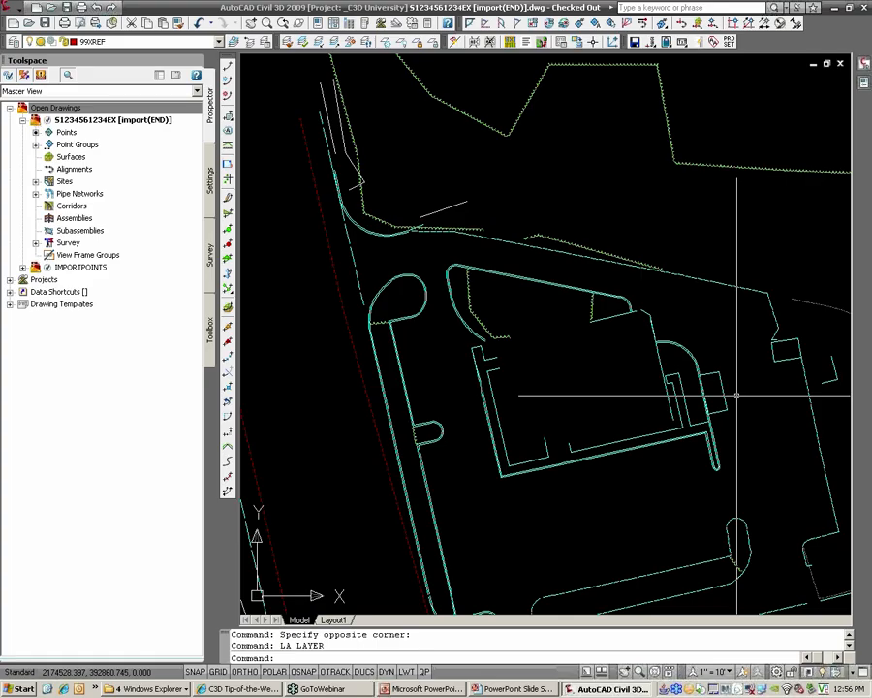
# Undo the freezing of the Z layers and the view change made after it.
pyautogui.write('U')
pyautogui.press('Return')
pyautogui.write('U')
pyautogui.press('Return')
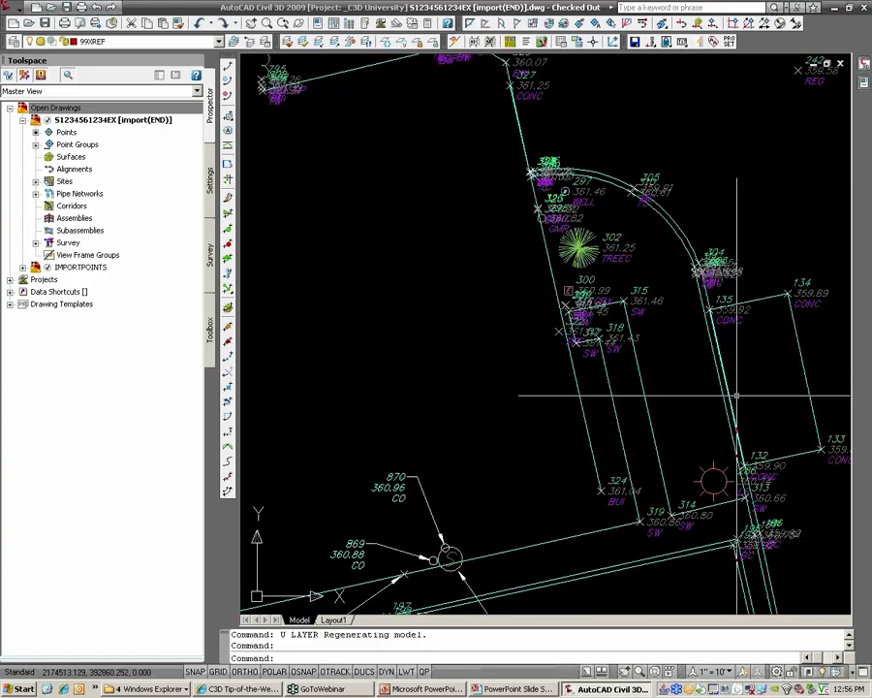
# Examine the survey point symbols and labels along the road, shoulder and curb islands on the west side of the site.
pyautogui.scroll(-4, 611, 408)
pyautogui.moveTo(339, 461)
pyautogui.mouseDown(button='middle')
pyautogui.moveTo(437, 432)
pyautogui.moveTo(533, 390)
pyautogui.mouseUp(button='middle')
pyautogui.scroll(3, 414, 407)
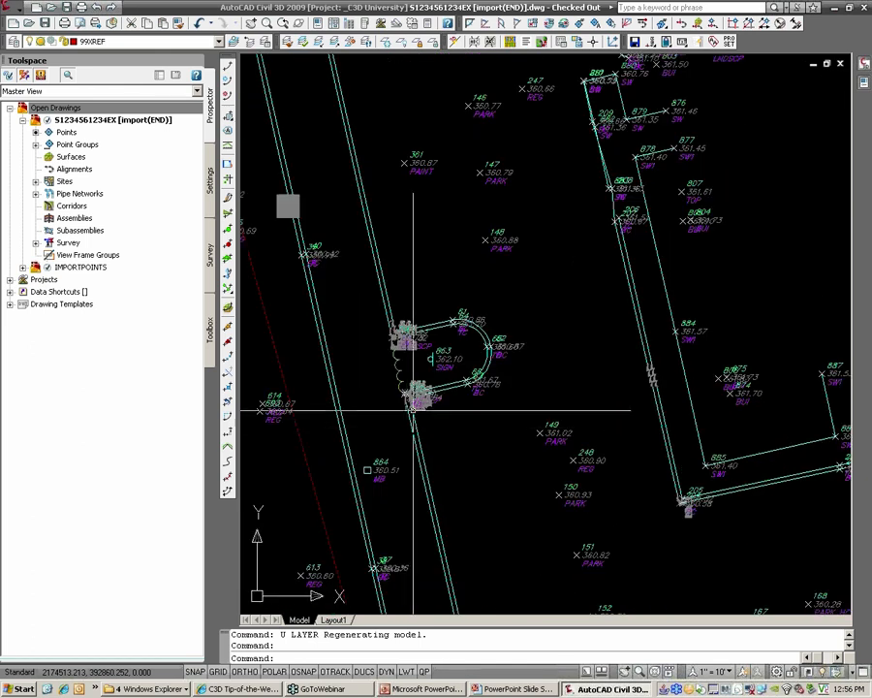
pyautogui.scroll(-2, 412, 396)
pyautogui.moveTo(412, 395); pyautogui.dragTo(524, 313, button='middle')
pyautogui.moveTo(500, 427); pyautogui.dragTo(511, 358, button='middle')
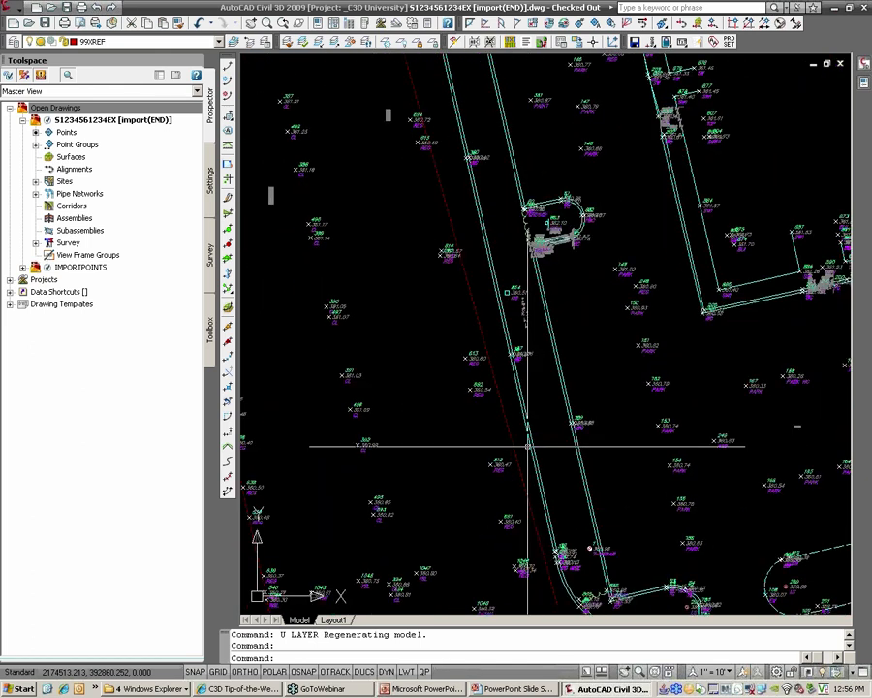
pyautogui.moveTo(527, 446); pyautogui.dragTo(554, 337, button='middle')
pyautogui.moveTo(559, 484); pyautogui.dragTo(766, 349, button='middle')
pyautogui.scroll(1, 765, 349)
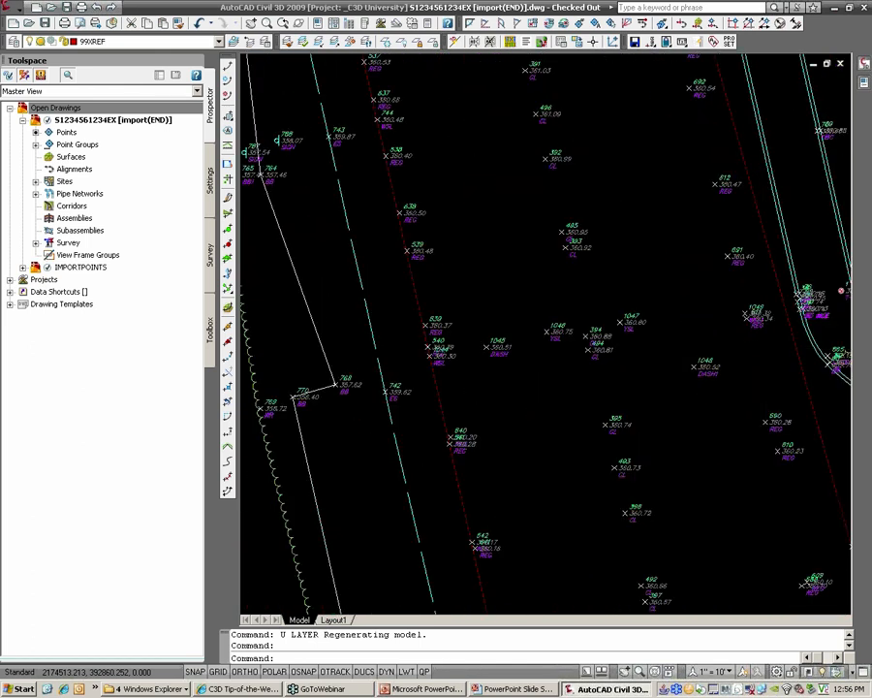
pyautogui.scroll(-2, 736, 363)
pyautogui.moveTo(800, 444); pyautogui.dragTo(755, 417, button='middle')
pyautogui.moveTo(791, 469); pyautogui.dragTo(749, 441, button='middle')
pyautogui.scroll(1, 736, 523)
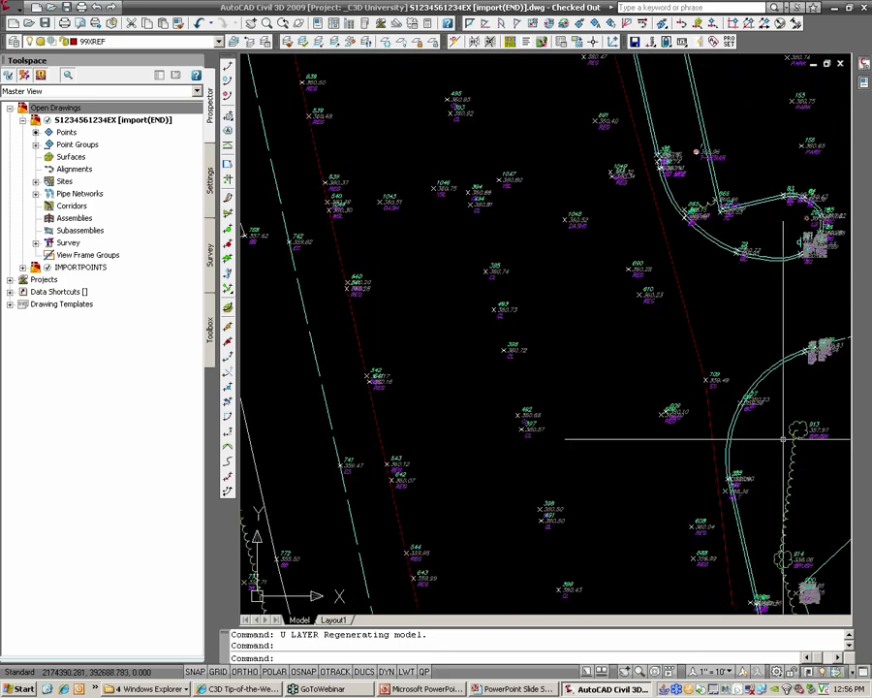
pyautogui.moveTo(779, 362); pyautogui.dragTo(634, 505, button='middle')
pyautogui.scroll(-2, 635, 505)
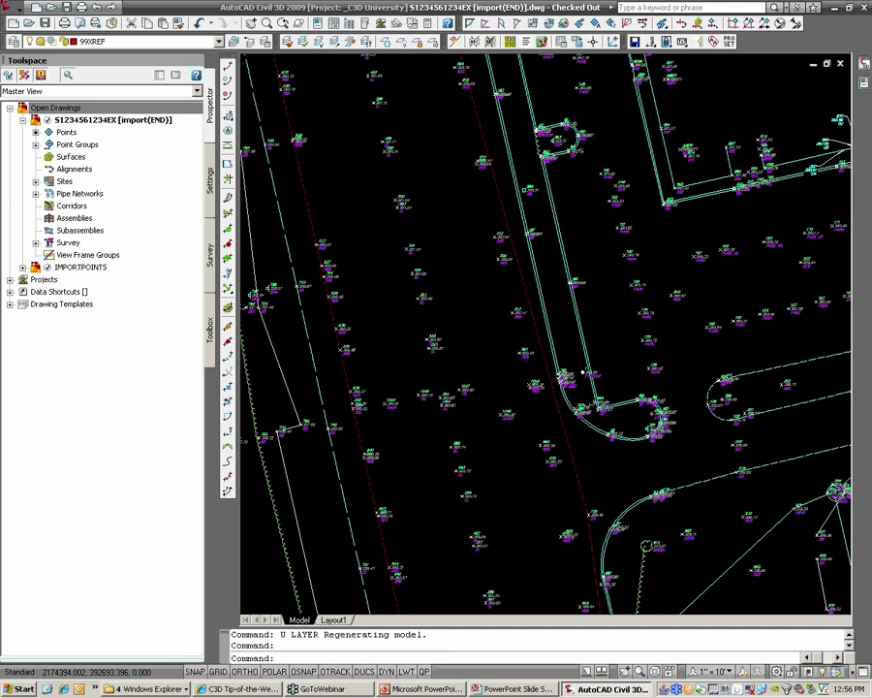
# Rotate the marker and label of sign point 291 in the curb island counterclockwise to a diagonal angle.
pyautogui.scroll(6, 634, 510)
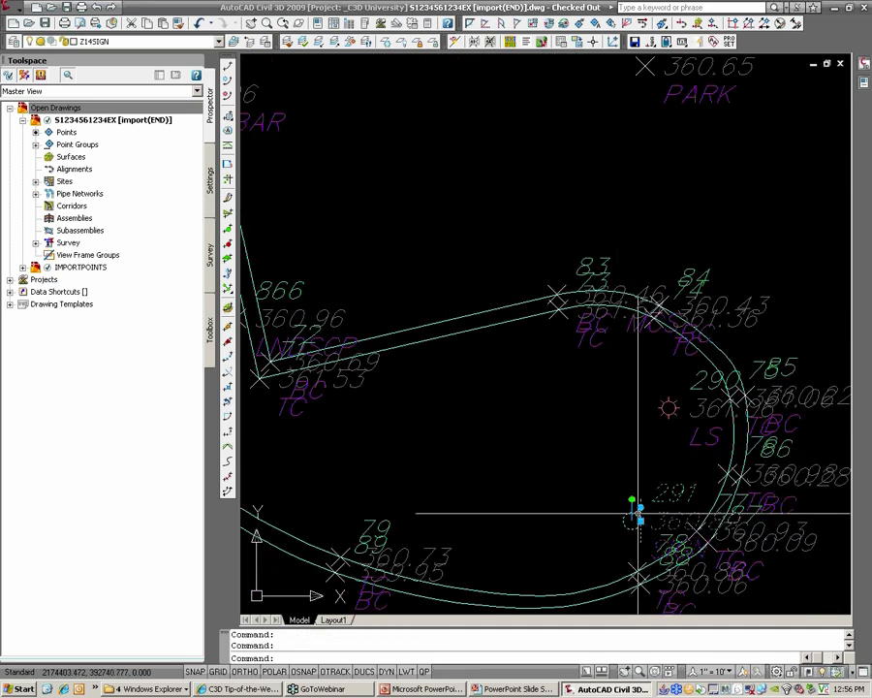
pyautogui.moveTo(599, 497); pyautogui.dragTo(540, 472, button='middle')
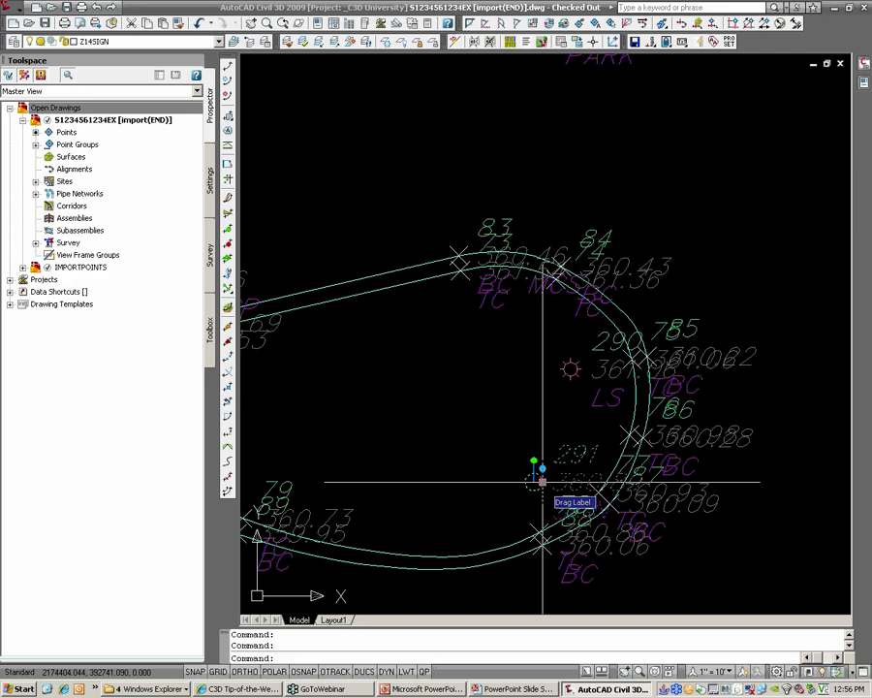
pyautogui.click(533, 461)
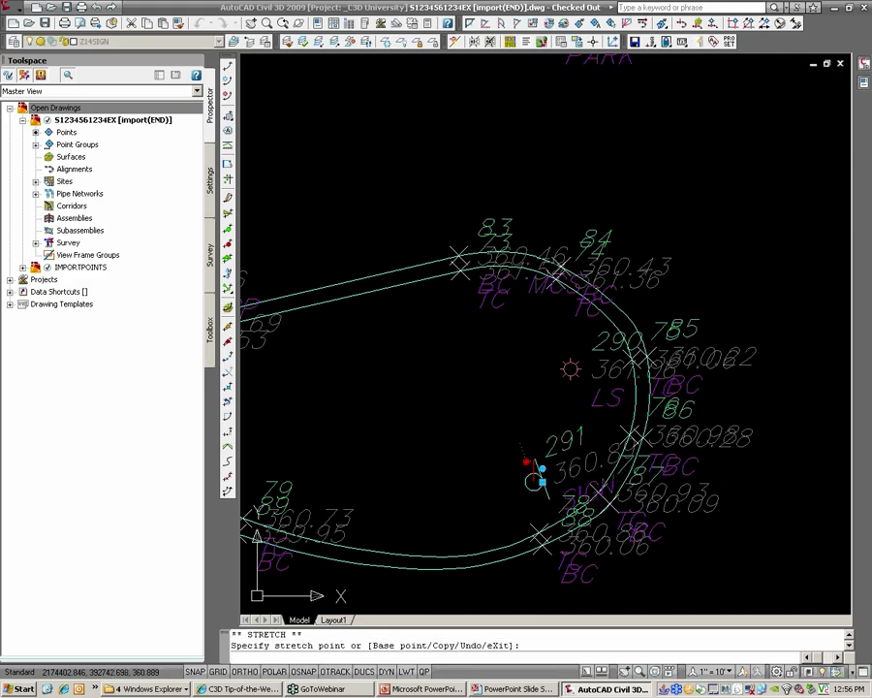
pyautogui.click(534, 481)
pyautogui.scroll(-4, 533, 461)
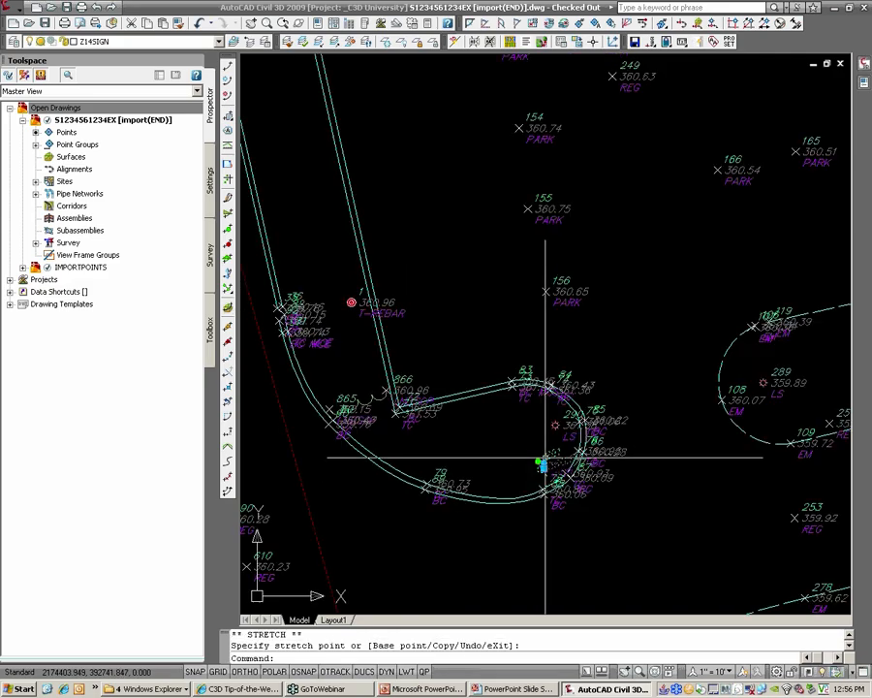
pyautogui.scroll(5, 532, 462)
pyautogui.click(531, 442)
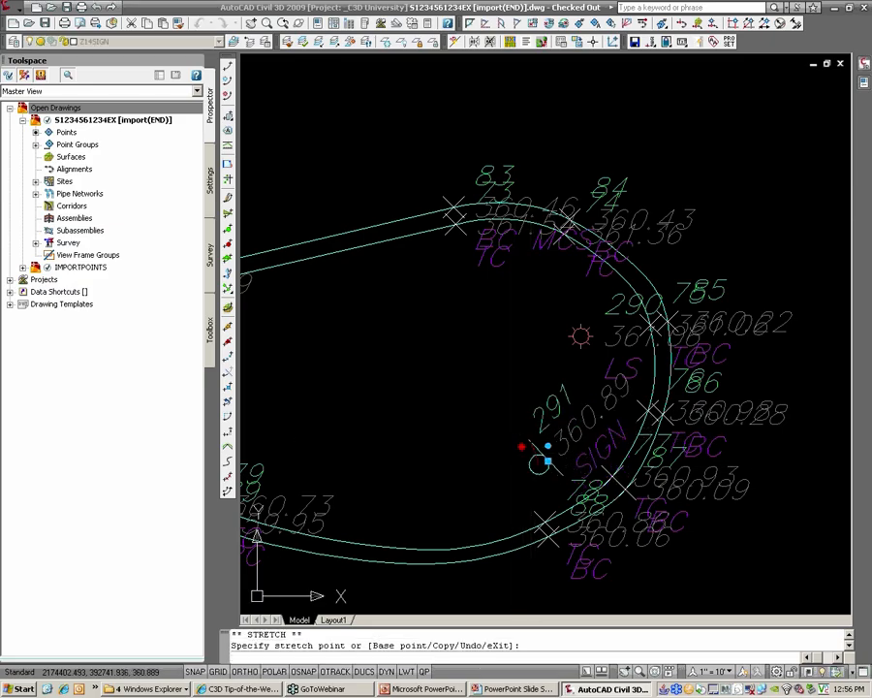
pyautogui.press('Escape')
pyautogui.press('Escape')
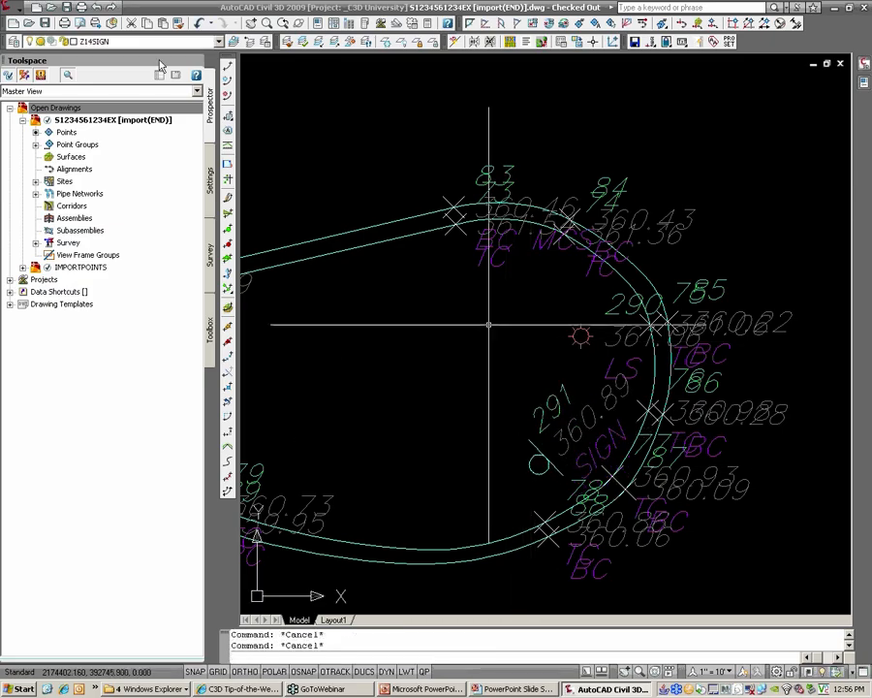
# Freeze the layers ZNODE and ZNODE-TD, and check the point symbols around the curb islands.
pyautogui.click(16, 43)
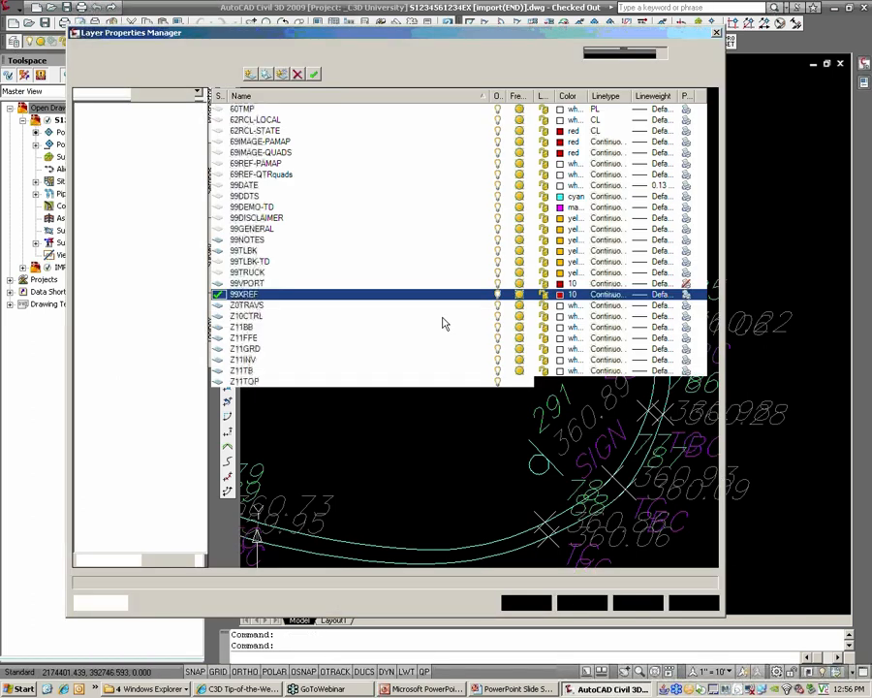
pyautogui.click(443, 326)
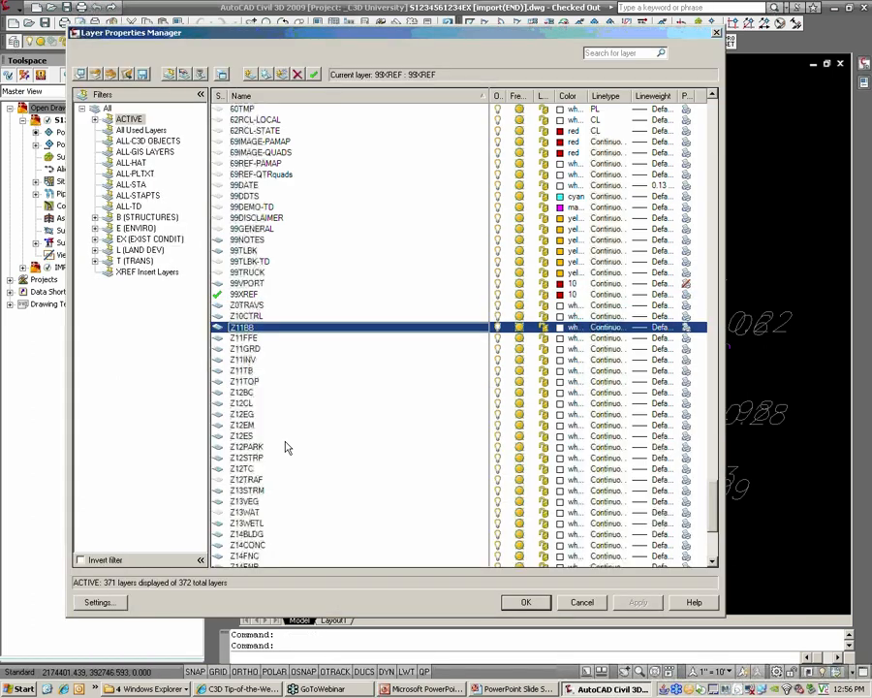
pyautogui.scroll(-5, 286, 447)
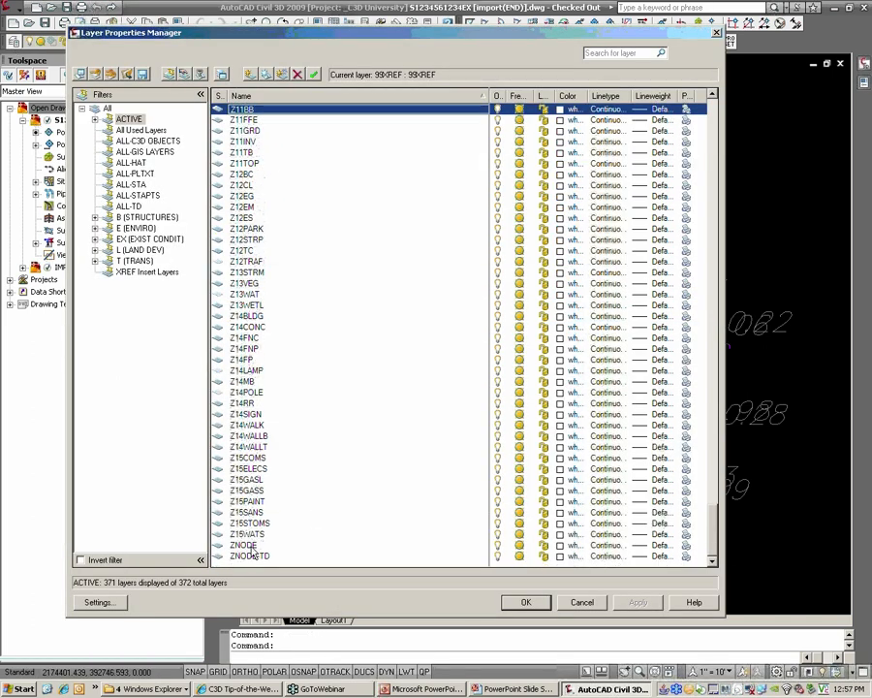
pyautogui.click(290, 545)
pyautogui.keyDown('shift'); pyautogui.click(358, 557); pyautogui.keyUp('shift')
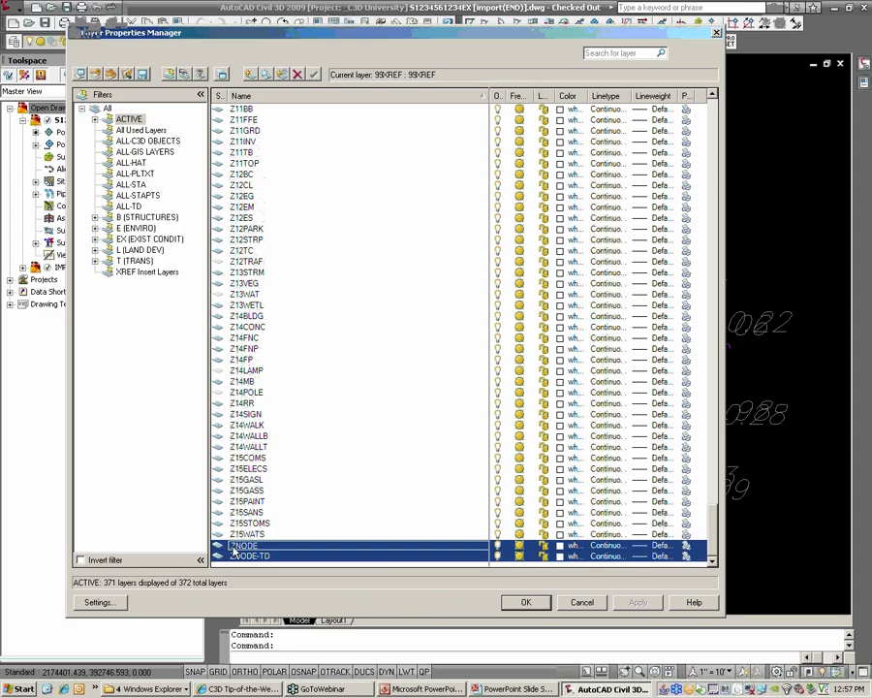
pyautogui.click(520, 556)
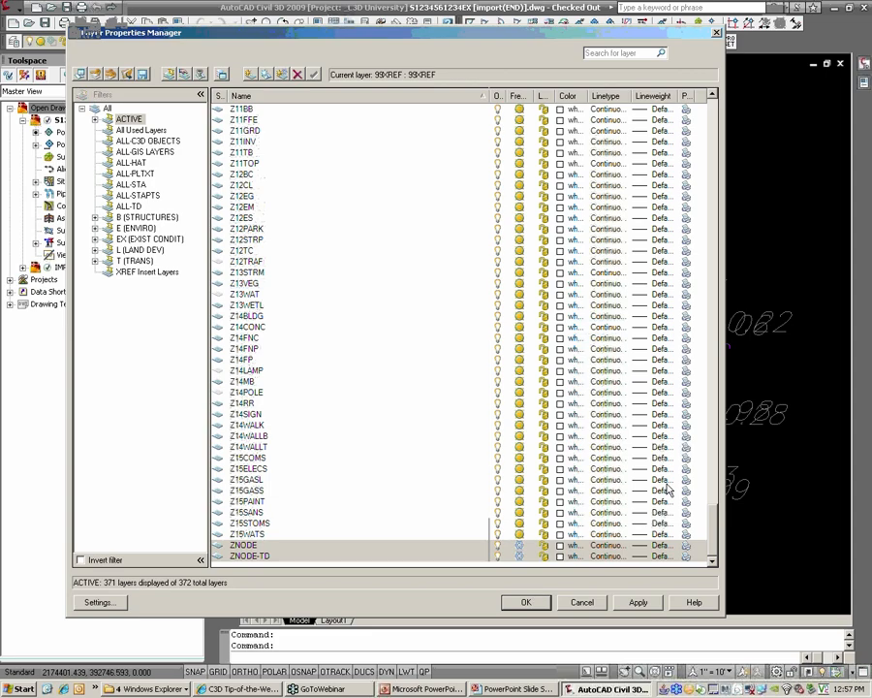
pyautogui.press('Return')
pyautogui.scroll(-5, 602, 468)
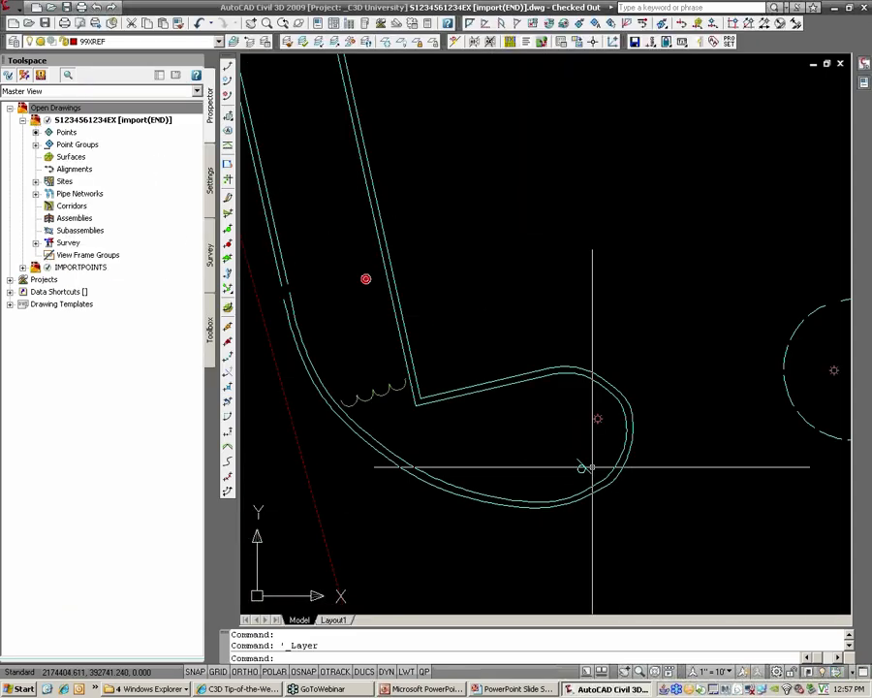
pyautogui.scroll(-2, 586, 463)
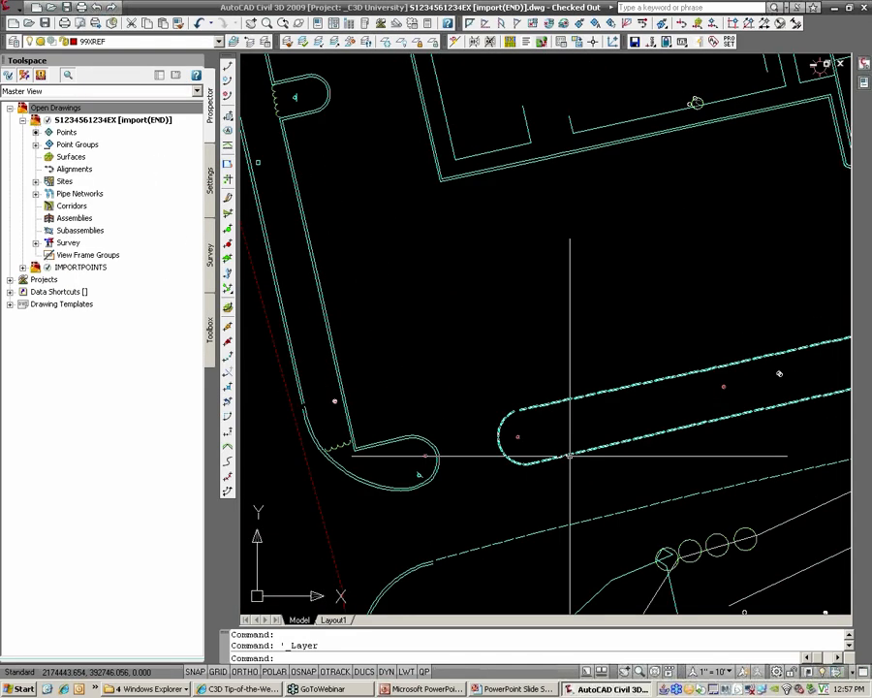
pyautogui.scroll(2, 426, 463)
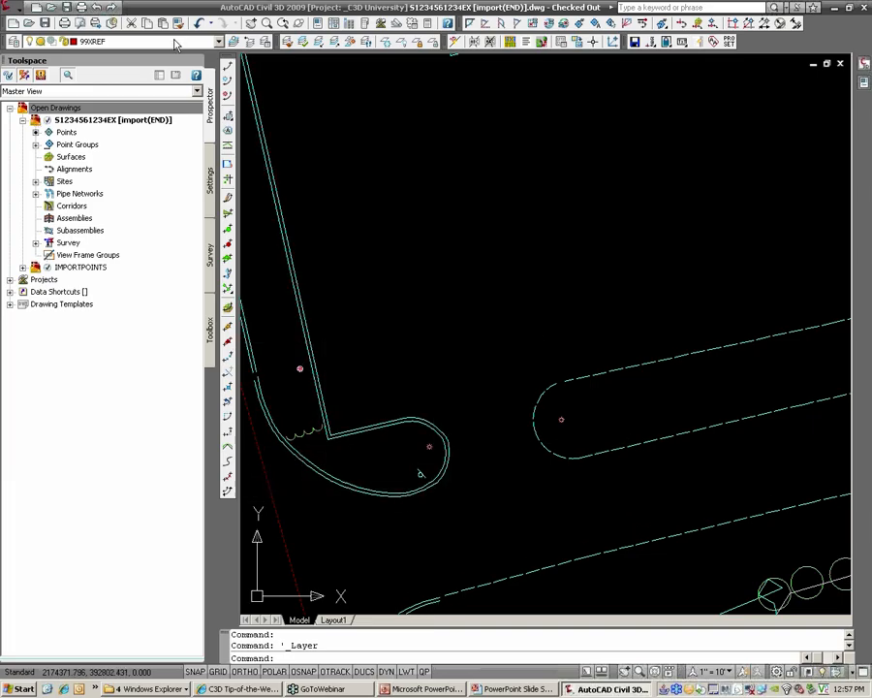
# Thaw the layers ZNODE and ZNODE-TD, and check the point labels around the curb island on the west side.
pyautogui.click(14, 42)
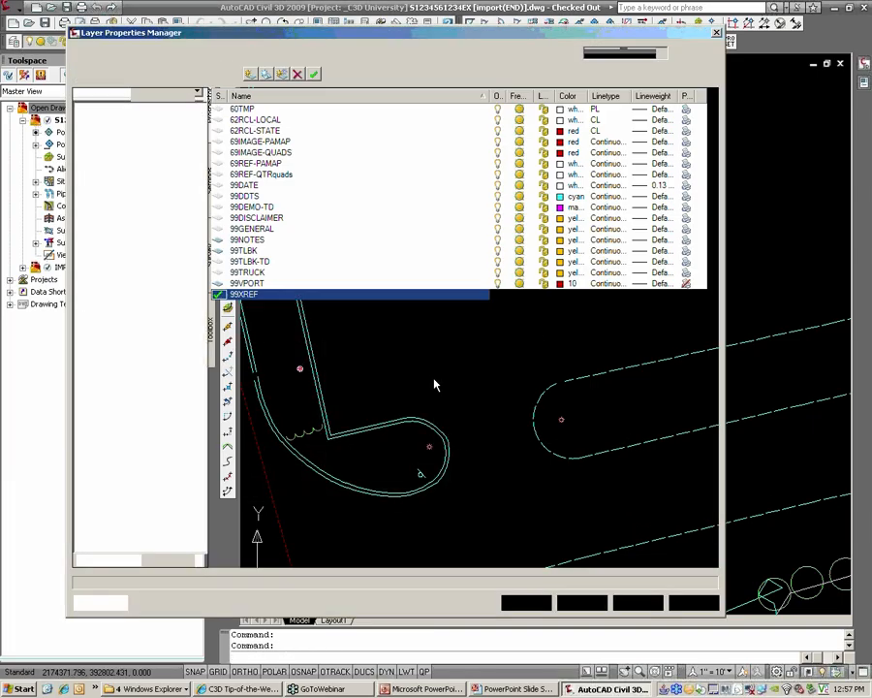
pyautogui.scroll(-7, 288, 553)
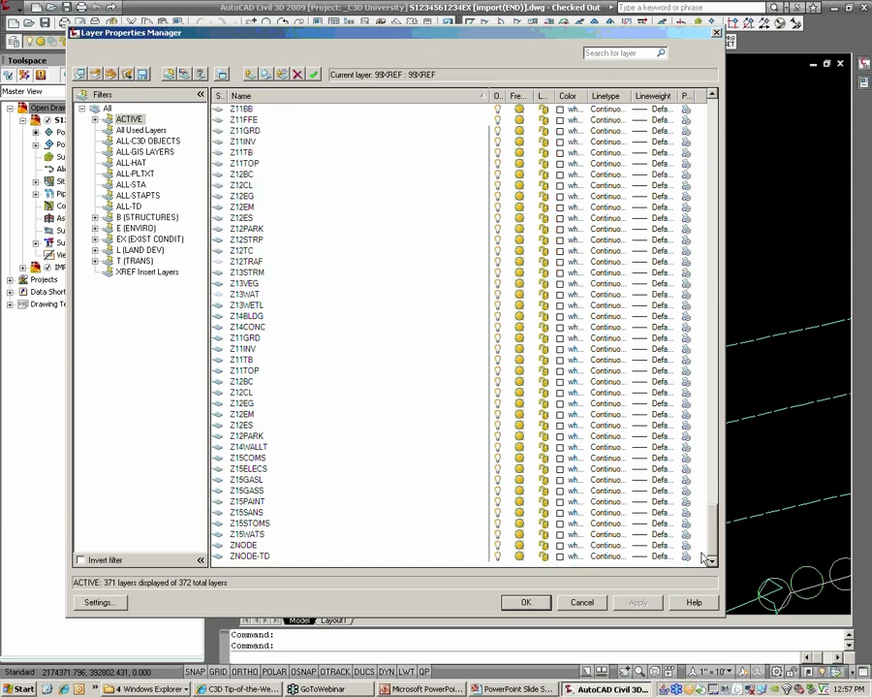
pyautogui.click(285, 545)
pyautogui.keyDown('shift'); pyautogui.click(286, 556); pyautogui.keyUp('shift')
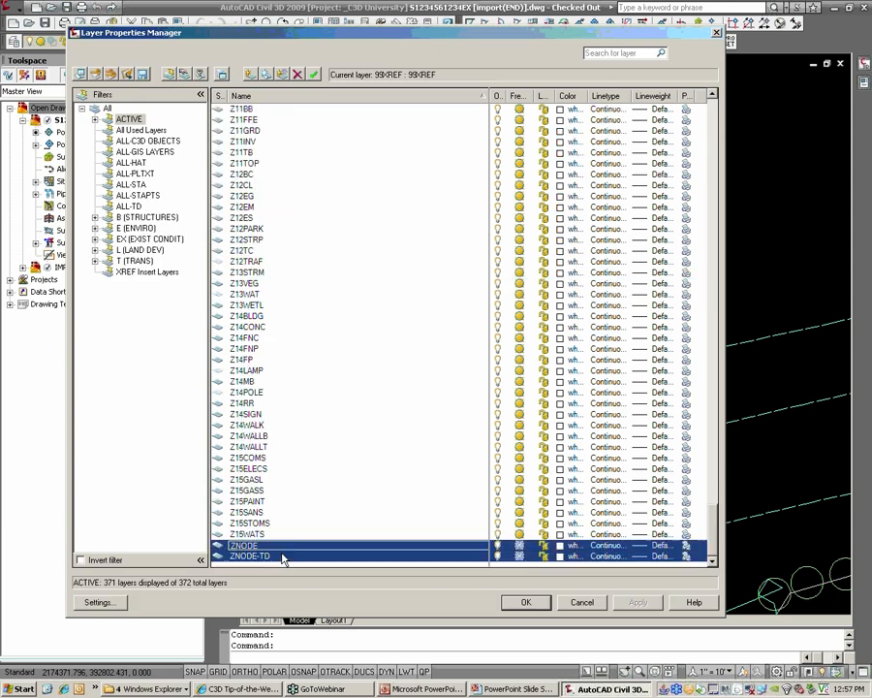
pyautogui.click(521, 555)
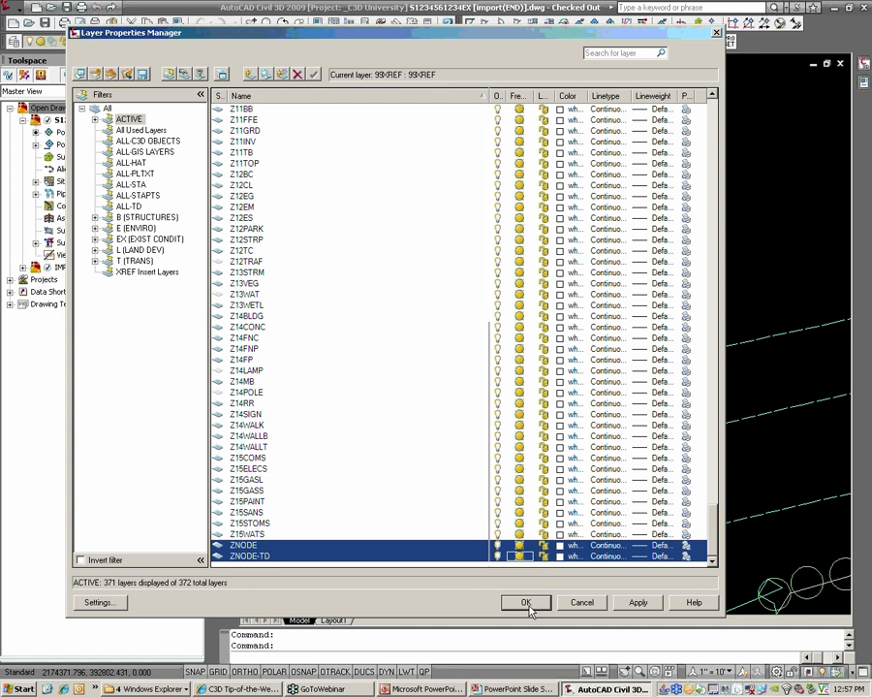
pyautogui.click(525, 603)
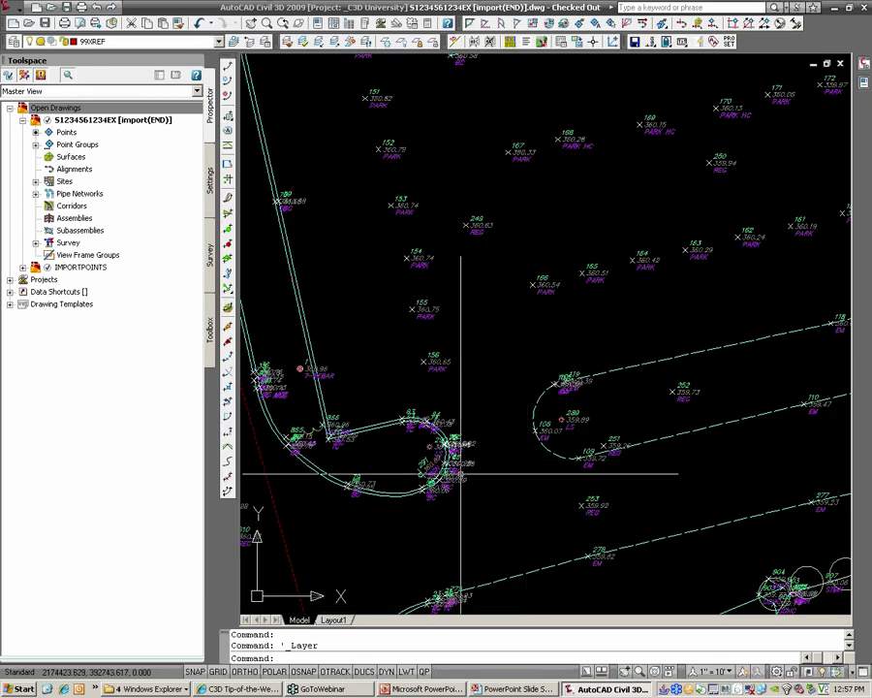
pyautogui.moveTo(461, 463)
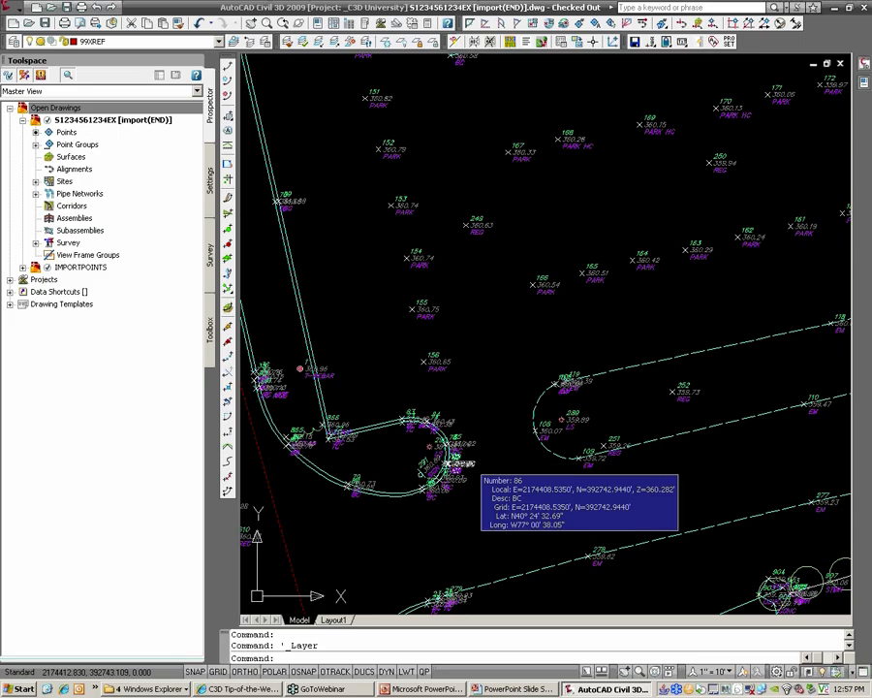
pyautogui.scroll(2, 461, 463)
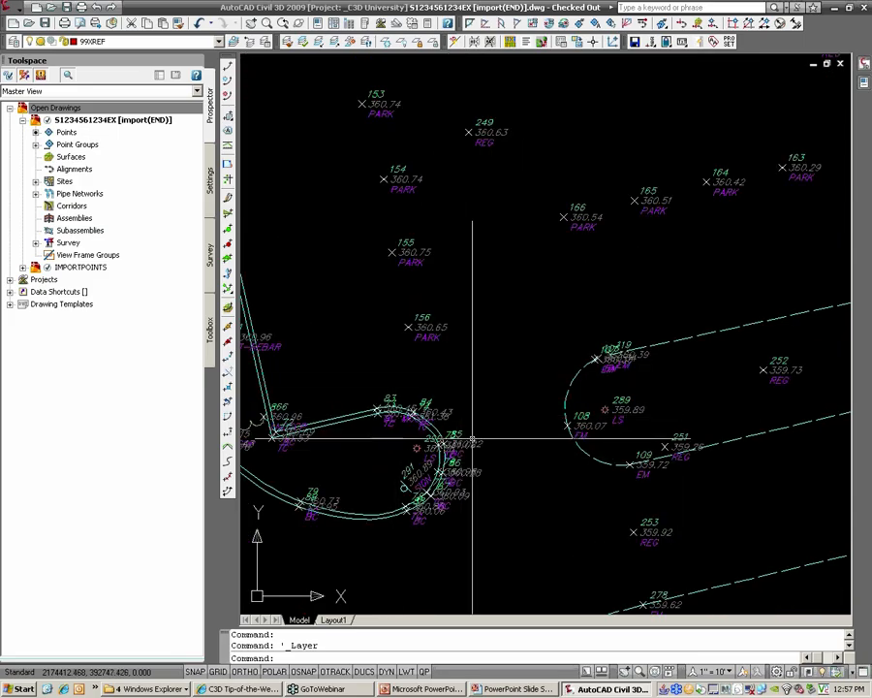
pyautogui.moveTo(472, 438)
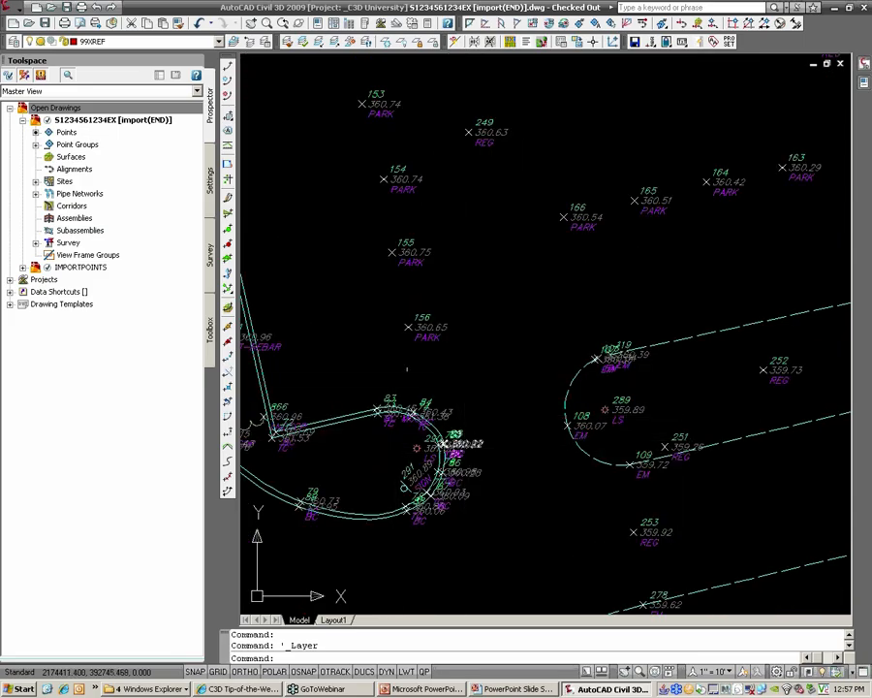
# Update the HRG_No Display point group in the existing-conditions drawing.
pyautogui.click(76, 144)
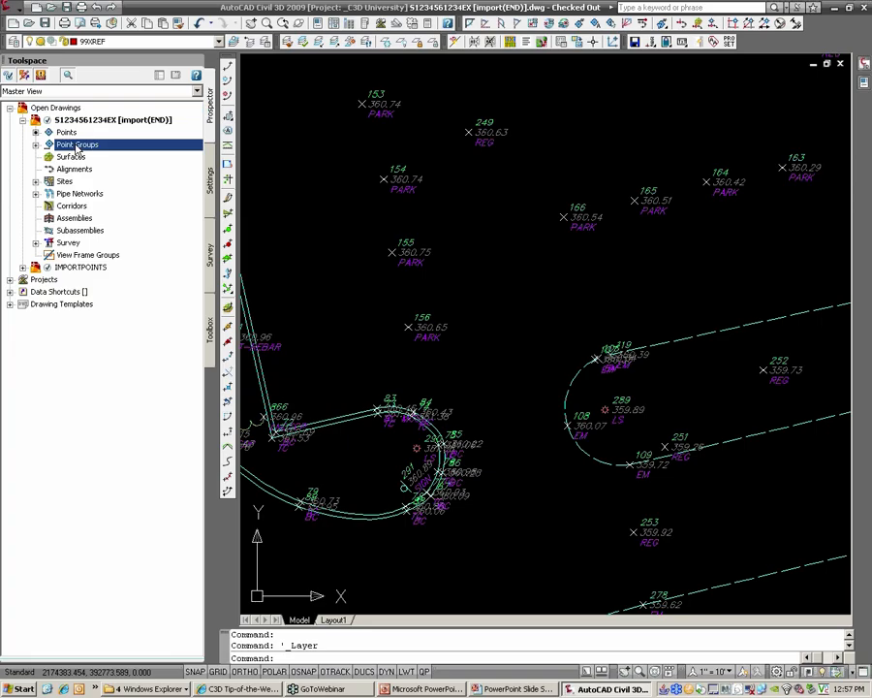
pyautogui.click(34, 144)
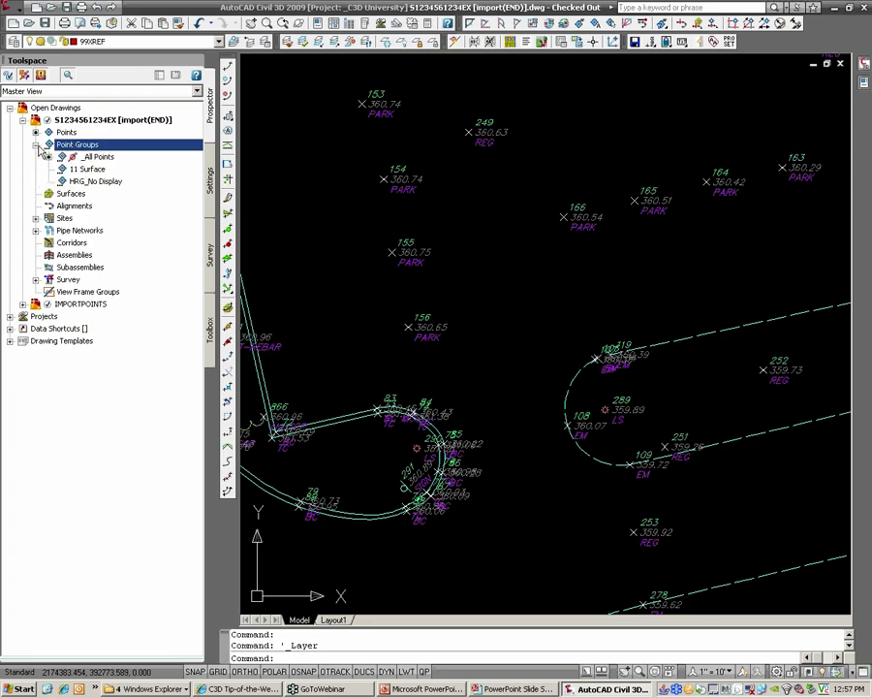
pyautogui.rightClick(94, 182)
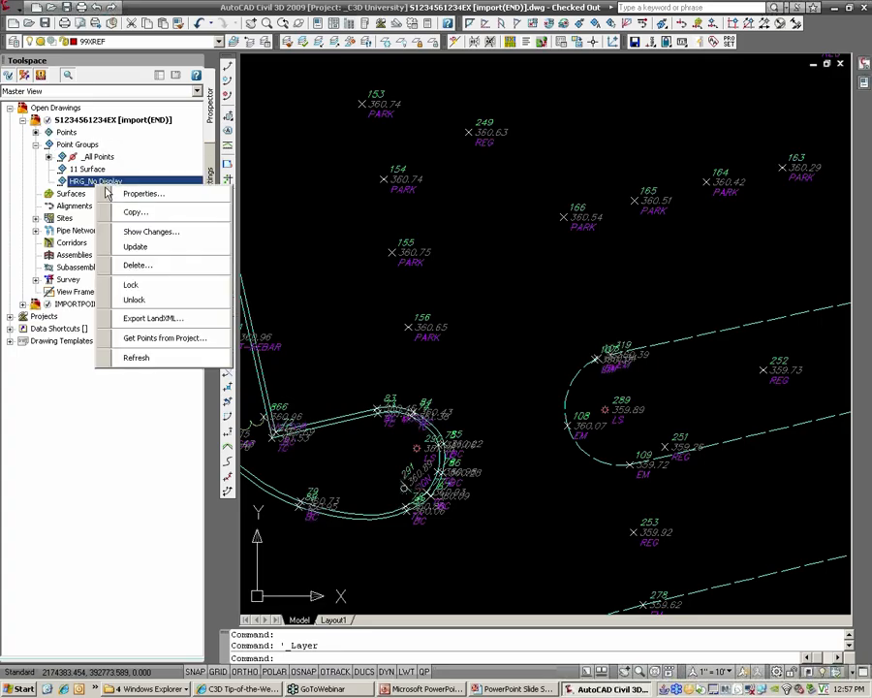
pyautogui.click(146, 246)
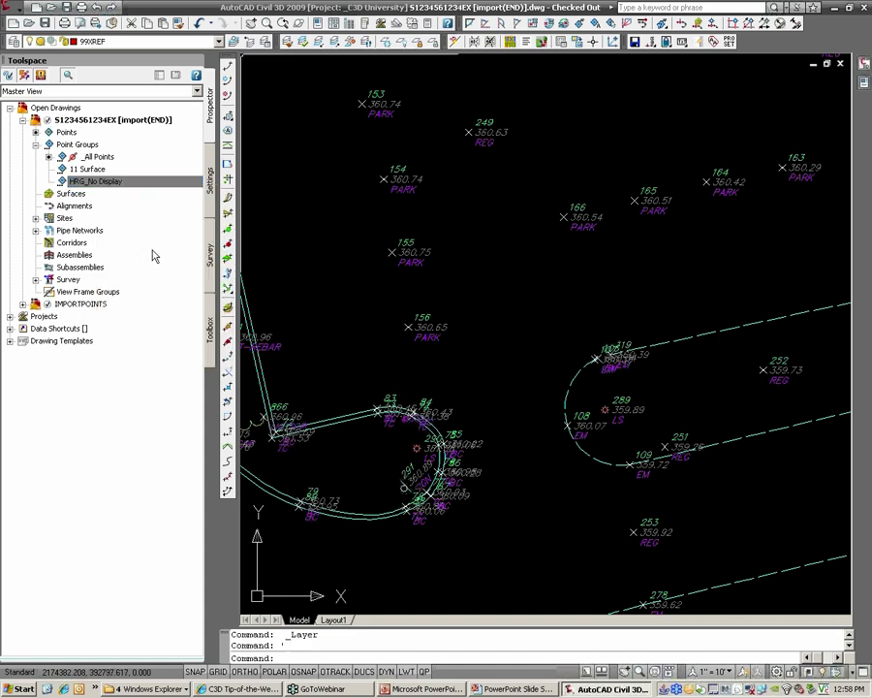
# Override the point label style of the HRG_No Display point group with <none>.
pyautogui.click(94, 184)
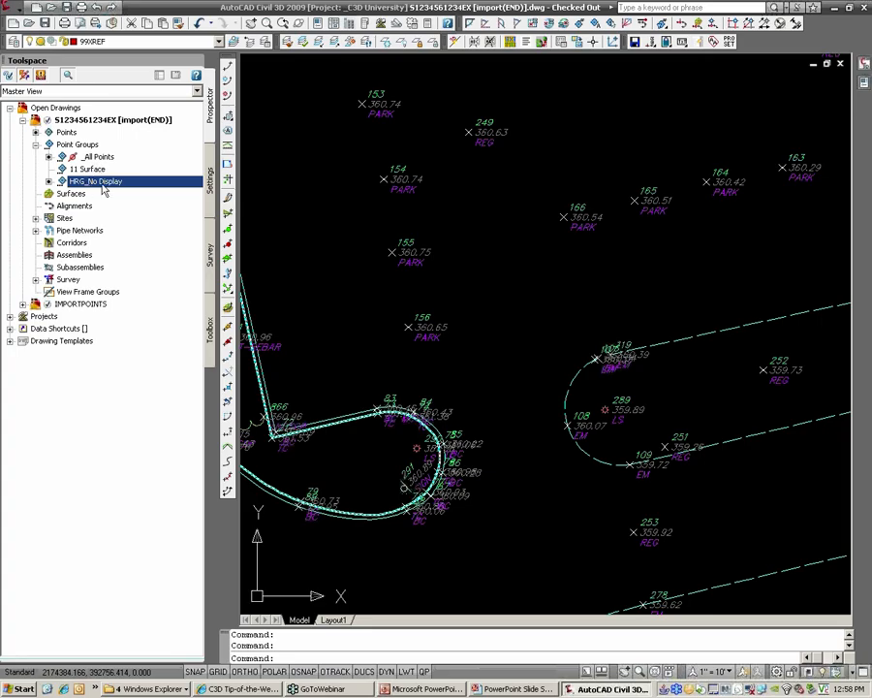
pyautogui.rightClick(105, 183)
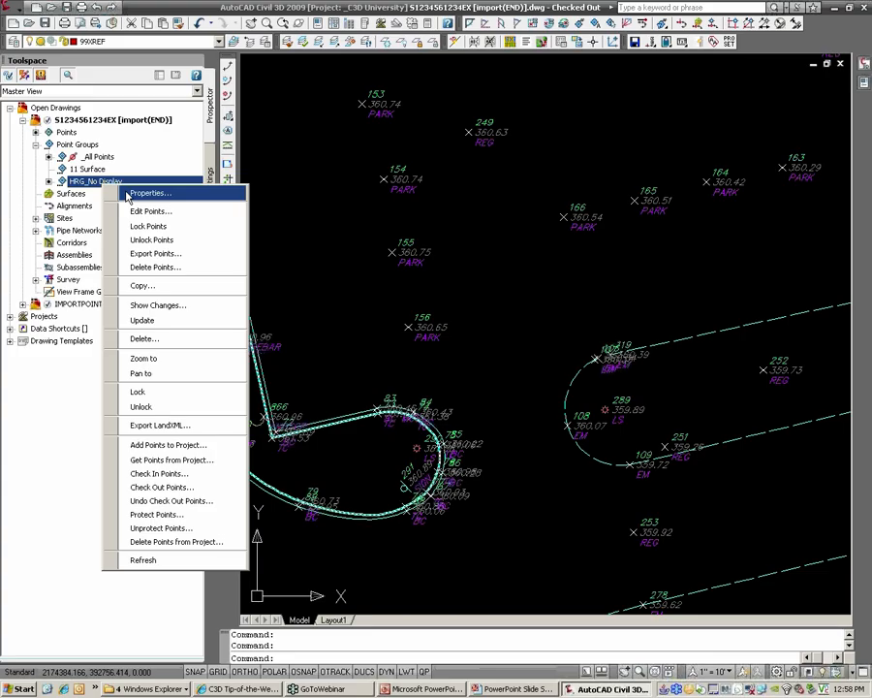
pyautogui.click(128, 195)
pyautogui.click(527, 197)
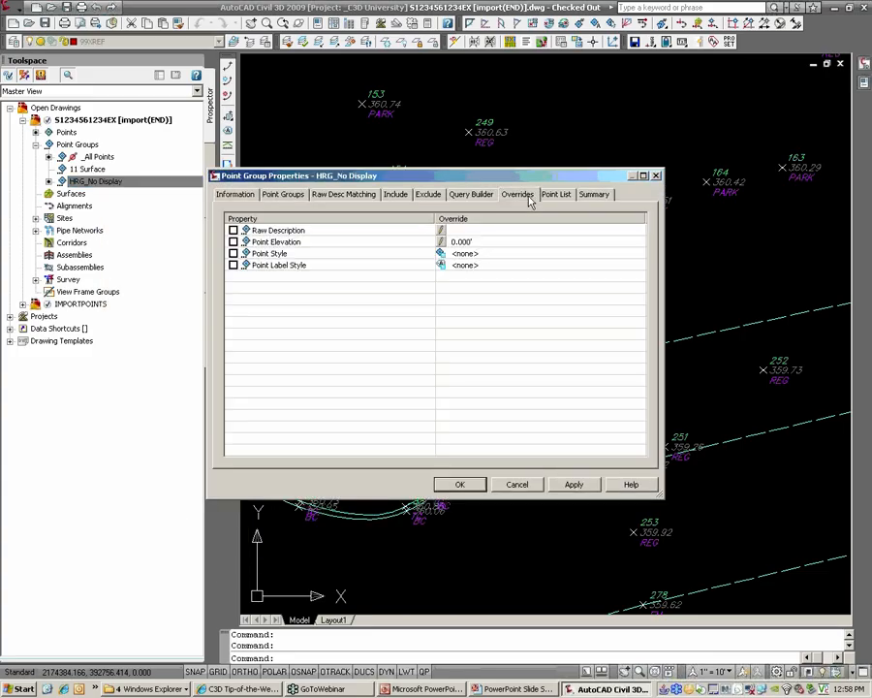
pyautogui.click(233, 265)
pyautogui.moveTo(299, 176); pyautogui.dragTo(342, 149)
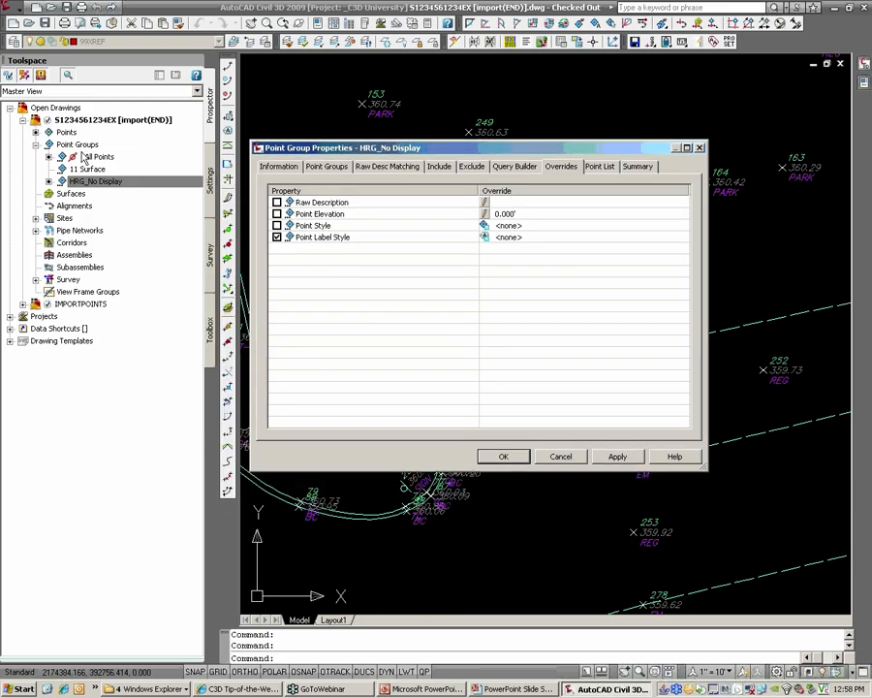
pyautogui.moveTo(461, 149)
pyautogui.mouseDown()
pyautogui.moveTo(492, 336)
pyautogui.moveTo(447, 155)
pyautogui.mouseUp()
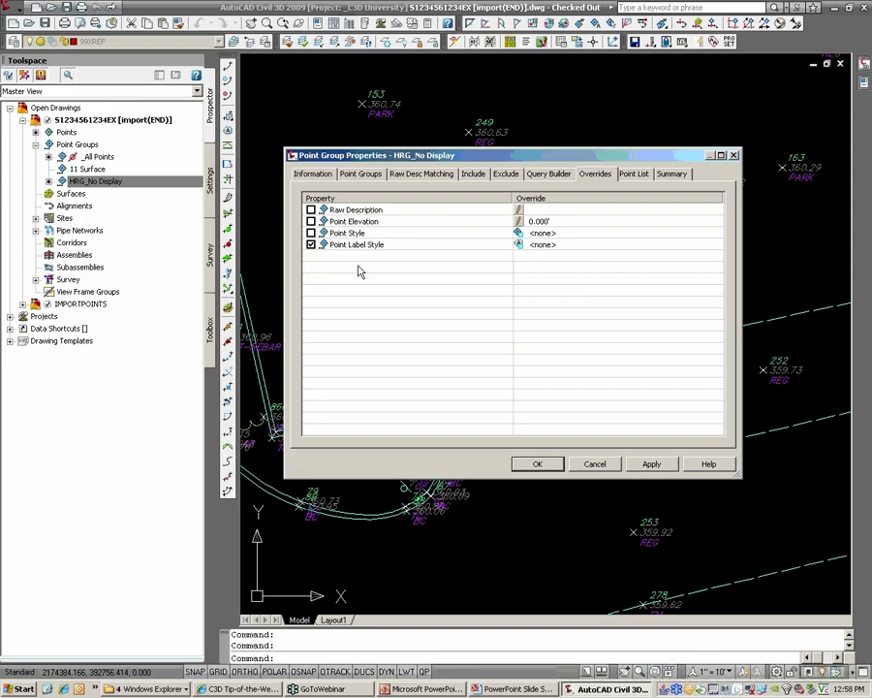
pyautogui.click(538, 463)
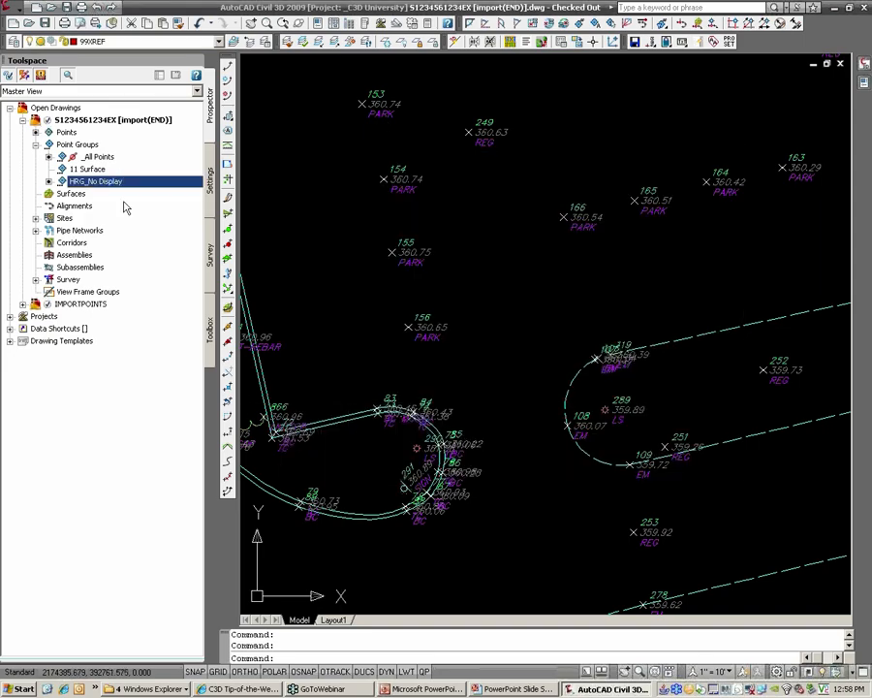
# Move HRG_No Display above _All Points and 11 Surface in the point group display order.
pyautogui.rightClick(93, 145)
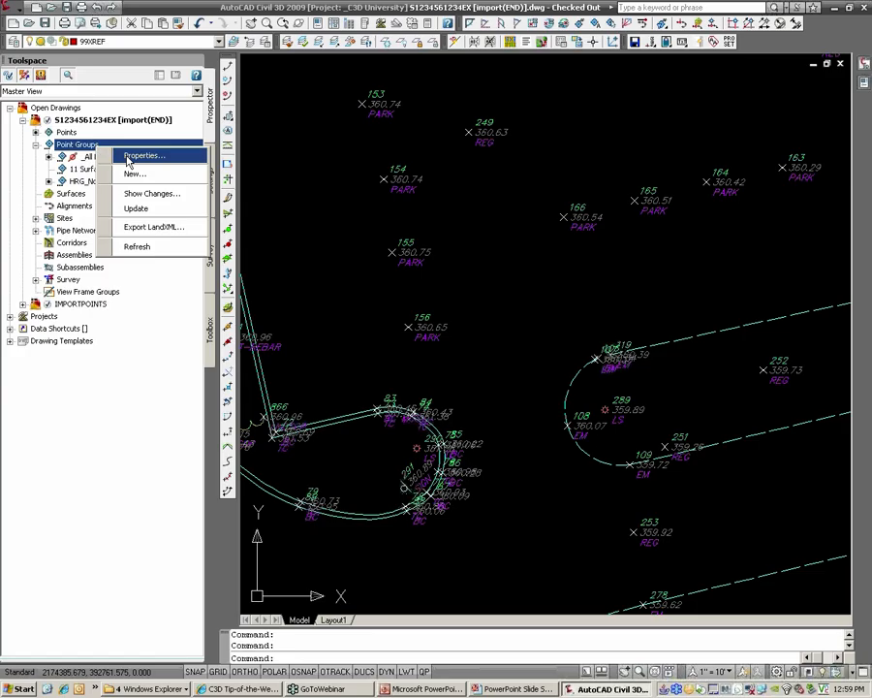
pyautogui.click(129, 161)
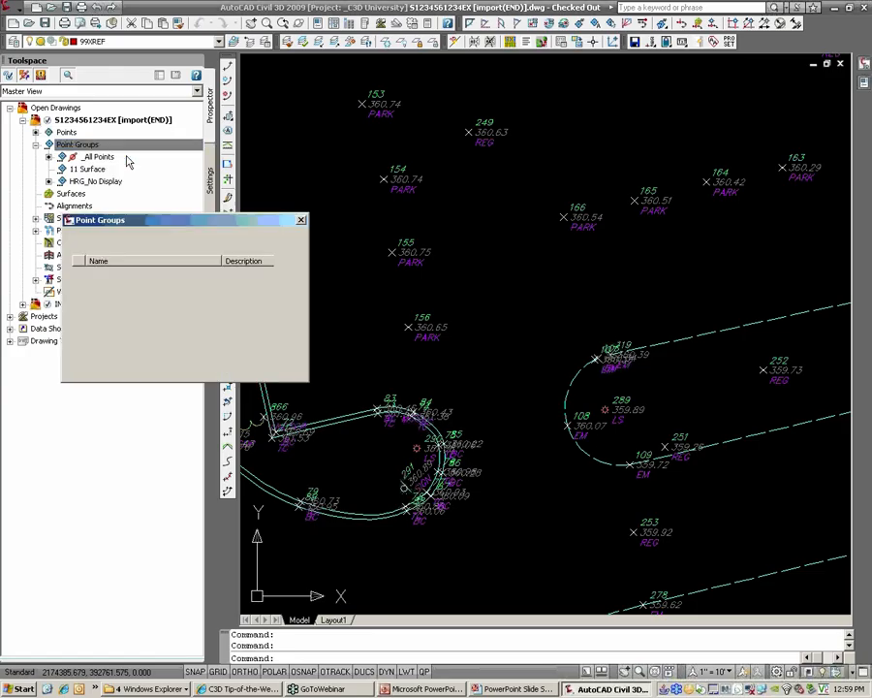
pyautogui.click(184, 296)
pyautogui.click(287, 296)
pyautogui.click(287, 297)
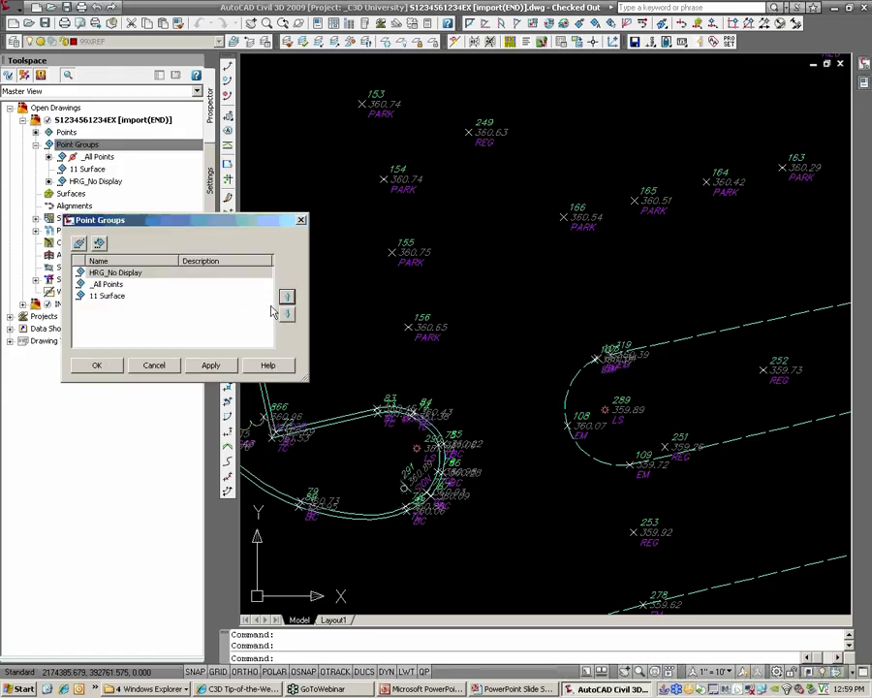
pyautogui.click(112, 369)
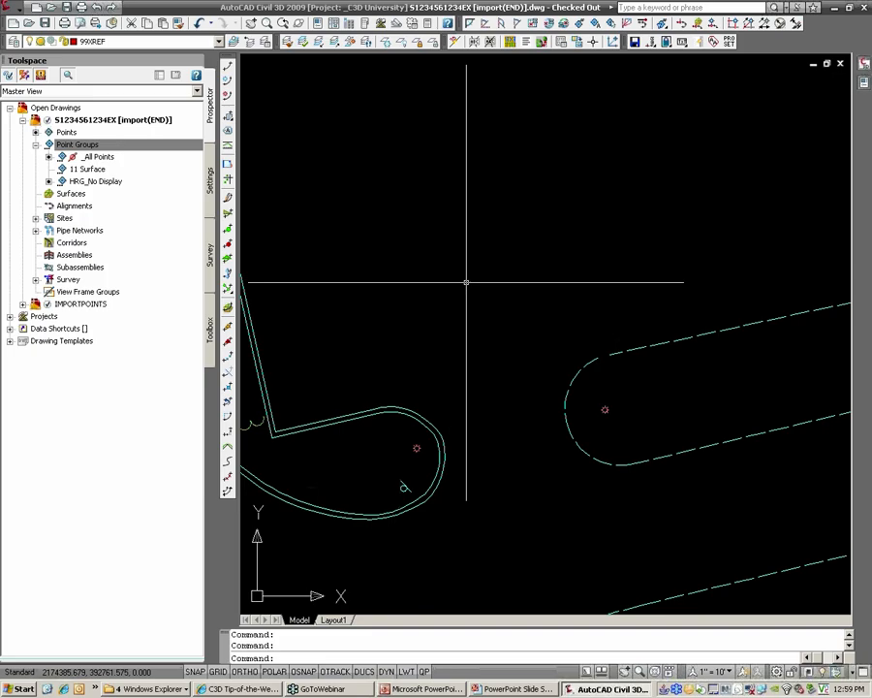
# Examine the point symbols in the long parking island and its surroundings without their label text.
pyautogui.scroll(-3, 466, 282)
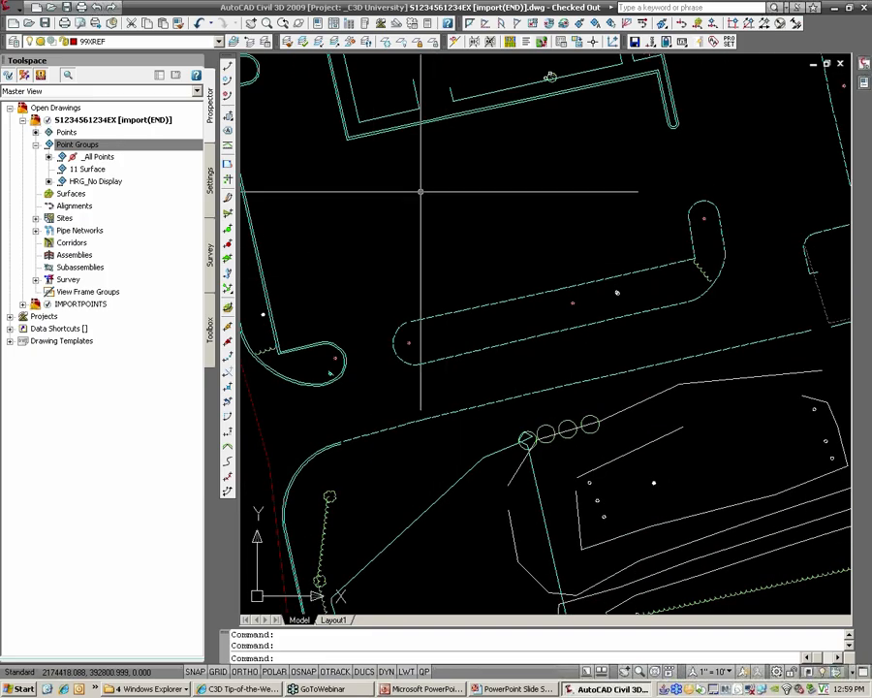
pyautogui.scroll(5, 553, 246)
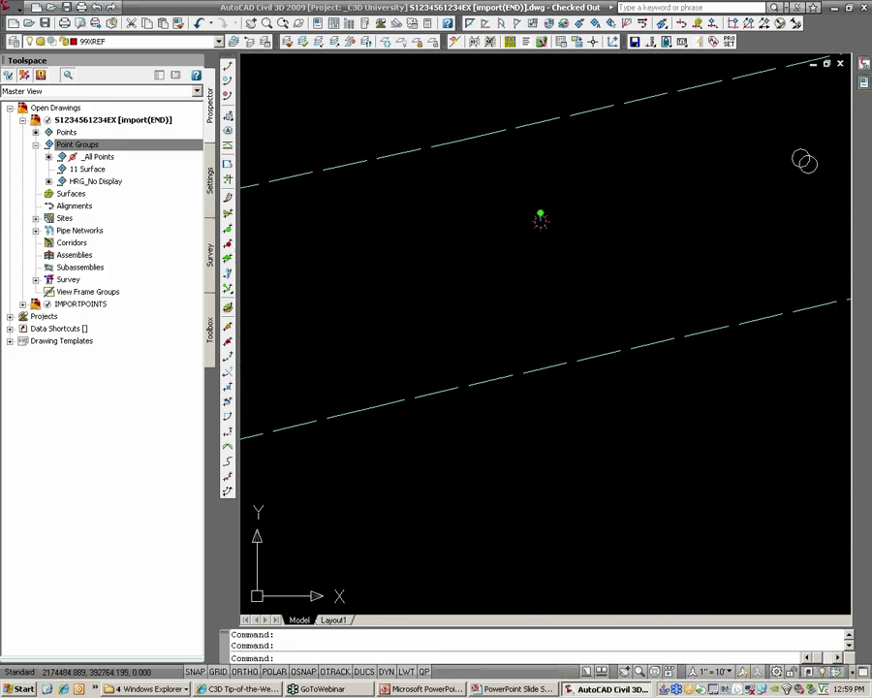
pyautogui.scroll(-4, 606, 291)
pyautogui.moveTo(698, 259); pyautogui.dragTo(578, 315, button='middle')
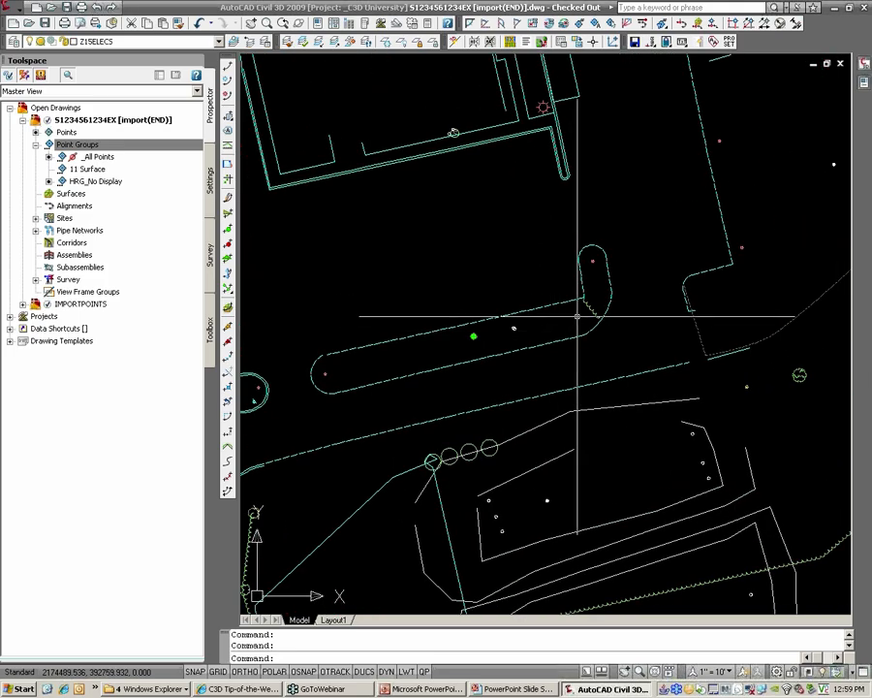
pyautogui.press('Escape')
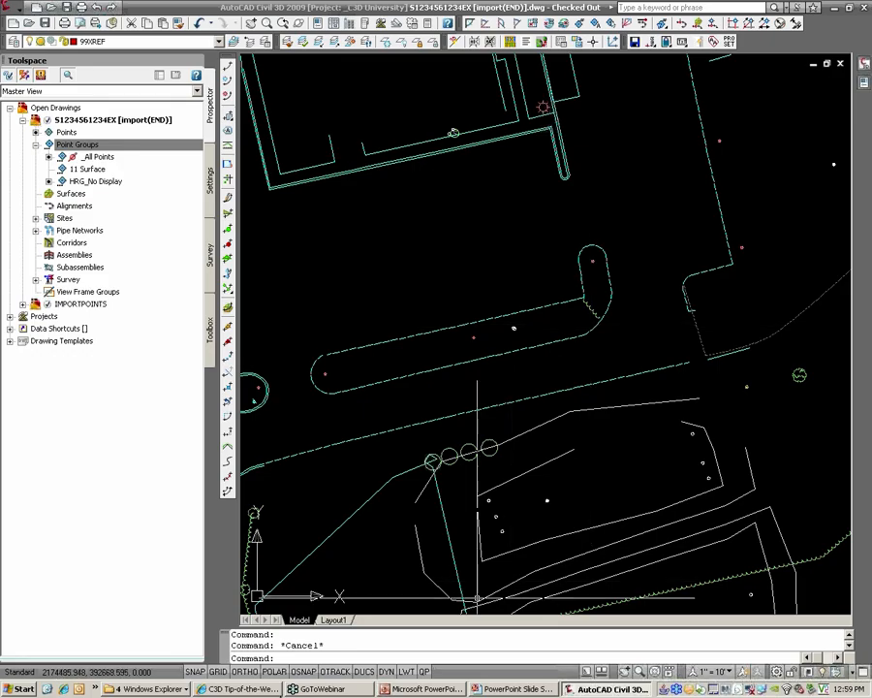
# Consult the C3D Tip-of-the-Week page on sending files out in Internet Explorer, and return to the Civil 3D drawing.
pyautogui.hotkey('alt', 'Tab')
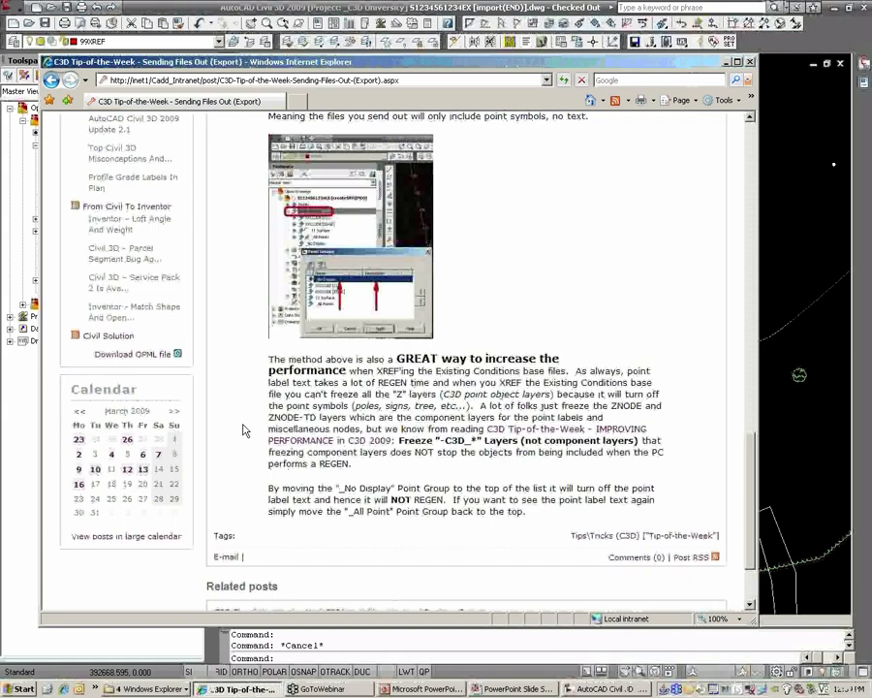
pyautogui.click(826, 370)
pyautogui.moveTo(581, 318); pyautogui.dragTo(589, 366, button='middle')
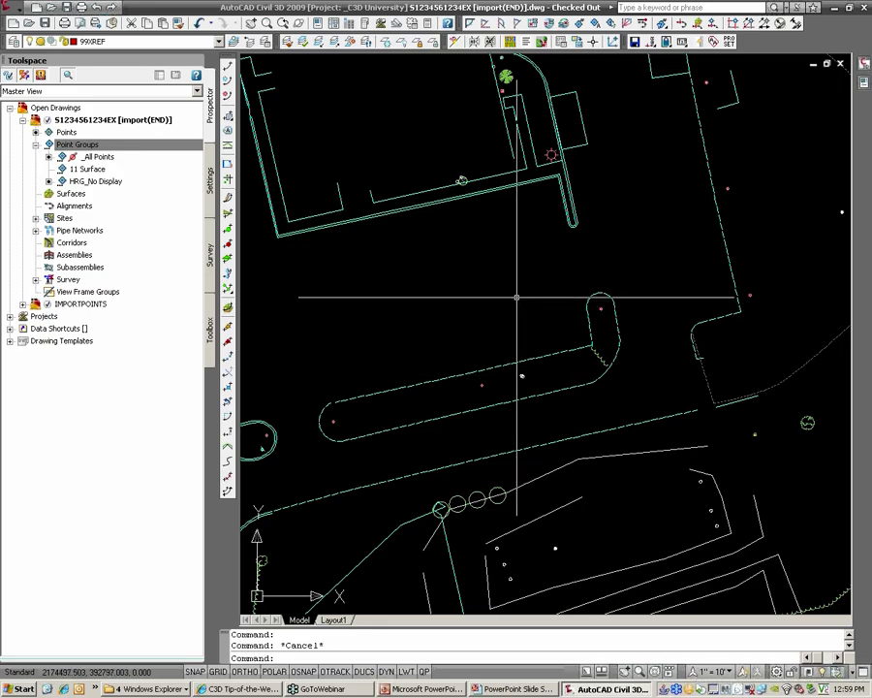
pyautogui.moveTo(516, 298); pyautogui.dragTo(570, 328, button='middle')
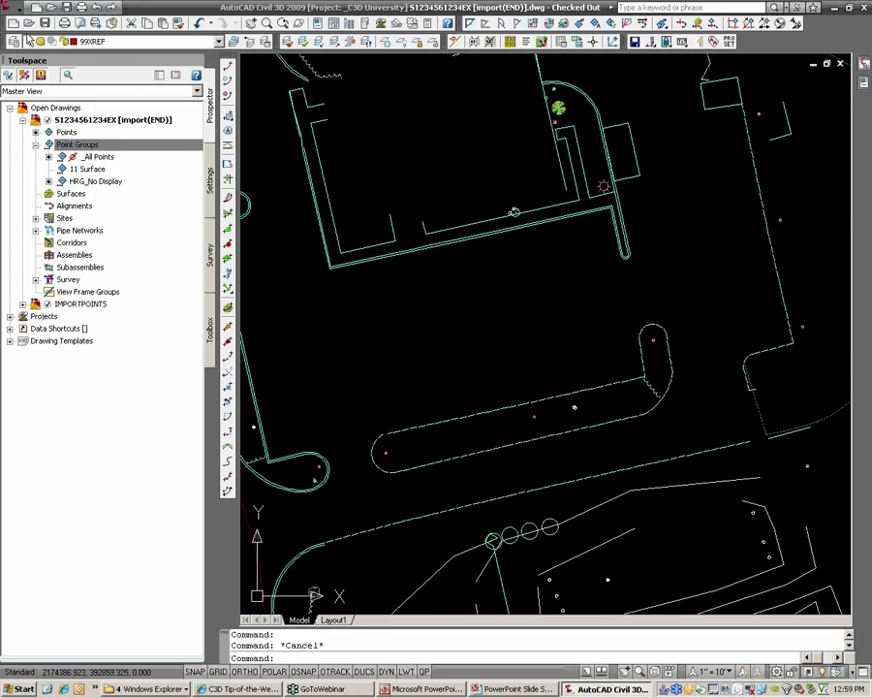
# Review the file formats available for exporting the drawing to AutoCAD, without starting an export.
pyautogui.click(11, 8)
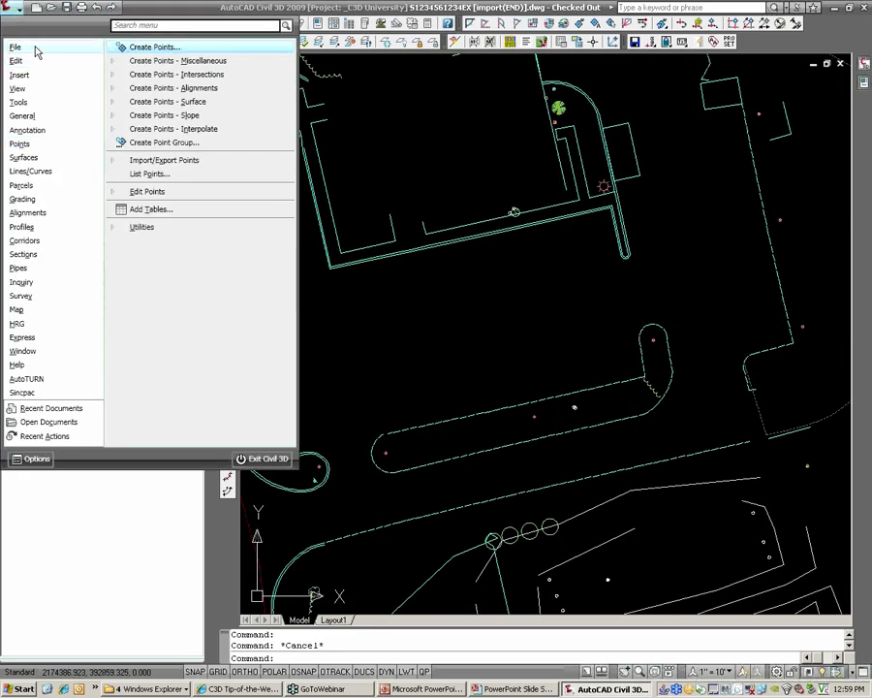
pyautogui.moveTo(36, 51)
pyautogui.moveTo(146, 179)
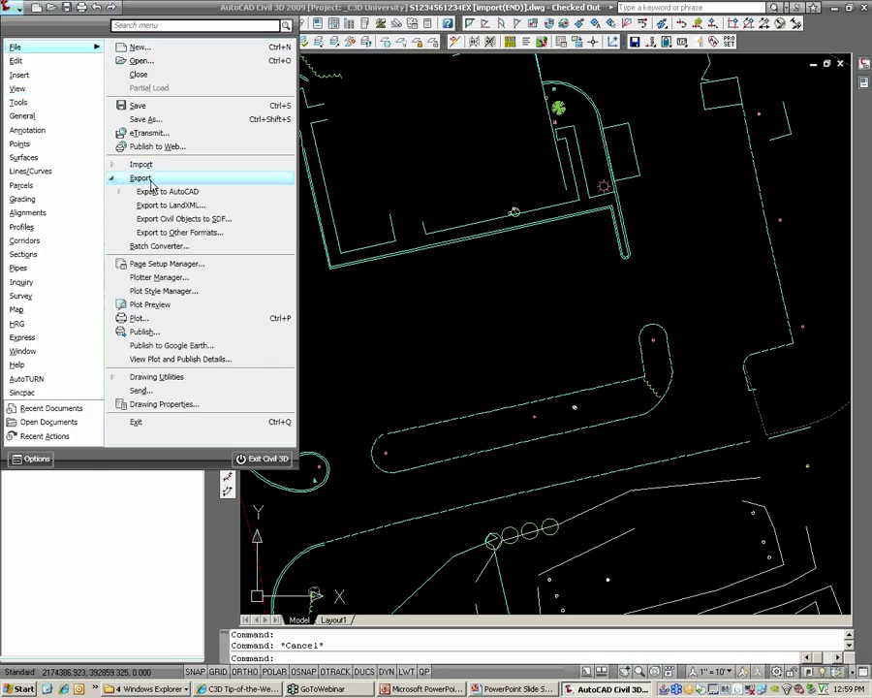
pyautogui.moveTo(170, 191)
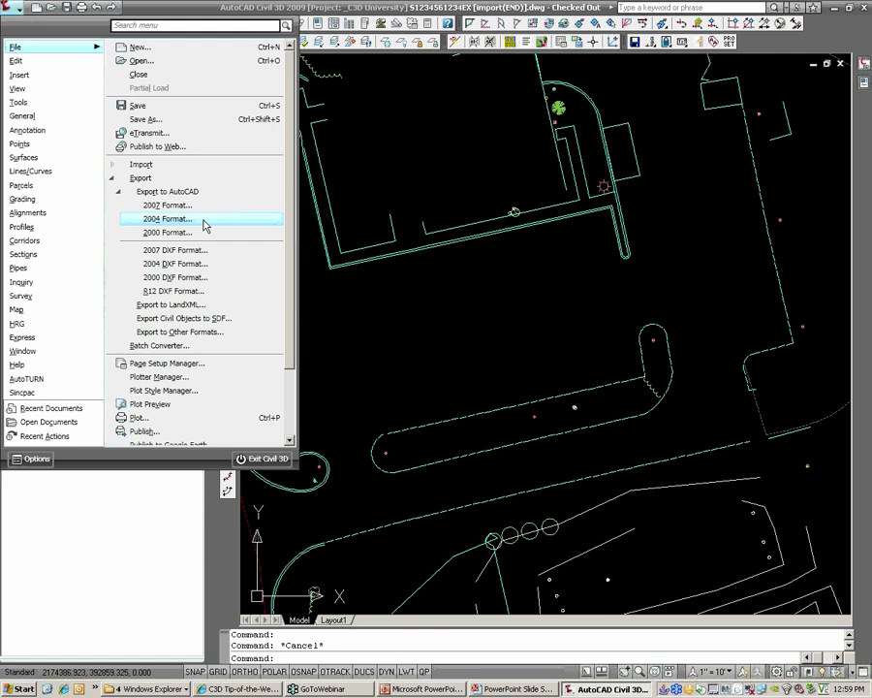
pyautogui.click(388, 310)
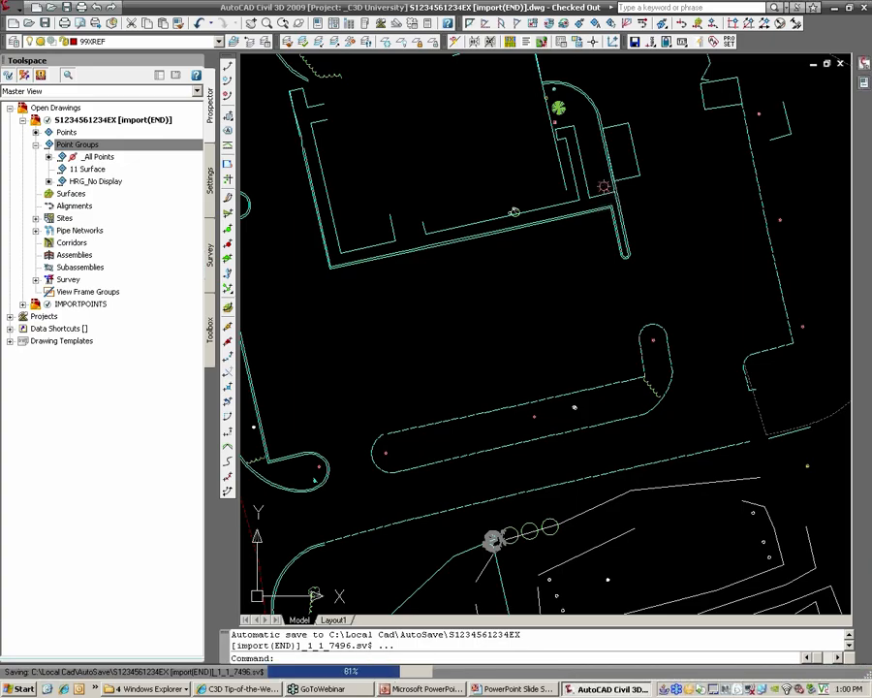